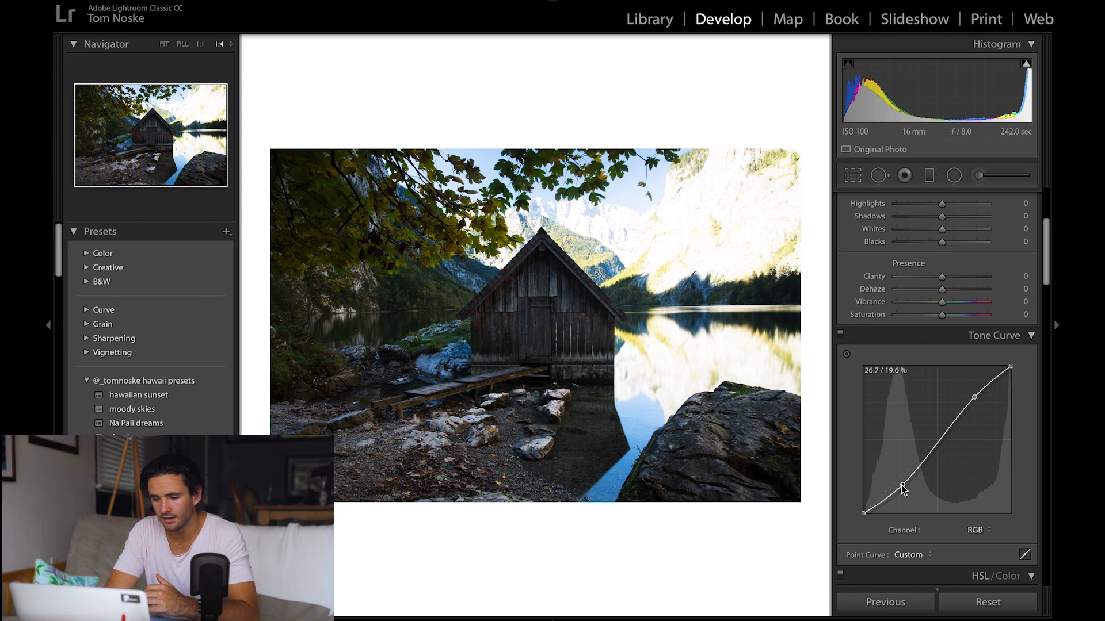
- Shape the RGB tone curve with a lifted black point and points at about 25/23%, 51/51% and 76/80%
click(939, 438)
drag(939, 438, 938, 439)
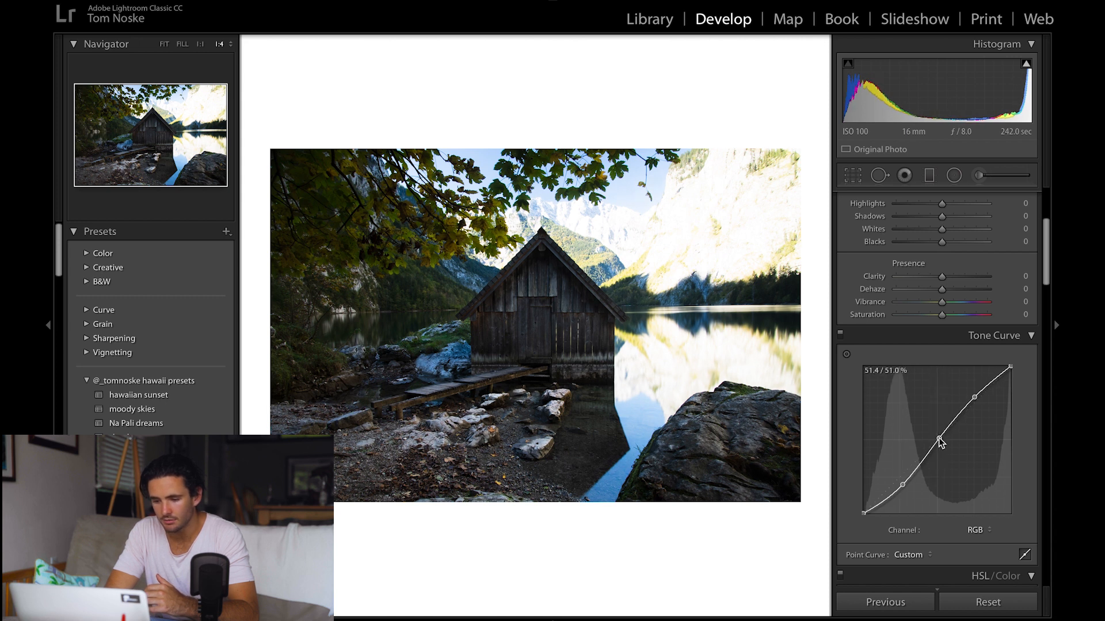
drag(865, 512, 900, 481)
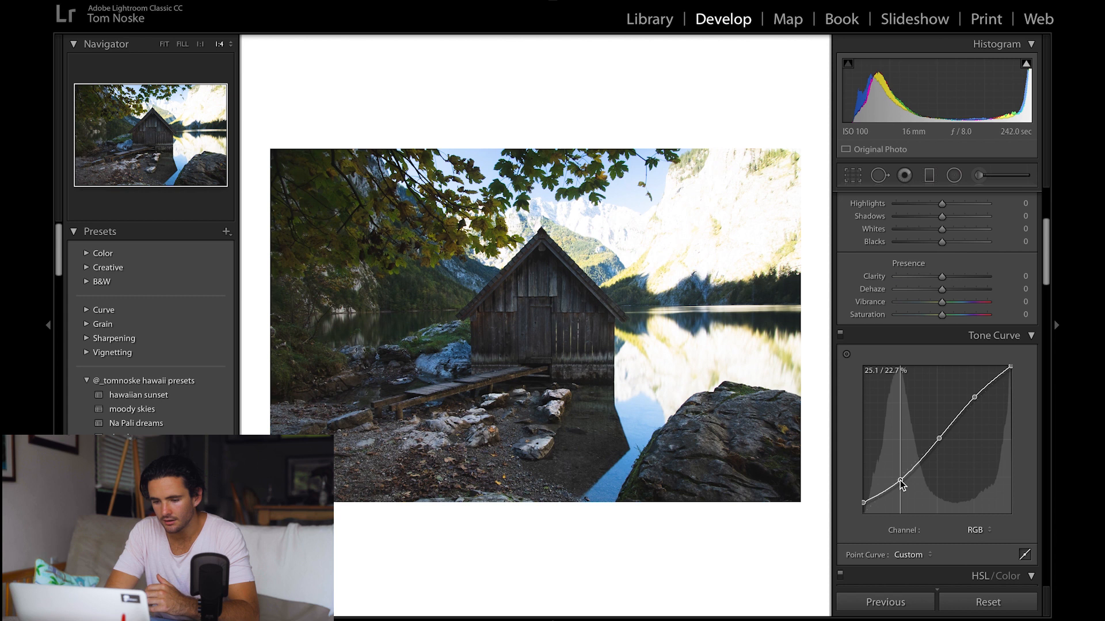
click(685, 379)
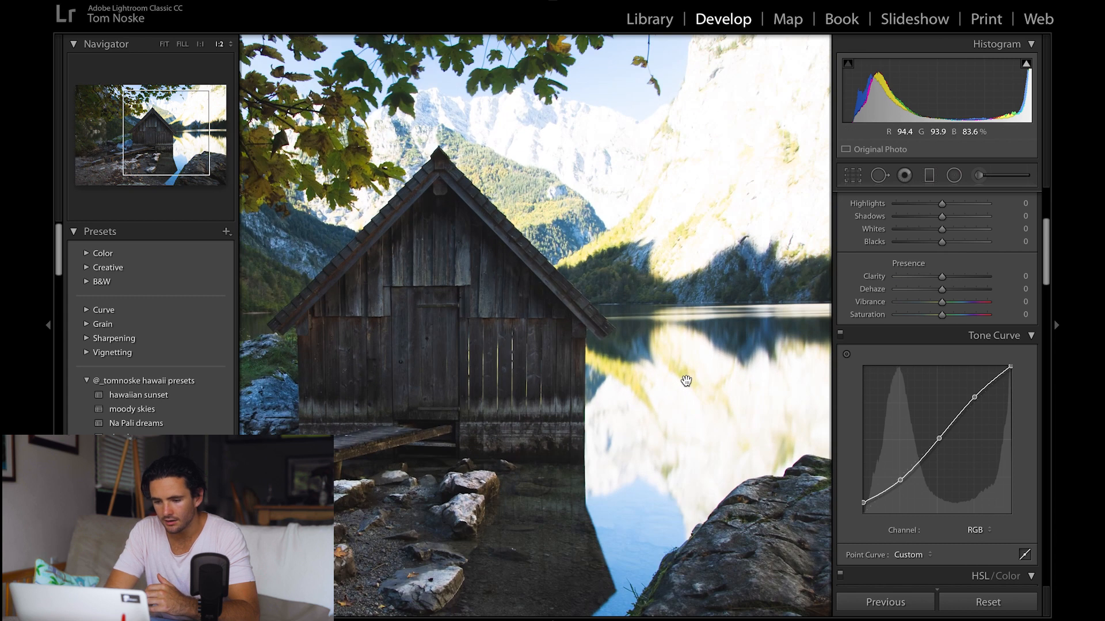
click(686, 381)
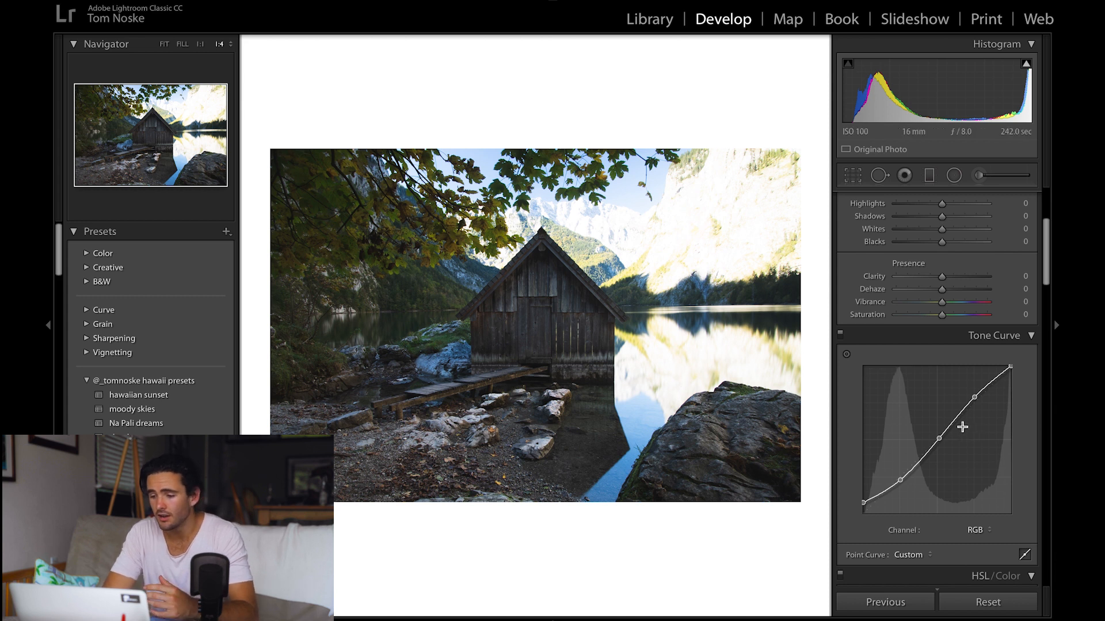
drag(976, 397, 978, 398)
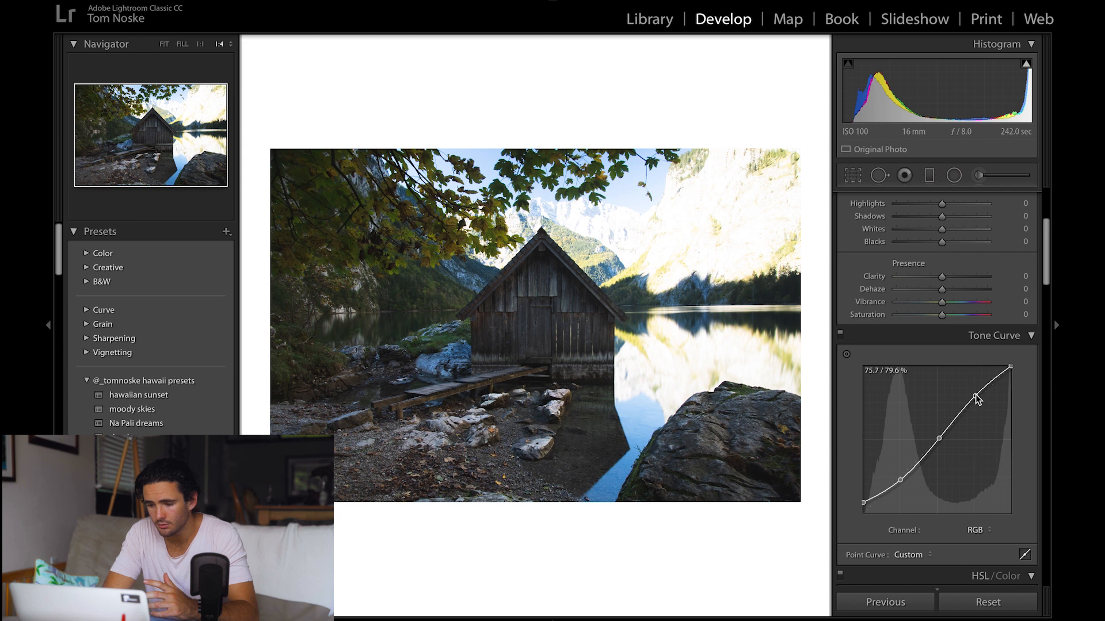
- Give the Red channel of the tone curve a slight S-curve, lowering the shadows and raising the highlights
click(988, 530)
click(978, 538)
drag(884, 492, 884, 495)
drag(981, 397, 979, 393)
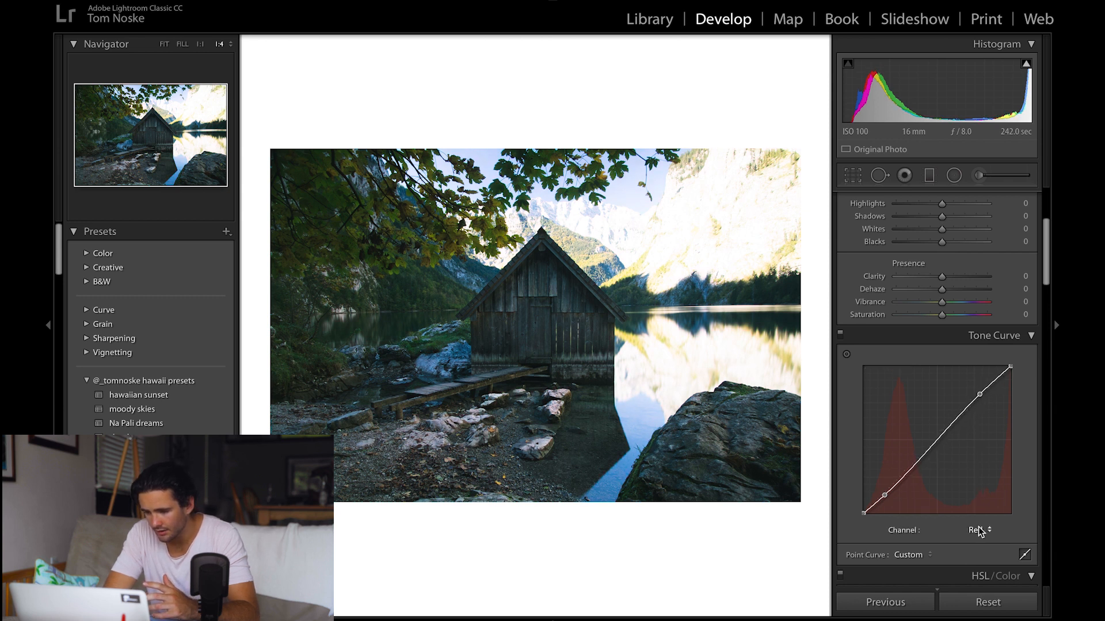
- Add a subtle S-curve to the Green channel of the tone curve with one shadow point and one highlight point
click(976, 530)
click(977, 538)
drag(882, 498, 883, 500)
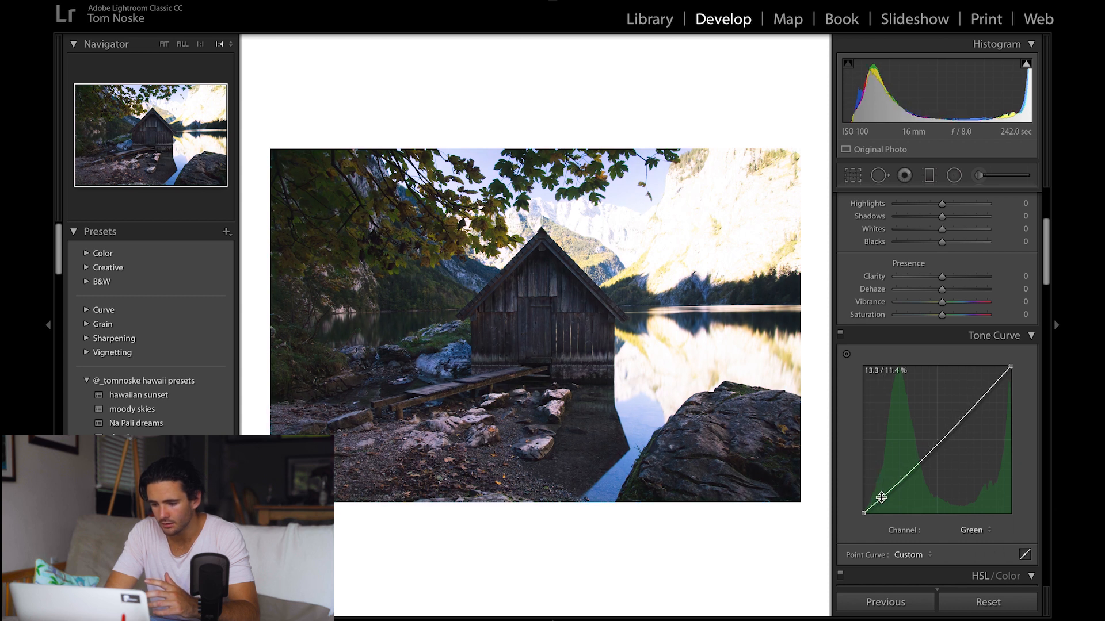
drag(983, 398, 982, 397)
- Add a slight S-curve to the Blue channel, lowering the shadows and placing a highlight point at about 79/81%
click(989, 527)
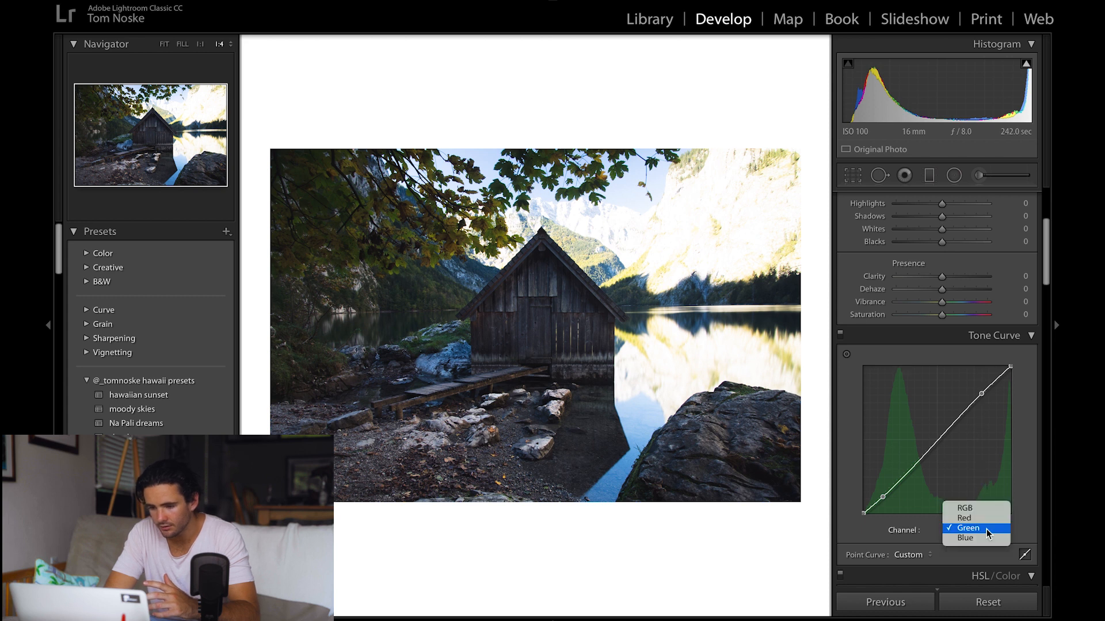
click(968, 542)
click(882, 496)
drag(883, 502, 883, 503)
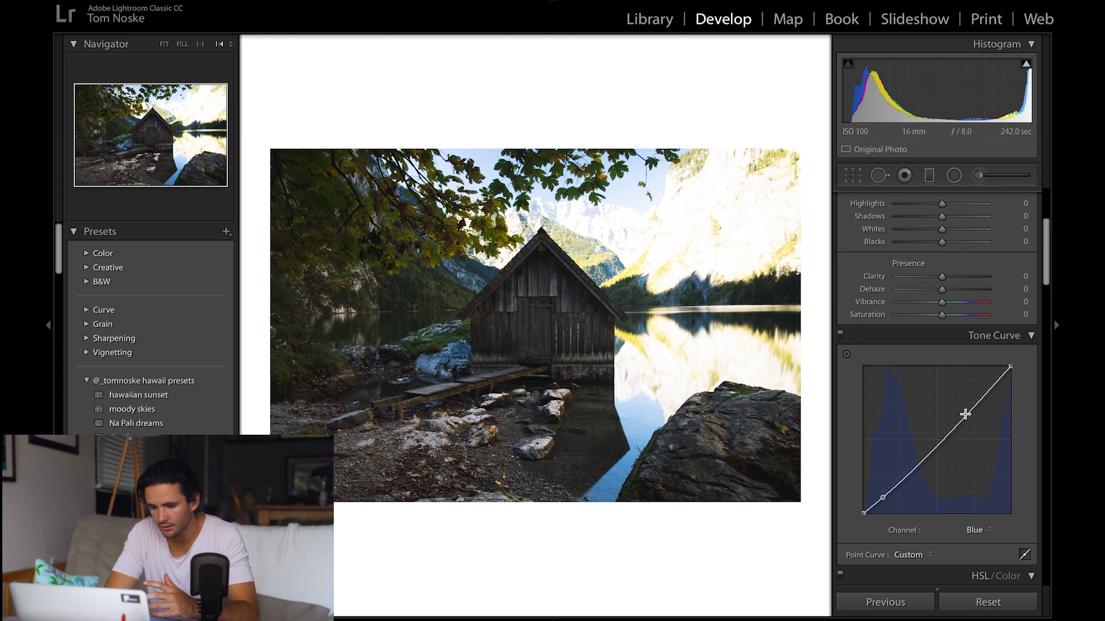
drag(979, 400, 981, 397)
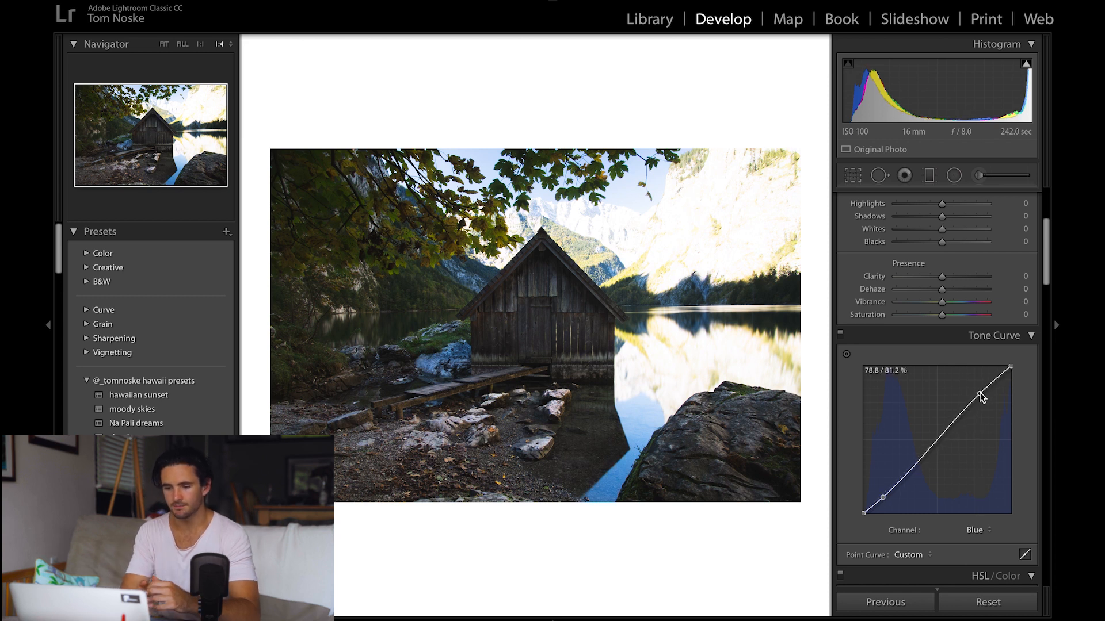
- Compare the photo before and after the curve edits, and check it with the interface blanked out
key(backslash)
key(backslash)
key(backslash)
key(backslash)
key(backslash)
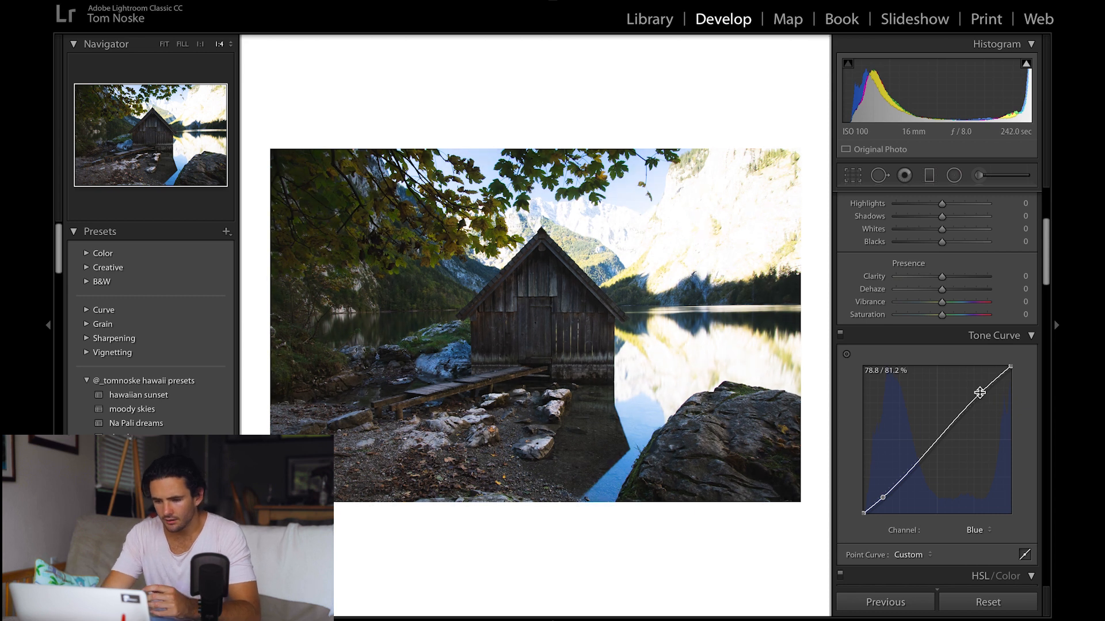
key(backslash)
key(super+bracketright)
key(super+bracketright)
key(super+bracketright)
key(super+bracketright)
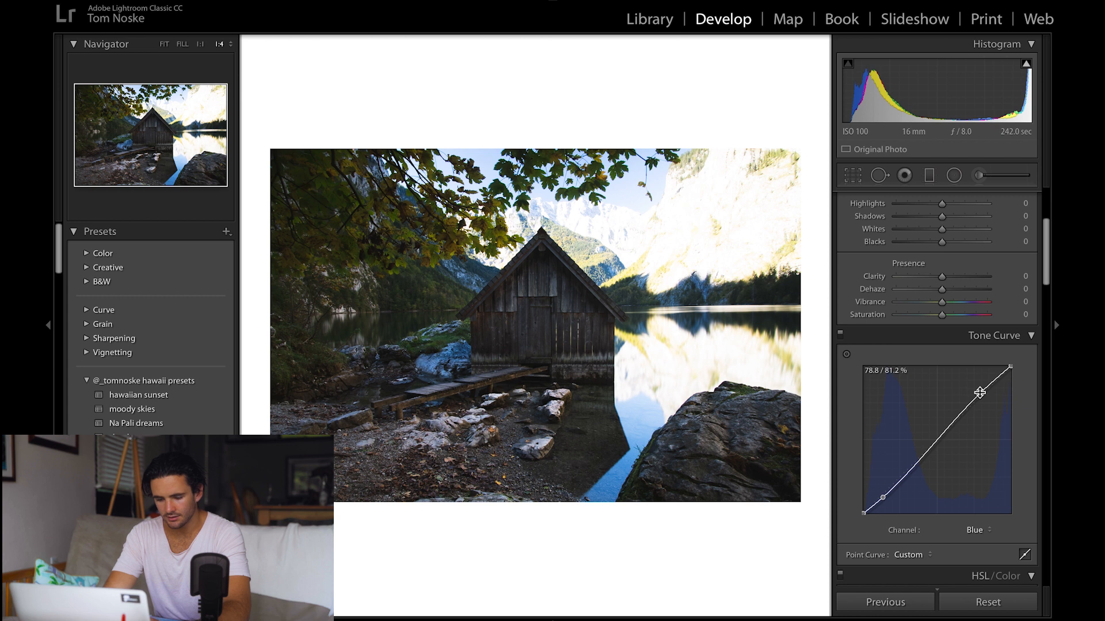
key(l)
key(l)
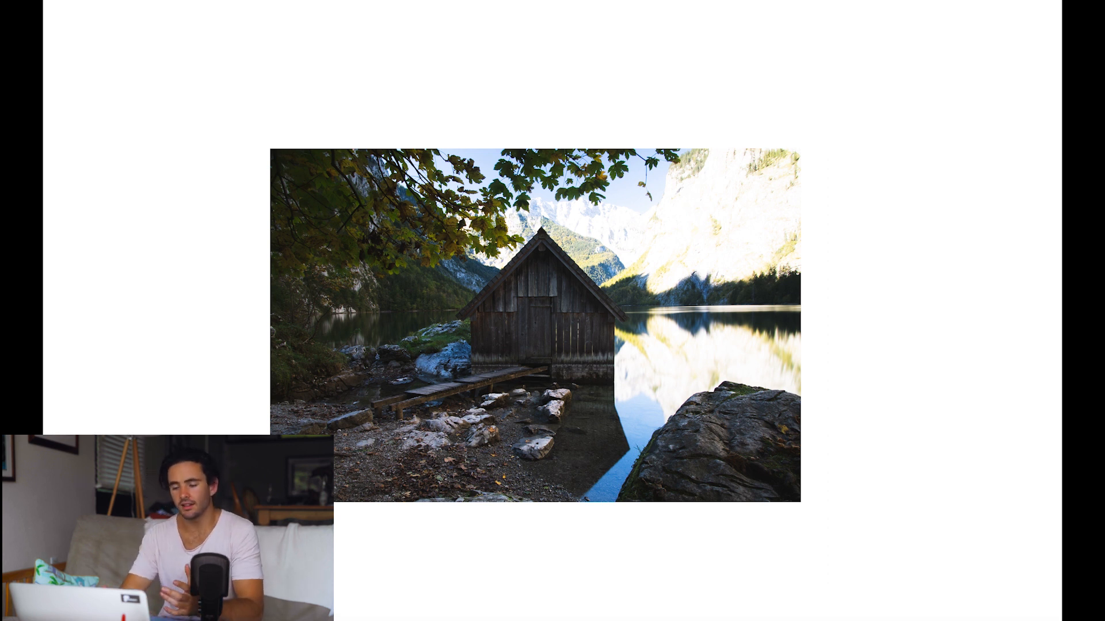
key(l)
- In the camera calibration, set the Red Primary hue to +30 and the Blue Primary hue to -40
scroll(955, 438, down, 15)
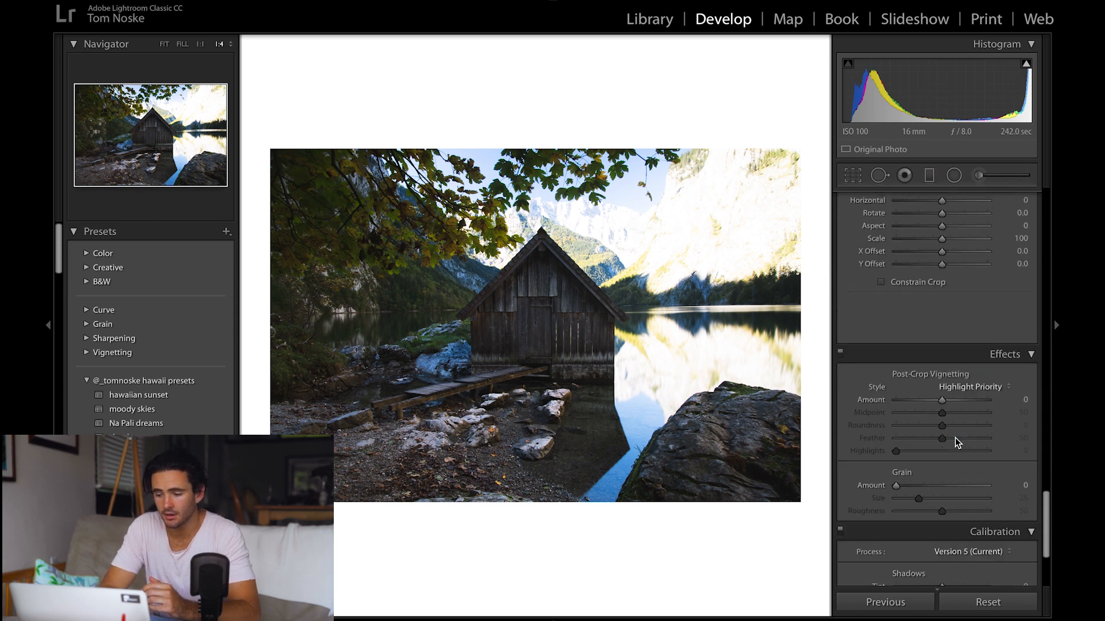
scroll(952, 469, up, 1)
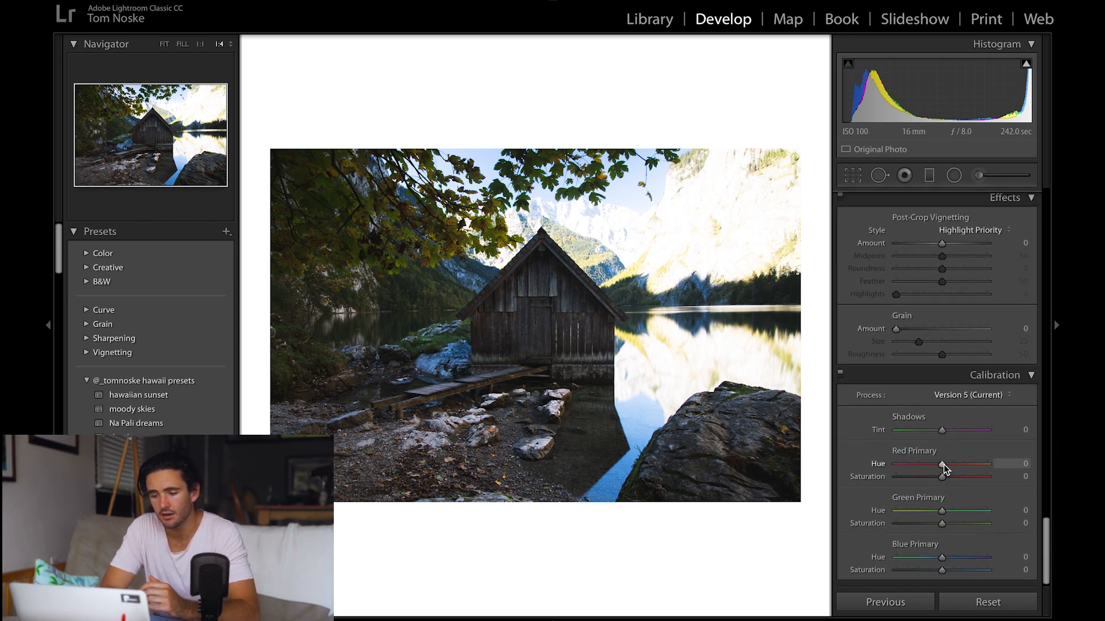
scroll(932, 414, up, 8)
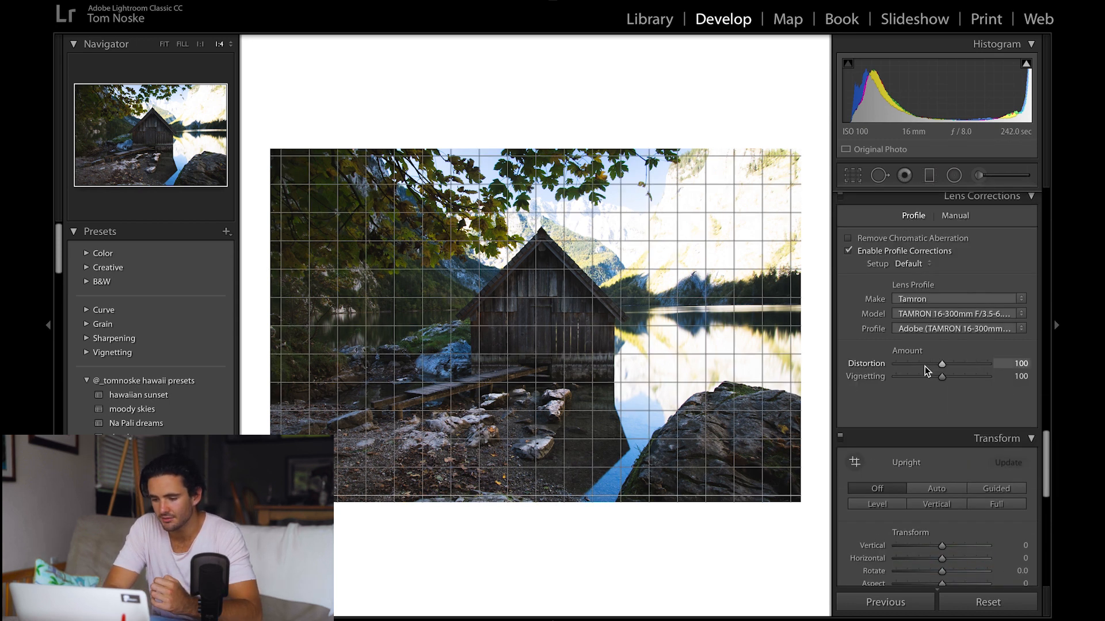
scroll(927, 371, down, 9)
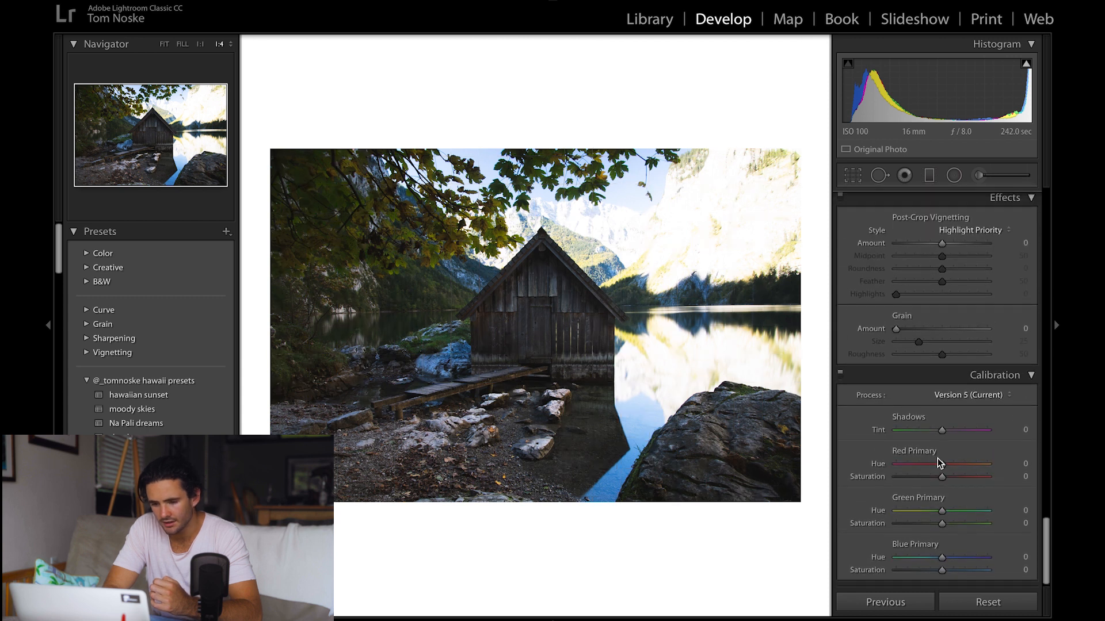
drag(941, 466, 957, 466)
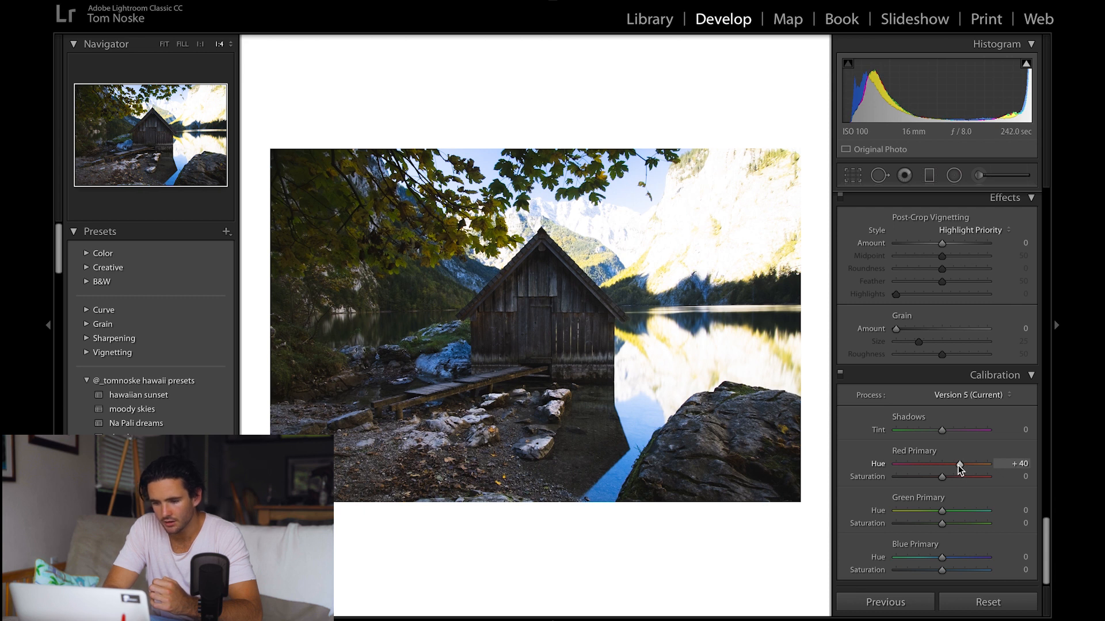
drag(942, 557, 922, 557)
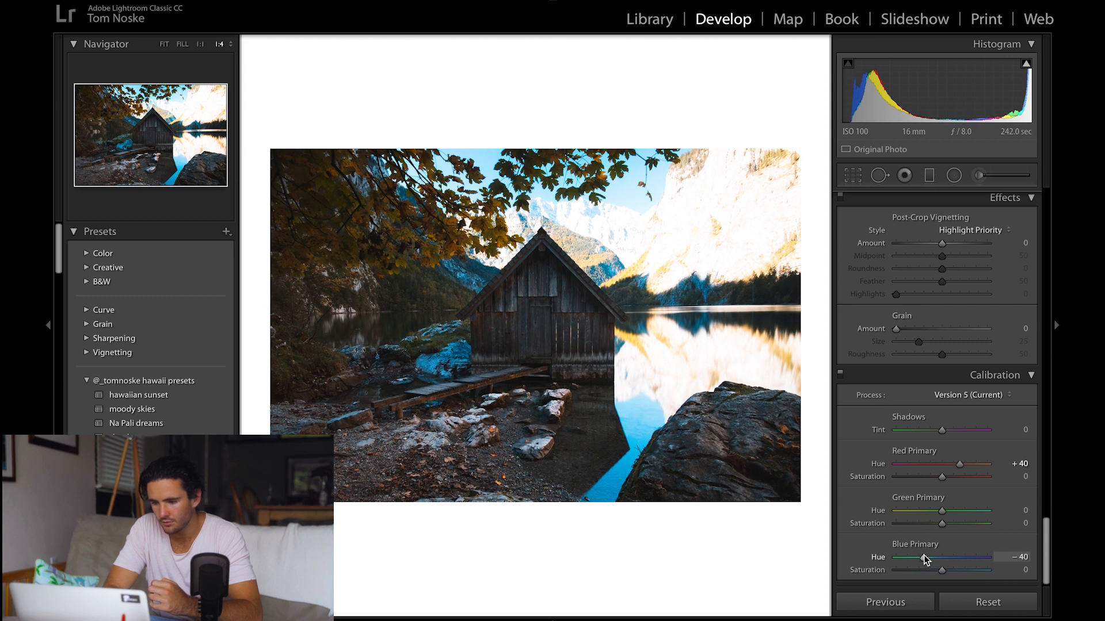
drag(955, 464, 951, 464)
- Set the Green Primary calibration to hue -32 and saturation -35
drag(943, 511, 928, 513)
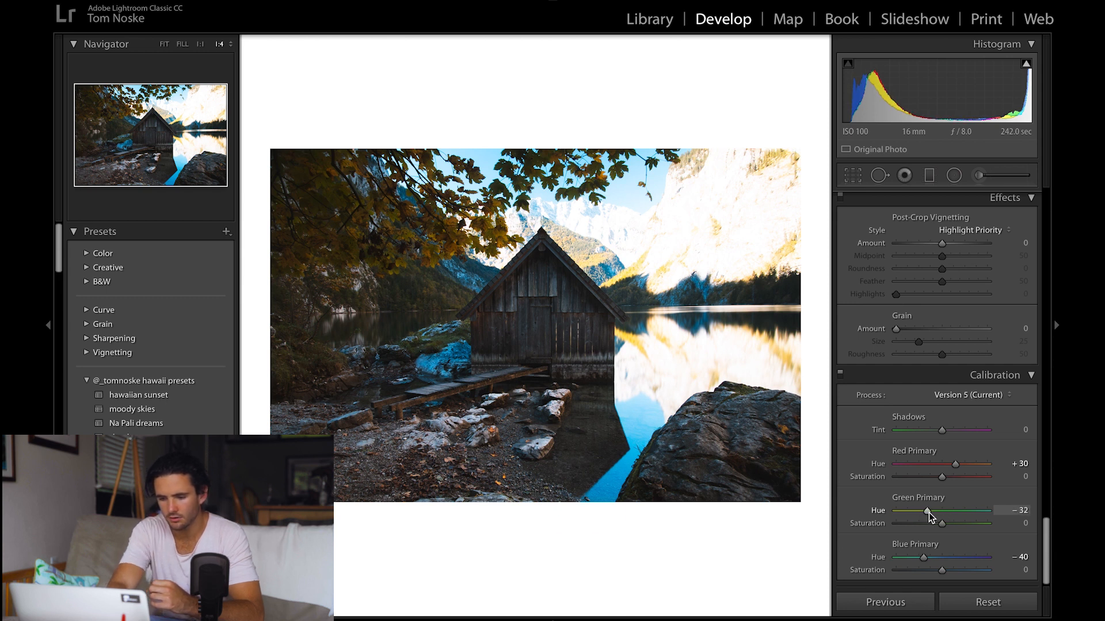
key(XF86MonBrightnessUp)
mouse_move(944, 523)
mouse_down()
mouse_move(952, 523)
mouse_move(913, 520)
mouse_move(927, 520)
mouse_up()
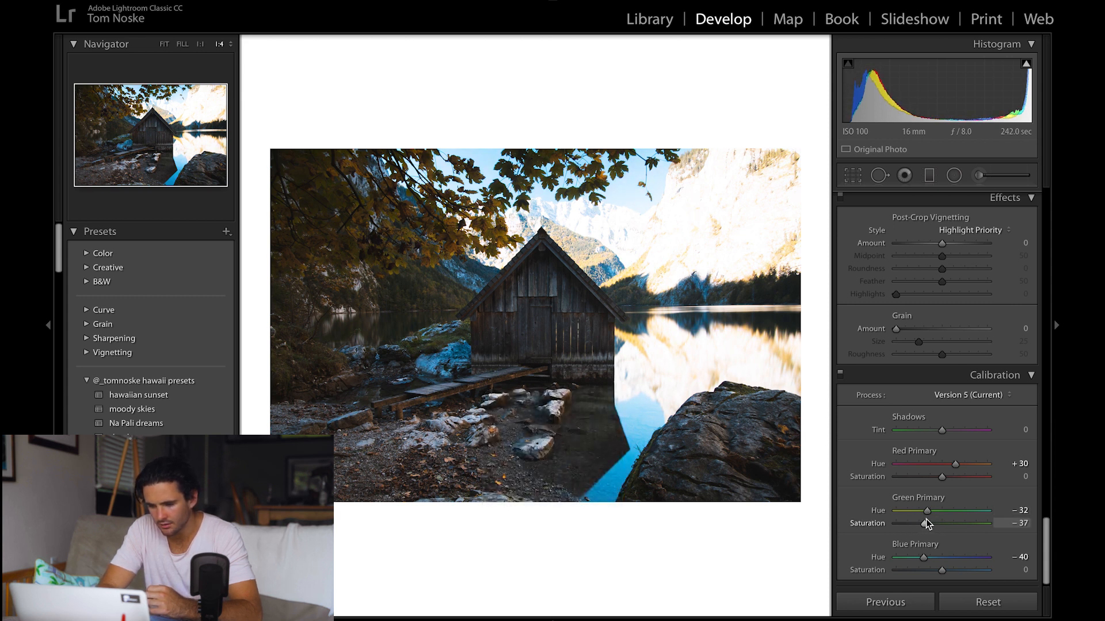
- Set the calibration saturation to +50 for the Red Primary and -45 for the Blue Primary
mouse_move(941, 569)
mouse_down()
mouse_move(965, 572)
mouse_move(917, 562)
mouse_move(959, 571)
mouse_move(950, 571)
mouse_up()
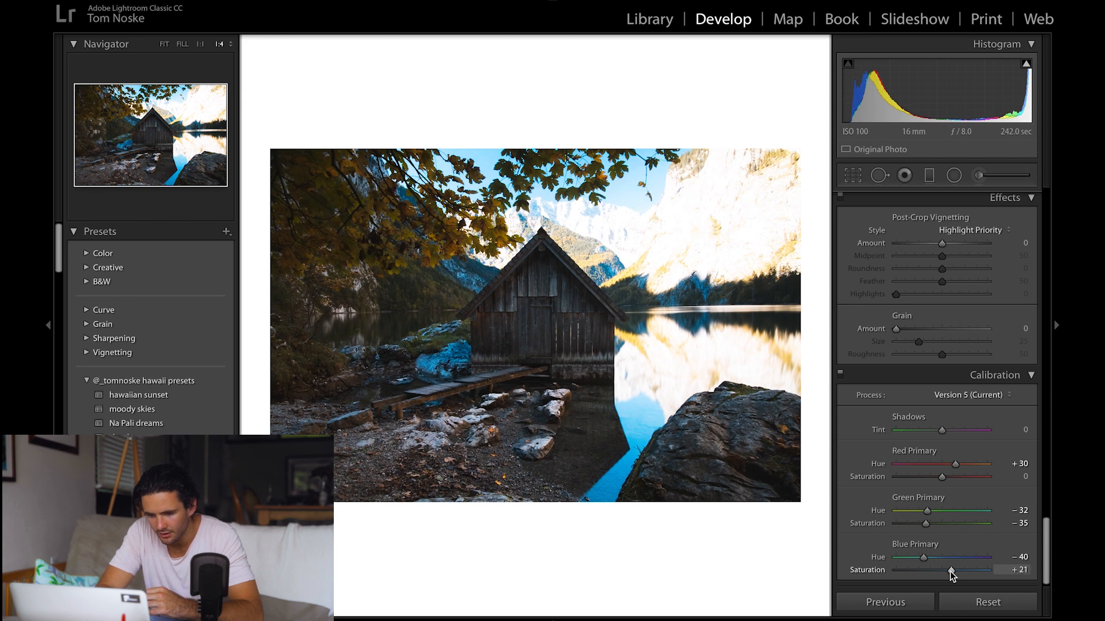
mouse_move(940, 477)
mouse_down()
mouse_move(924, 477)
mouse_move(973, 478)
mouse_move(955, 478)
mouse_up()
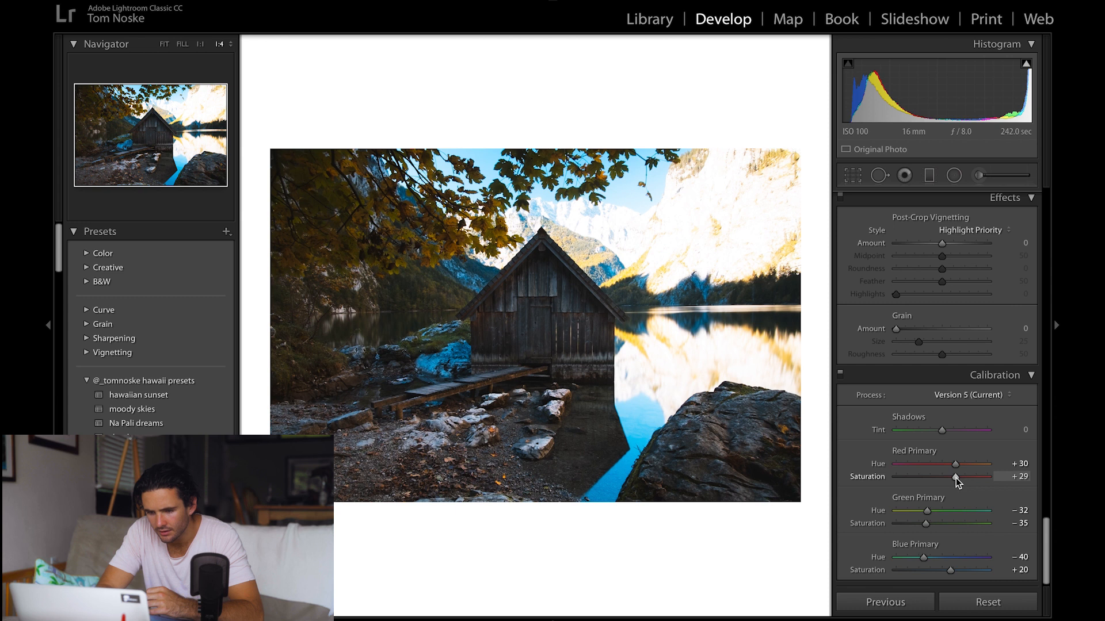
drag(954, 569, 917, 563)
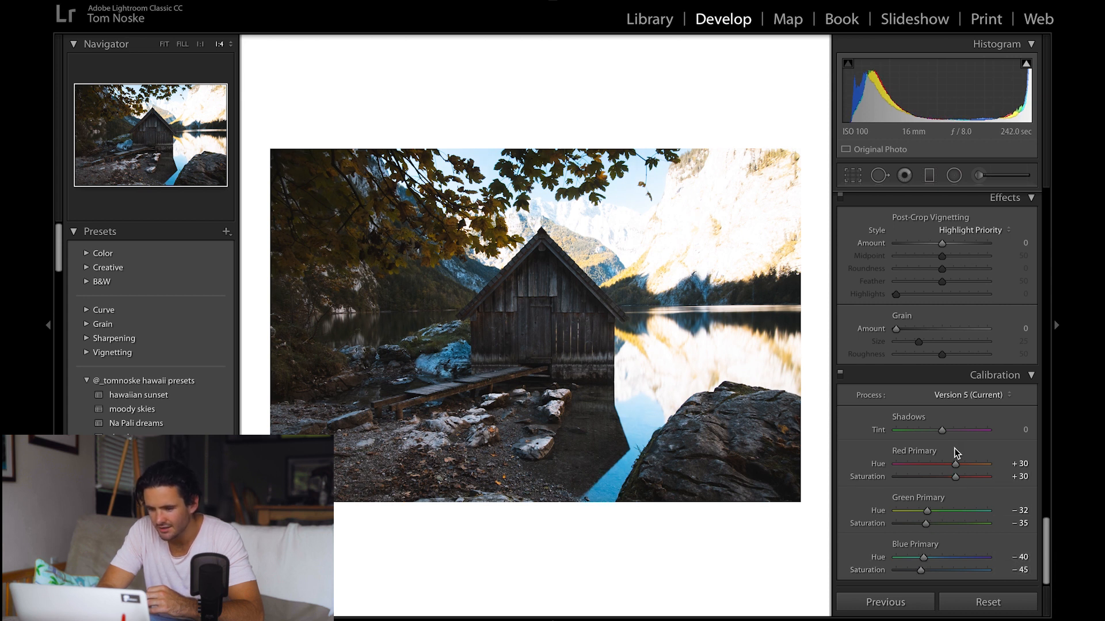
drag(955, 476, 963, 478)
- Compare the photo with and without the calibration adjustments, also with the interface blanked out
click(840, 375)
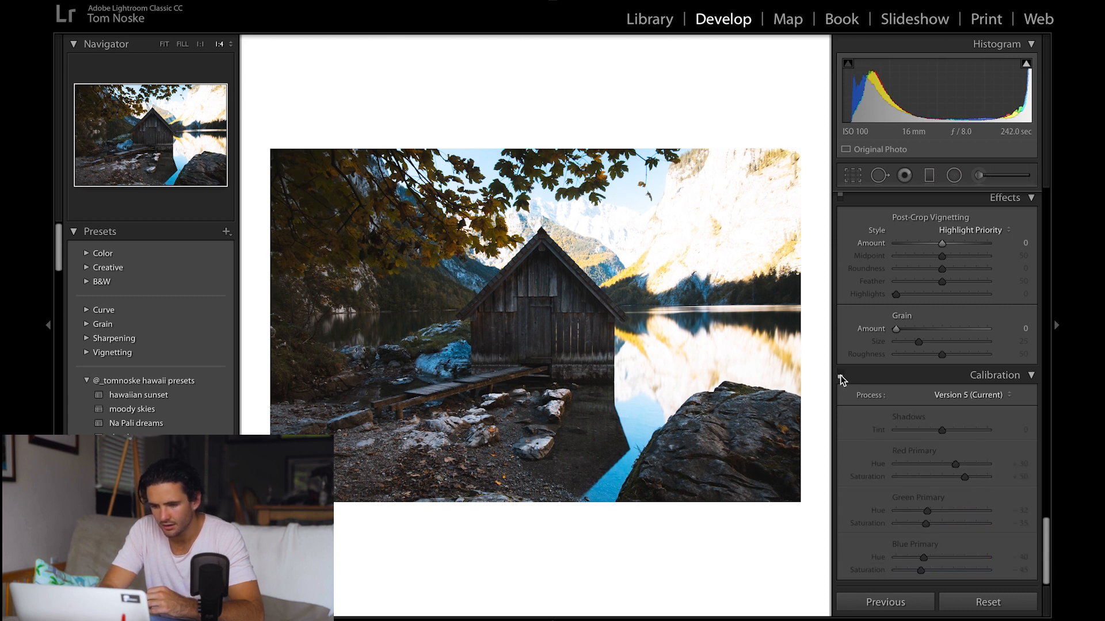
click(840, 375)
click(840, 375)
click(840, 375)
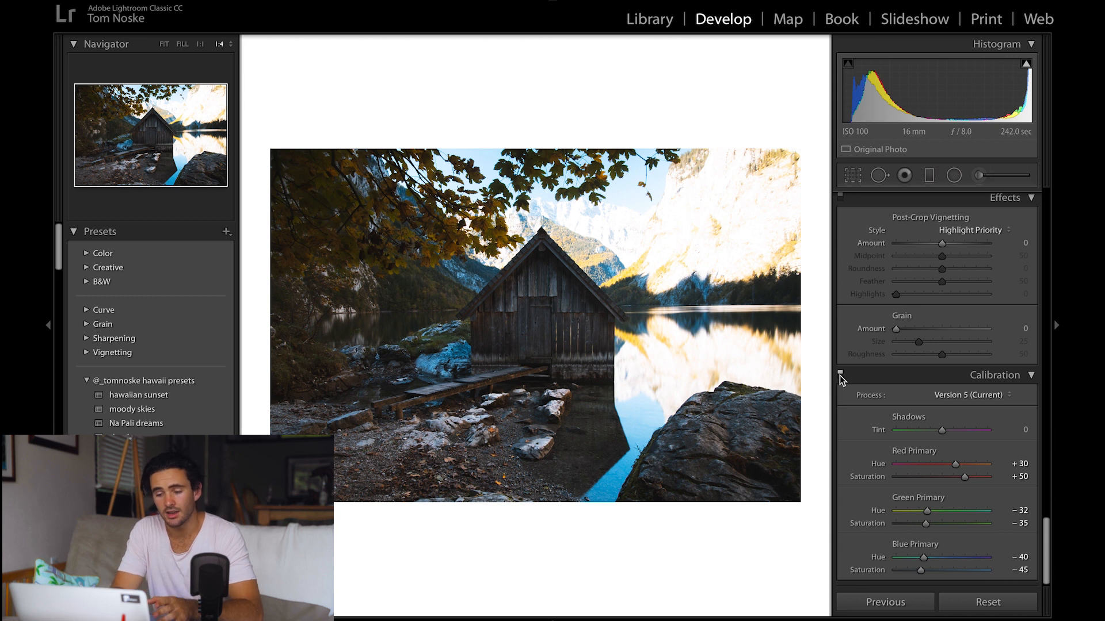
key(l)
key(l)
click(840, 375)
click(840, 374)
click(839, 375)
click(840, 375)
key(l)
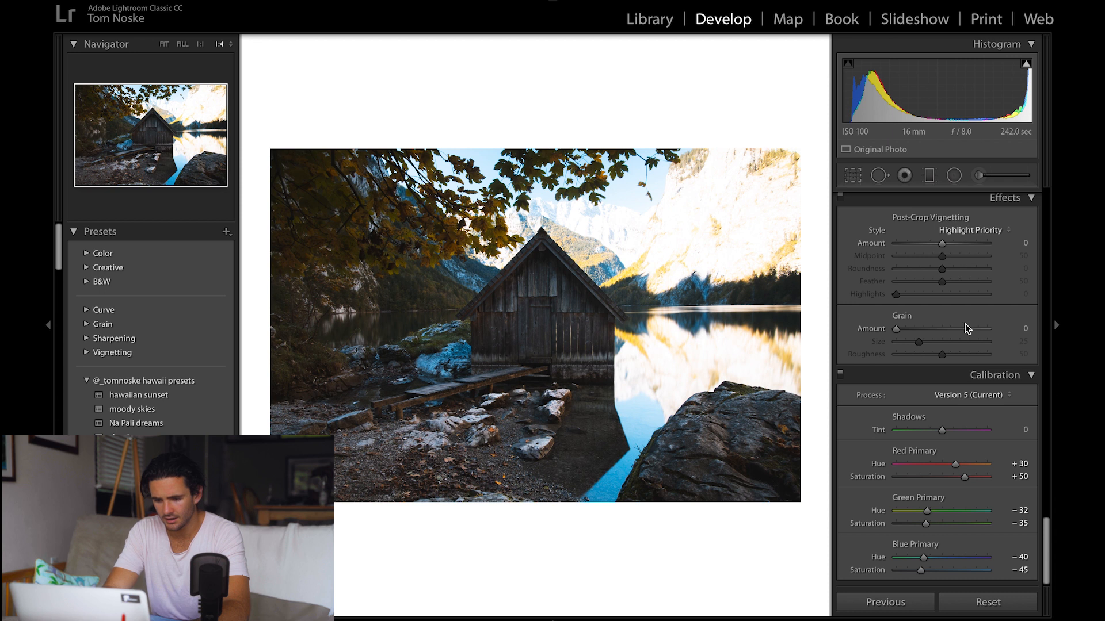
- Set the photo's basic exposure to -0.10
scroll(965, 325, up, 15)
scroll(964, 323, down, 1)
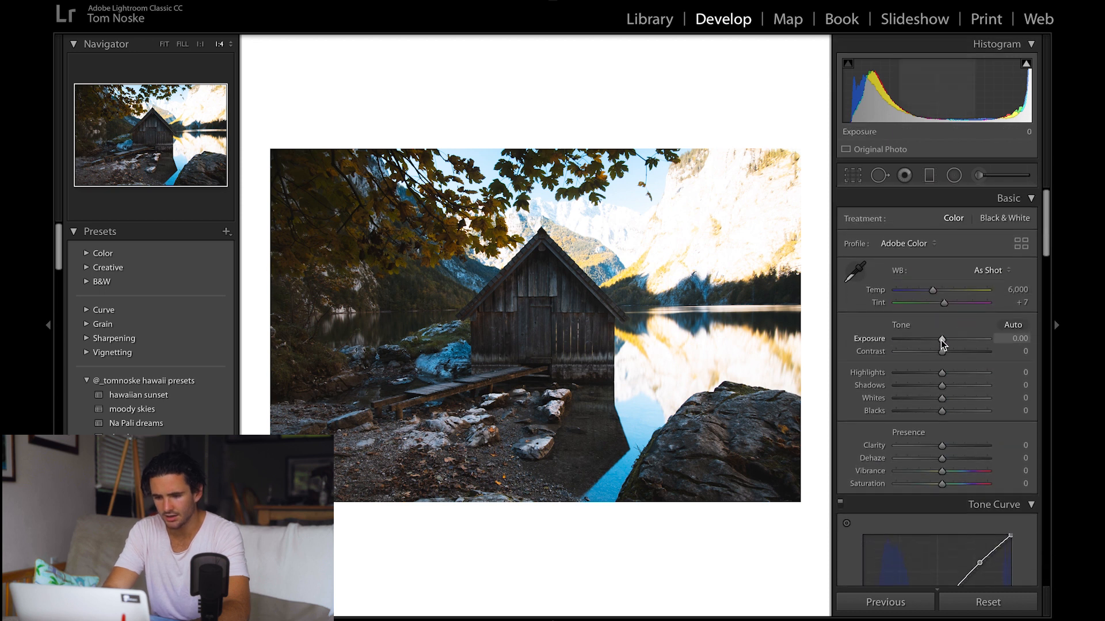
key(Up)
key(Down)
key(Up)
key(Down)
key(Down)
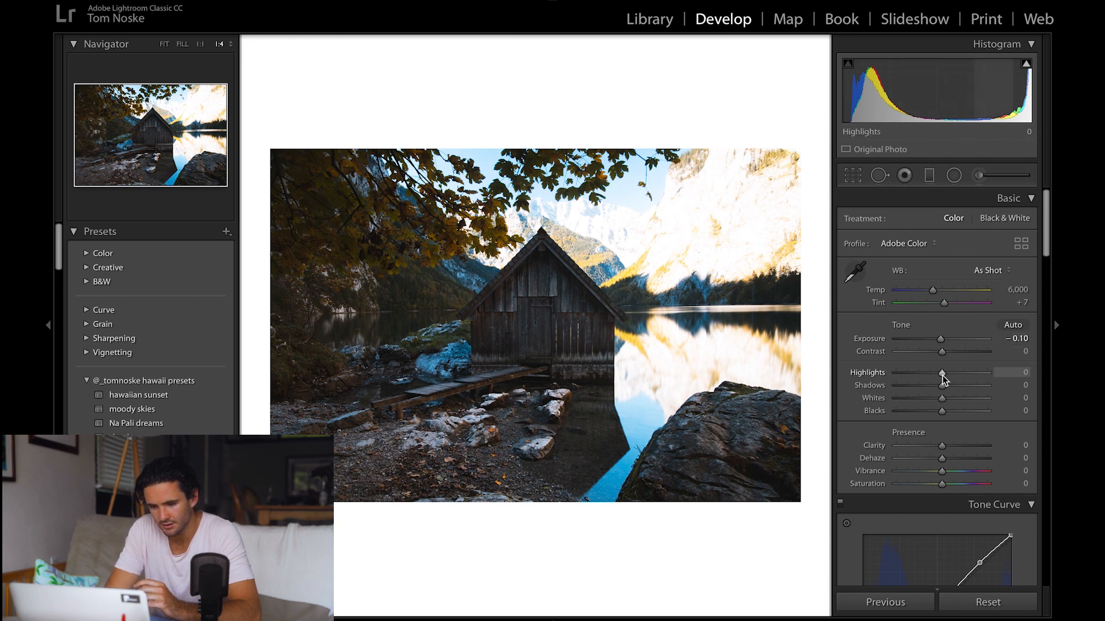
- Adjust the basic tones to Highlights -90, Shadows -5, Whites +10 and Blacks +60
drag(941, 410, 971, 415)
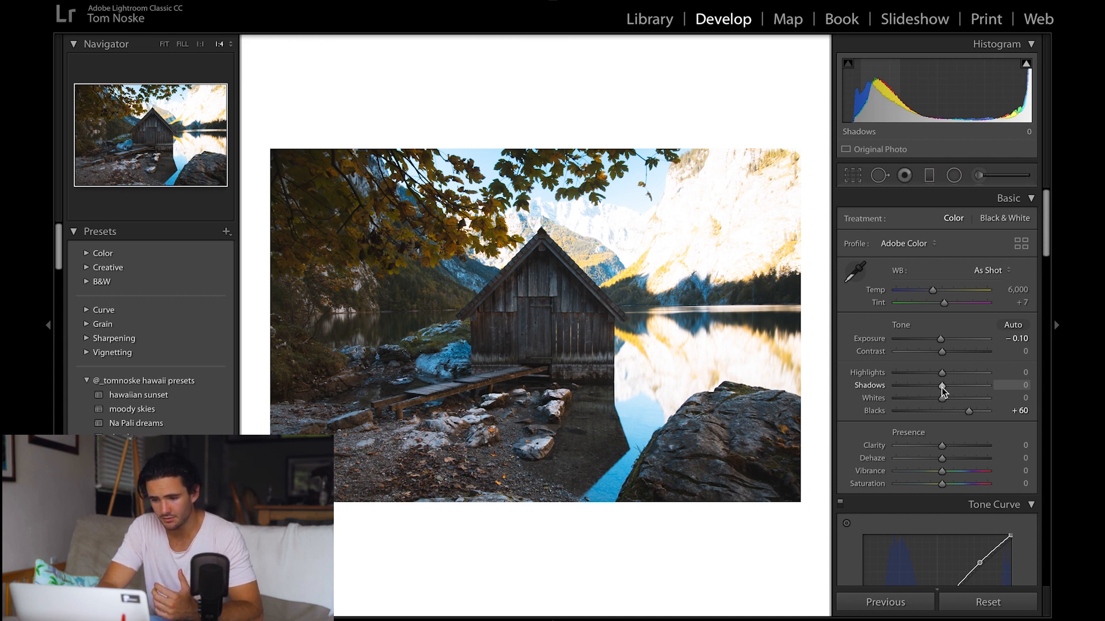
drag(941, 386, 937, 388)
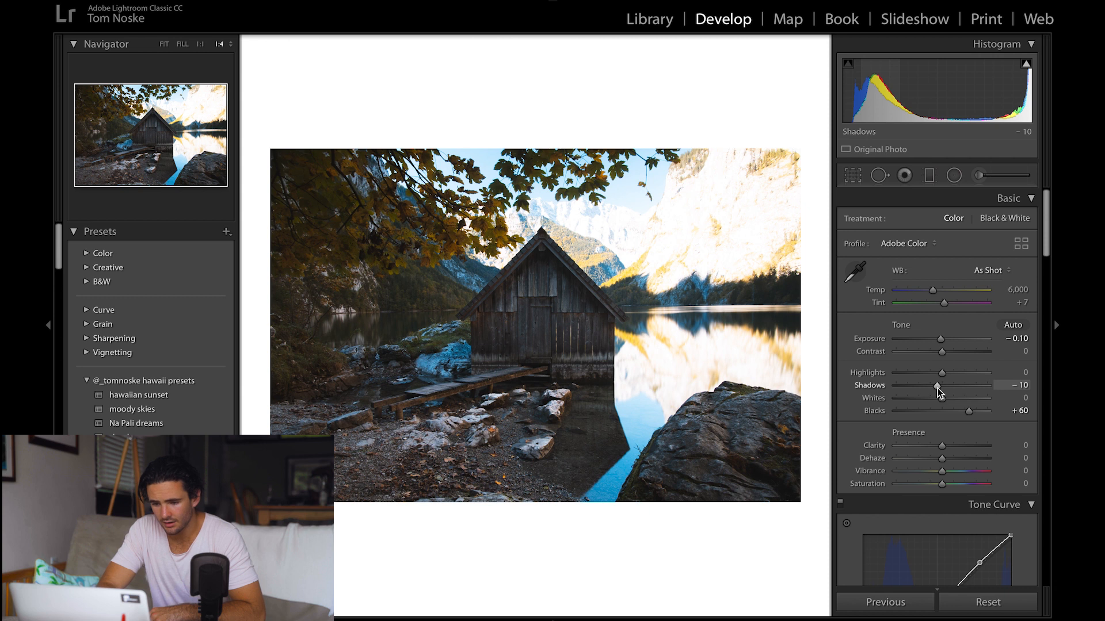
drag(941, 372, 900, 375)
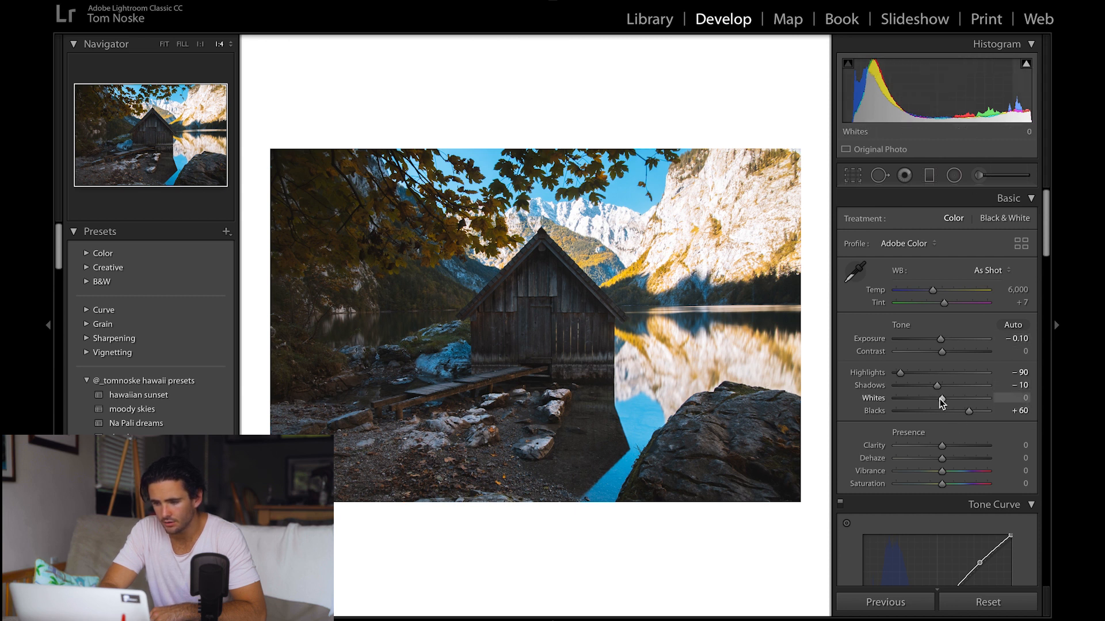
mouse_move(940, 399)
mouse_down()
mouse_move(954, 400)
mouse_move(947, 385)
mouse_move(961, 389)
mouse_move(938, 388)
mouse_up()
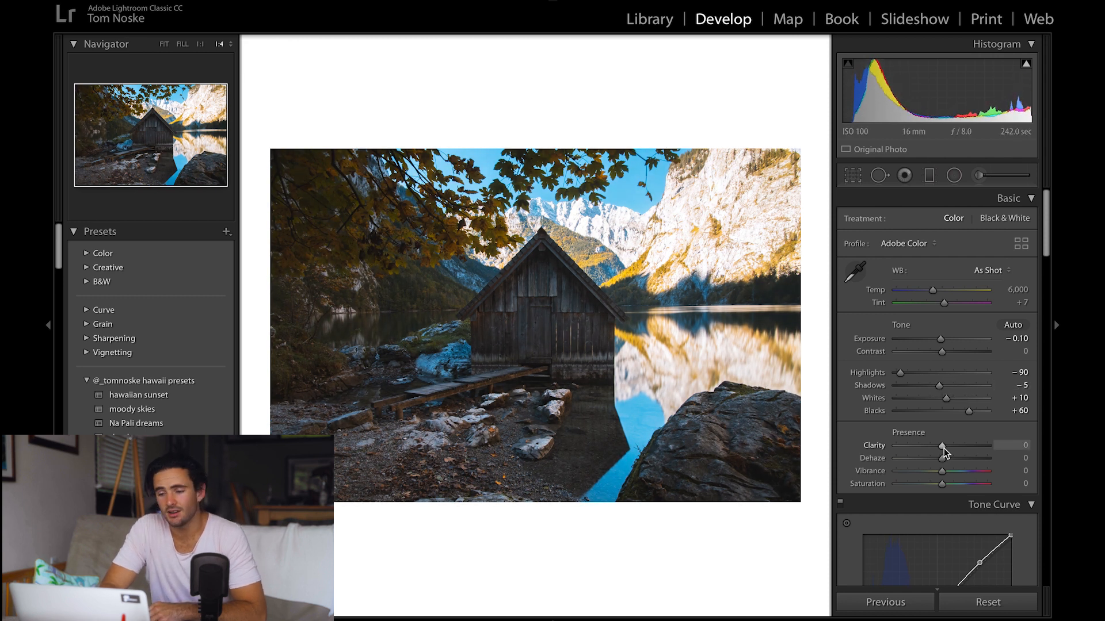
- Set the presence adjustments to Clarity -15, Dehaze +10, Vibrance +20 and Saturation -20
mouse_move(944, 450)
mouse_down()
mouse_move(926, 448)
mouse_move(971, 461)
mouse_move(937, 457)
mouse_up()
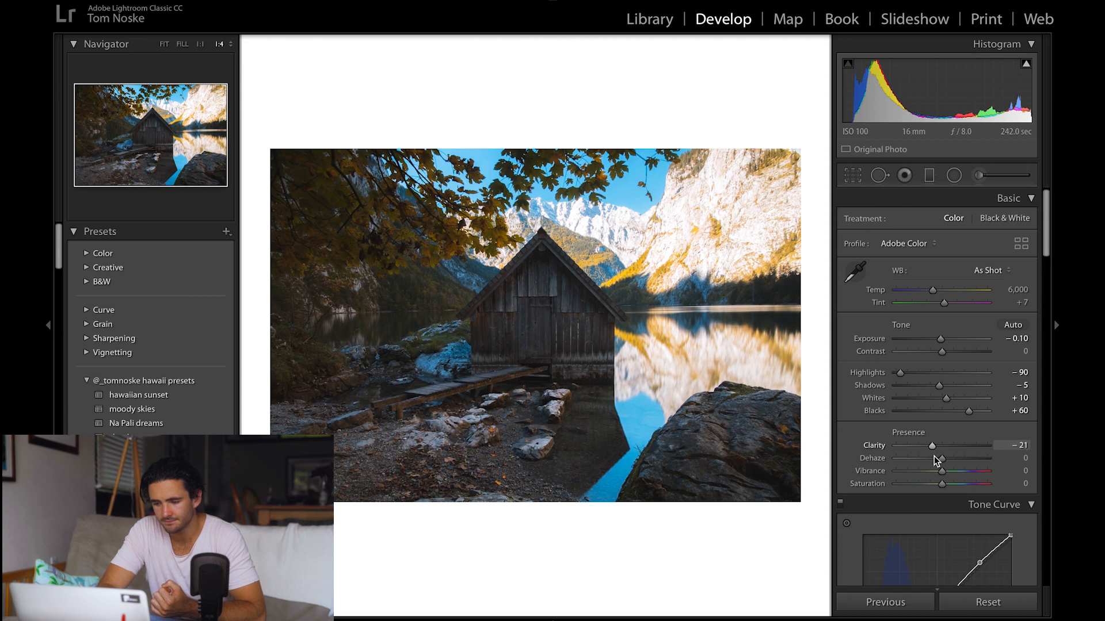
drag(942, 461, 931, 488)
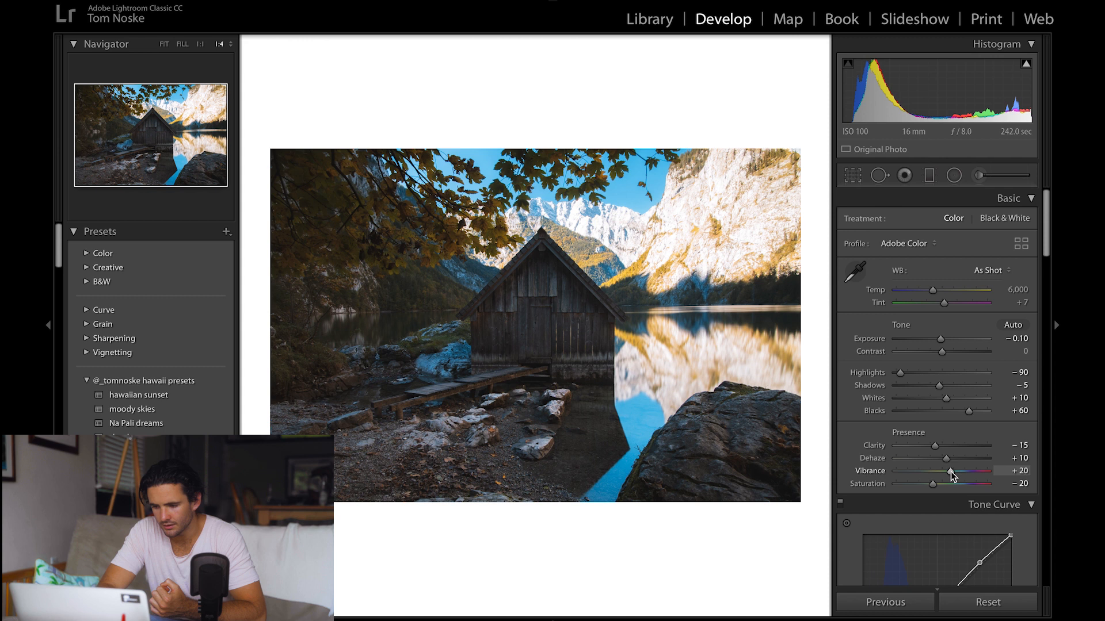
- Set the photo's Vibrance to +10 and compare the edit with the original
key(Down)
key(Down)
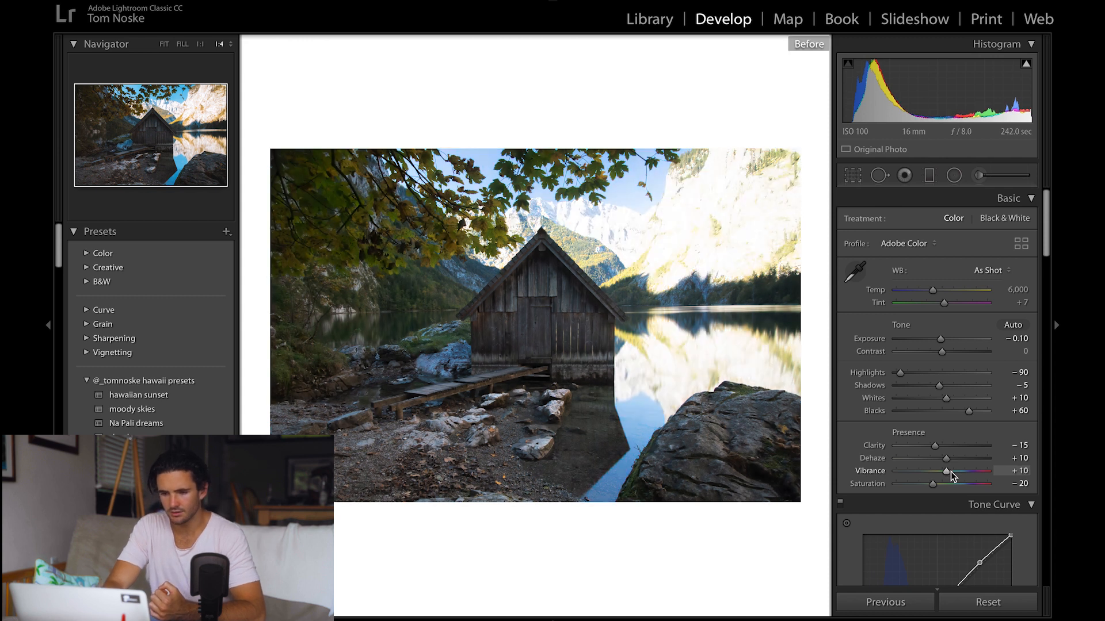
key(backslash)
key(backslash)
key(backslash)
key(backslash)
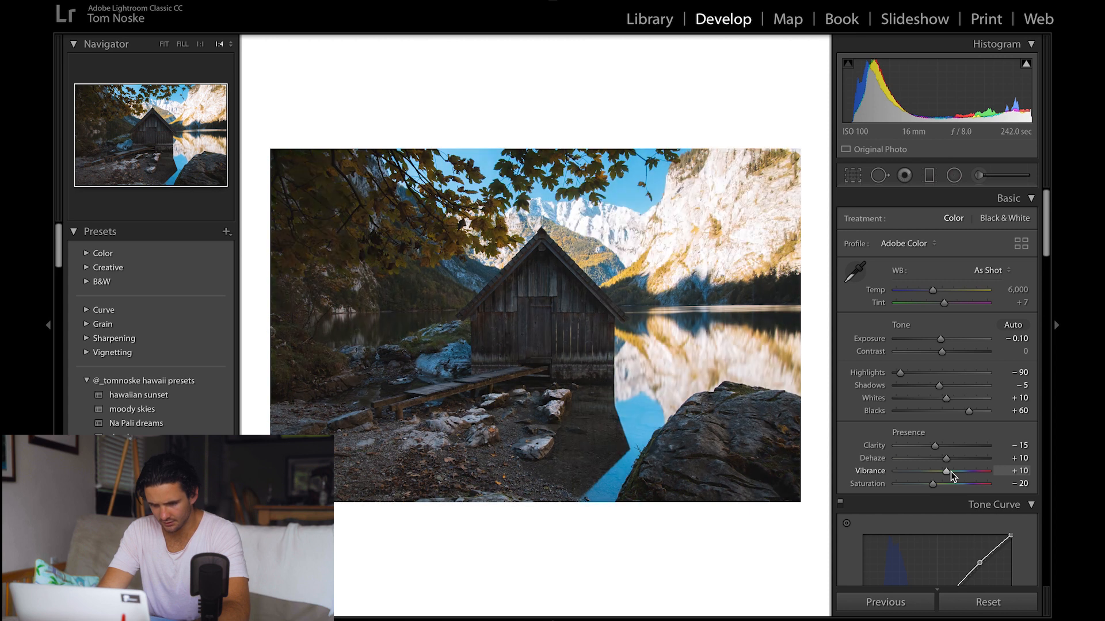
- Shift the HSL hues to Yellow +30 and Green +20, and set the saturation of Blue to -40 and Aqua to +5
scroll(970, 495, down, 15)
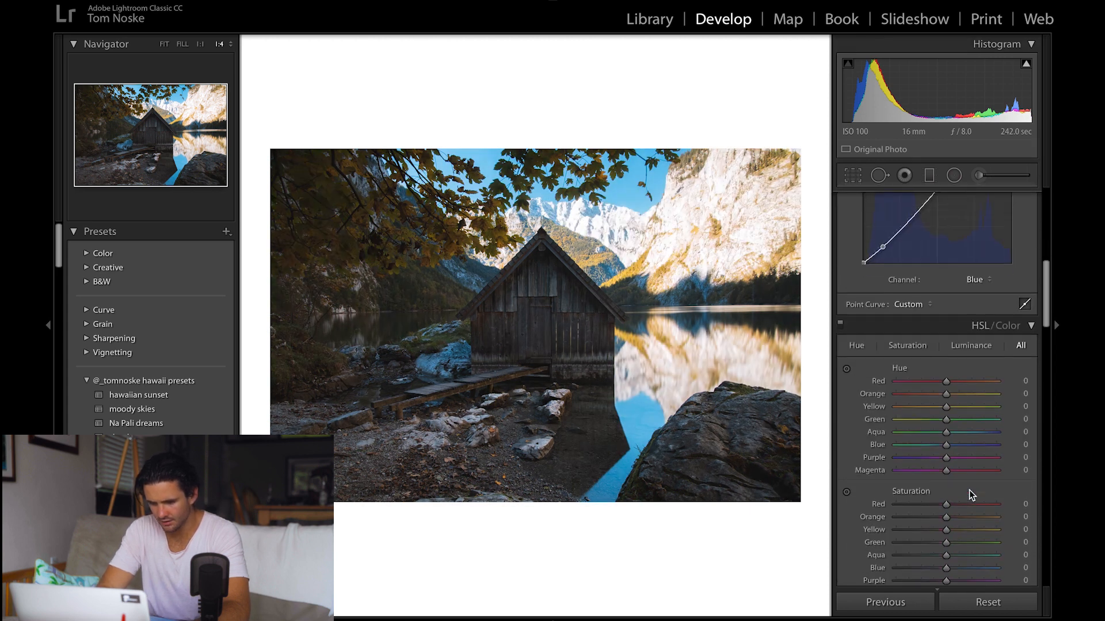
mouse_move(947, 356)
mouse_down()
mouse_move(966, 360)
mouse_move(953, 369)
mouse_up()
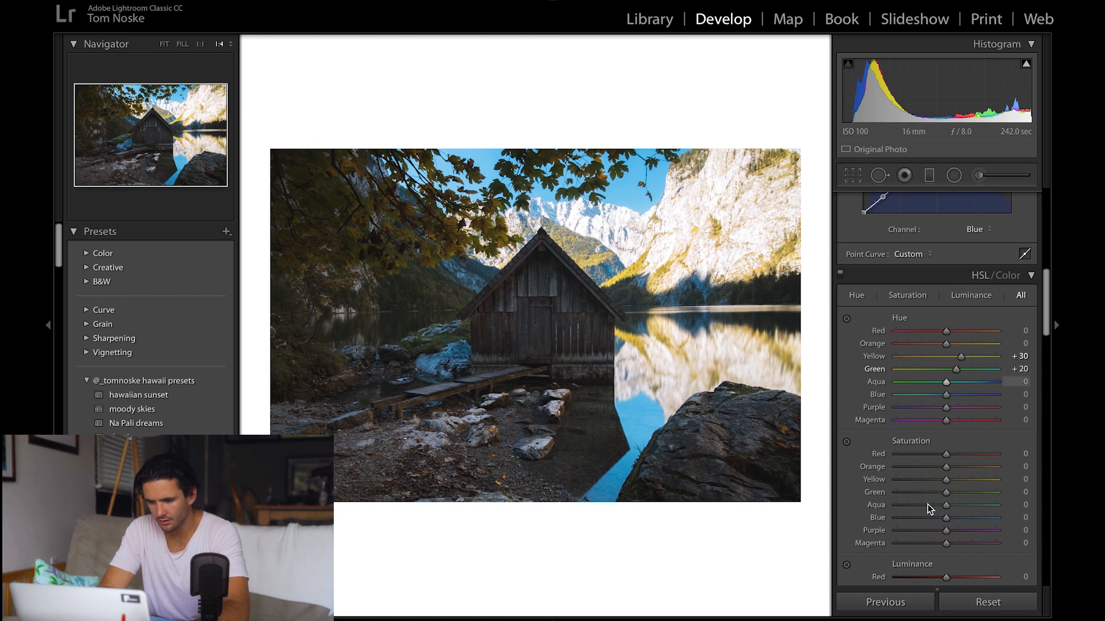
drag(947, 517, 927, 517)
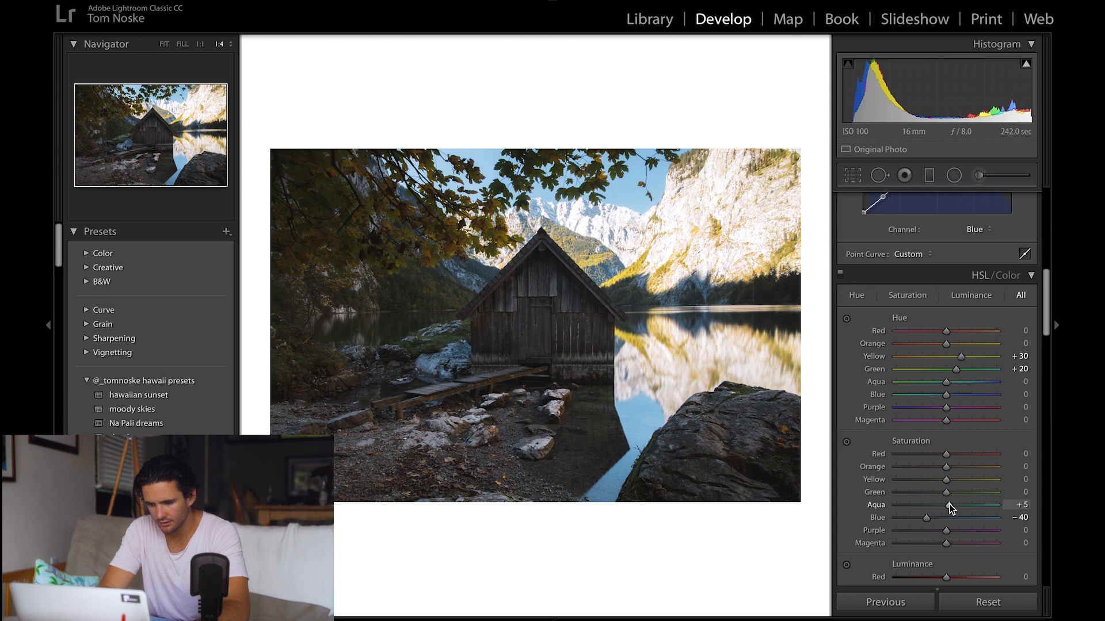
- Try a cooler white balance by lowering Temp to 4,900, check it on the boathouse, and reset Temp
scroll(950, 504, up, 10)
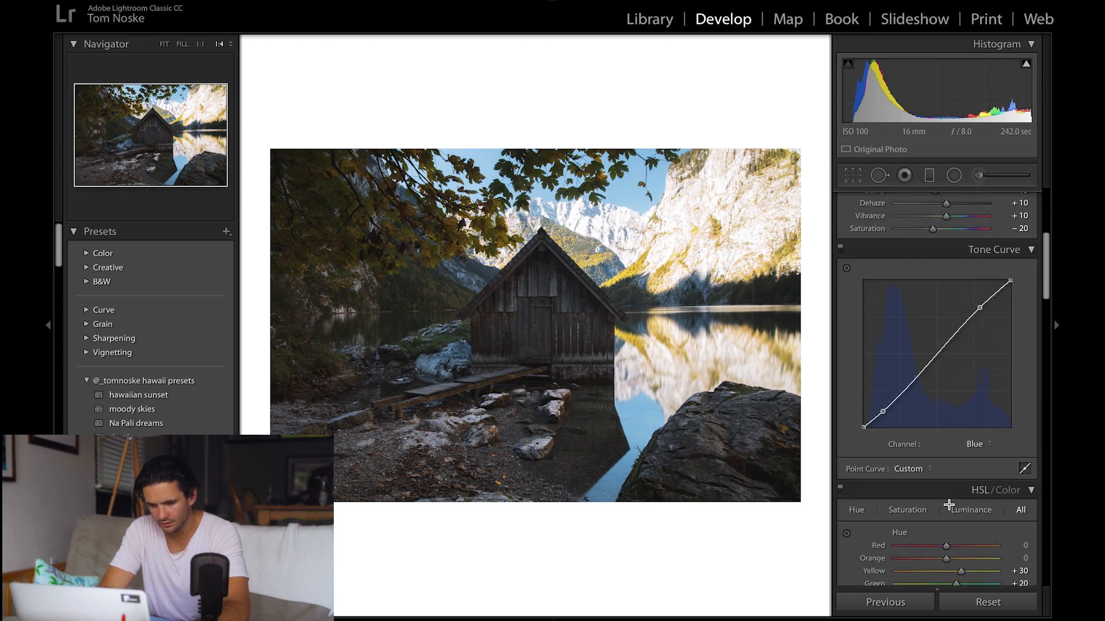
click(931, 289)
key(Down)
key(Down)
key(Down)
key(Down)
key(Down)
key(Down)
key(Down)
key(Down)
key(Down)
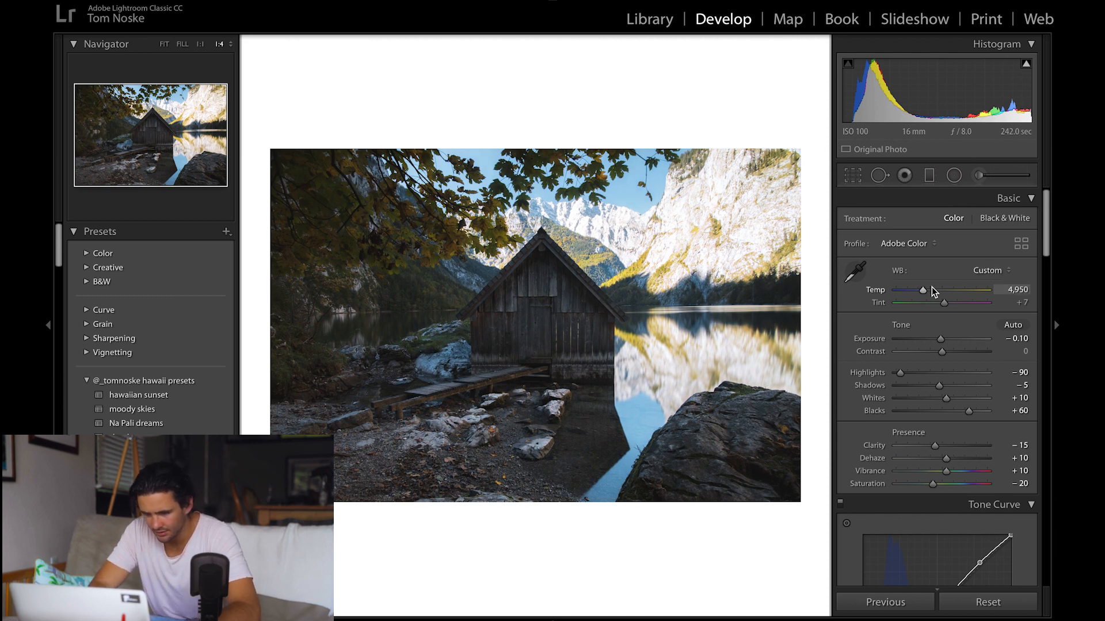
click(560, 328)
double_click(879, 293)
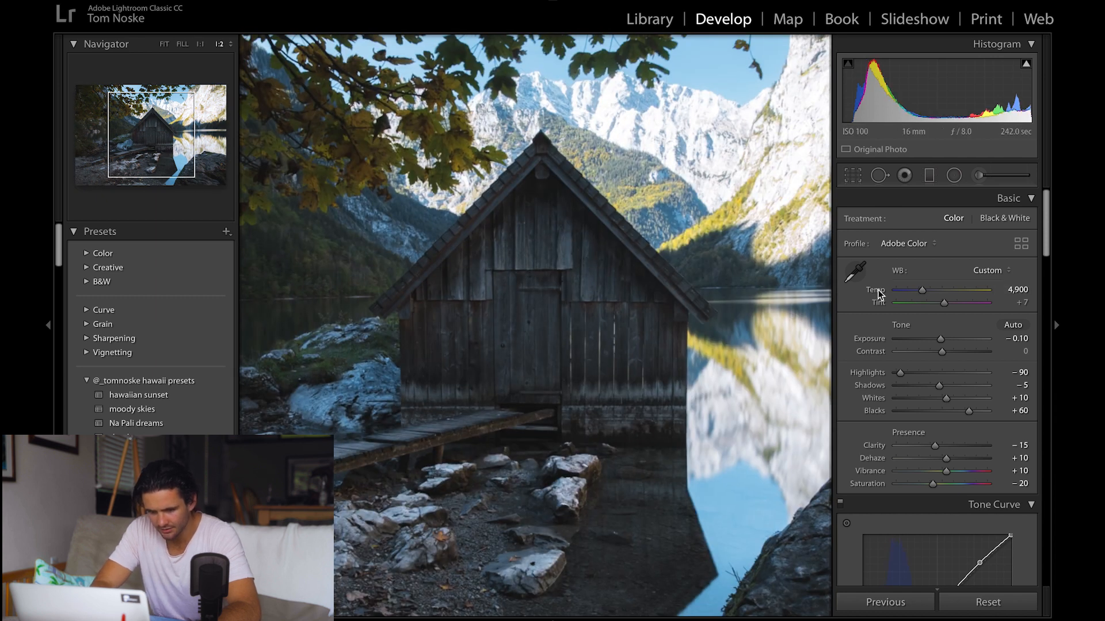
key(alt+super+minus)
key(alt+super+minus)
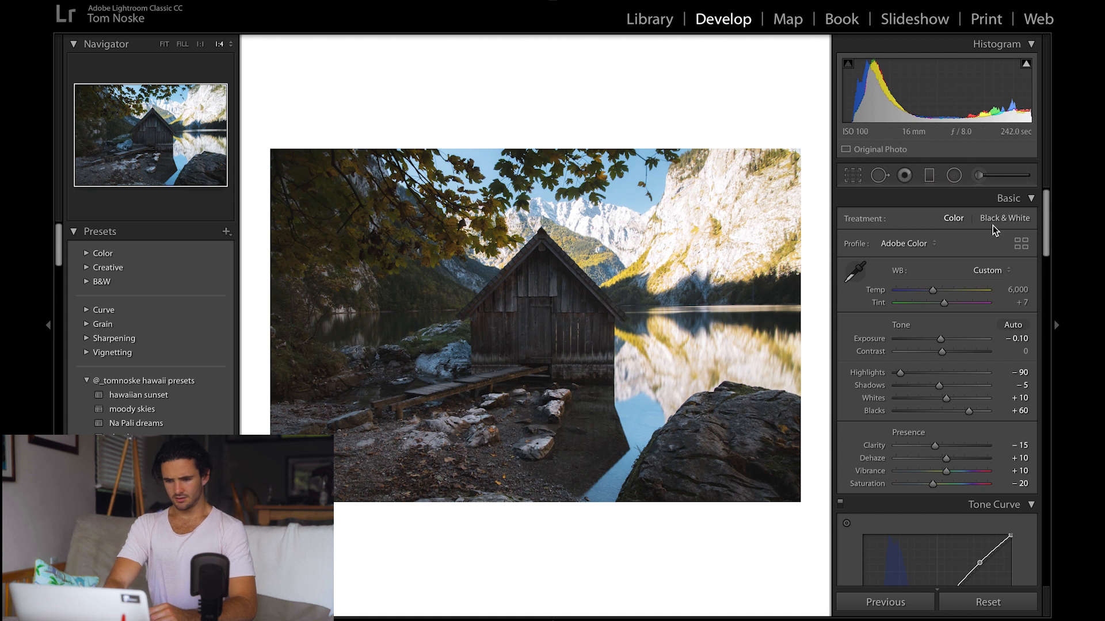
- Set the white balance Tint to +10 and Contrast to +5, and compare the edit with the original
key(Up)
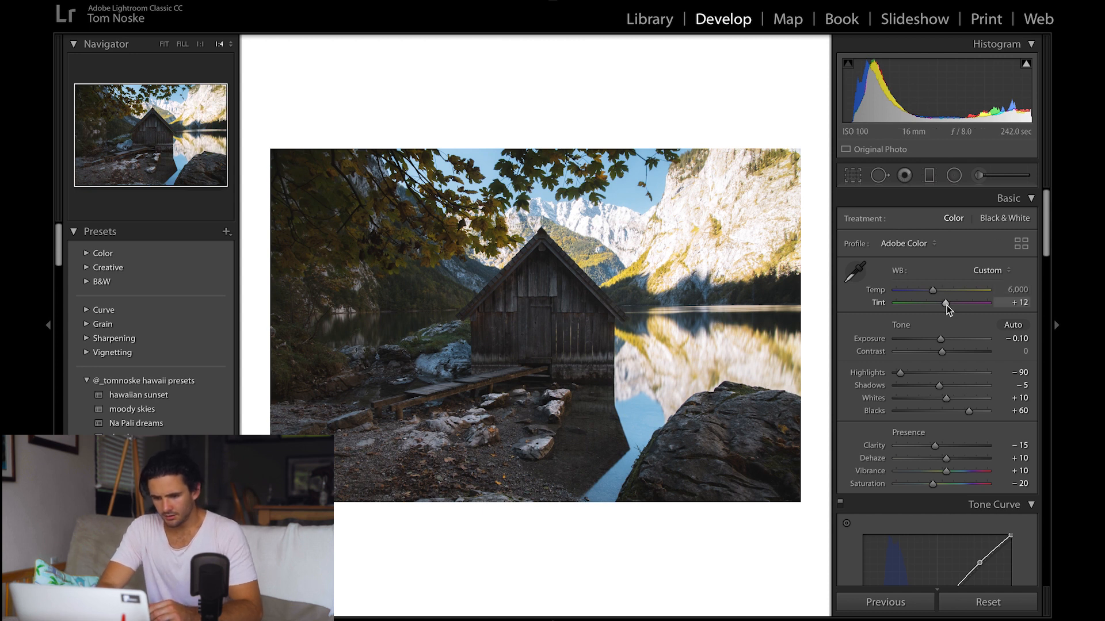
key(Down)
click(1023, 303)
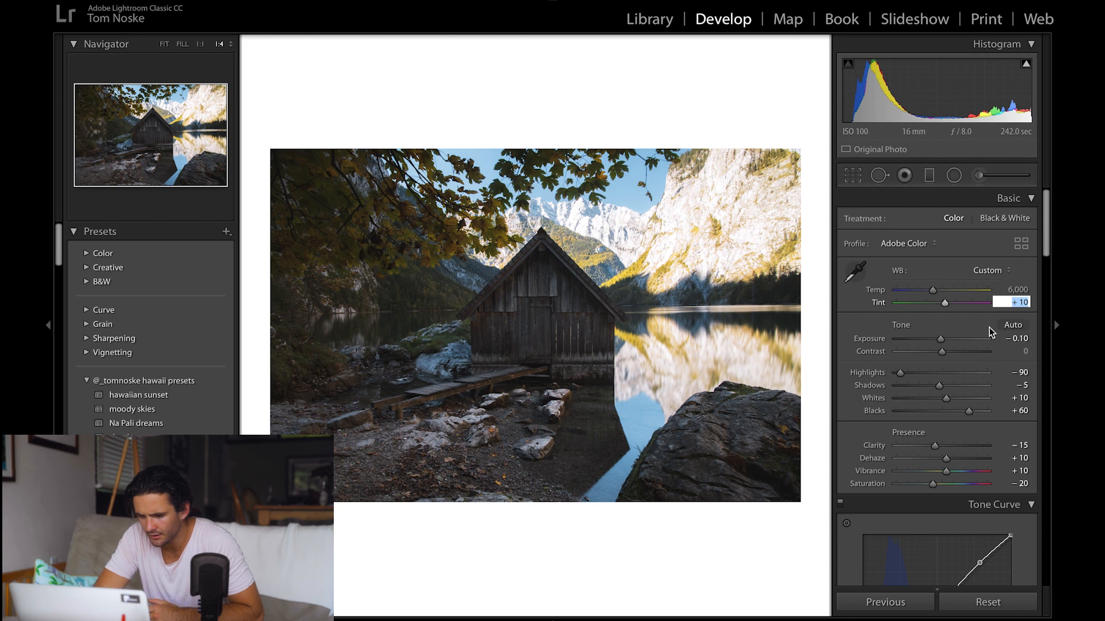
drag(941, 350, 943, 352)
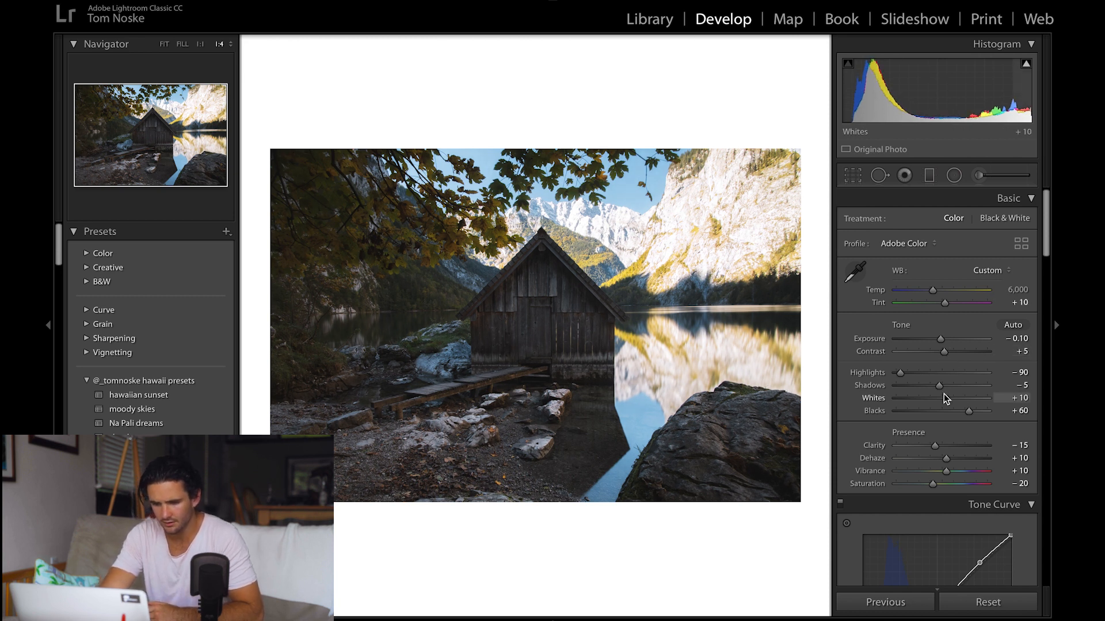
key(backslash)
key(backslash)
key(backslash)
key(backslash)
- Set HSL saturation to Orange -5 and Yellow +5, and HSL luminance to Yellow +5 and Blue +10
scroll(940, 414, down, 6)
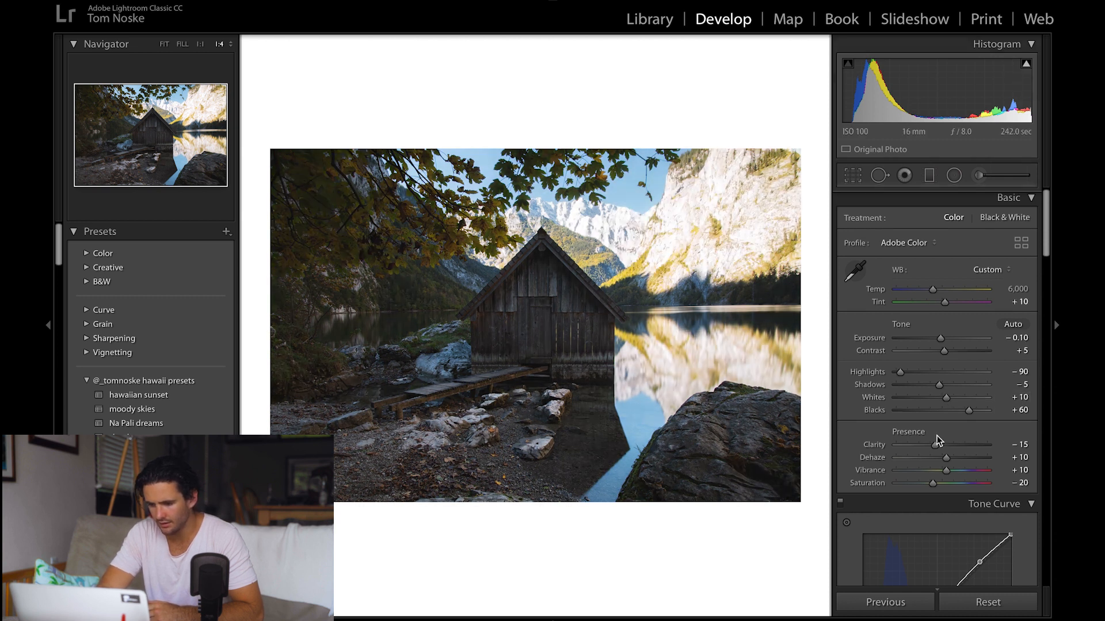
scroll(937, 436, down, 5)
mouse_move(945, 428)
mouse_down()
mouse_move(933, 428)
mouse_move(989, 444)
mouse_move(950, 445)
mouse_up()
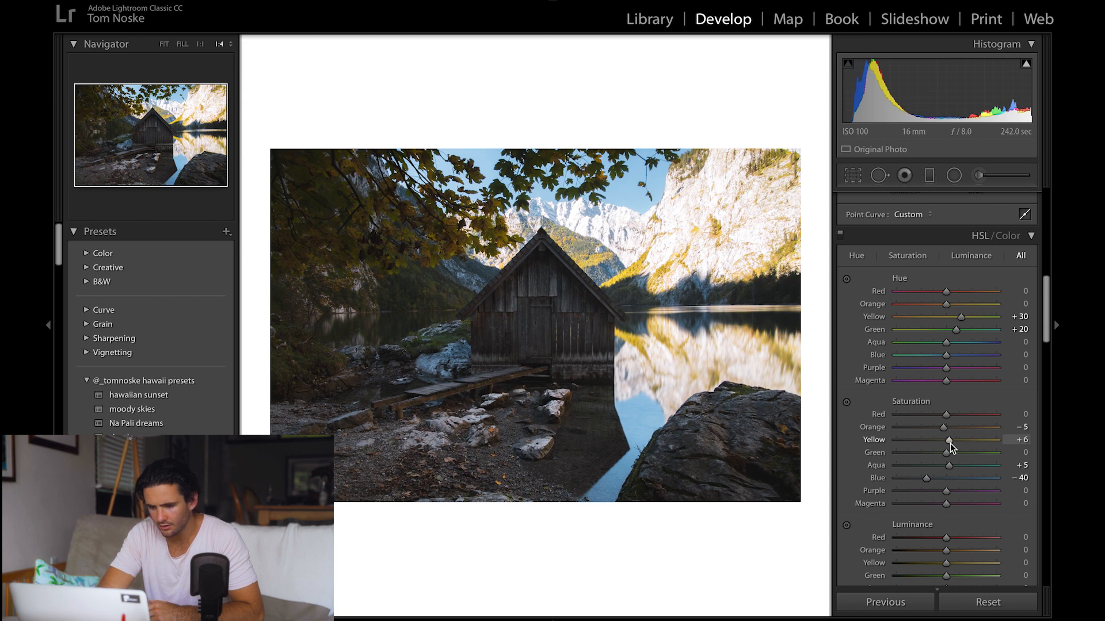
scroll(933, 548, down, 2)
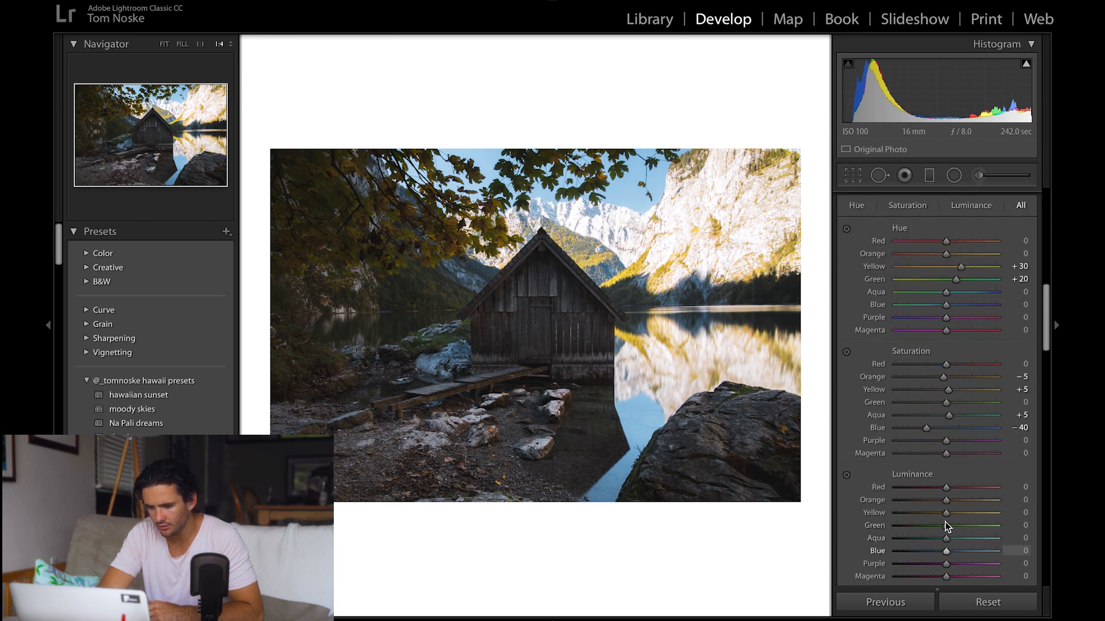
mouse_move(947, 513)
mouse_down()
mouse_move(937, 509)
mouse_move(950, 509)
mouse_up()
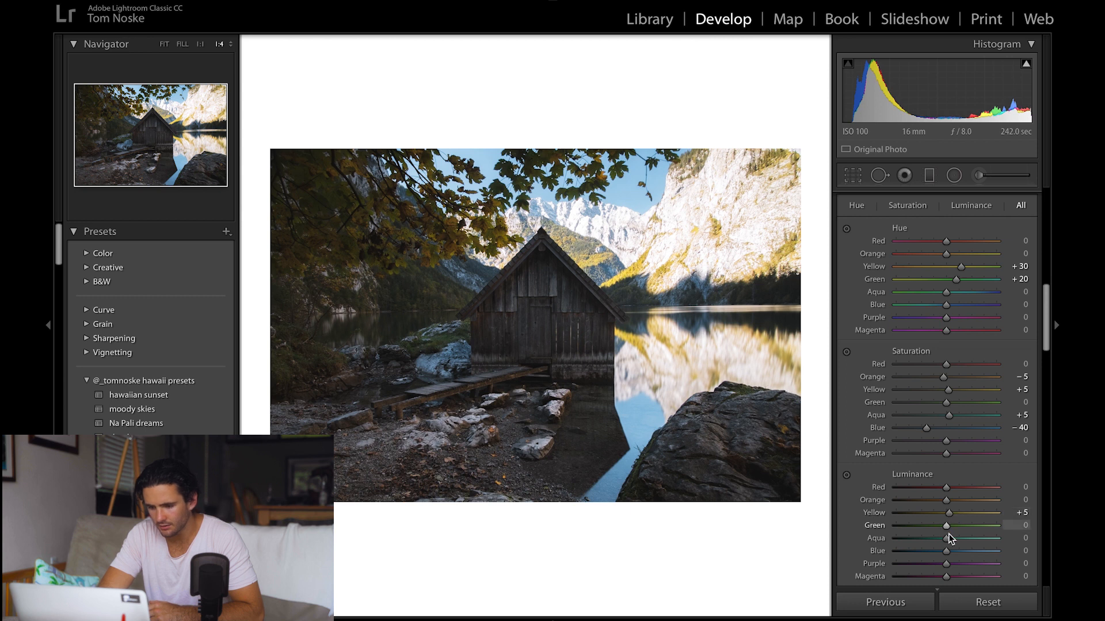
drag(947, 553, 954, 552)
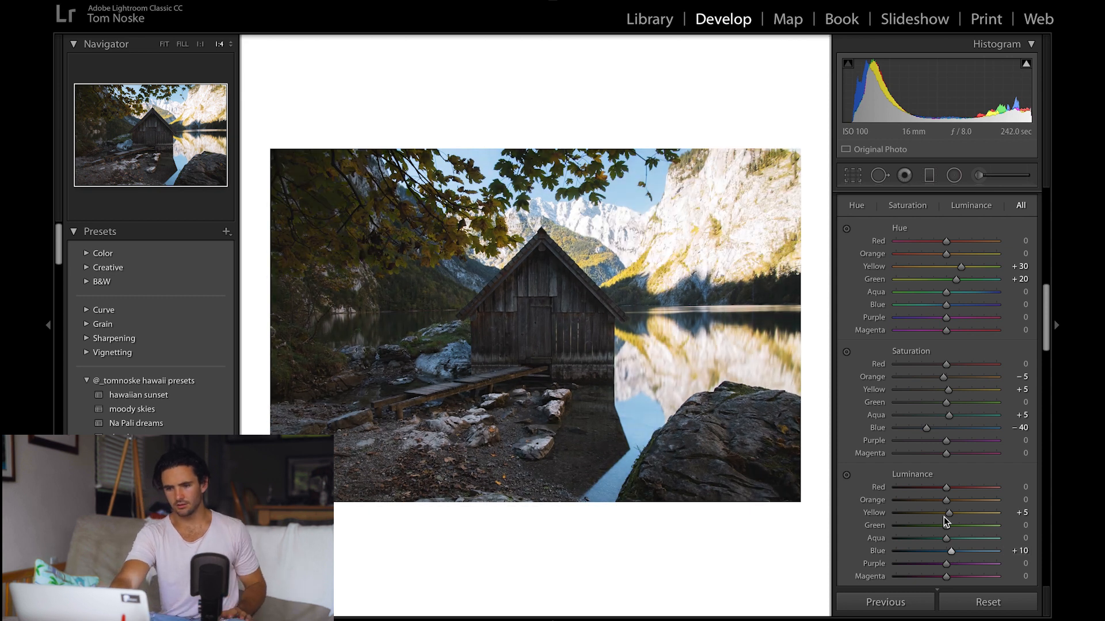
- Split-tone the highlights with hue 35 and saturation 25, and the shadows with hue 215 and saturation 10
scroll(946, 523, down, 5)
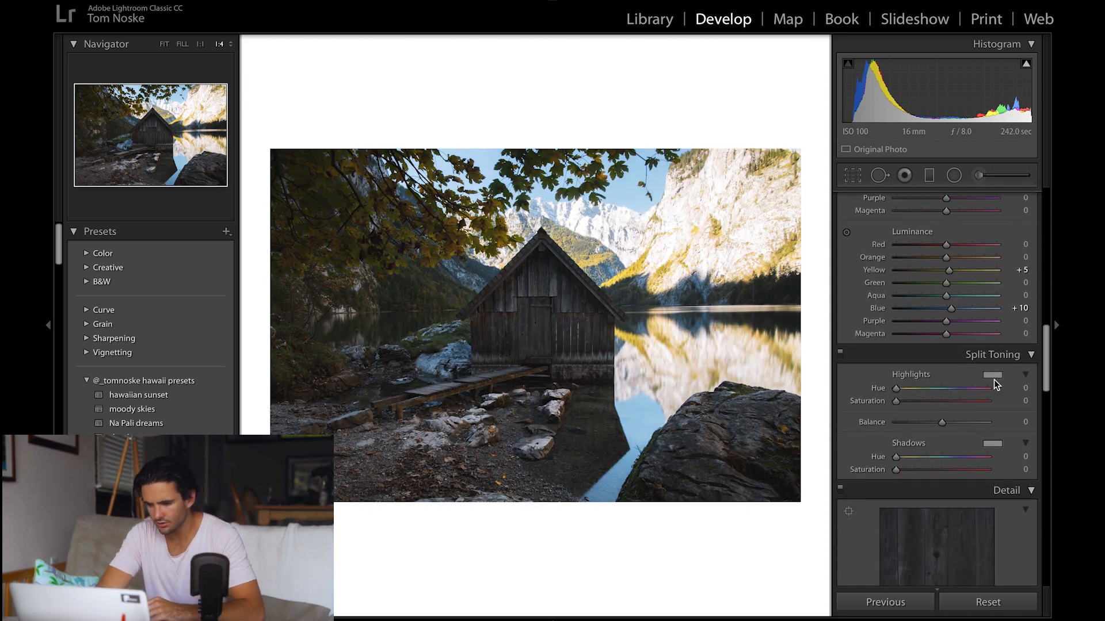
click(992, 374)
mouse_move(722, 430)
mouse_down()
mouse_move(721, 413)
mouse_move(728, 424)
mouse_up()
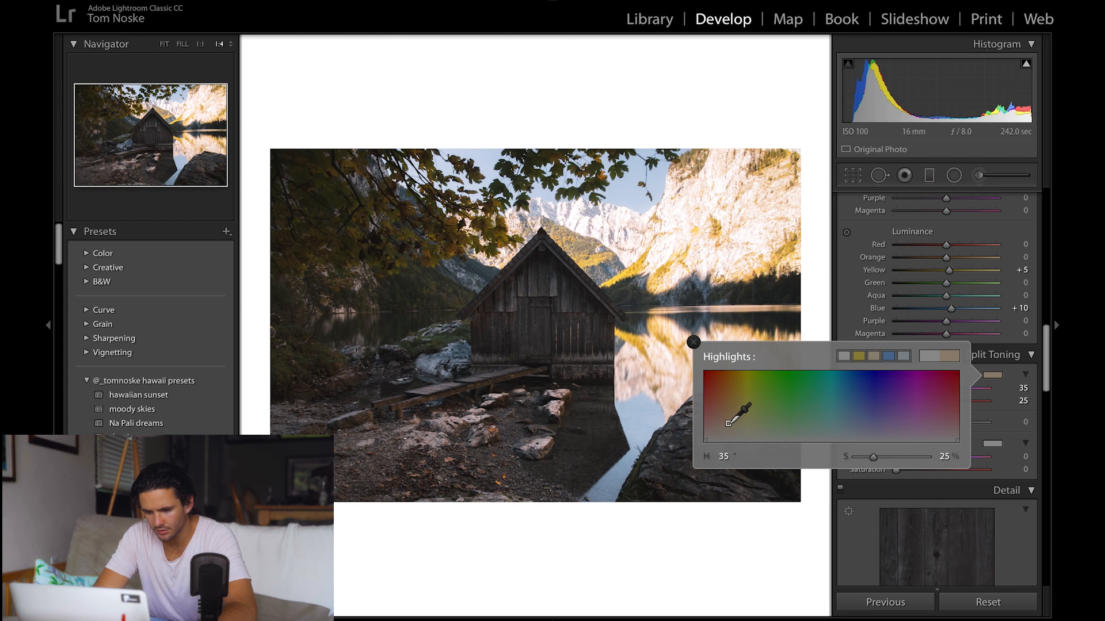
click(992, 444)
click(847, 498)
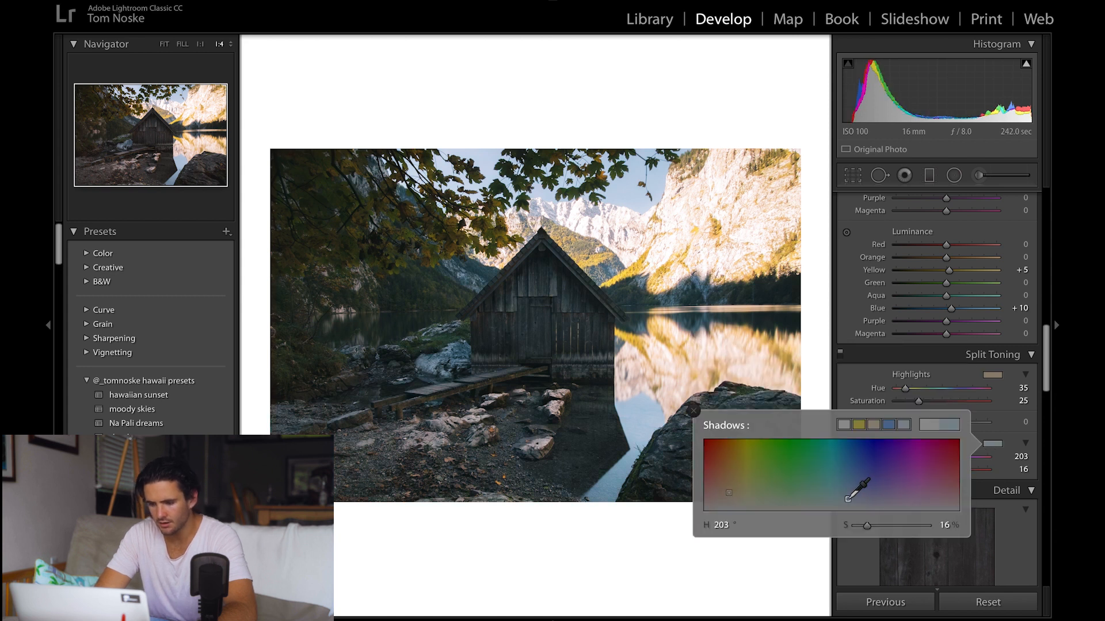
drag(847, 498, 856, 496)
click(693, 410)
key(Down)
key(Down)
- Set the split toning Balance to +40 while previewing the tones at exaggerated saturation
key(alt)
key(alt)
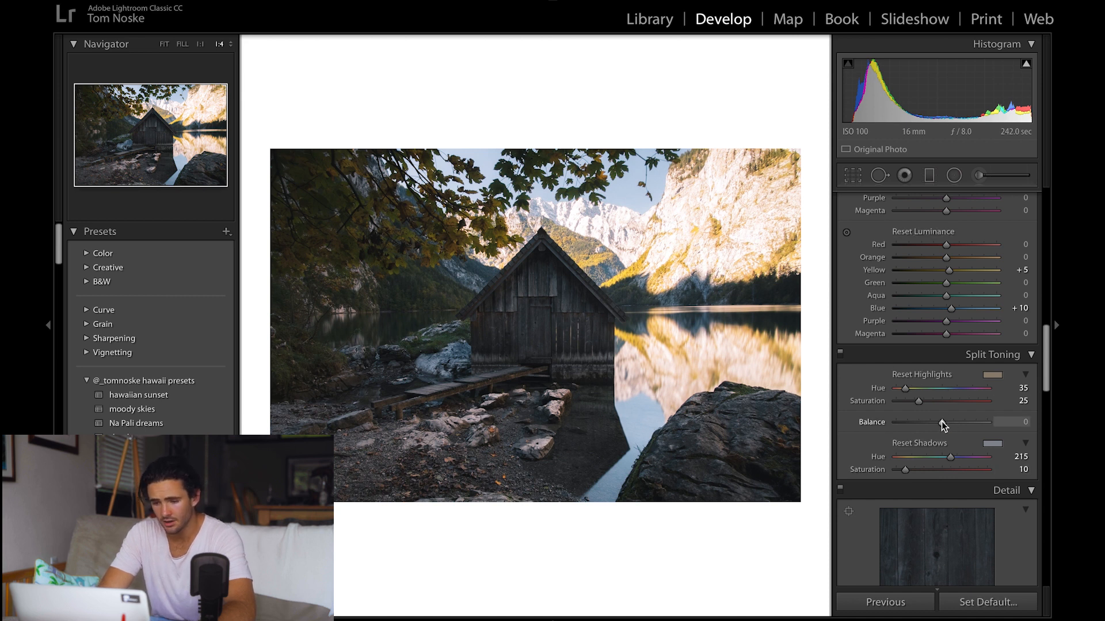
mouse_move(941, 423)
mouse_down()
mouse_move(966, 429)
mouse_move(922, 426)
mouse_move(958, 431)
mouse_up()
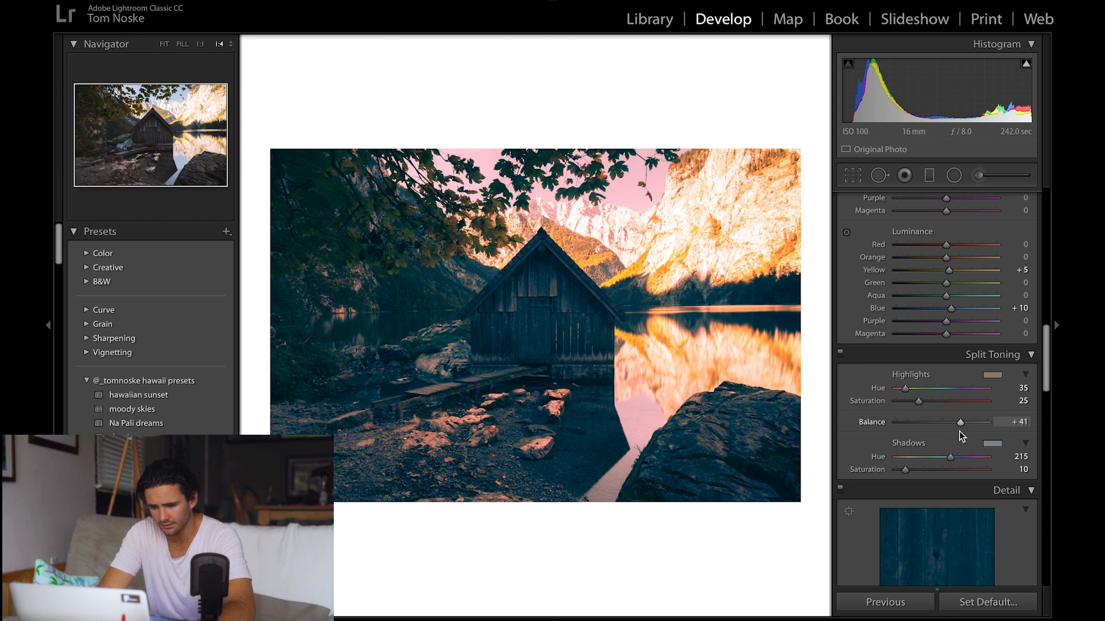
drag(959, 431, 958, 432)
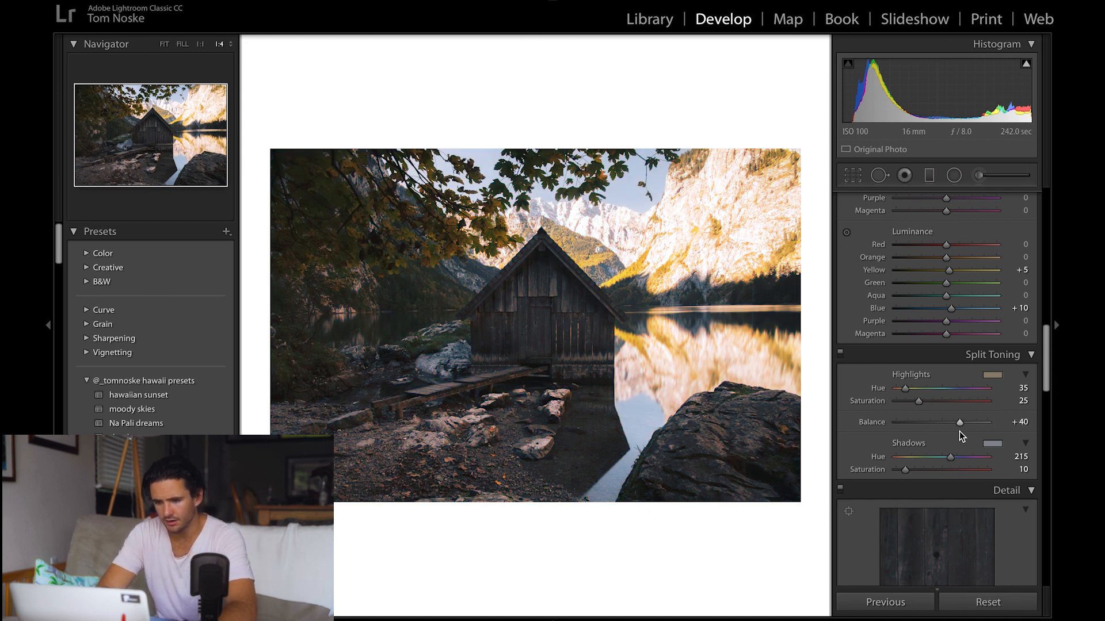
key(alt)
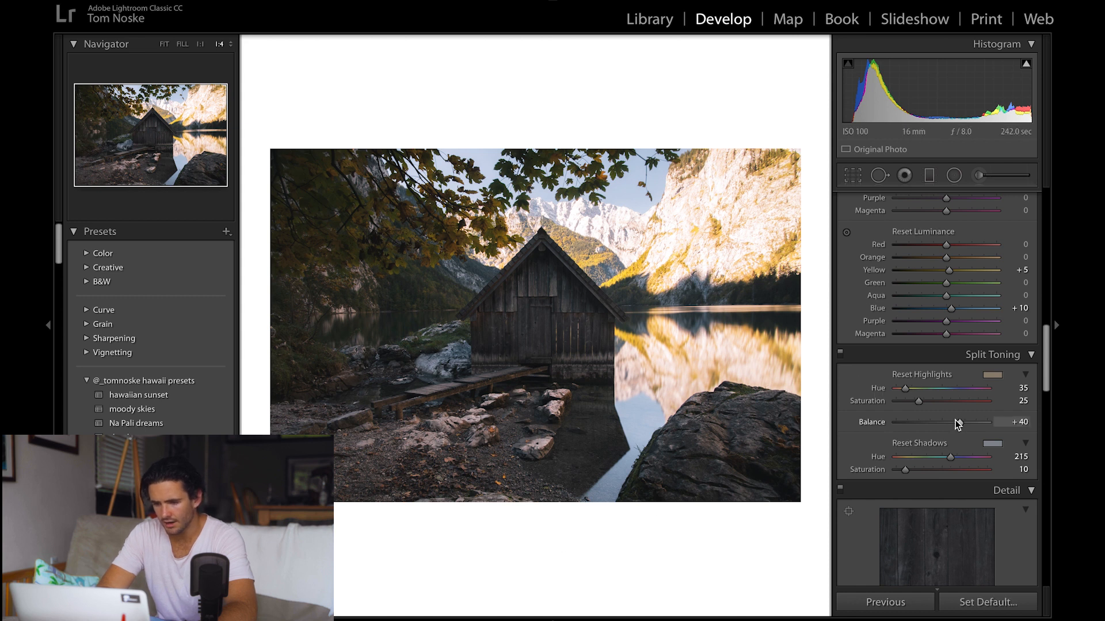
mouse_move(958, 423)
mouse_down()
mouse_move(937, 423)
mouse_move(958, 427)
mouse_up()
- Compare the enlarged photo with the original, and the full photo with and without split toning
key(ctrl+equal)
key(backslash)
key(backslash)
key(backslash)
key(backslash)
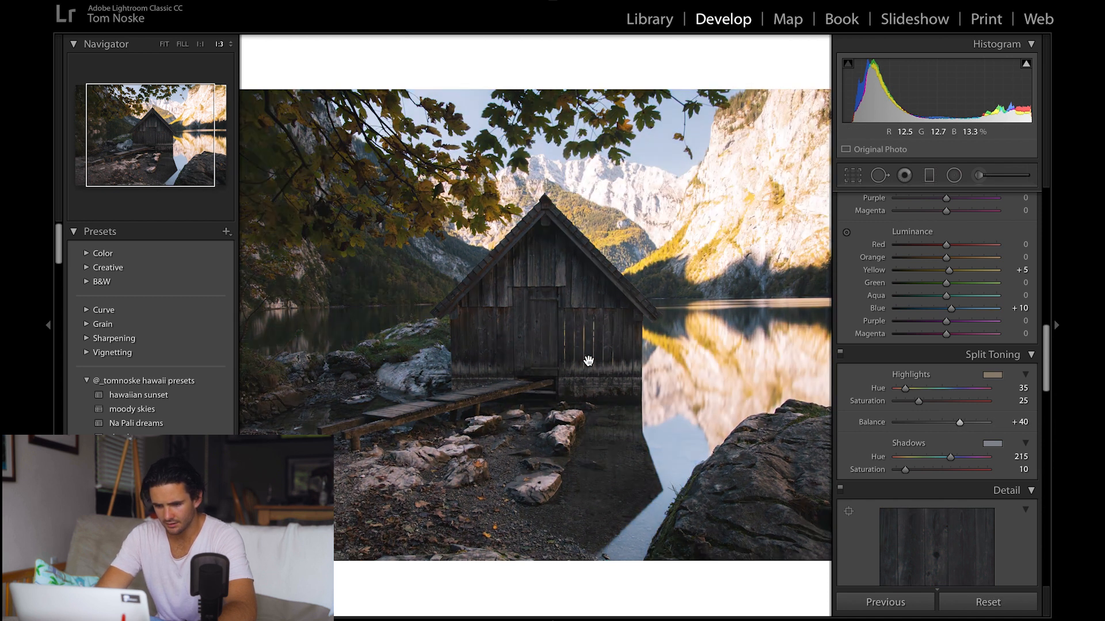
key(ctrl+minus)
click(841, 356)
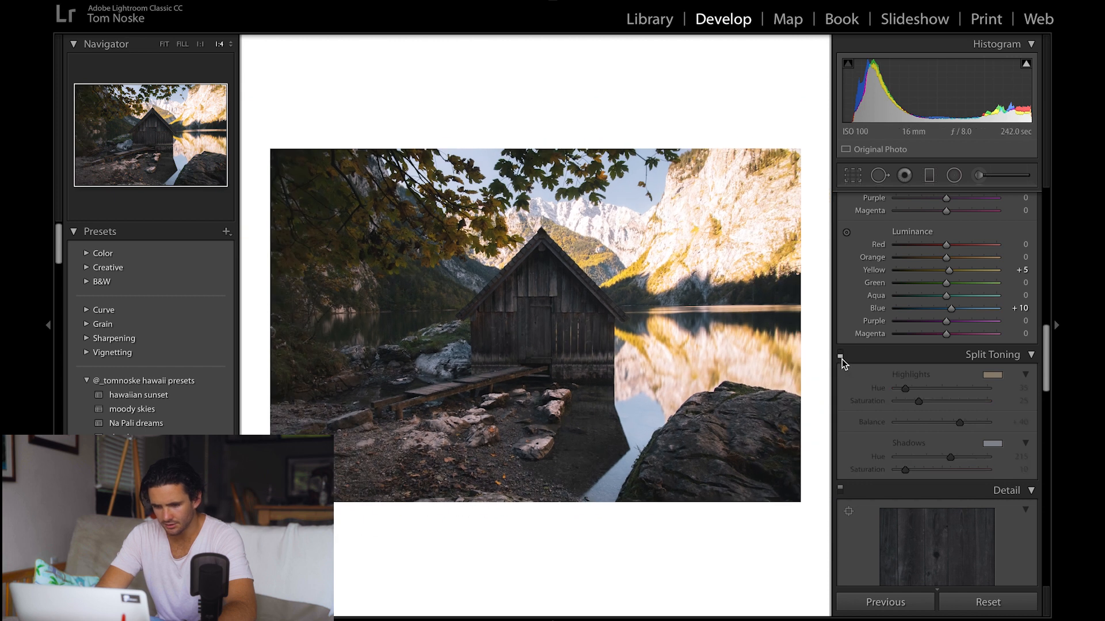
click(840, 357)
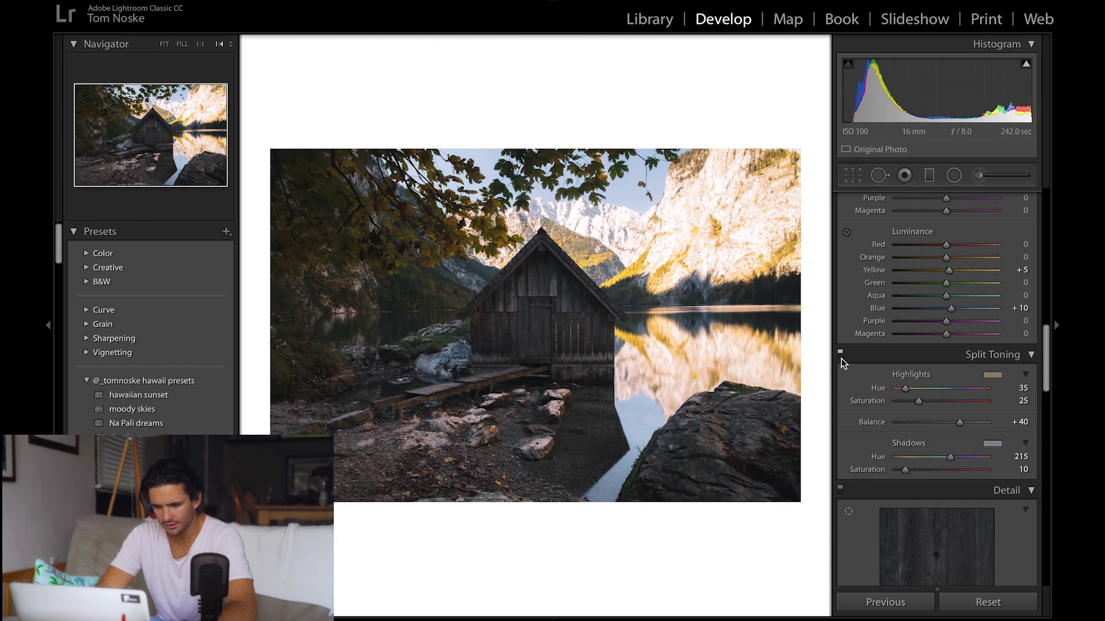
- Set the luminance noise reduction to 30 while checking the boathouse wall up close
scroll(927, 466, down, 5)
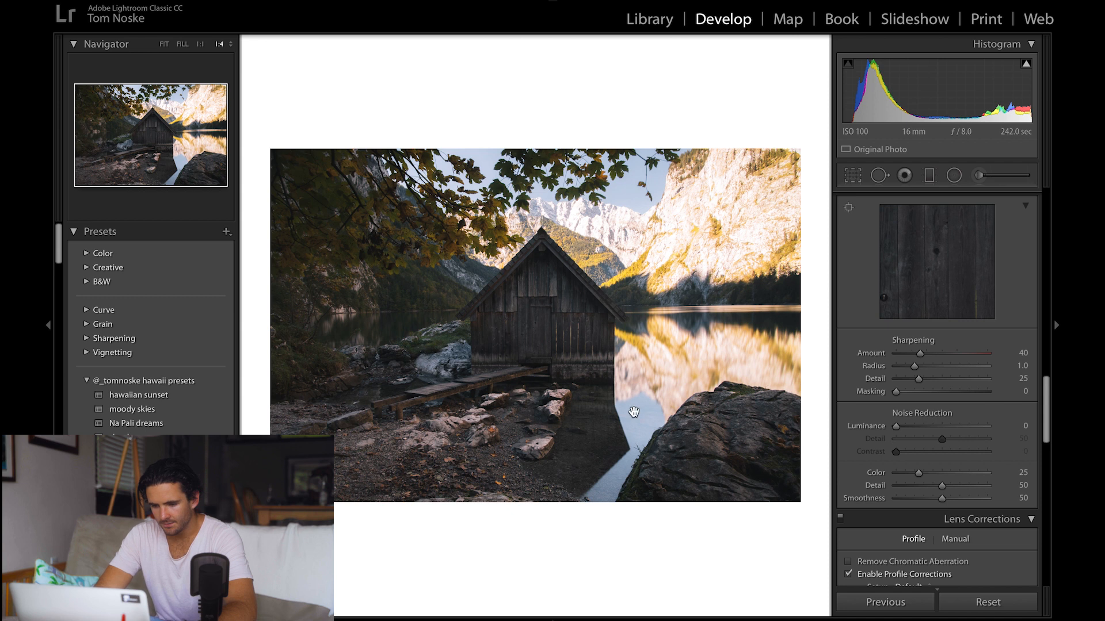
click(634, 412)
drag(896, 426, 923, 427)
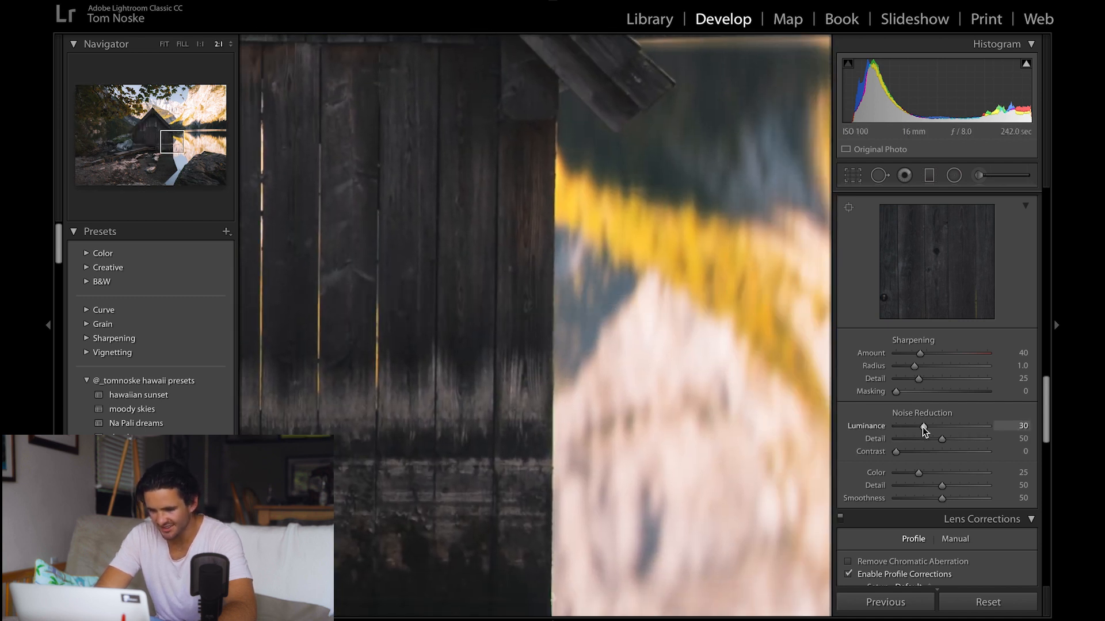
click(719, 386)
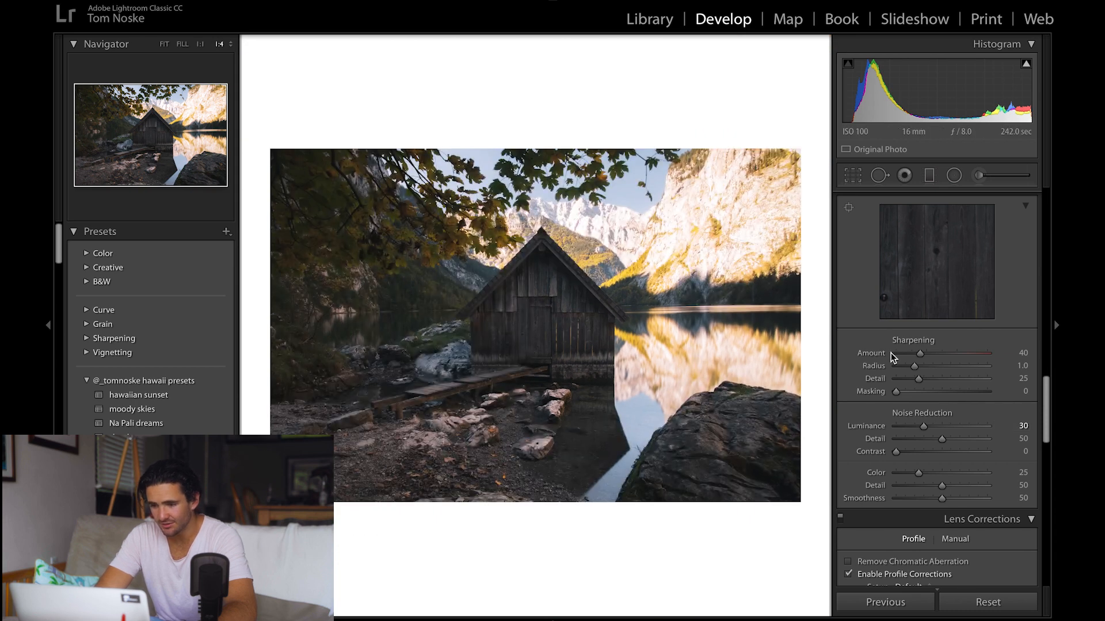
- Set the sharpening Masking to 80 and Amount to 50, and inspect the detail around the boathouse
key(alt)
drag(898, 392, 972, 396)
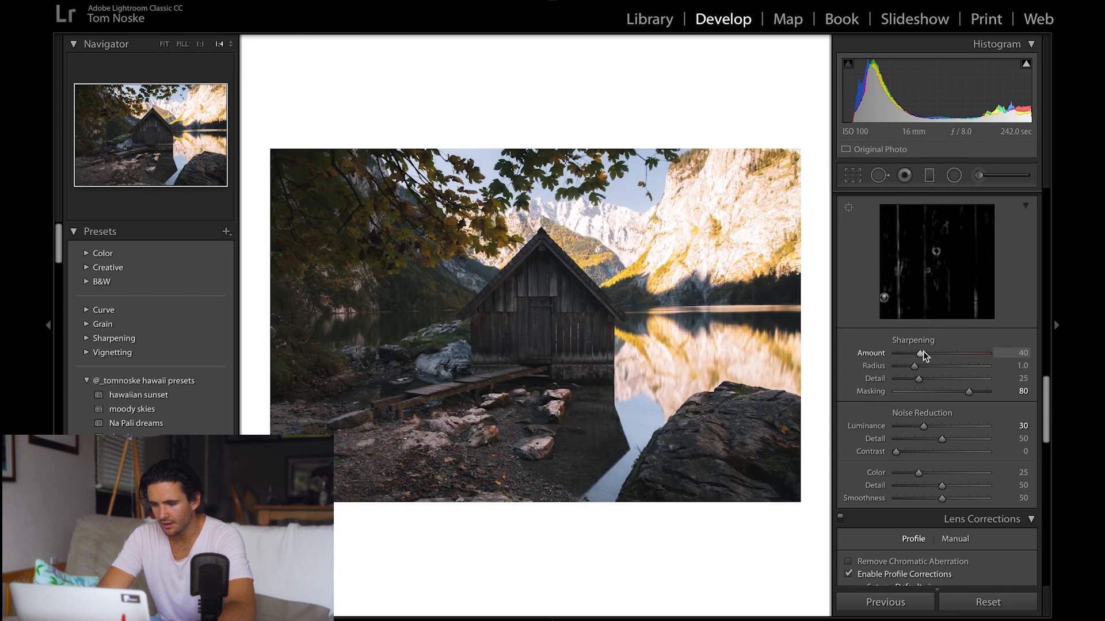
click(923, 353)
click(584, 360)
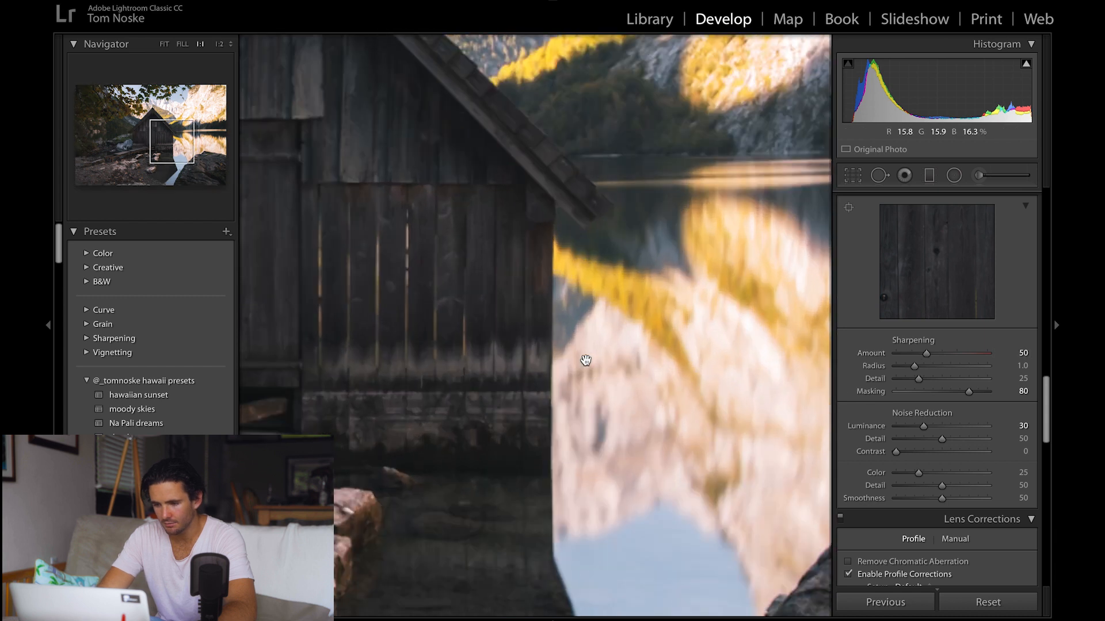
scroll(586, 360, down, 3)
scroll(586, 357, up, 8)
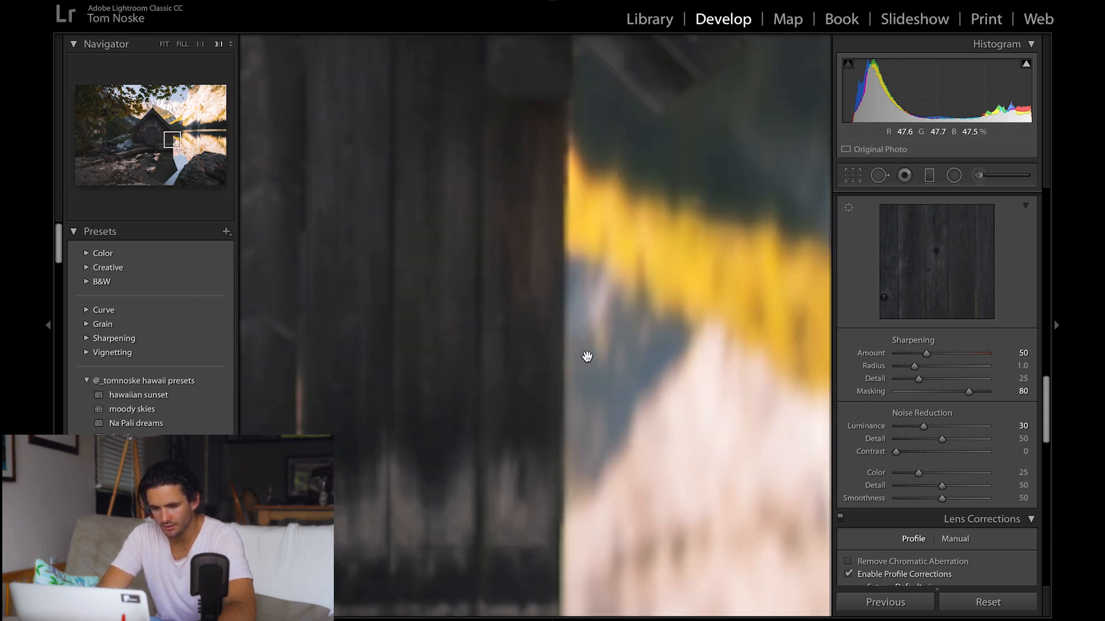
scroll(587, 357, down, 10)
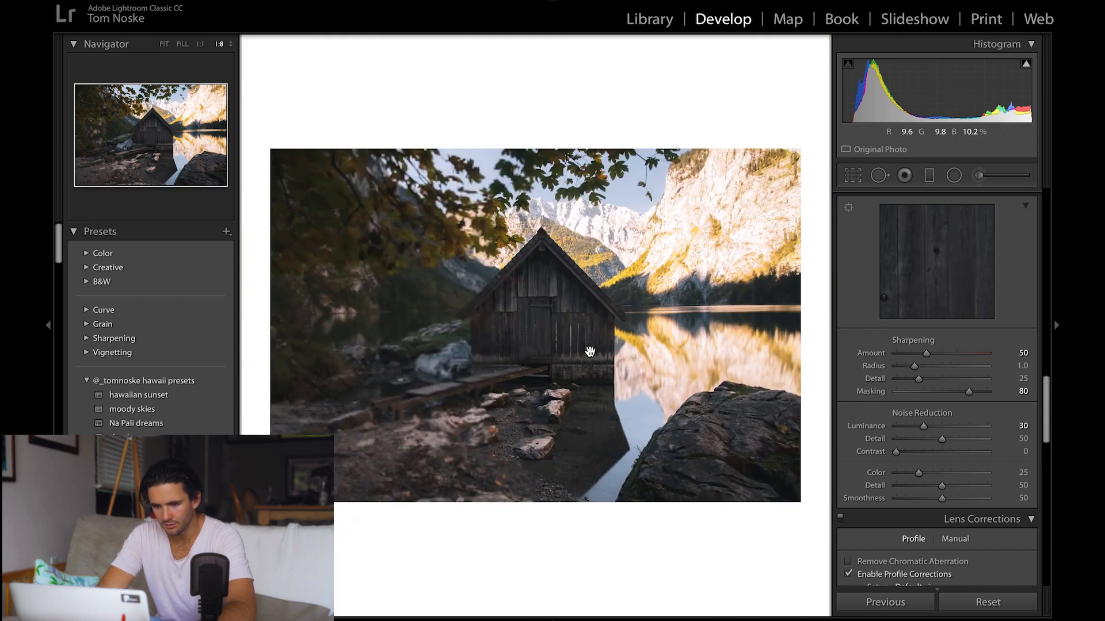
scroll(938, 394, down, 10)
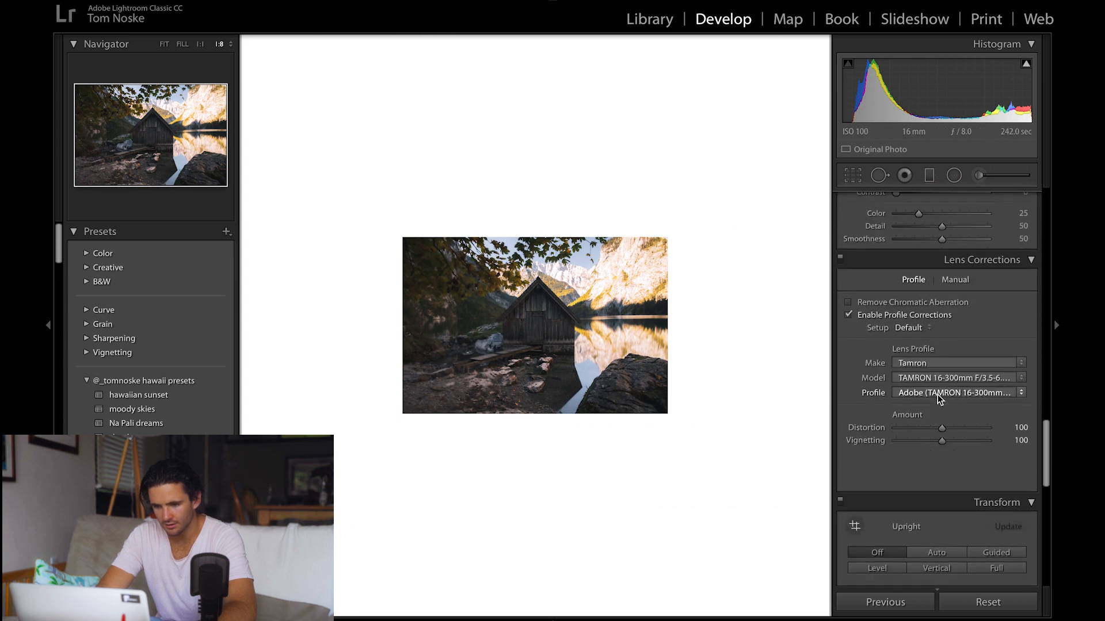
- Set the Transform Aspect to +25 to stretch the photo vertically
scroll(937, 395, down, 1)
drag(943, 505, 943, 505)
scroll(707, 379, up, 2)
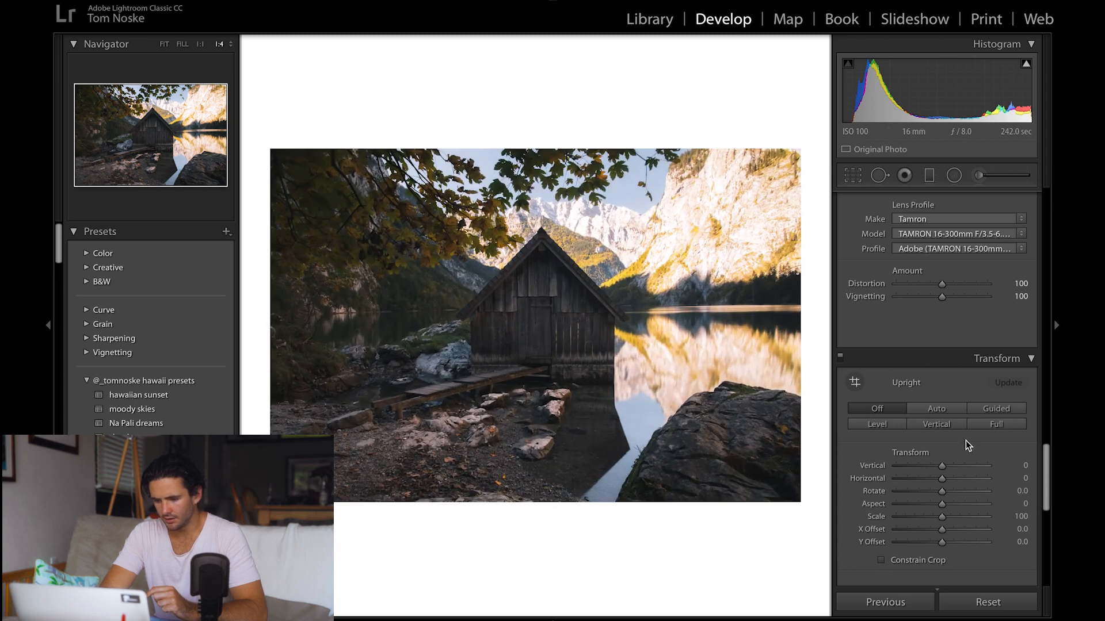
key(Up)
key(Up)
key(Up)
key(Up)
key(Up)
key(Up)
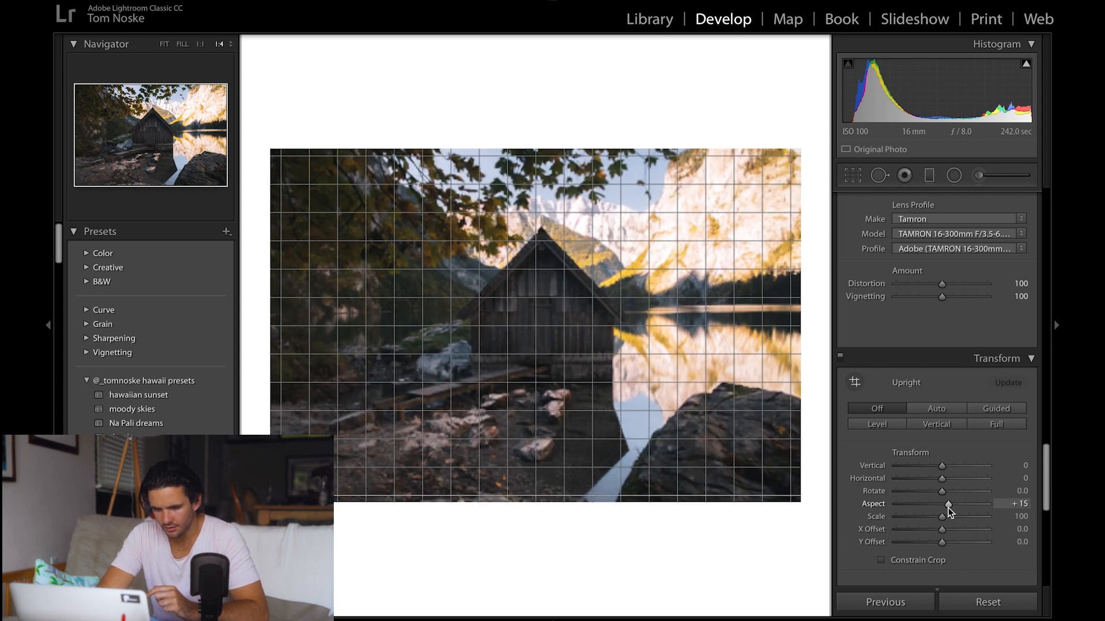
key(Down)
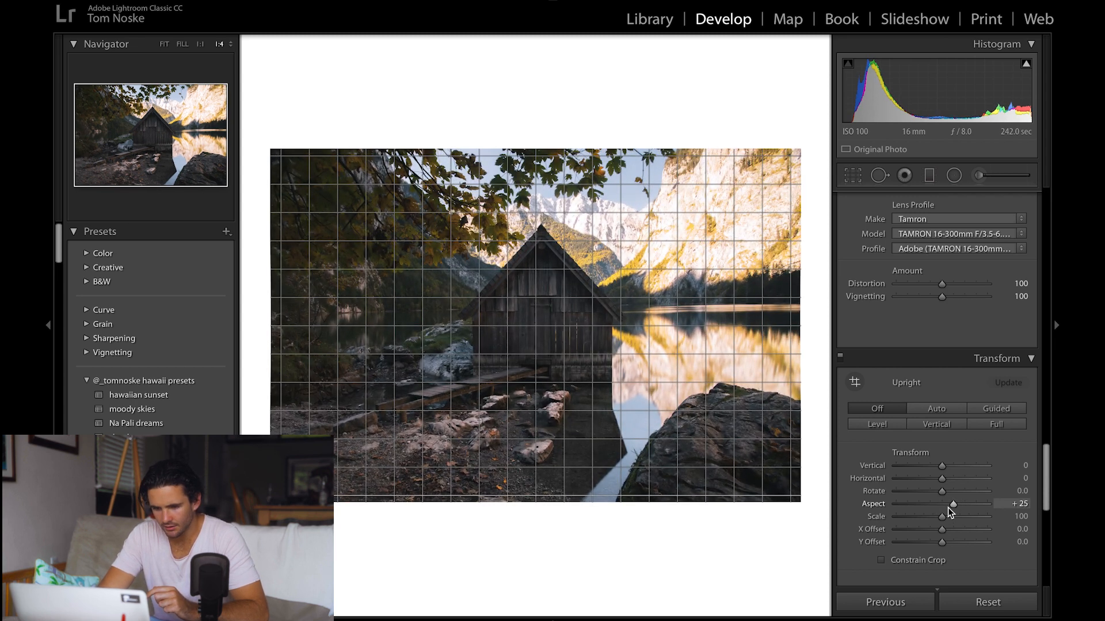
- Compare the transformed photo with the original, and inspect the boathouse and reflection enlarged
key(backslash)
key(backslash)
key(backslash)
key(backslash)
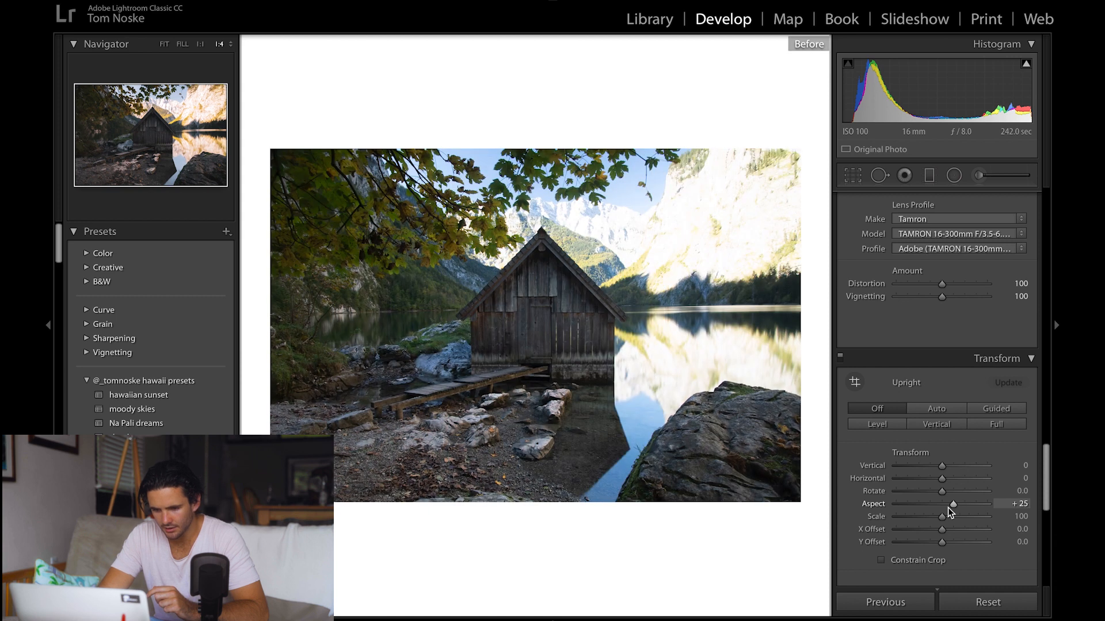
key(backslash)
key(backslash)
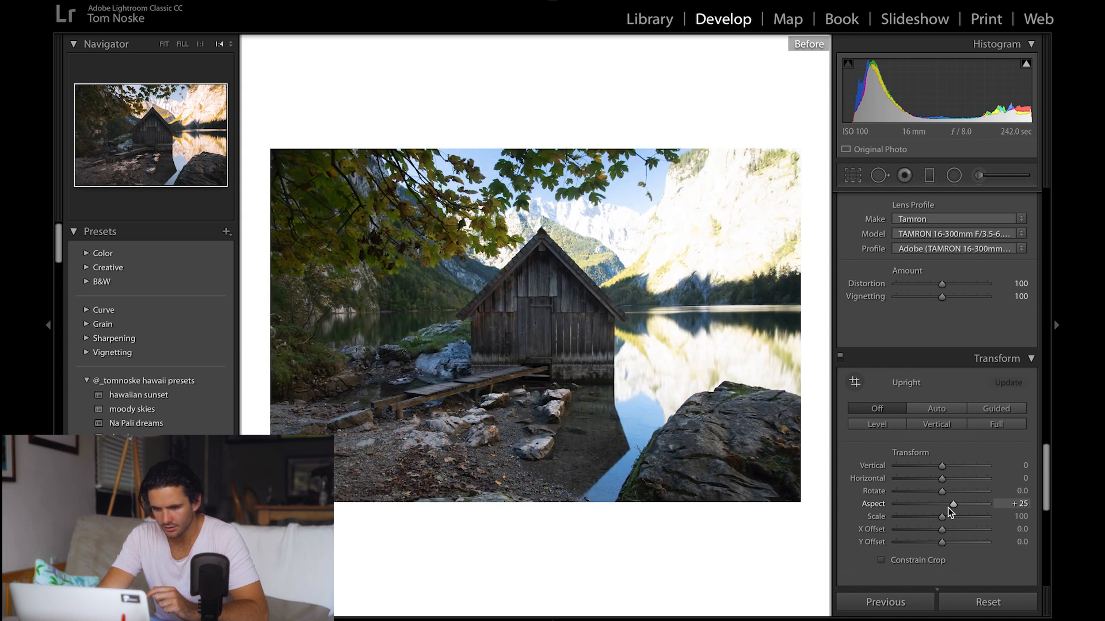
key(super+equal)
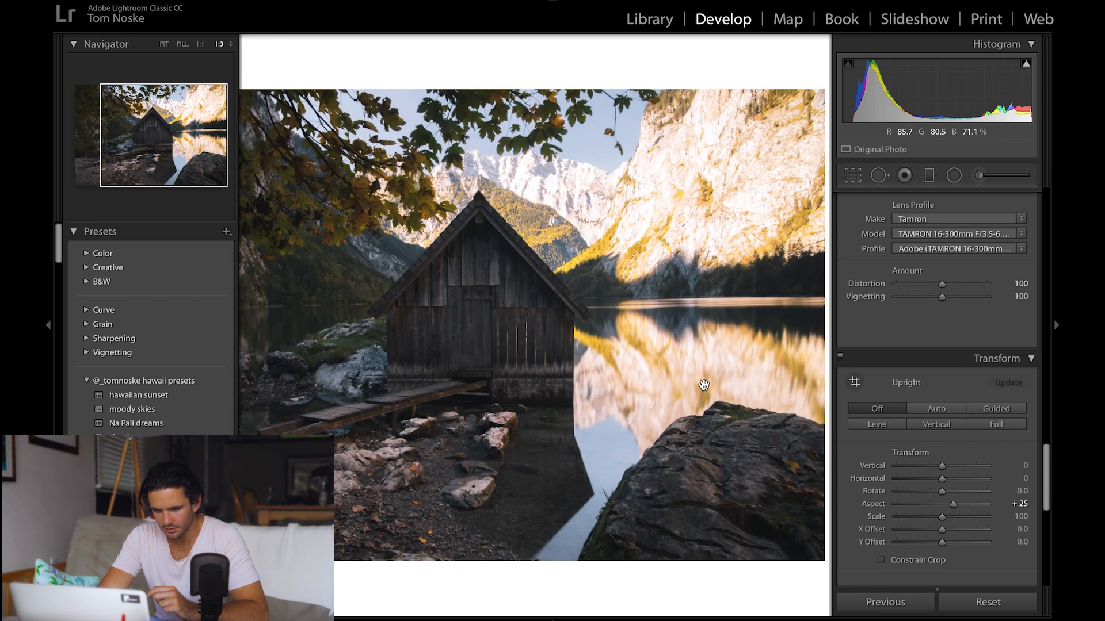
key(super+minus)
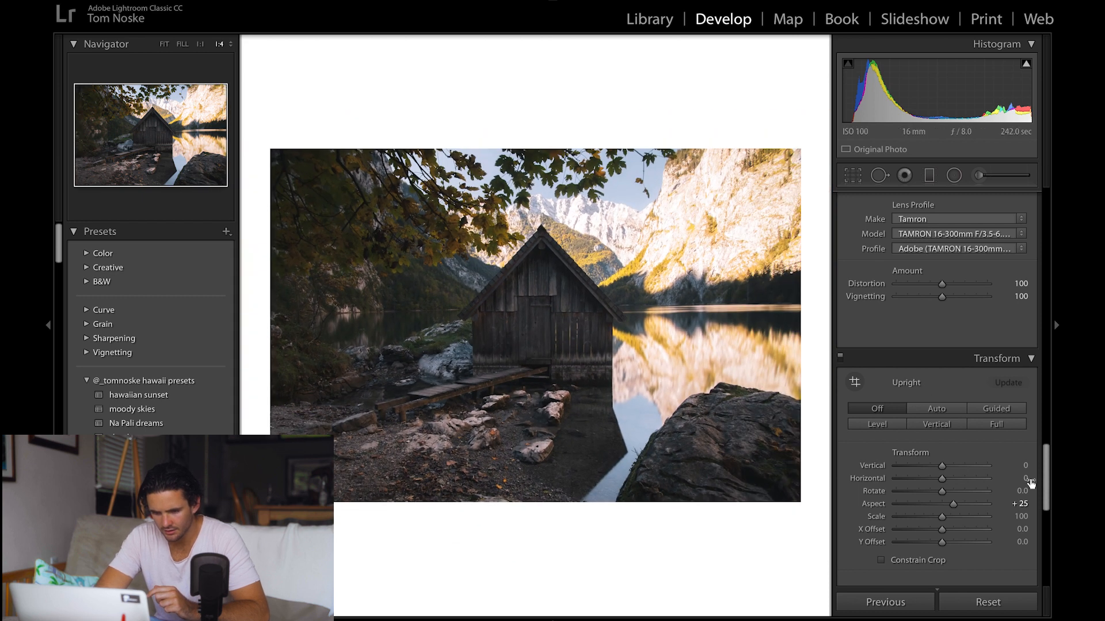
- Paint a Burn (Darken) adjustment brush mask over the boathouse front wall at size 12 with Auto Mask on and the overlay shown
scroll(1030, 481, down, 10)
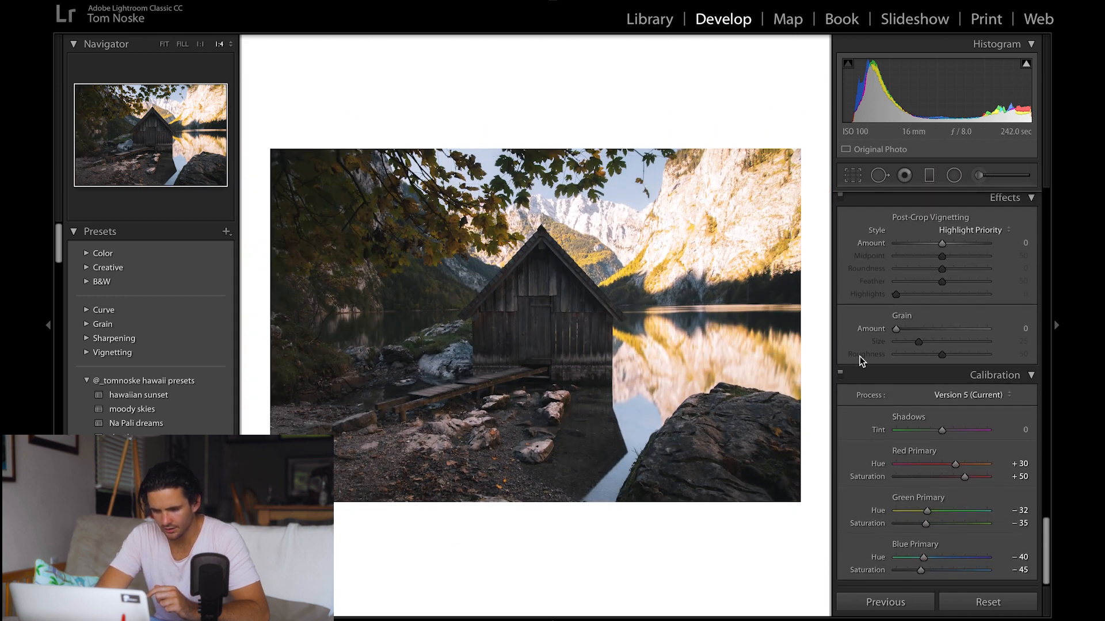
scroll(1022, 373, up, 6)
scroll(1022, 373, up, 8)
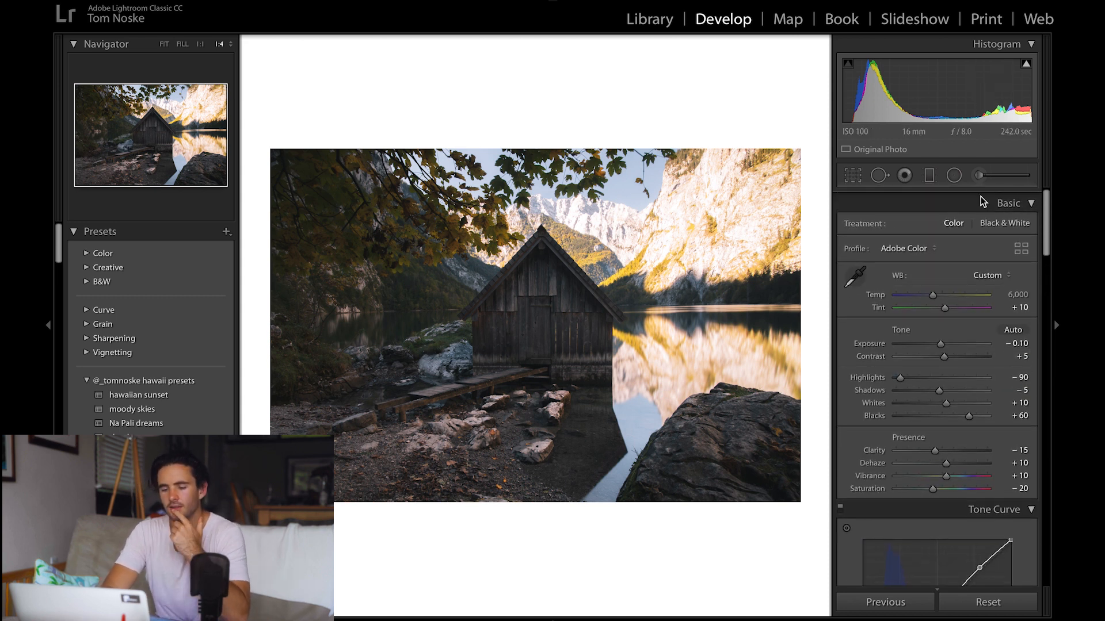
key(k)
key(super+equal)
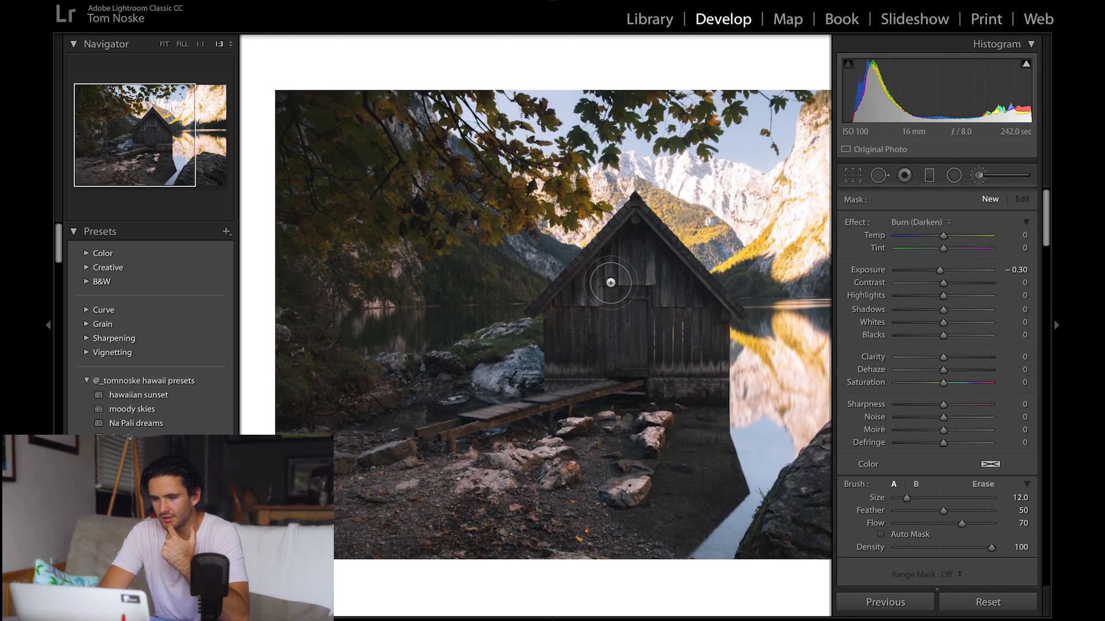
key(super+equal)
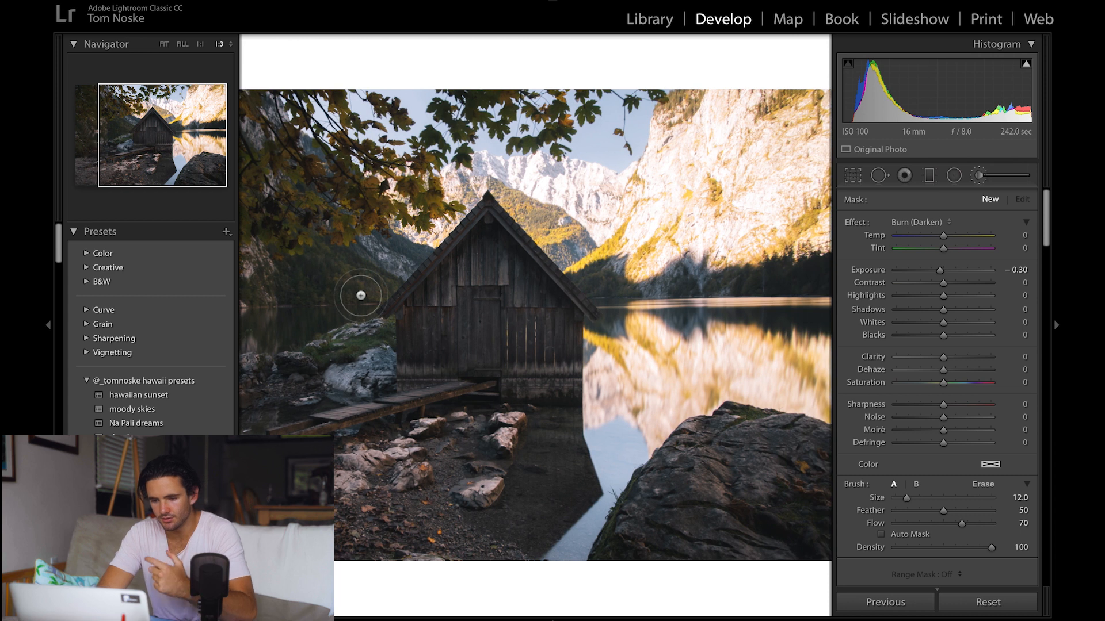
key(super+equal)
key(super+minus)
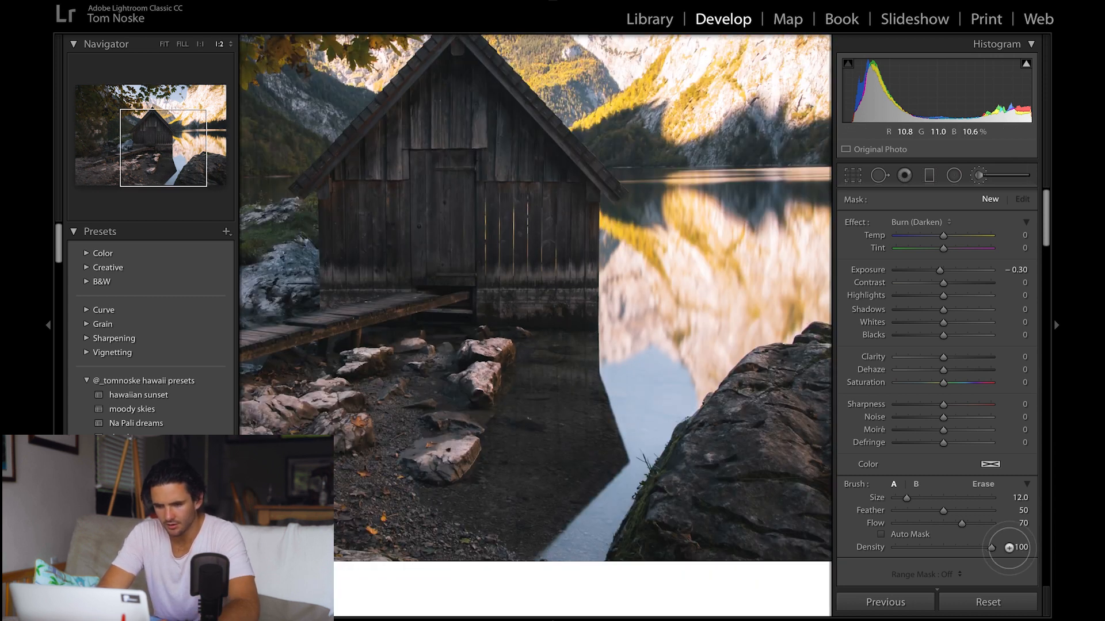
click(575, 314)
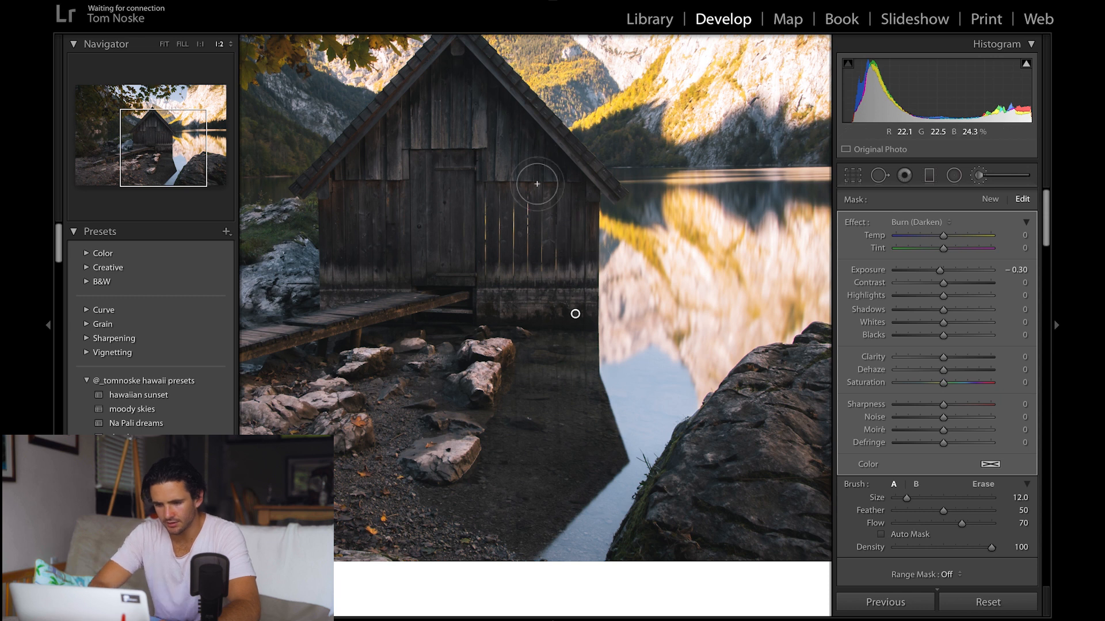
key(o)
mouse_move(495, 195)
mouse_down()
mouse_move(447, 100)
mouse_move(457, 175)
mouse_move(428, 120)
mouse_move(403, 126)
mouse_move(360, 183)
mouse_move(362, 164)
mouse_move(343, 210)
mouse_move(363, 240)
mouse_move(376, 230)
mouse_move(387, 258)
mouse_move(393, 203)
mouse_move(409, 270)
mouse_move(424, 202)
mouse_move(459, 214)
mouse_move(465, 249)
mouse_move(425, 178)
mouse_move(385, 157)
mouse_move(550, 204)
mouse_move(512, 198)
mouse_move(526, 212)
mouse_move(550, 173)
mouse_move(457, 66)
mouse_move(397, 127)
mouse_move(434, 81)
mouse_up()
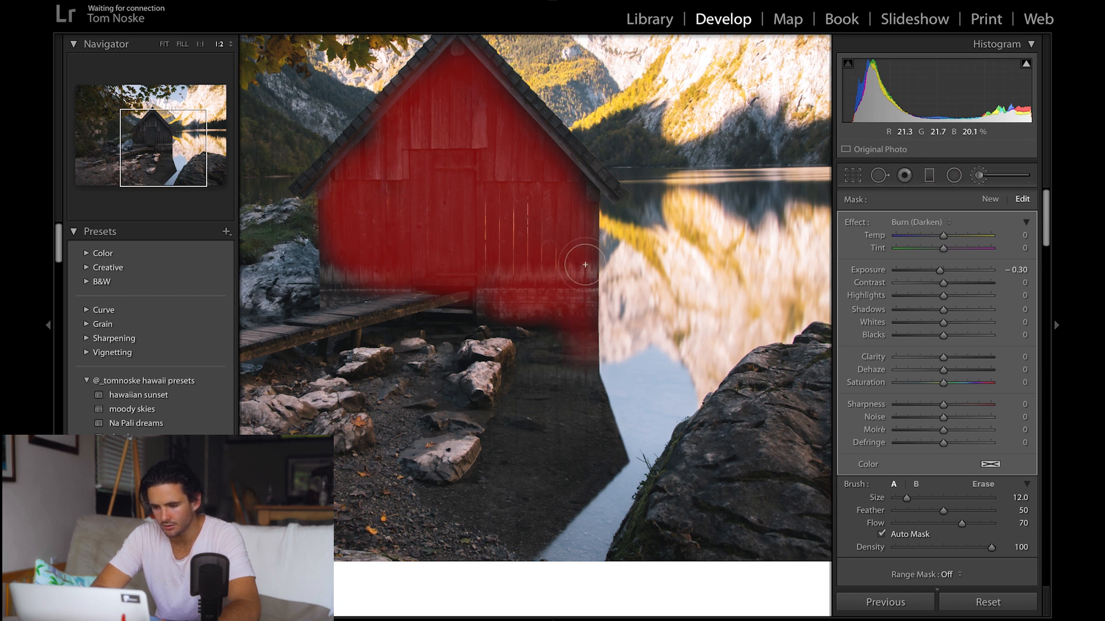
- Extend the brush mask along both roof edges and erase the spill beside the roof with a size 9 eraser
mouse_move(616, 200)
mouse_down()
mouse_move(535, 130)
mouse_move(555, 148)
mouse_move(536, 117)
mouse_move(562, 147)
mouse_move(462, 33)
mouse_move(604, 173)
mouse_up()
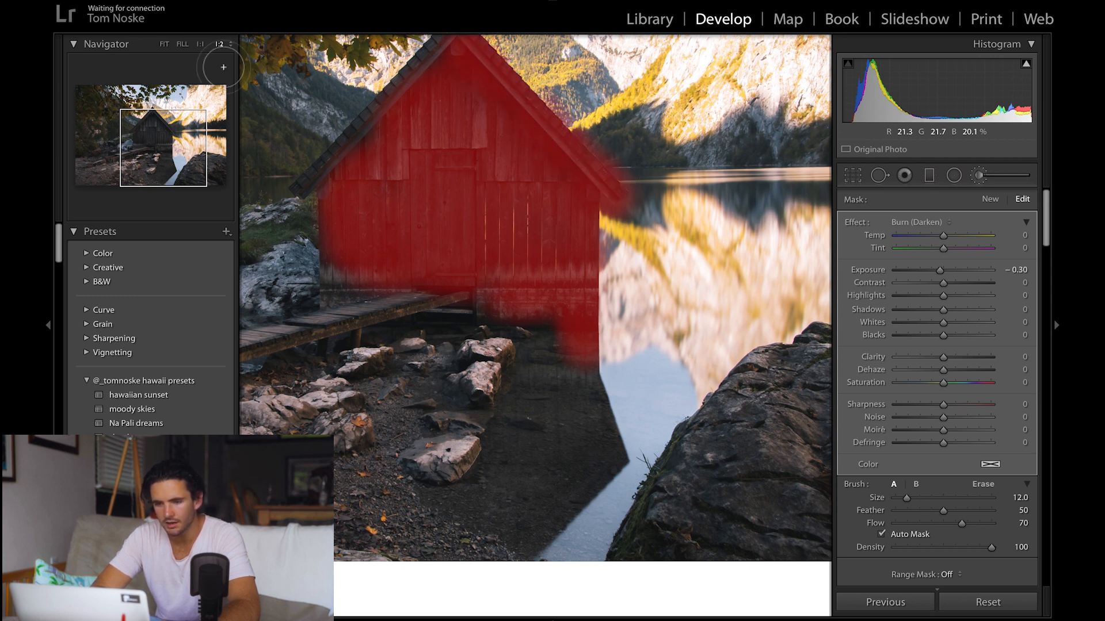
click(164, 129)
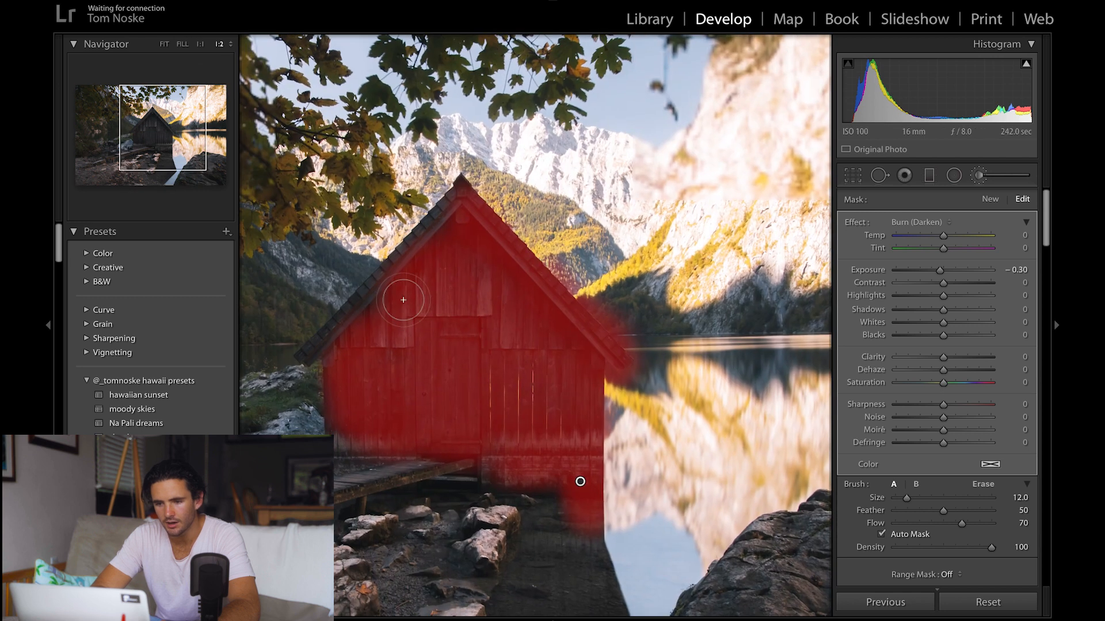
mouse_move(323, 345)
mouse_down()
mouse_move(463, 192)
mouse_move(355, 309)
mouse_move(380, 305)
mouse_up()
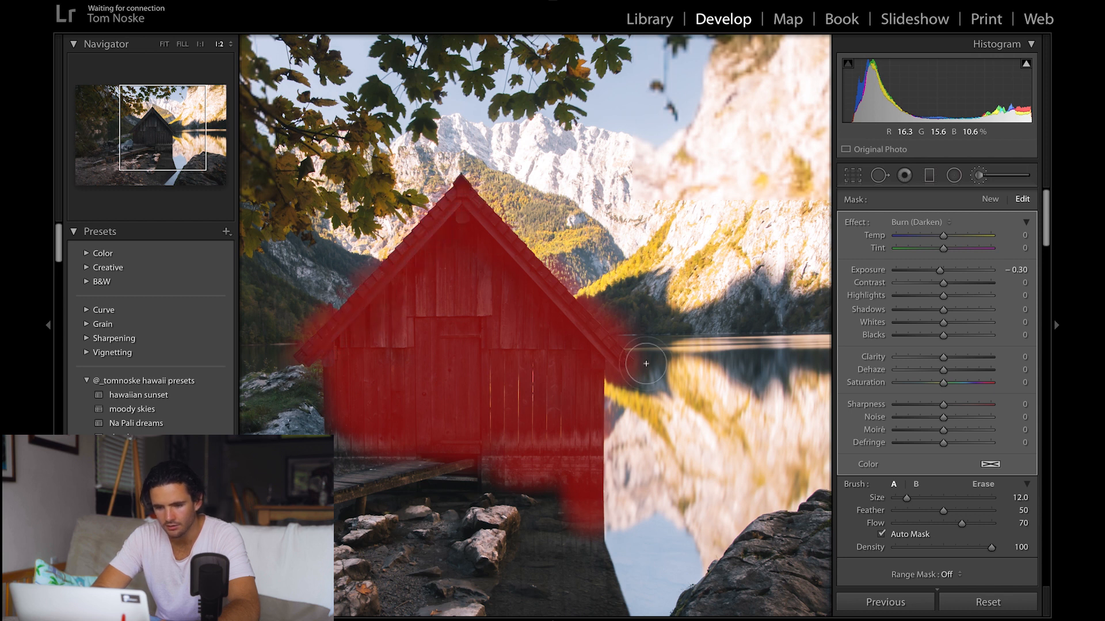
click(982, 483)
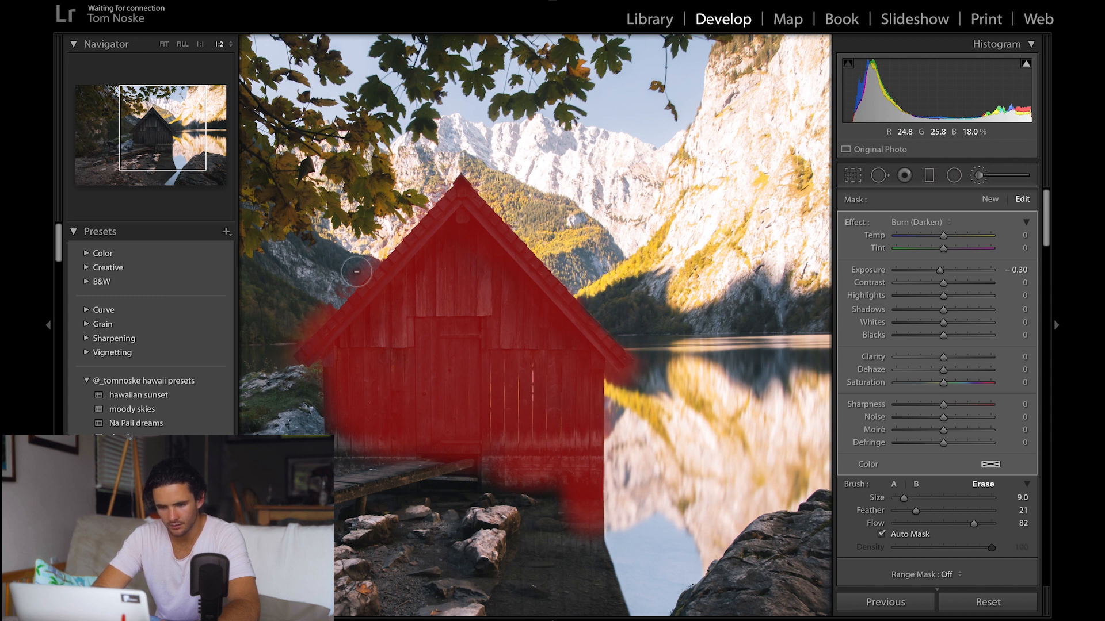
- Add the wooden walkway to the mask with a size 8 brush and hide the mask overlay
key(super+minus)
click(894, 484)
scroll(345, 426, down, 4)
drag(345, 426, 294, 433)
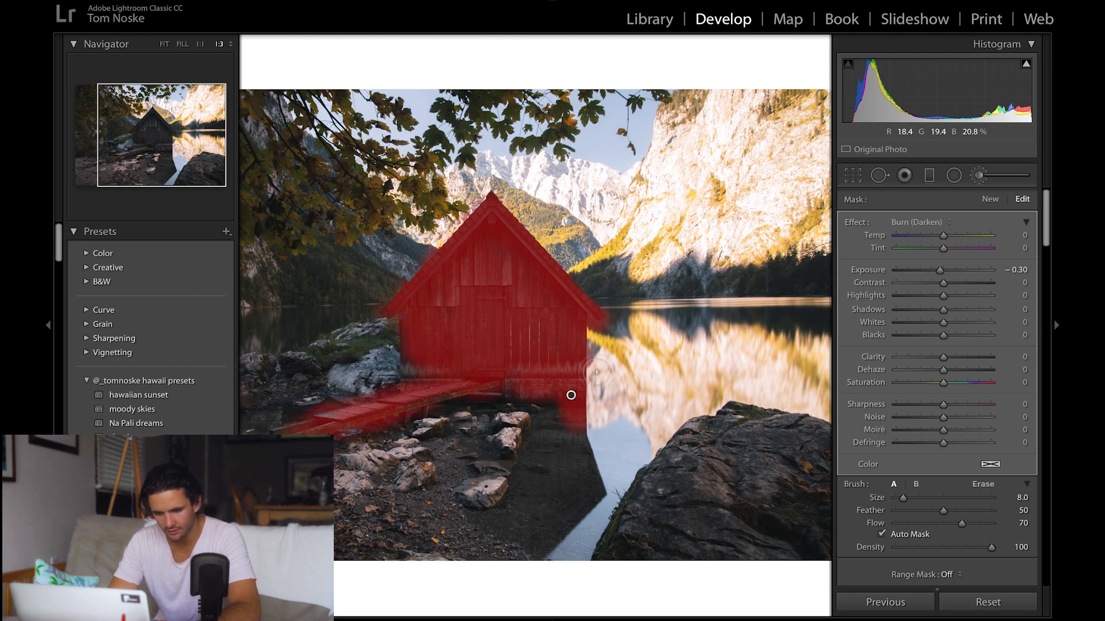
key(o)
key(super+minus)
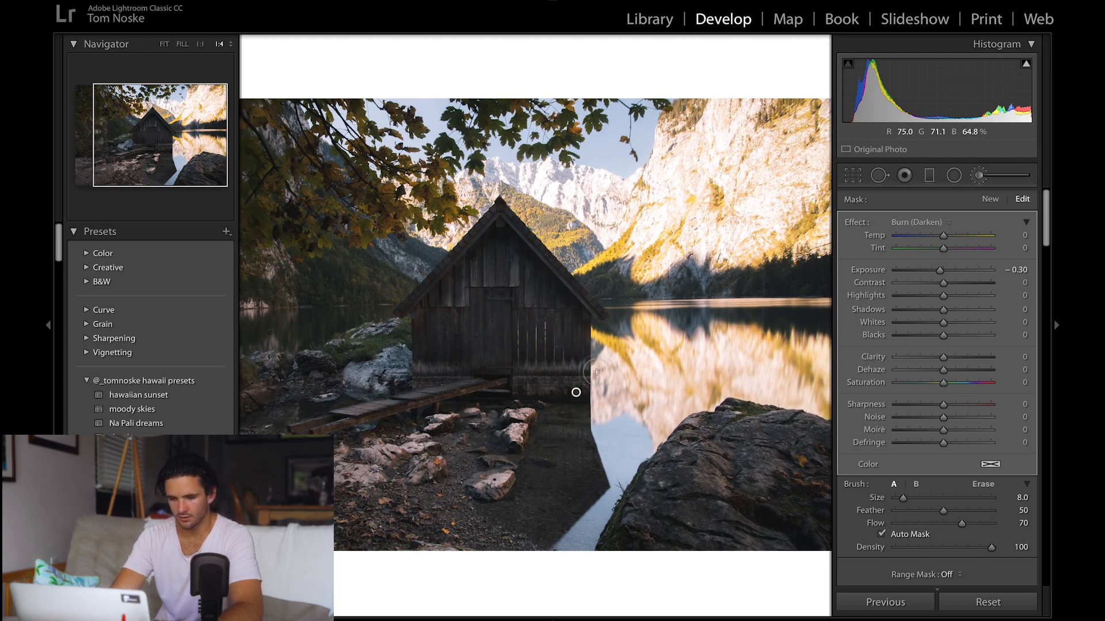
- Set the boathouse mask's Exposure to 0.40, Highlights to 15, Shadows to 14 and Clarity to 20
double_click(866, 271)
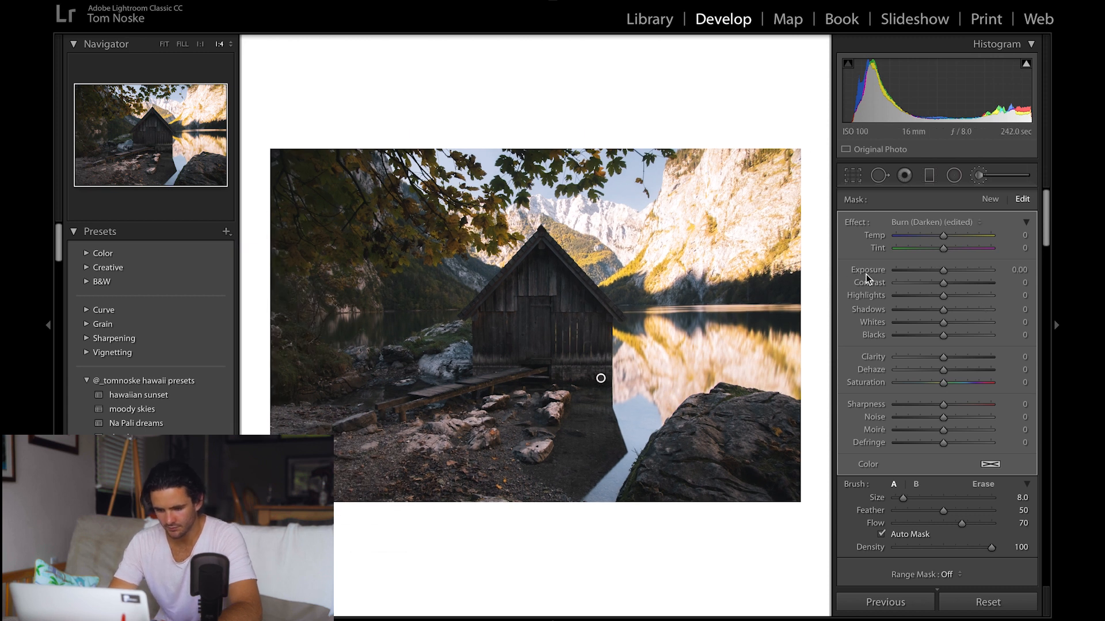
drag(944, 269, 947, 271)
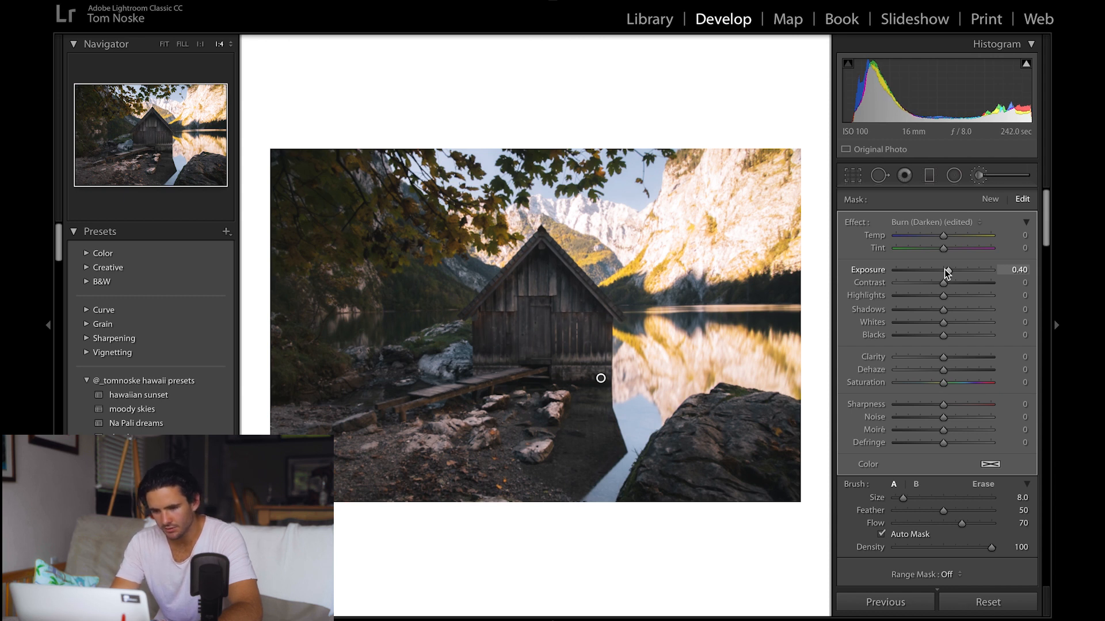
mouse_move(944, 298)
mouse_down()
mouse_move(963, 299)
mouse_move(951, 299)
mouse_move(951, 313)
mouse_up()
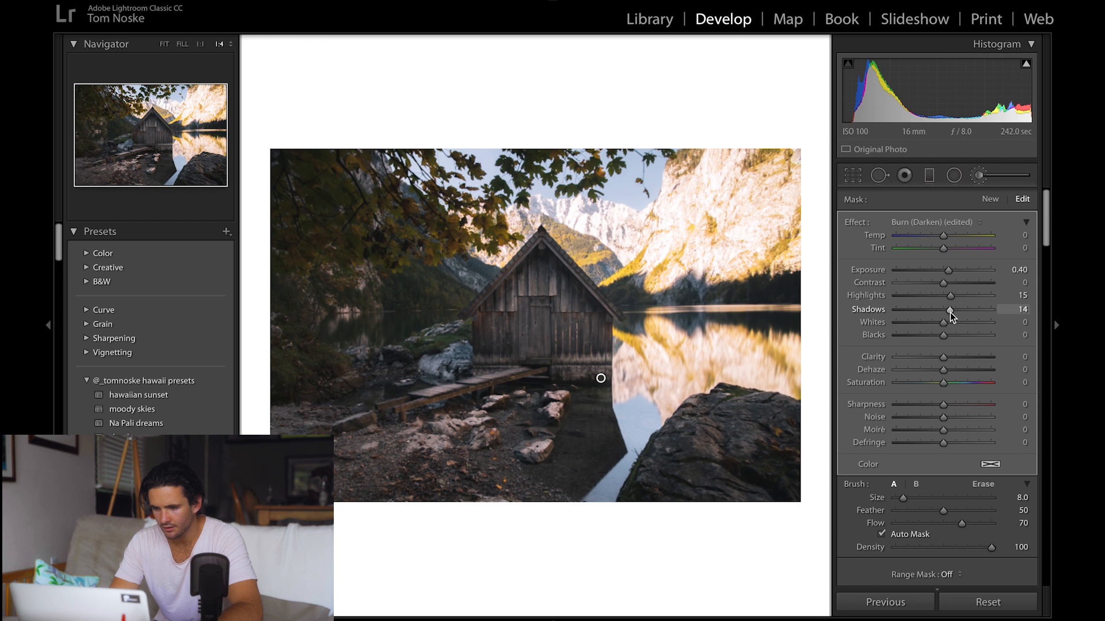
mouse_move(944, 357)
mouse_down()
mouse_move(968, 361)
mouse_move(954, 361)
mouse_up()
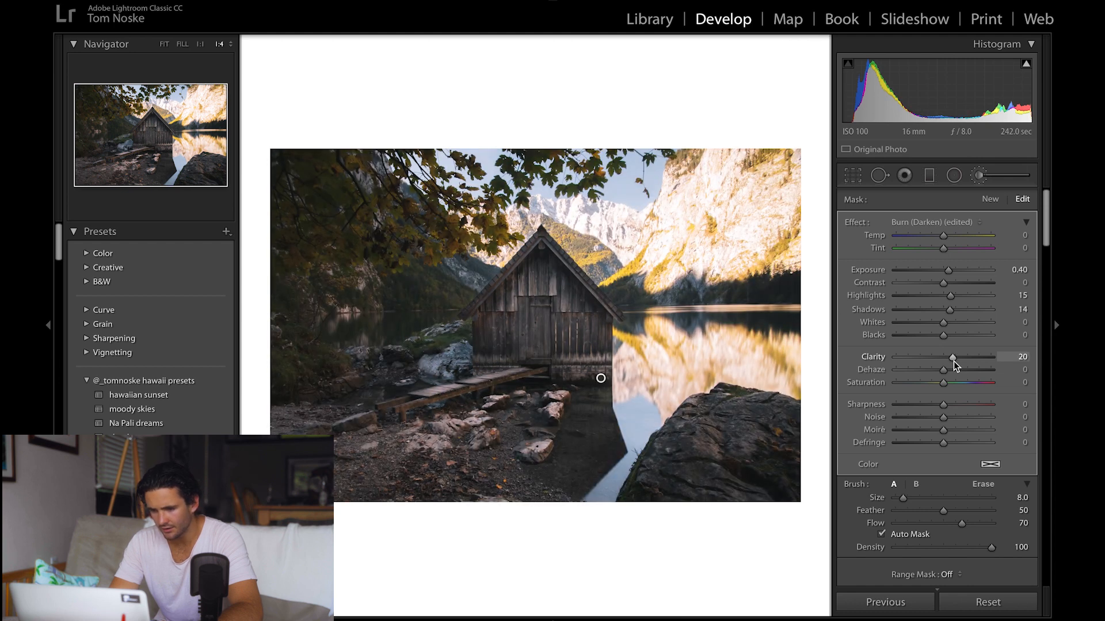
- Compare the brushed photo with the original, both in the normal view and in full screen
key(ctrl+])
key(ctrl+])
key(ctrl+])
key(ctrl+])
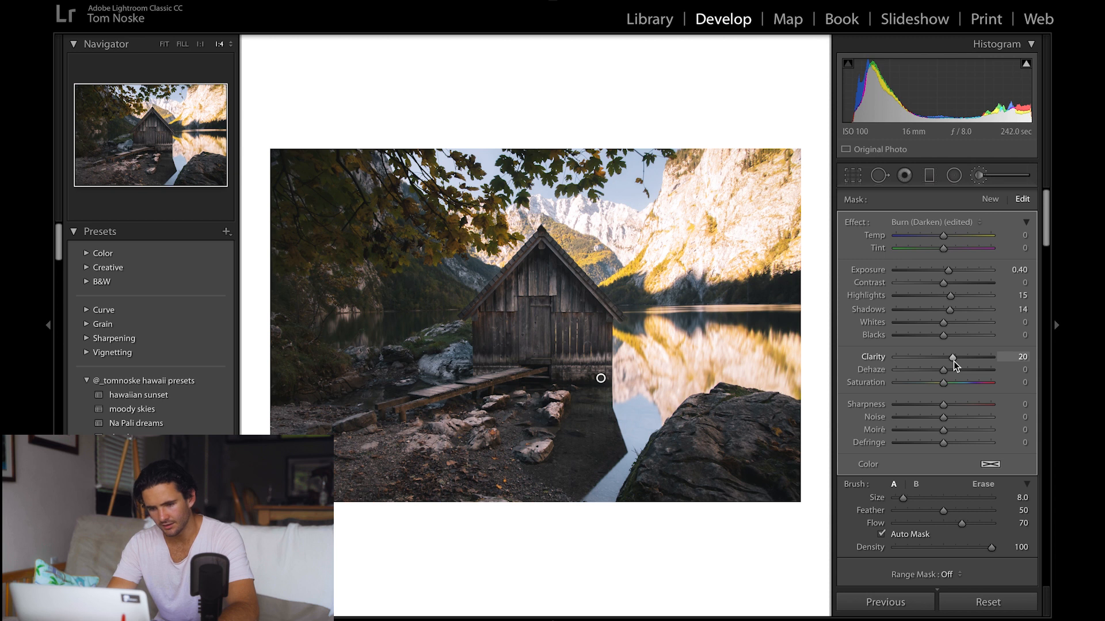
key(backslash)
key(backslash)
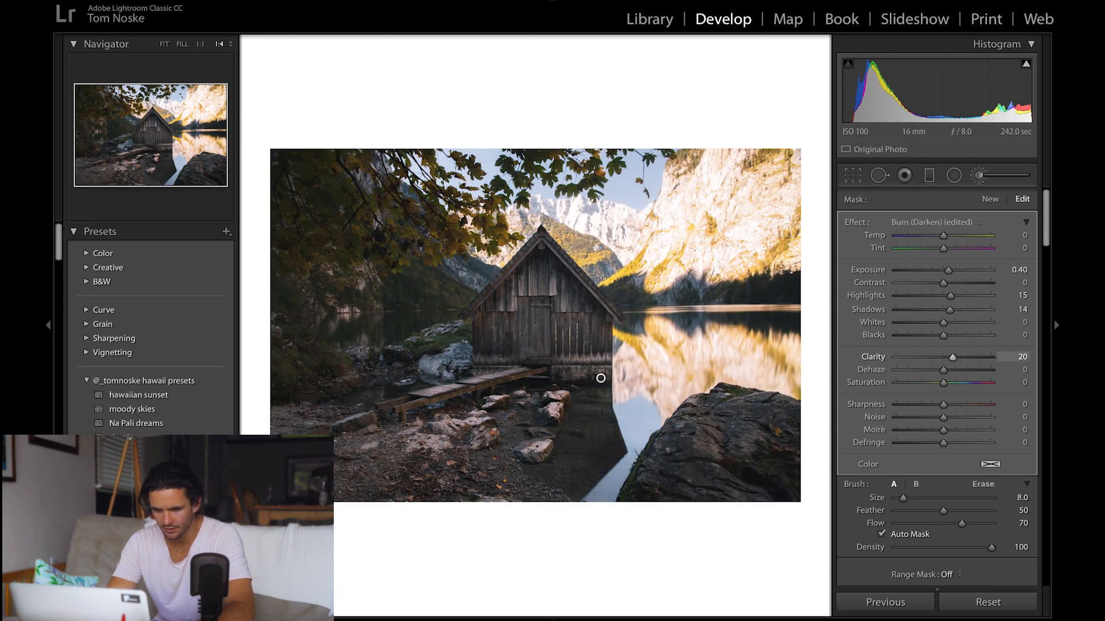
key(f)
key(backslash)
key(backslash)
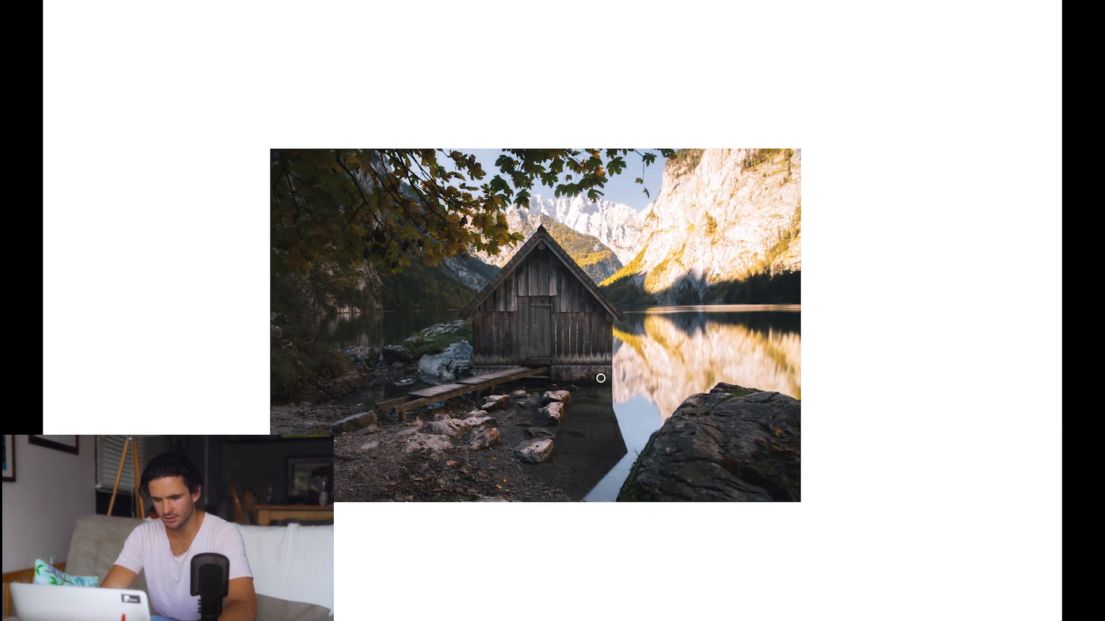
key(f)
key(l)
key(l)
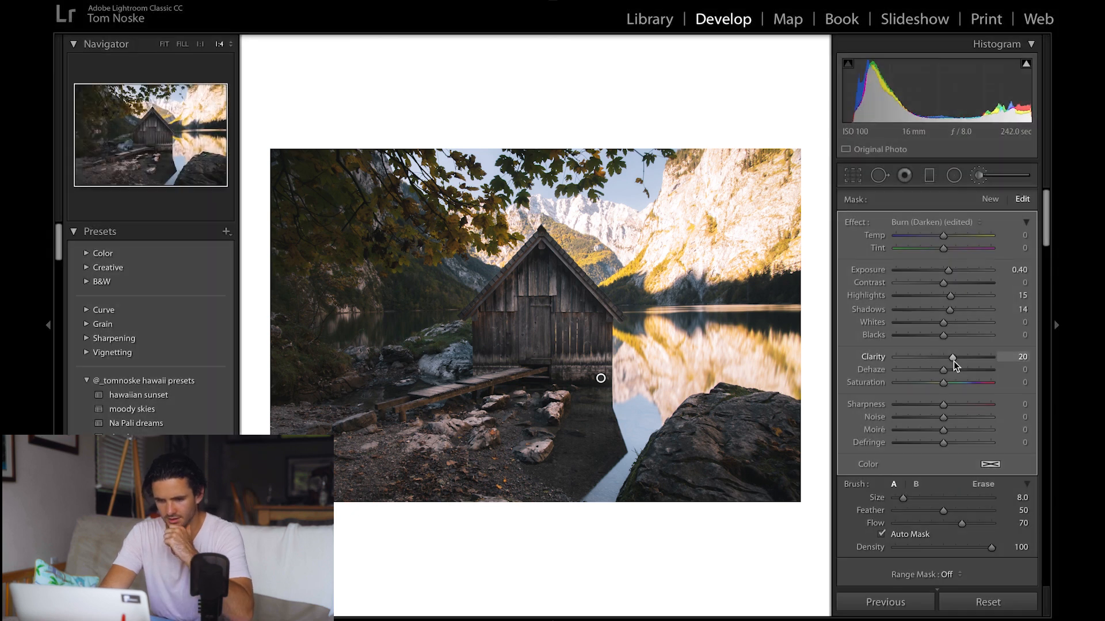
key(backslash)
key(backslash)
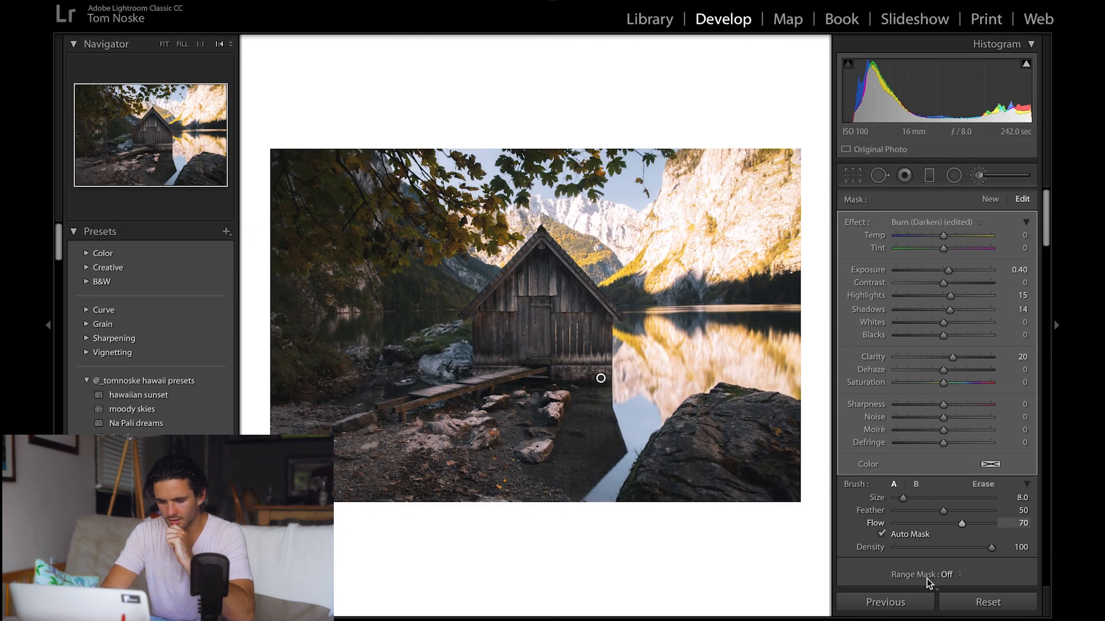
- Turn off Auto Mask for the brush and set its Feather to 100 and Flow to 80
click(881, 534)
drag(943, 510, 1033, 511)
key(ctrl+minus)
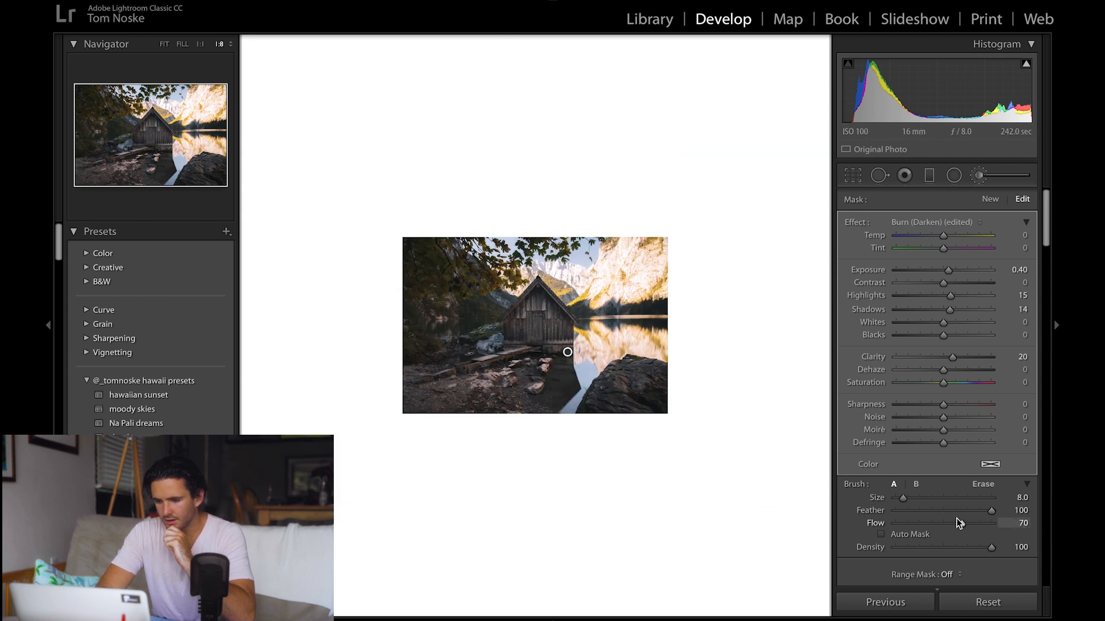
click(963, 524)
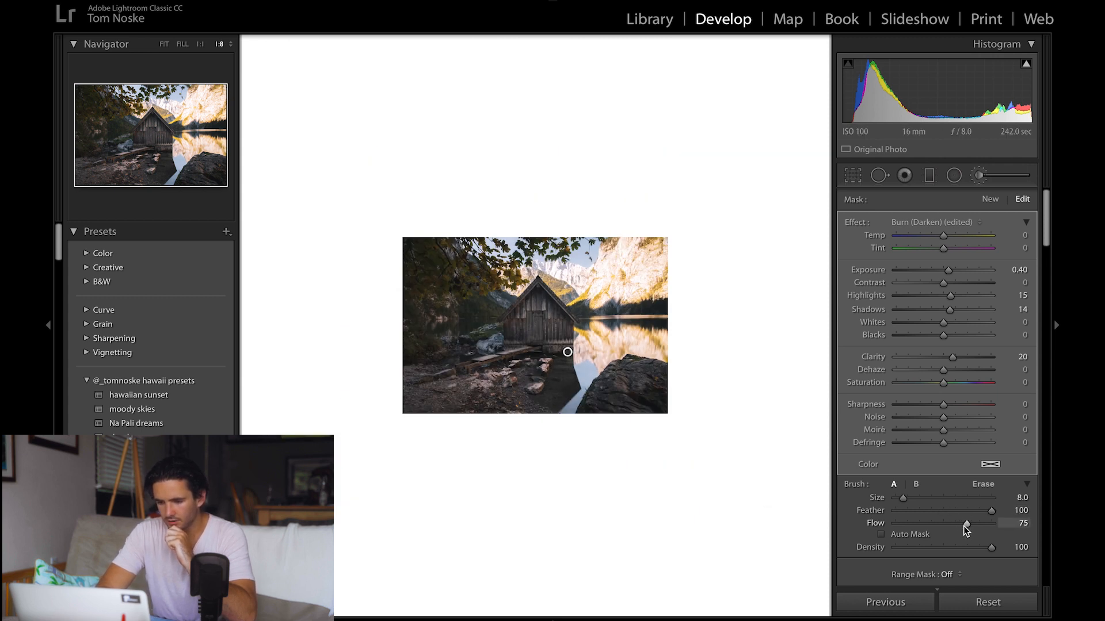
drag(964, 525, 967, 524)
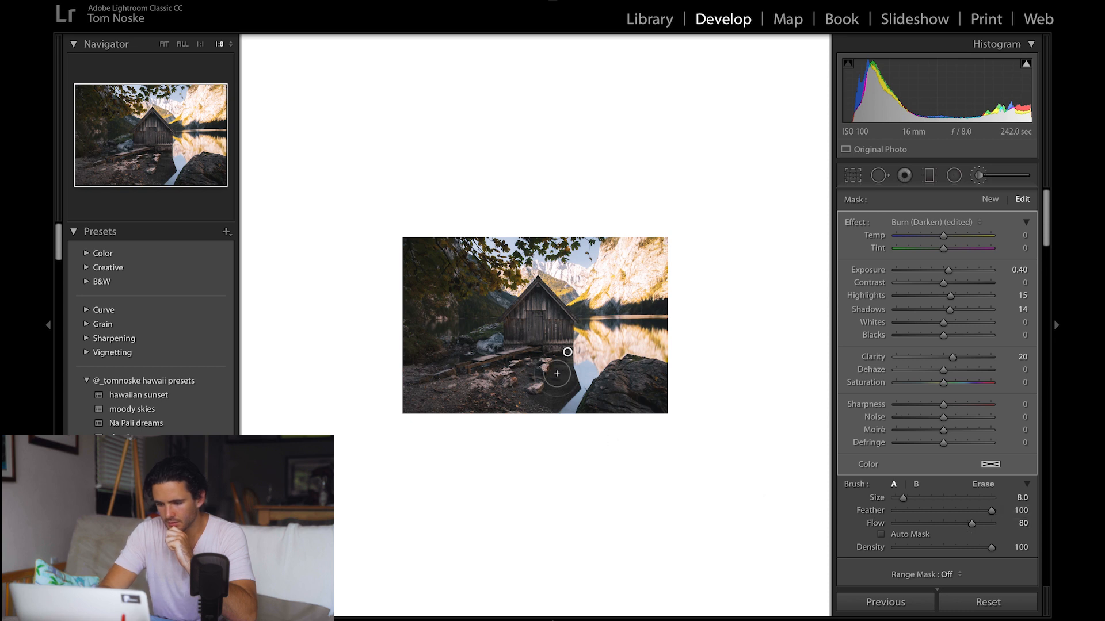
- Extend the mask over the foreground shore and large rock with a size 17 brush, checking it with the overlay
scroll(658, 390, up, 5)
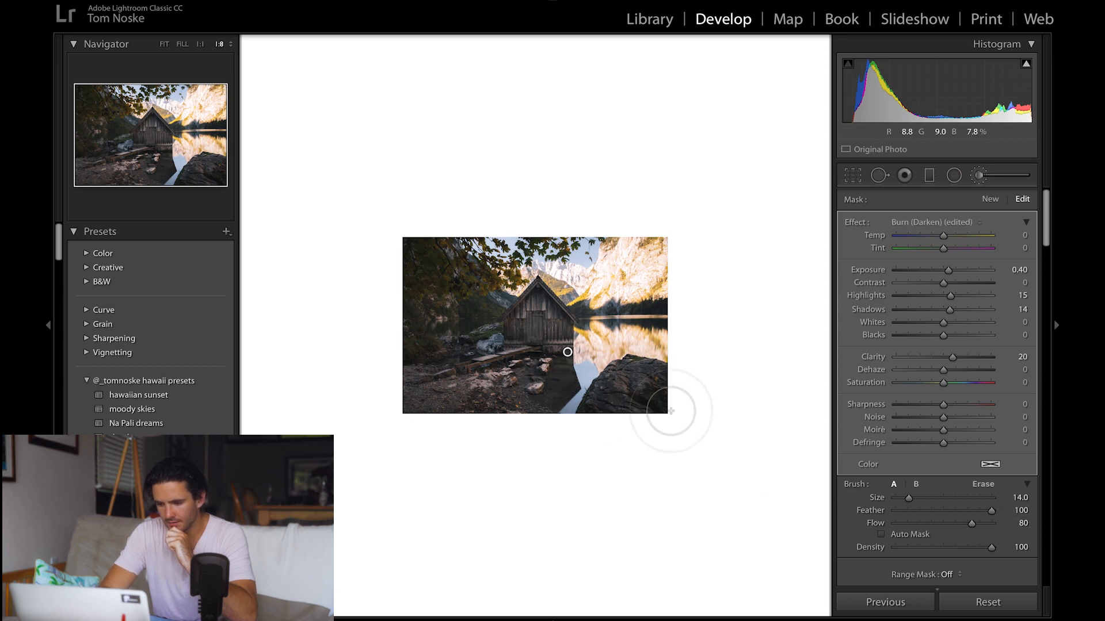
key(o)
mouse_move(629, 416)
mouse_down()
mouse_move(487, 426)
mouse_move(432, 416)
mouse_move(372, 387)
mouse_move(363, 368)
mouse_move(445, 415)
mouse_move(525, 419)
mouse_move(621, 412)
mouse_move(718, 374)
mouse_move(644, 405)
mouse_move(436, 418)
mouse_move(351, 361)
mouse_move(386, 390)
mouse_move(472, 425)
mouse_move(616, 415)
mouse_move(751, 377)
mouse_up()
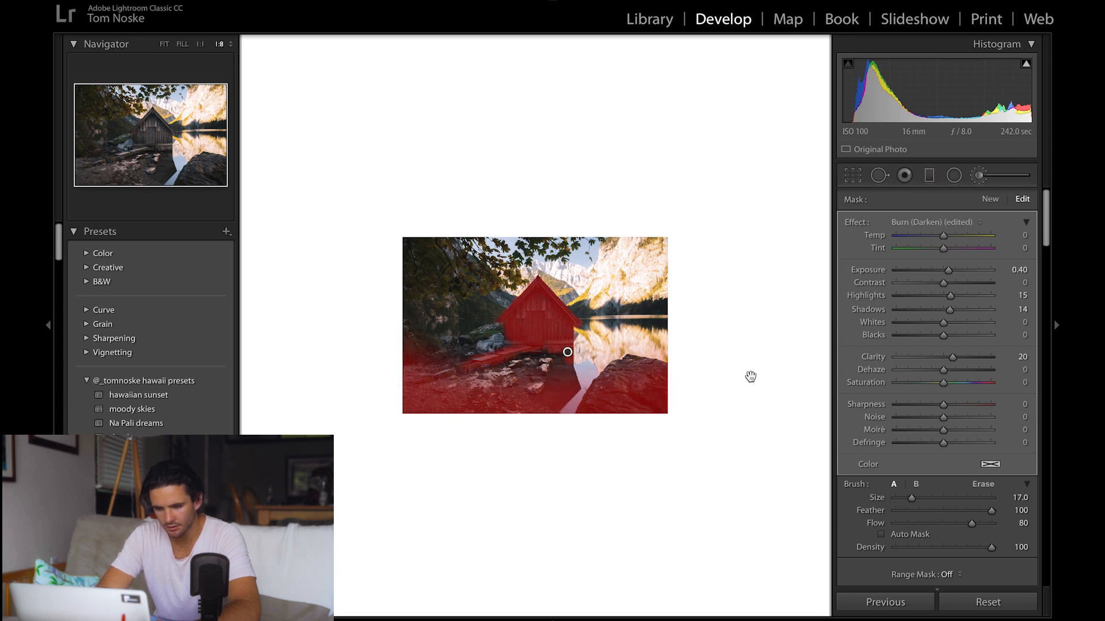
key(o)
key(super+=)
key(super+=)
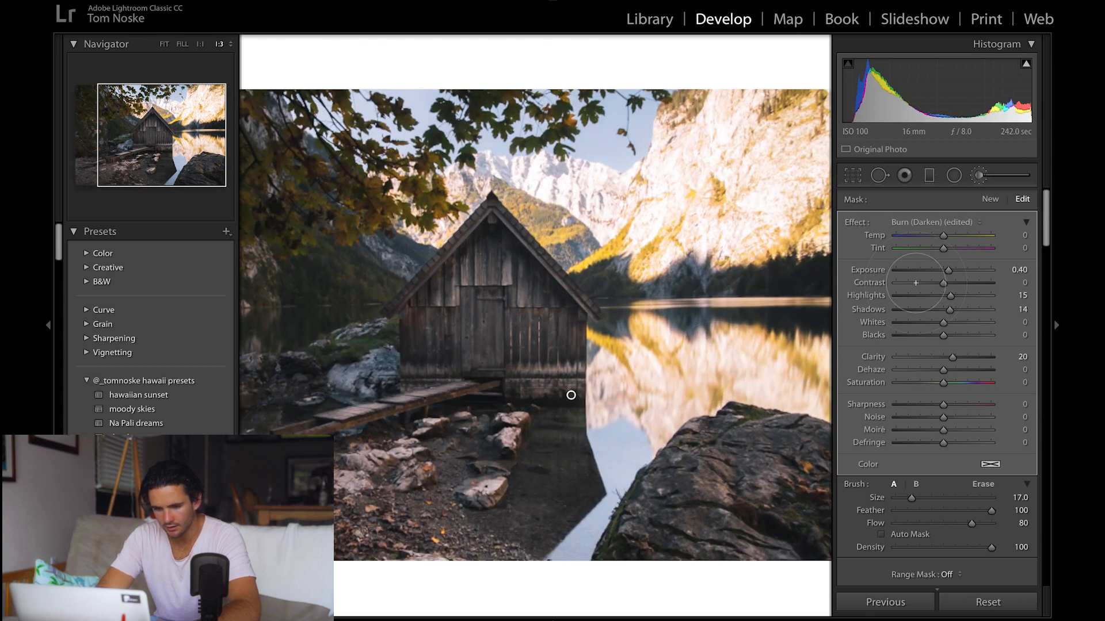
- Undo the last brush stroke over the foreground and check the boathouse mask's coverage with the overlay
key(super+minus)
key(super+z)
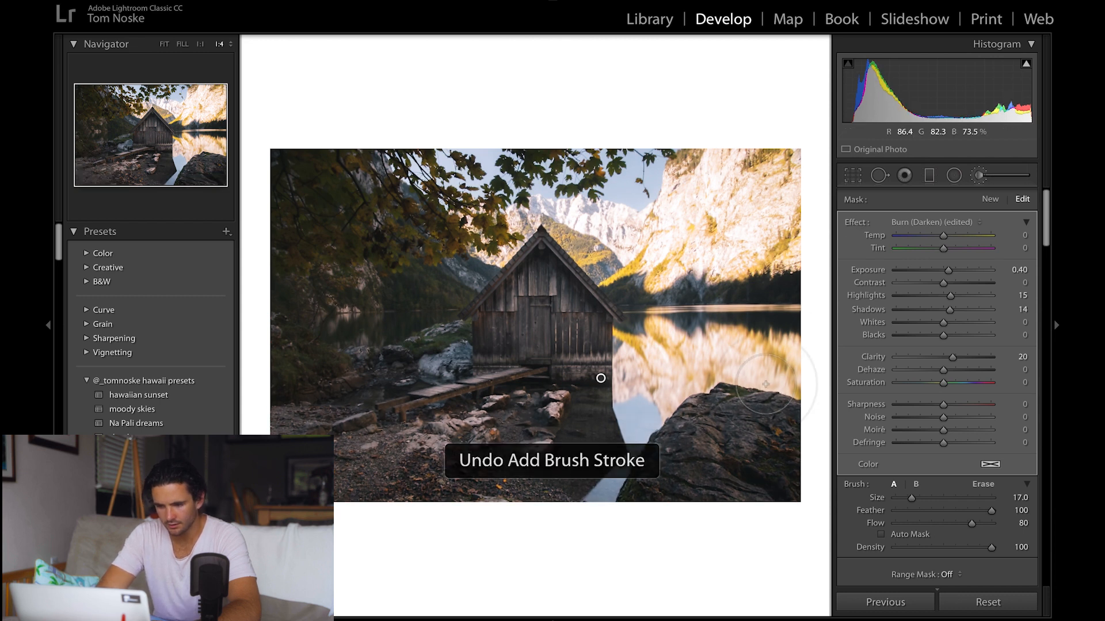
key(o)
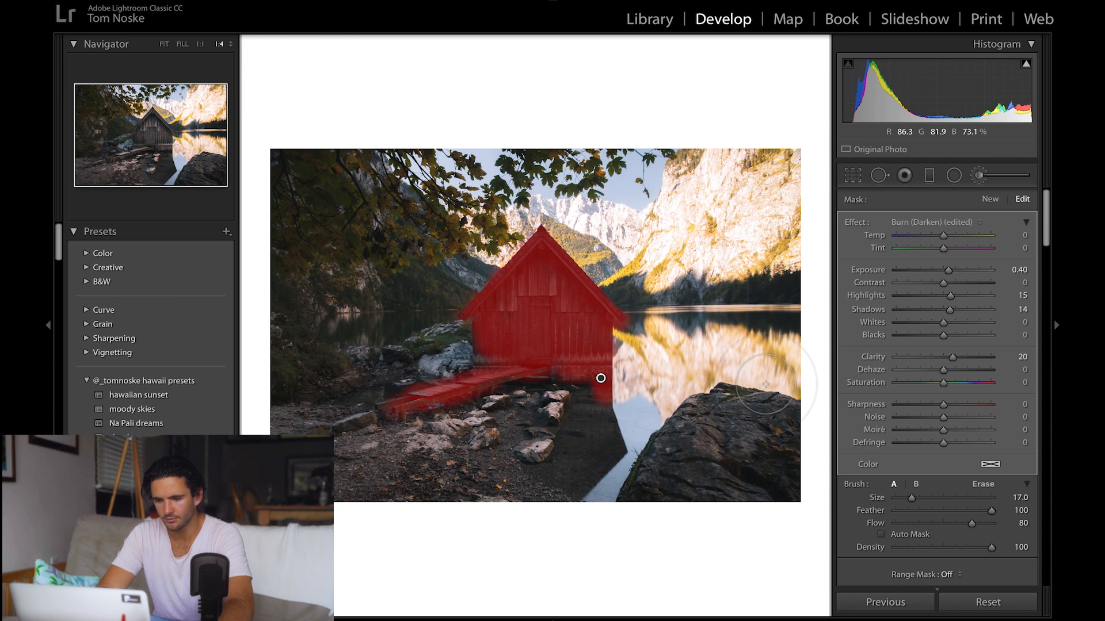
- Create a new Burn (Darken) brush mask and paint it across the foreground shore and large rock, checking it with the overlay
click(990, 199)
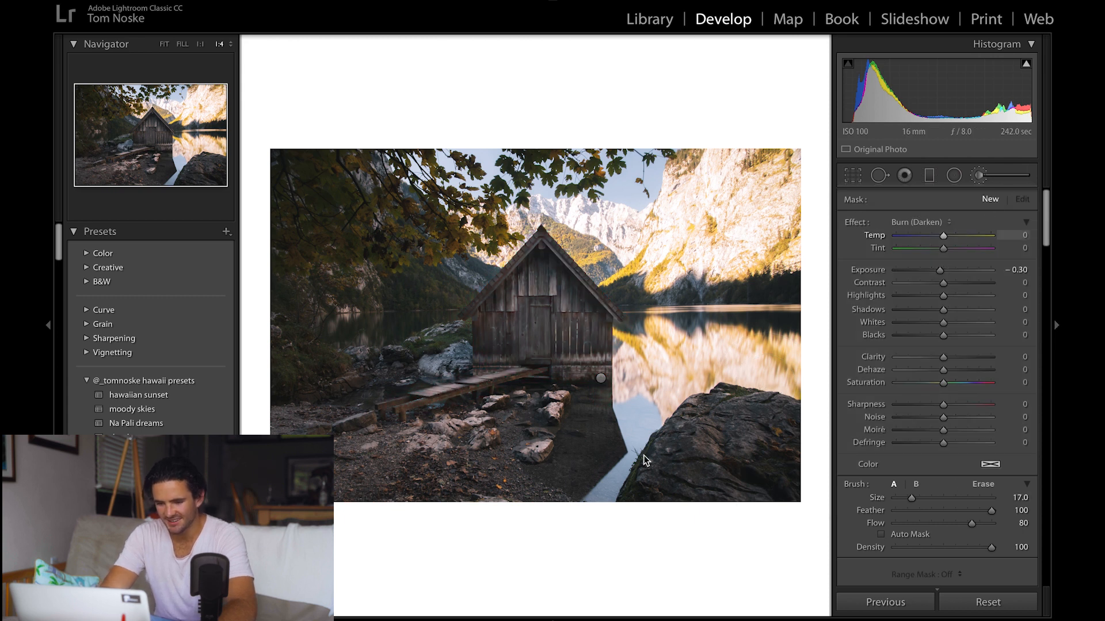
key(super+minus)
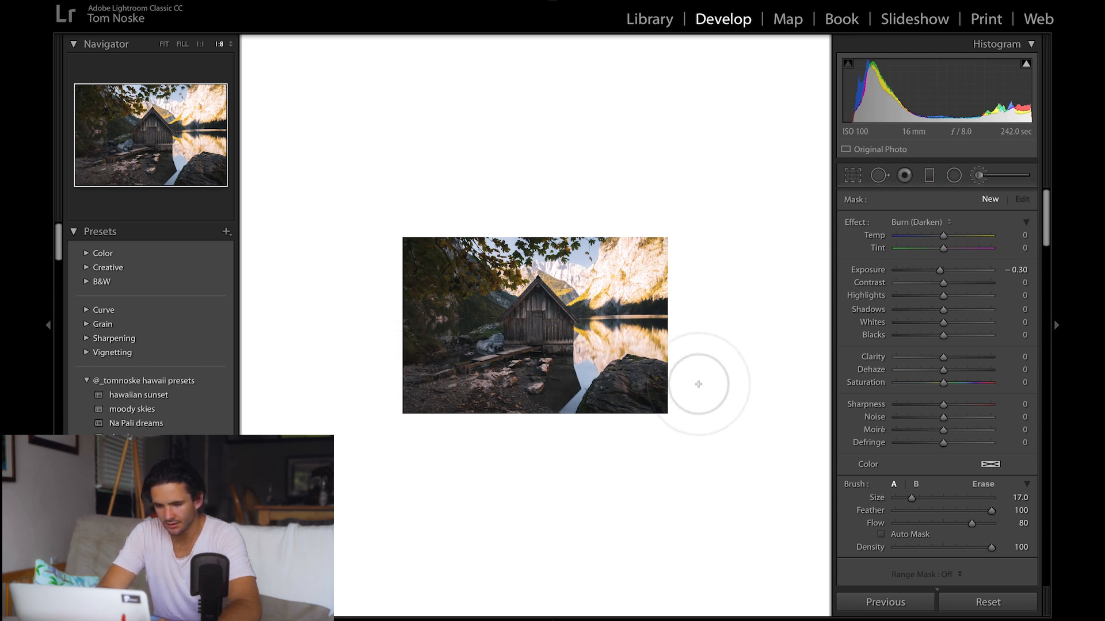
drag(426, 407, 352, 365)
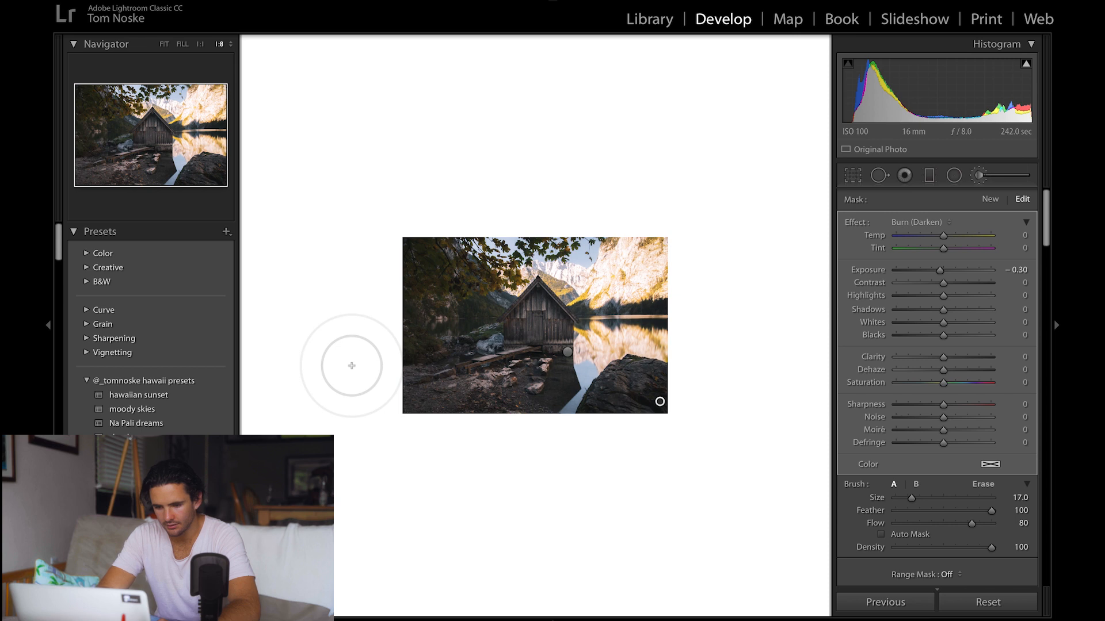
key(o)
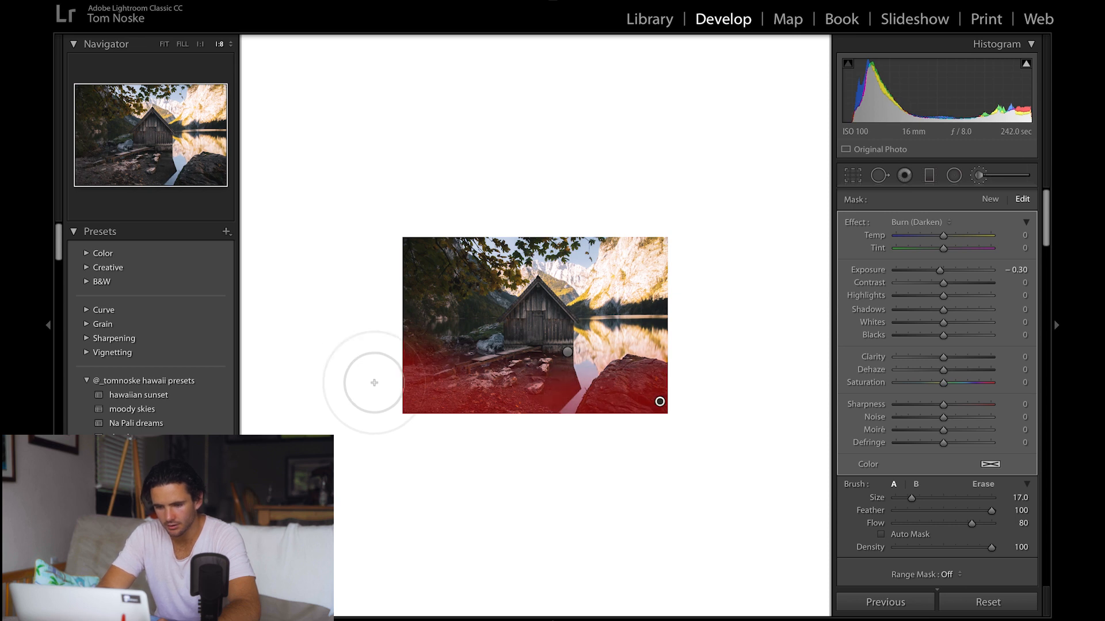
key(o)
key(super+equal)
key(super+equal)
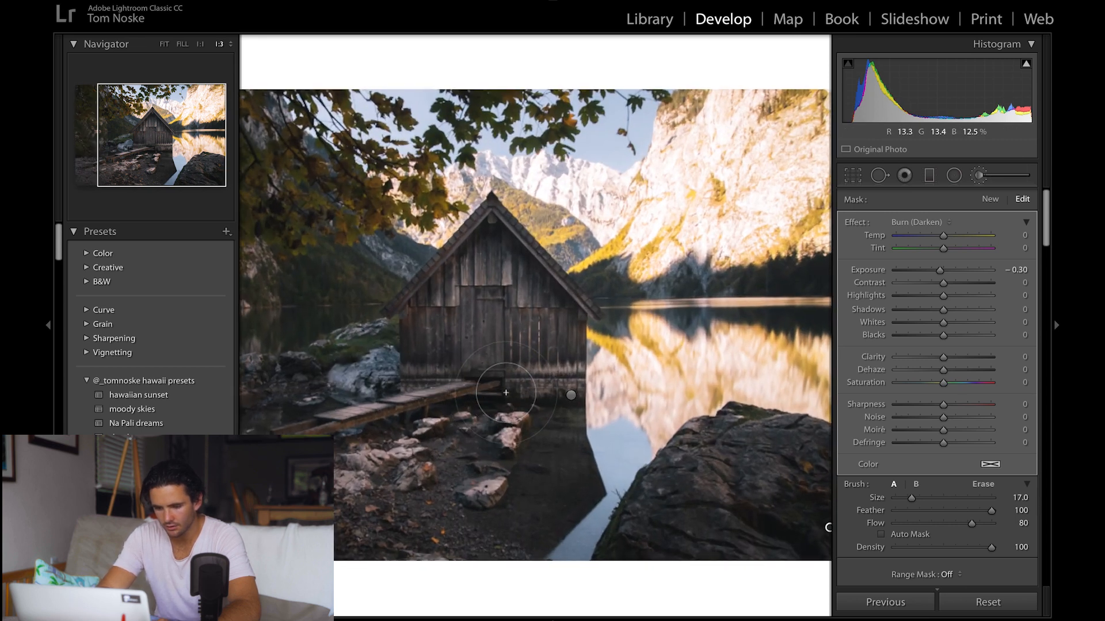
- Set the foreground mask's Exposure to -0.80
key(super+minus)
double_click(870, 270)
drag(957, 275, 948, 270)
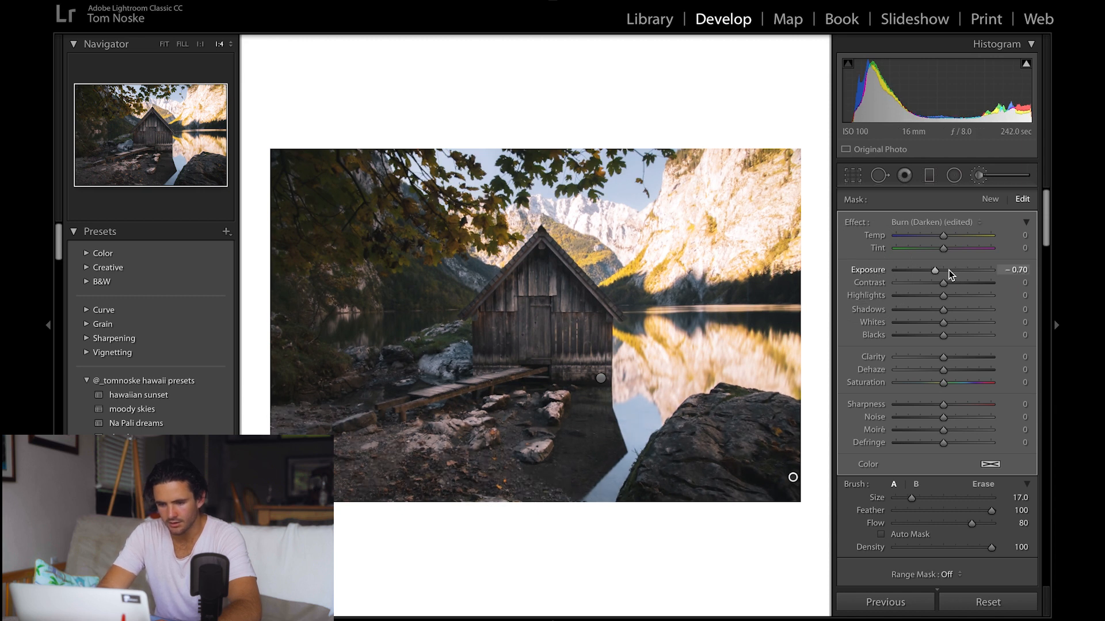
key(Down)
key(Down)
key(Down)
key(Down)
key(Down)
key(Down)
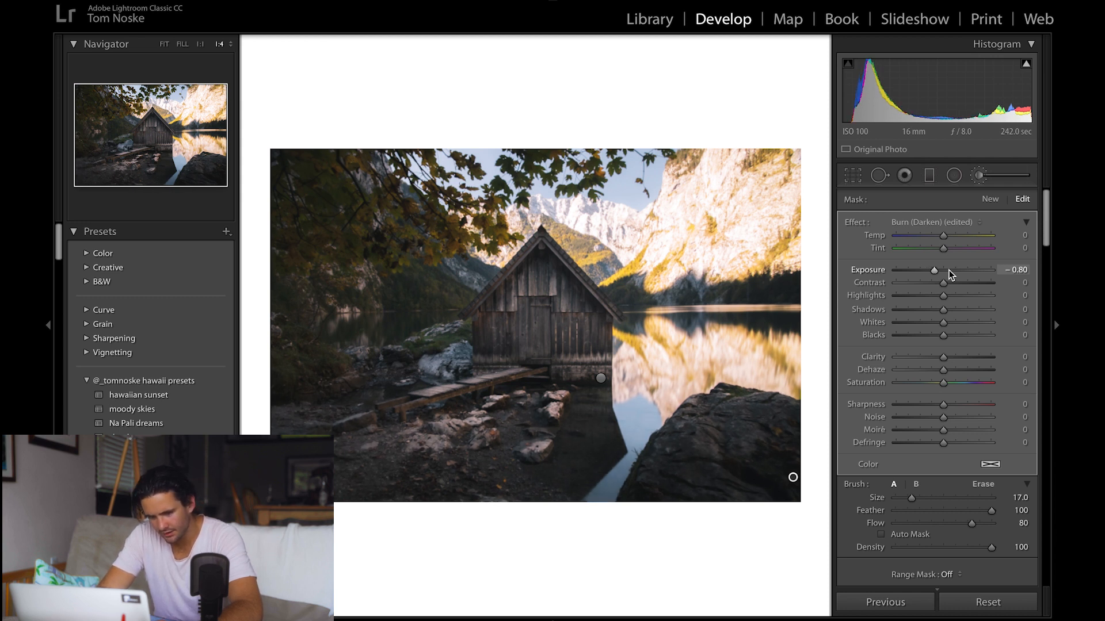
- Close the brush adjustments and compare the edited photo with the original
key(k)
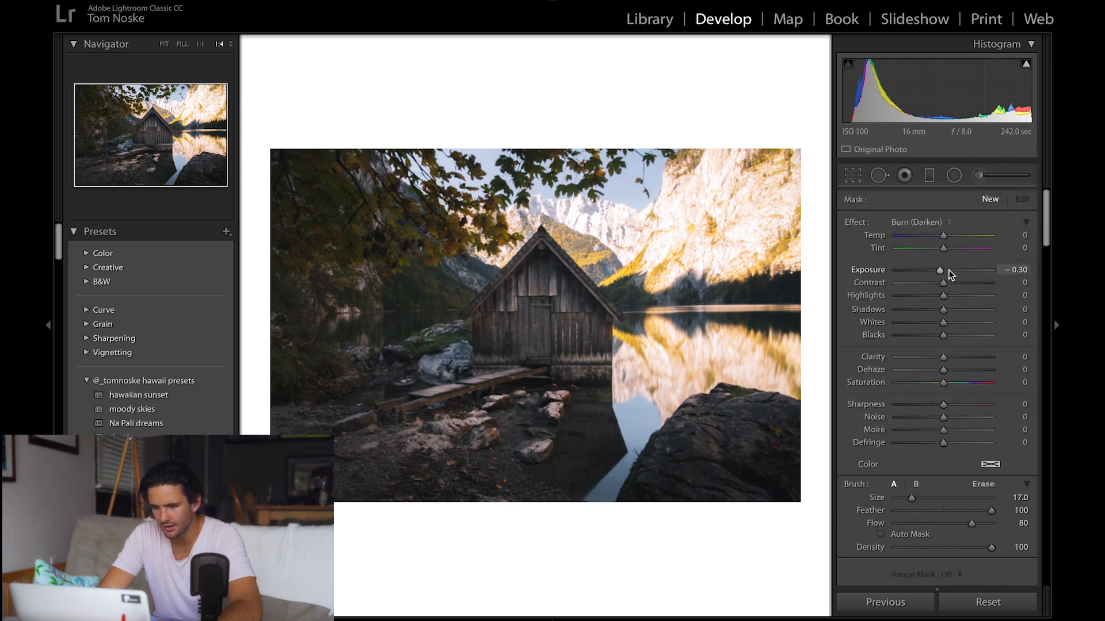
key(backslash)
key(backslash)
key(backslash)
key(backslash)
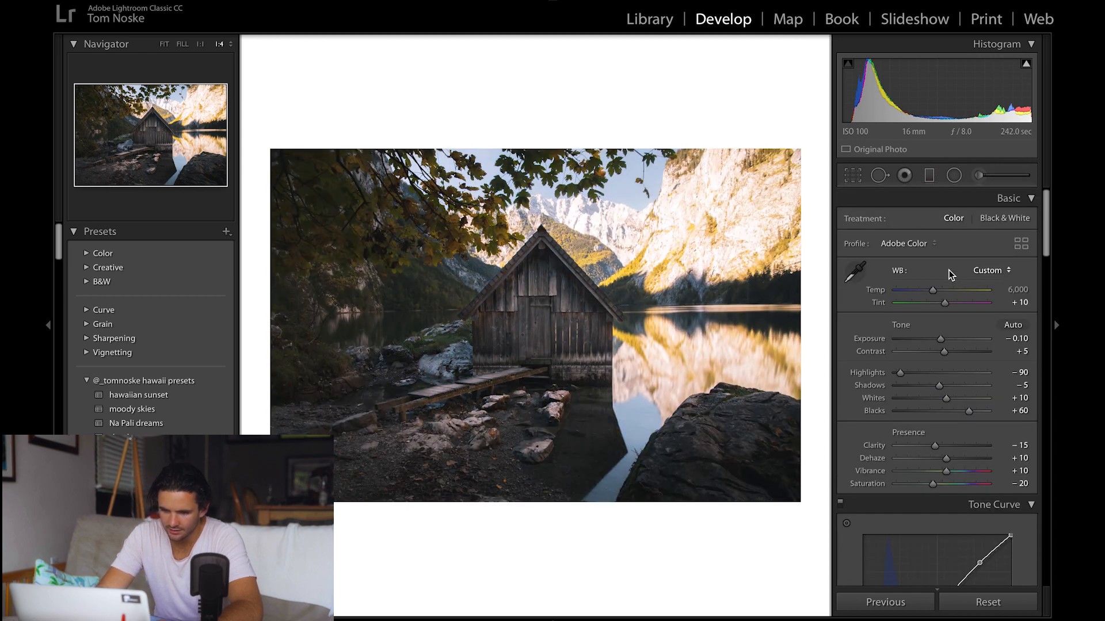
key(backslash)
key(backslash)
- Set the HSL Aqua hue to +10 and the Green saturation to -9
scroll(954, 396, down, 10)
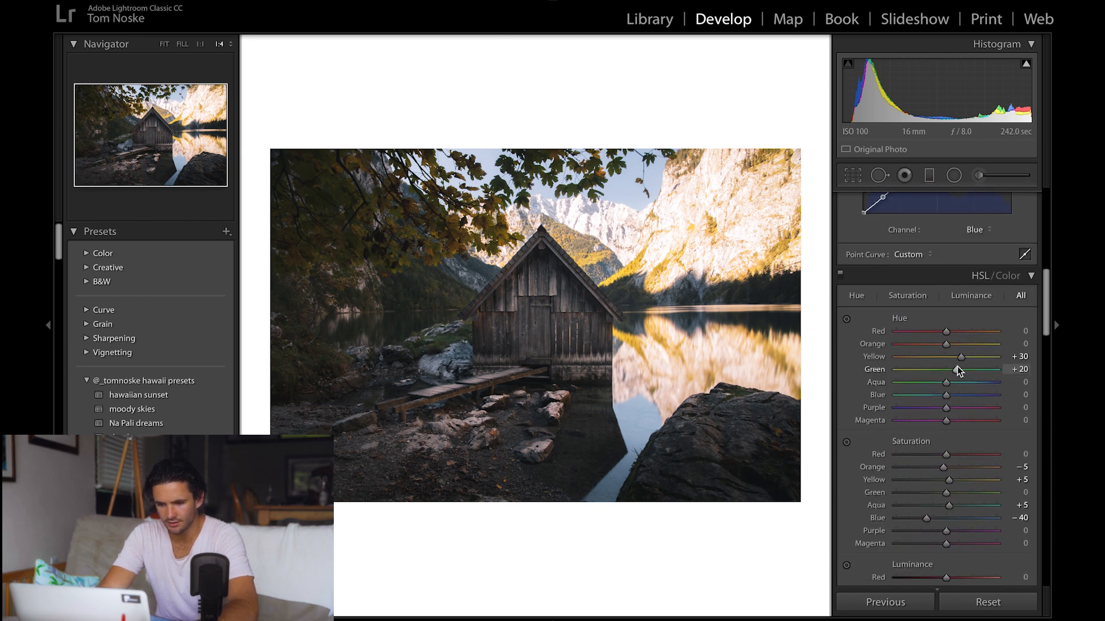
drag(944, 385, 980, 360)
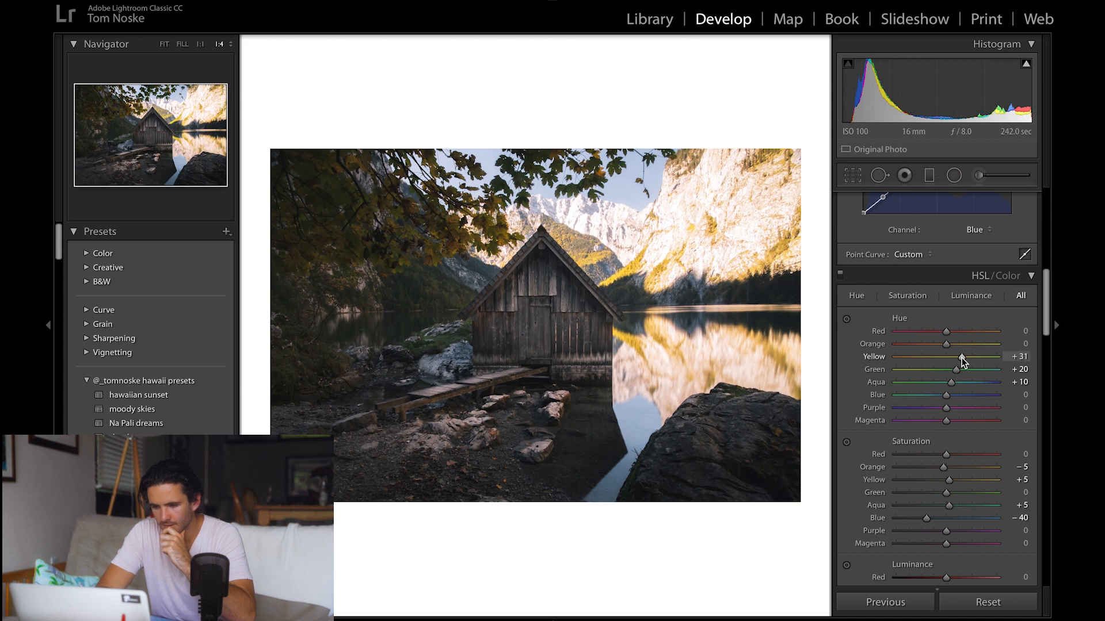
scroll(955, 488, down, 3)
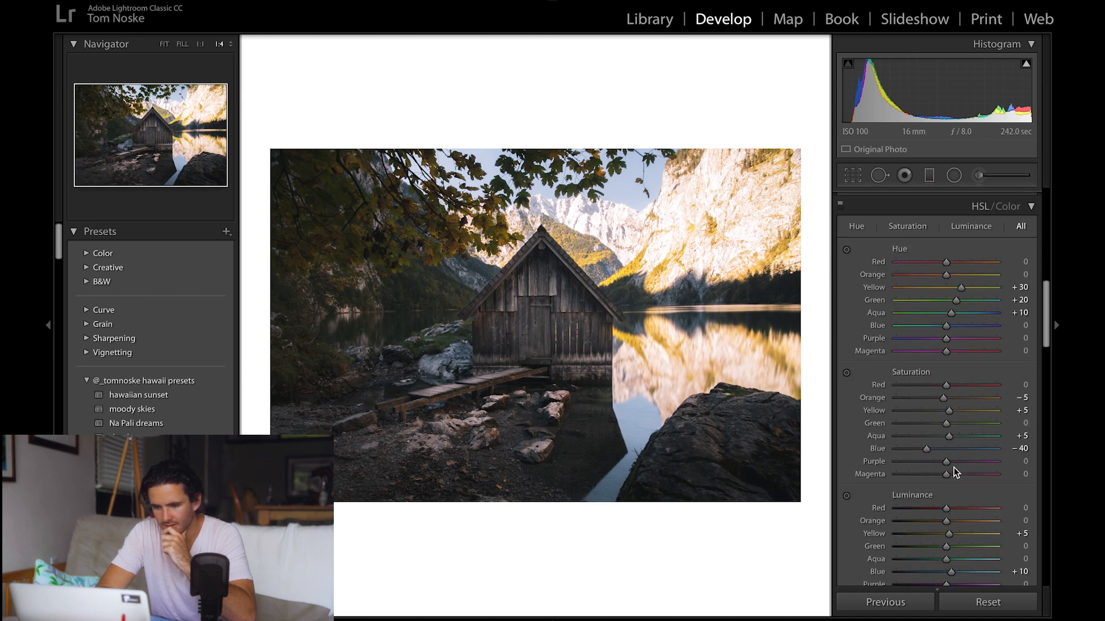
mouse_move(947, 425)
mouse_down()
mouse_move(916, 423)
mouse_move(947, 423)
mouse_up()
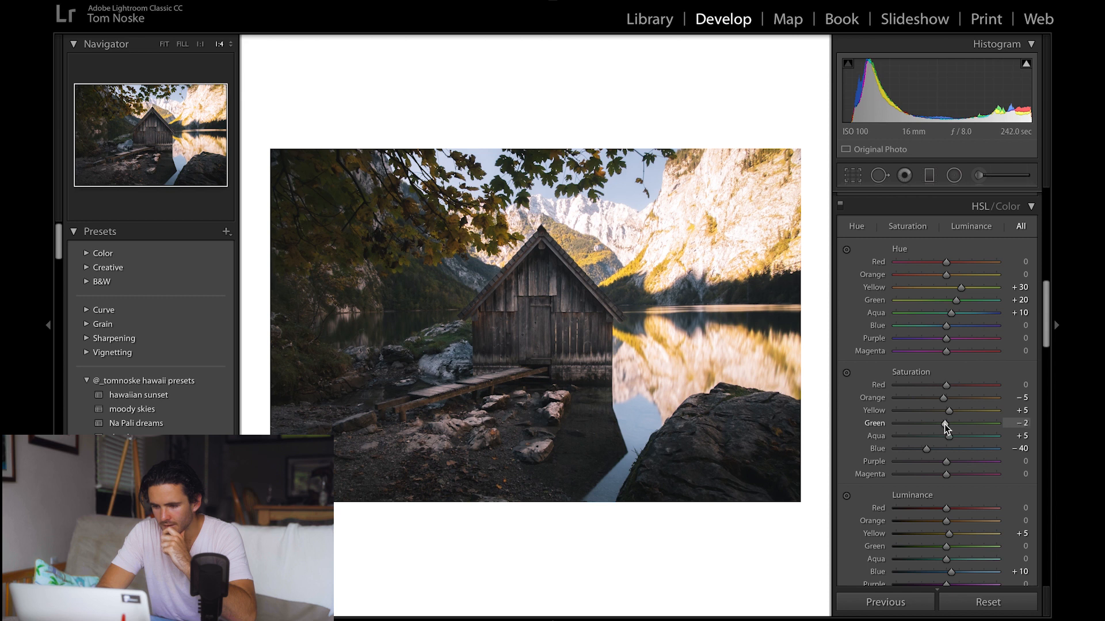
- Set the HSL Yellow luminance to +20 and compare the photo with the original
scroll(944, 443, down, 2)
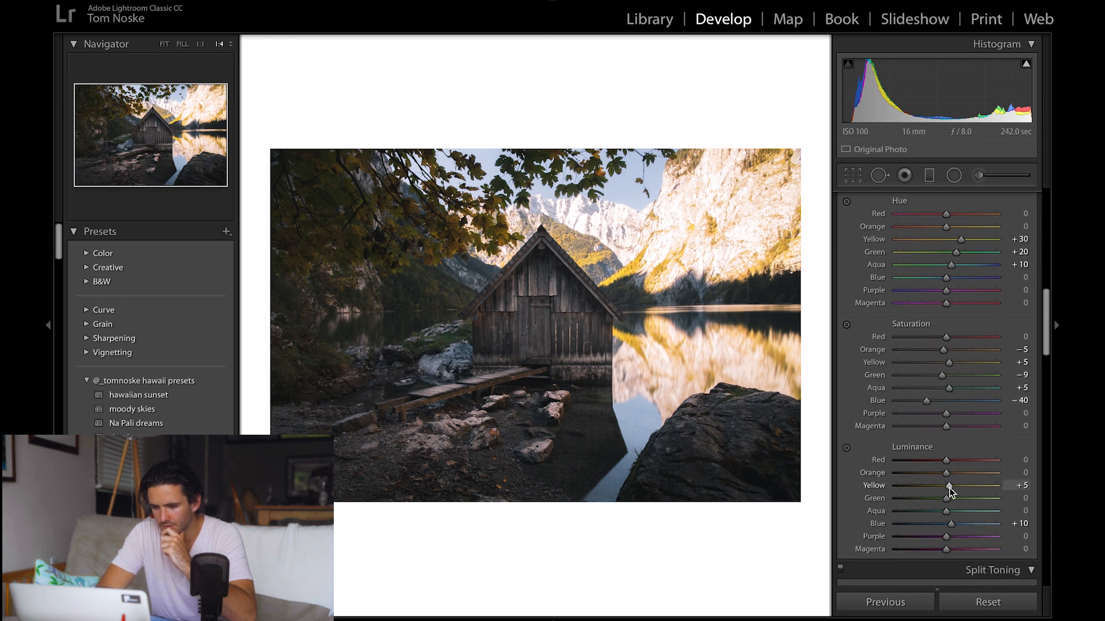
mouse_move(963, 488)
mouse_down()
mouse_move(938, 482)
mouse_move(956, 484)
mouse_up()
key(backslash)
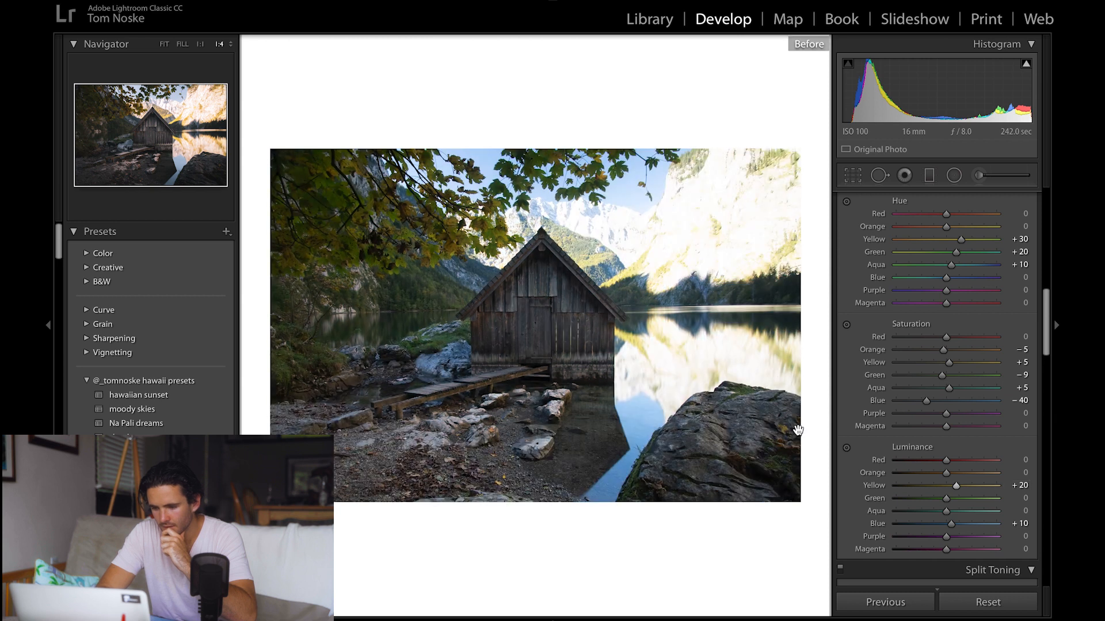
key(backslash)
- Set the Split Toning shadows to Hue 225 and Saturation 10, and compare the photo with the original
scroll(951, 436, down, 10)
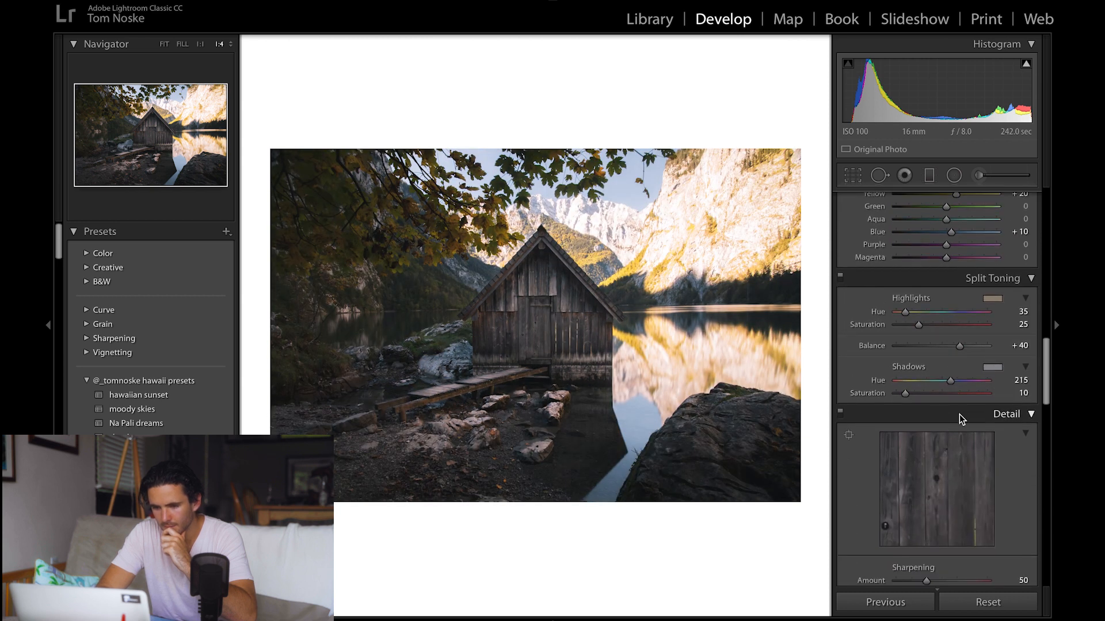
click(954, 381)
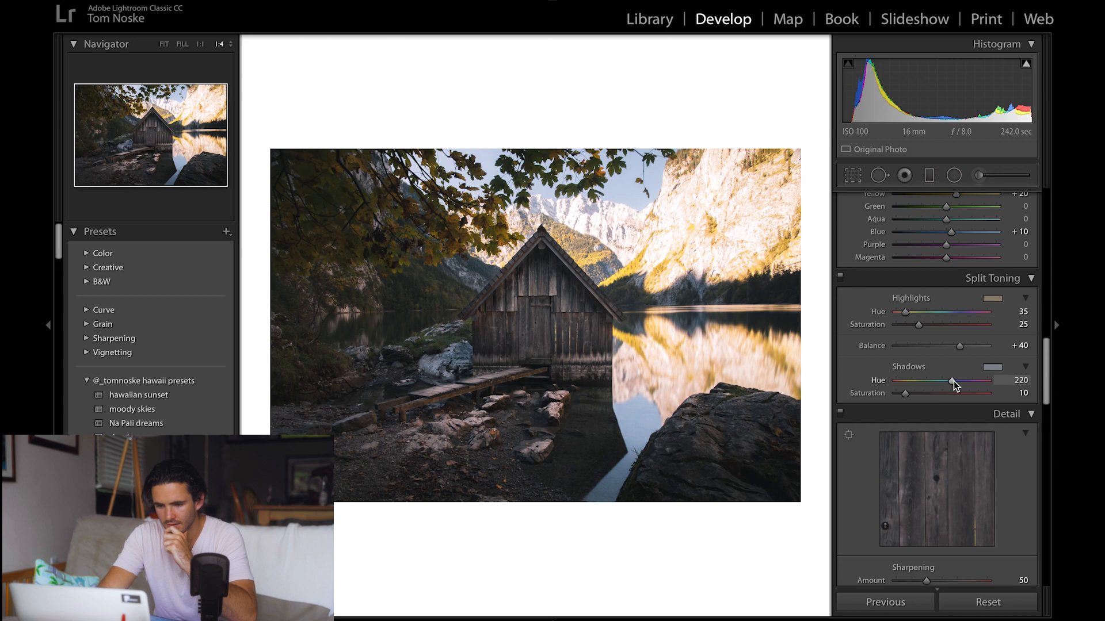
key(Down)
mouse_move(903, 392)
mouse_down()
mouse_move(923, 392)
mouse_move(904, 393)
mouse_up()
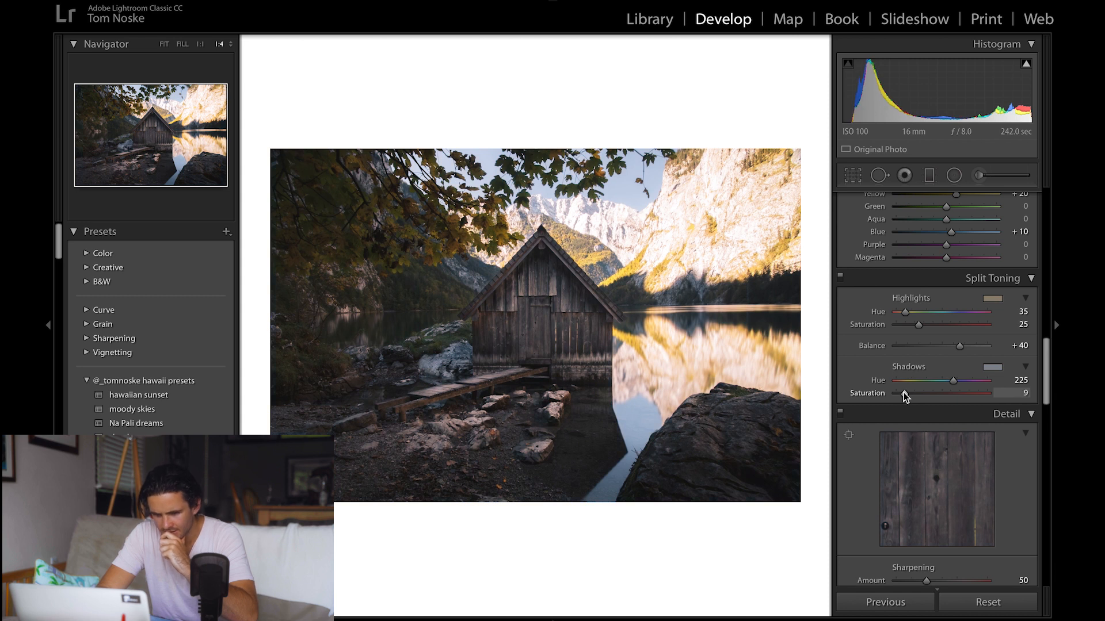
key(backslash)
key(backslash)
key(backslash)
key(backslash)
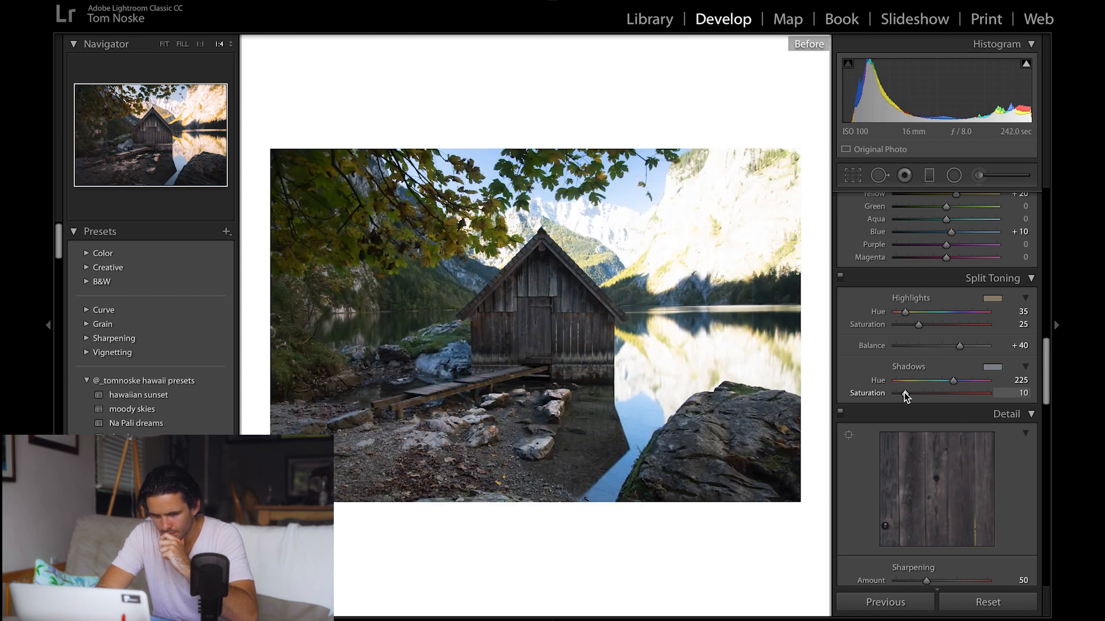
- Draw a large Burn (Darken) radial filter centred just beyond the photo's upper-right corner, covering the sunlit mountains and boathouse
click(979, 175)
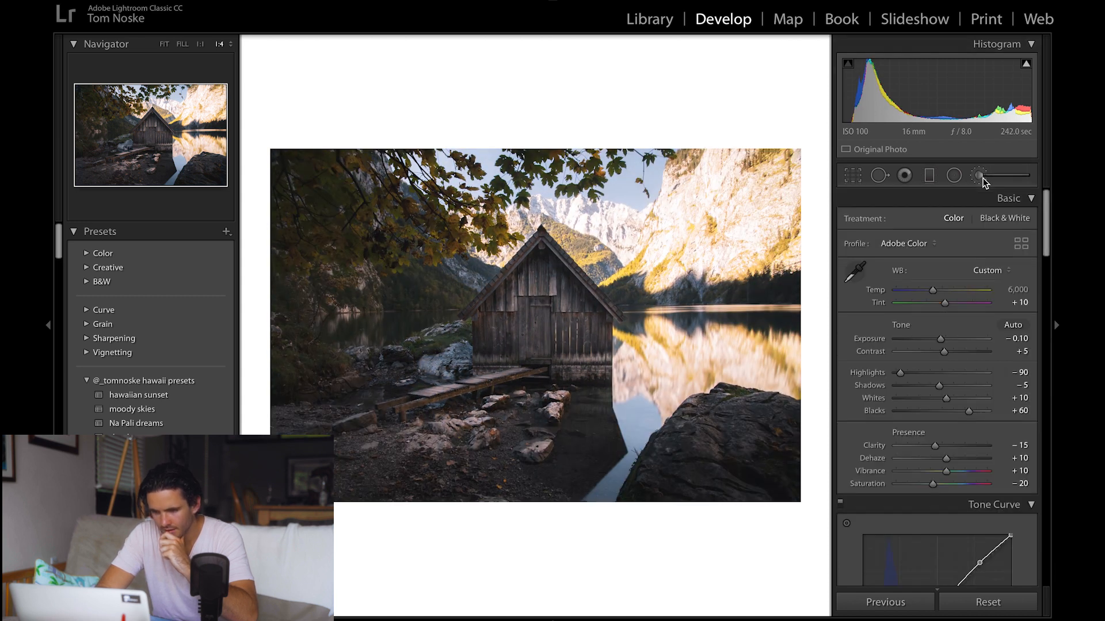
click(601, 378)
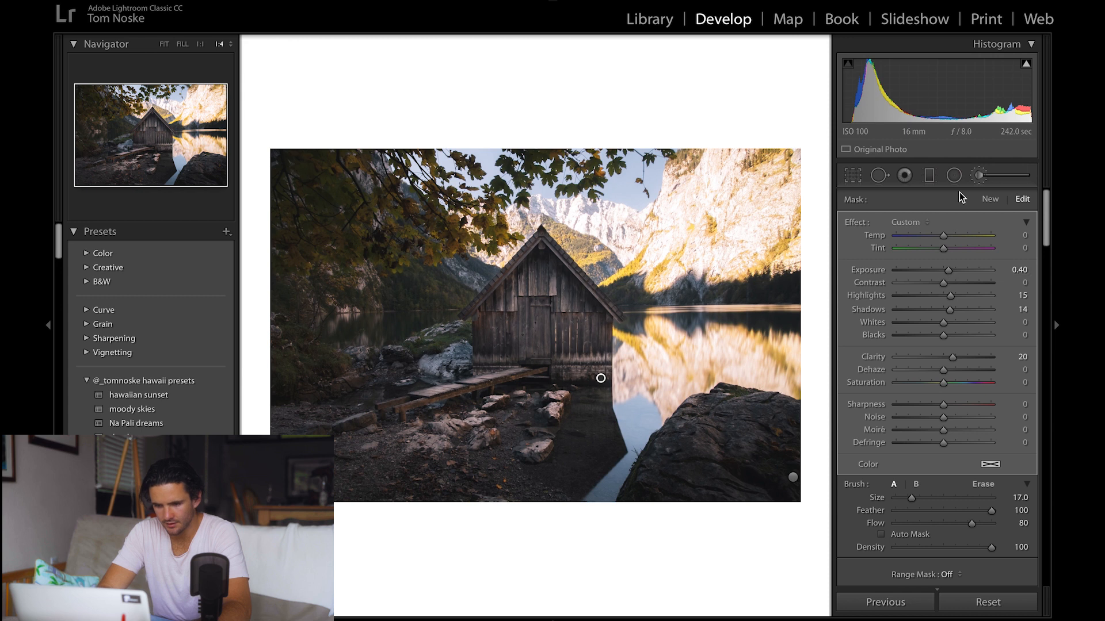
key(shift+m)
key(ctrl+minus)
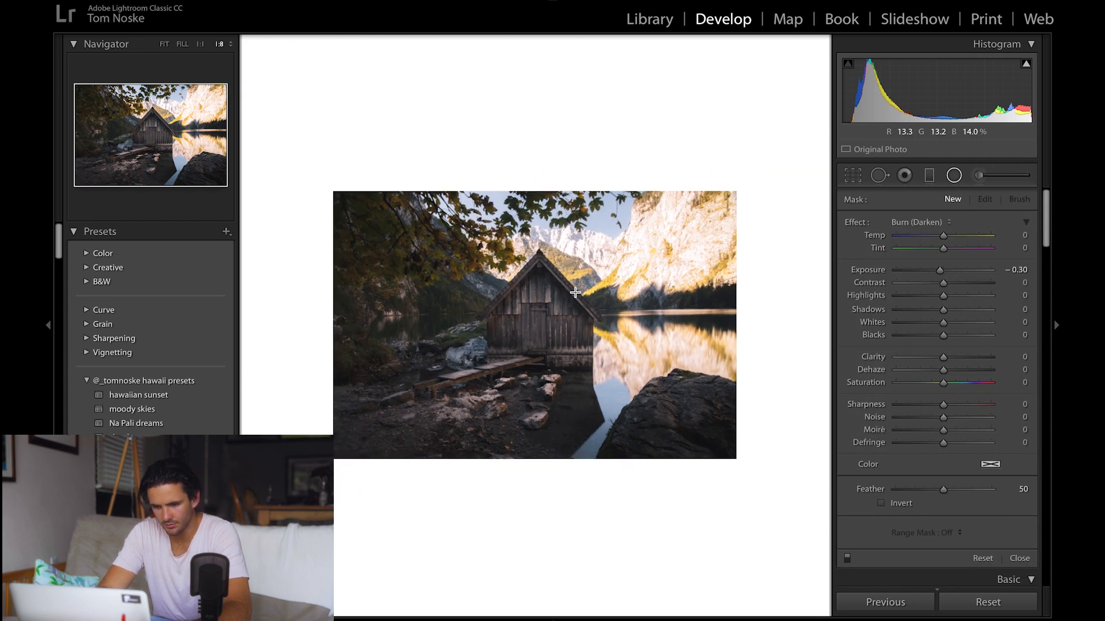
drag(531, 327, 503, 377)
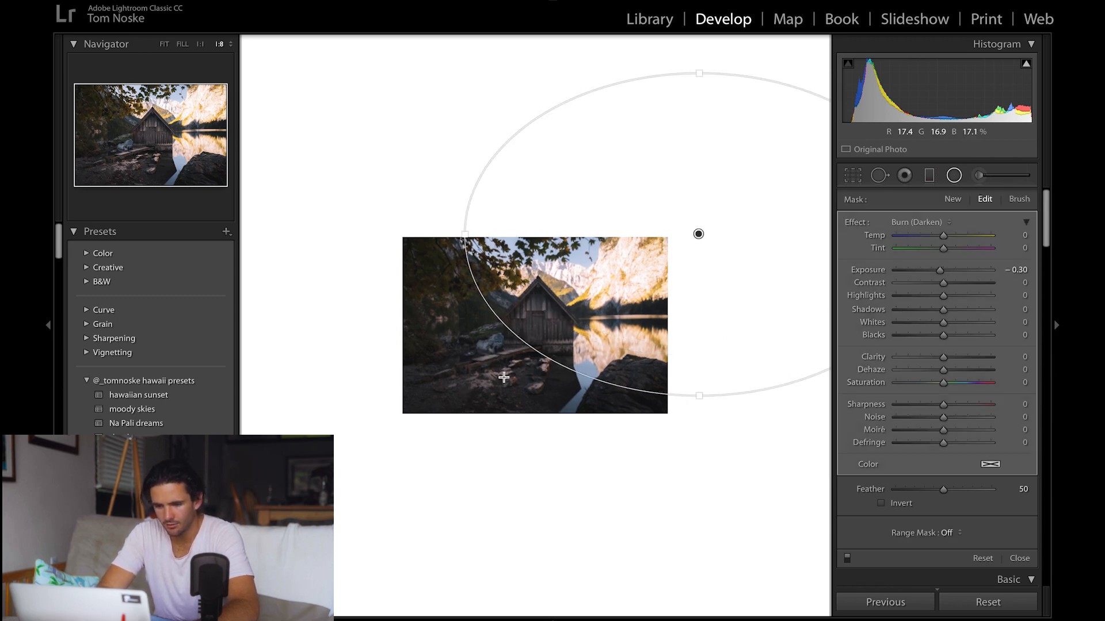
- Lower the radial filter slightly, tilt it and enlarge it so its edge passes over the shore left of the boathouse
drag(698, 235, 700, 257)
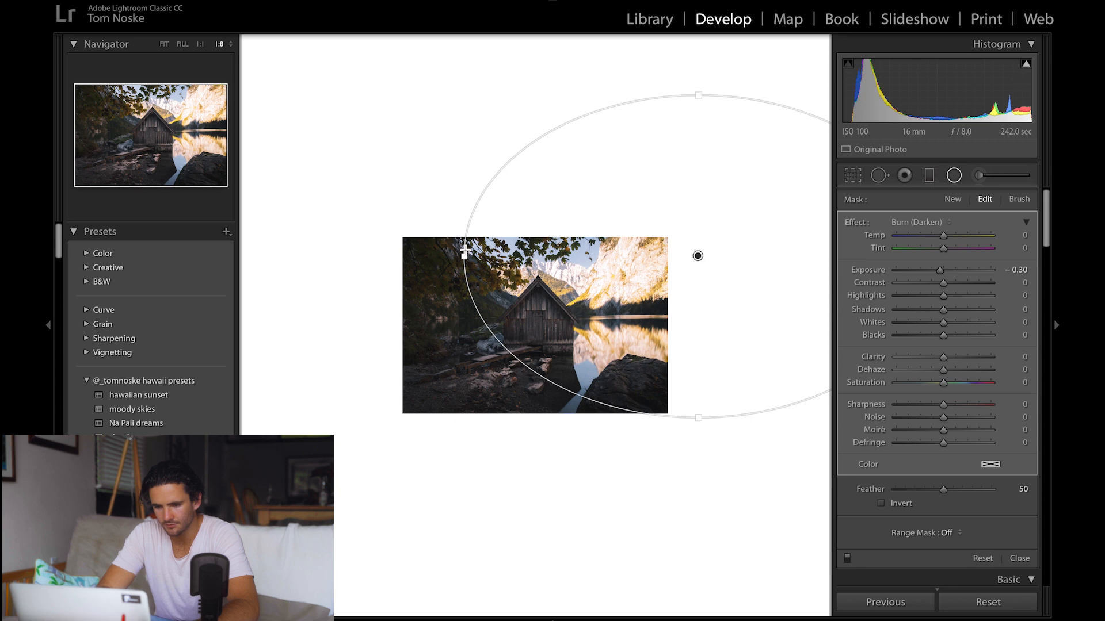
drag(449, 278, 437, 357)
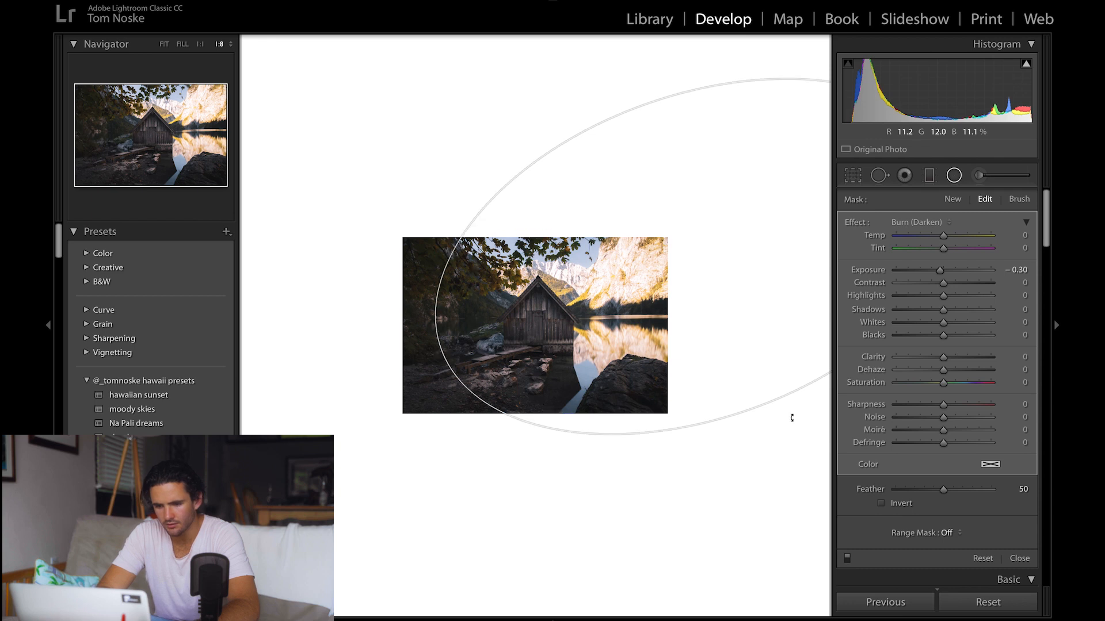
drag(752, 409, 762, 436)
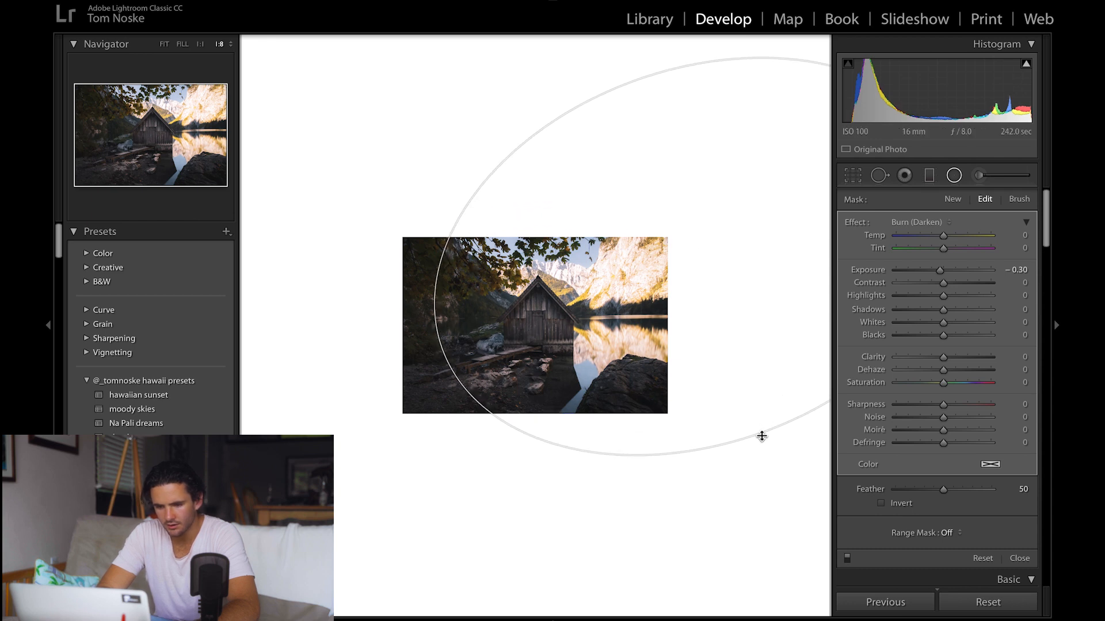
click(762, 436)
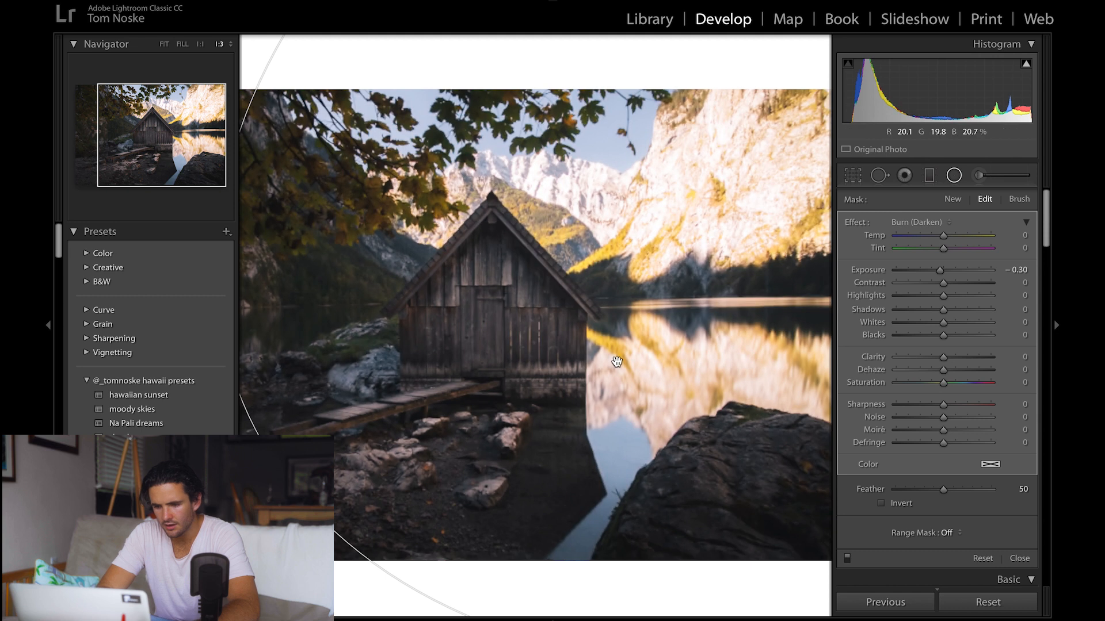
key(ctrl+minus)
key(ctrl+minus)
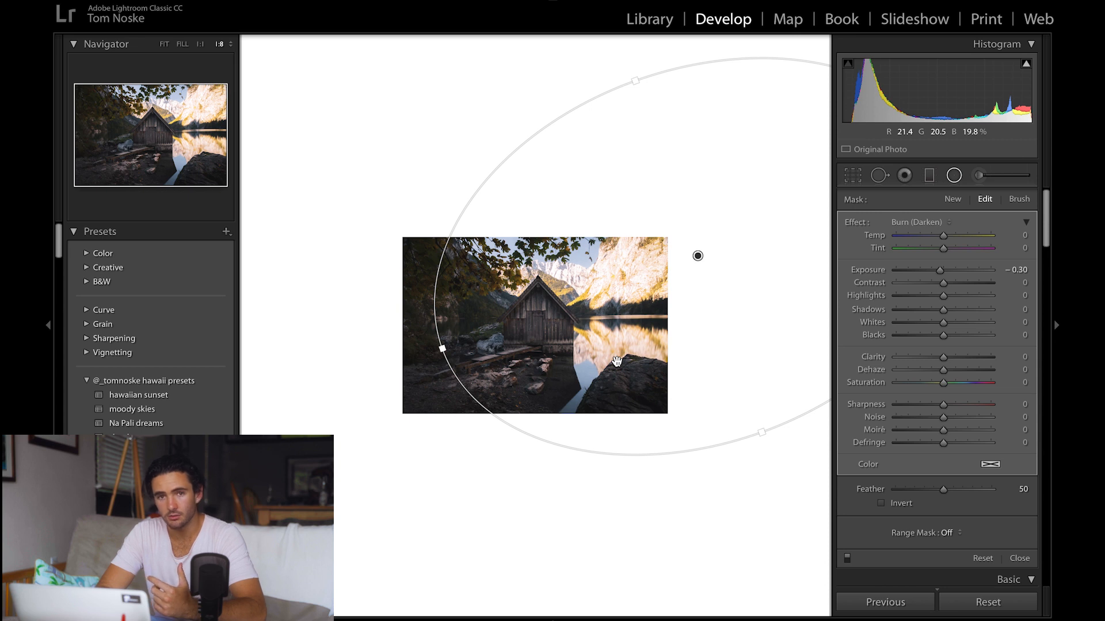
- Reset the radial filter's effect values, invert it, and set its Feather to 100 and Exposure to 0.40
key(ctrl+equal)
double_click(855, 222)
drag(943, 489, 992, 489)
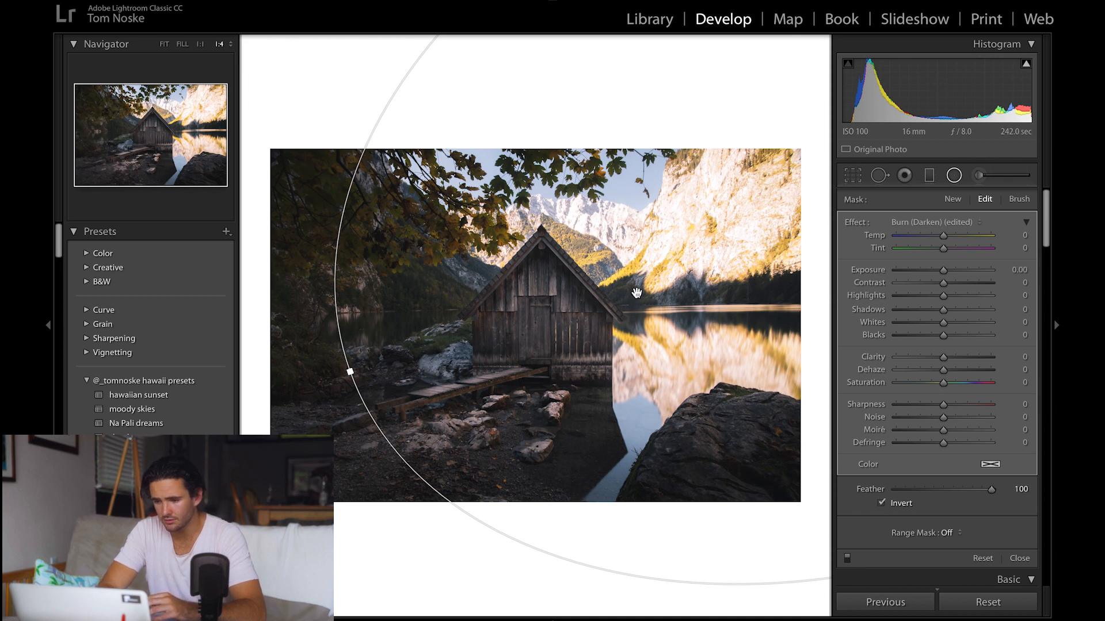
key(ctrl+minus)
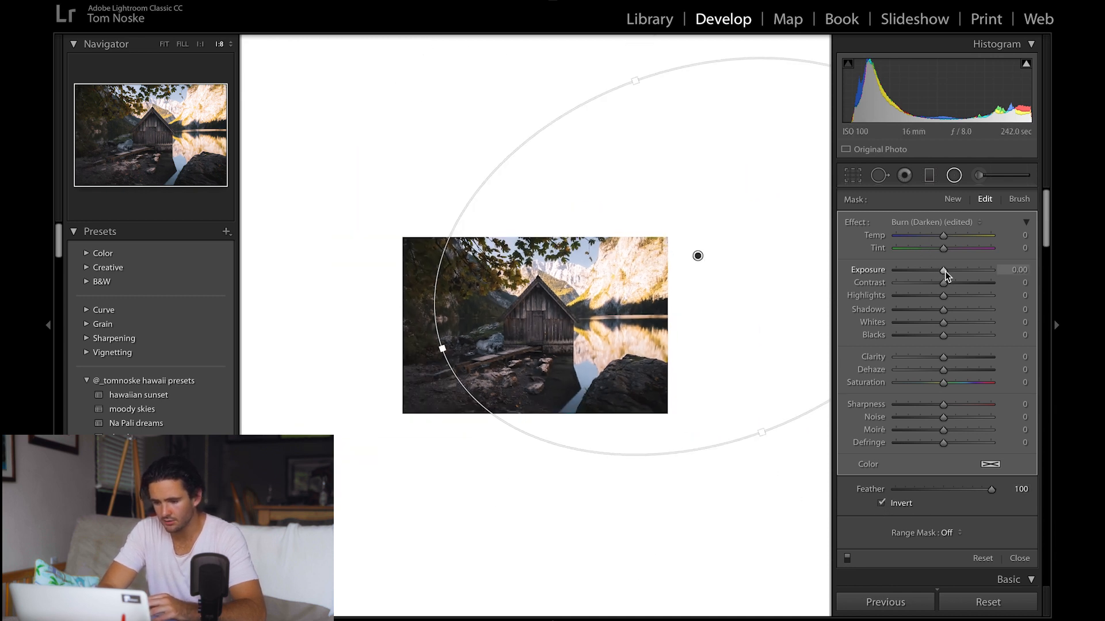
drag(945, 271, 950, 271)
- Set the radial light filter's Whites to -2, Exposure to 0.70 and Highlights to -20, checking the highlight clipping
mouse_move(1025, 65)
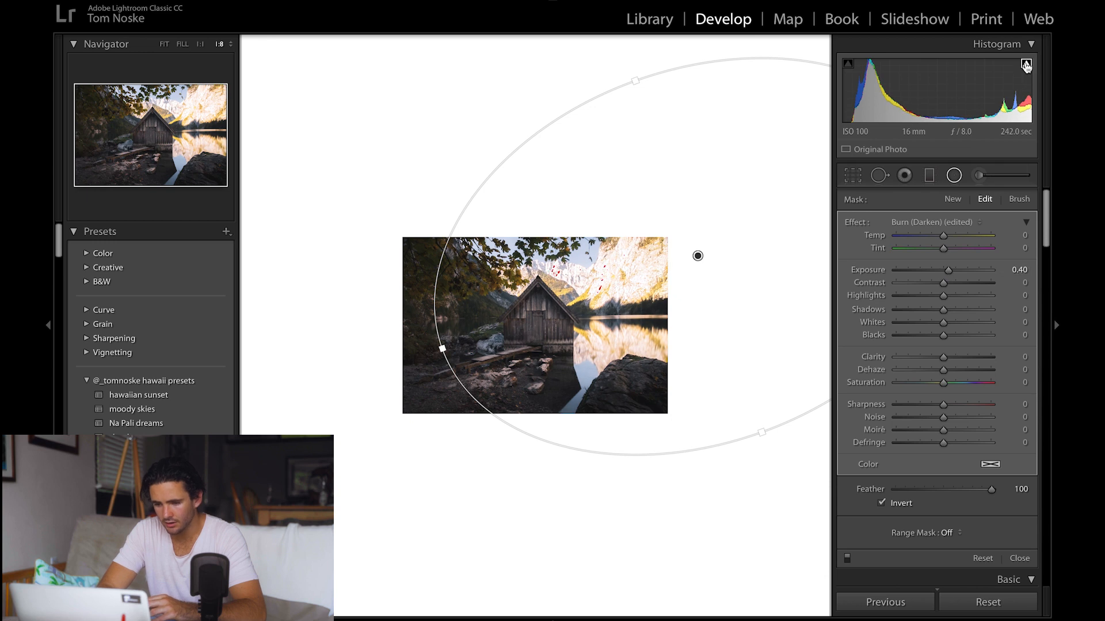
key(ctrl+equal)
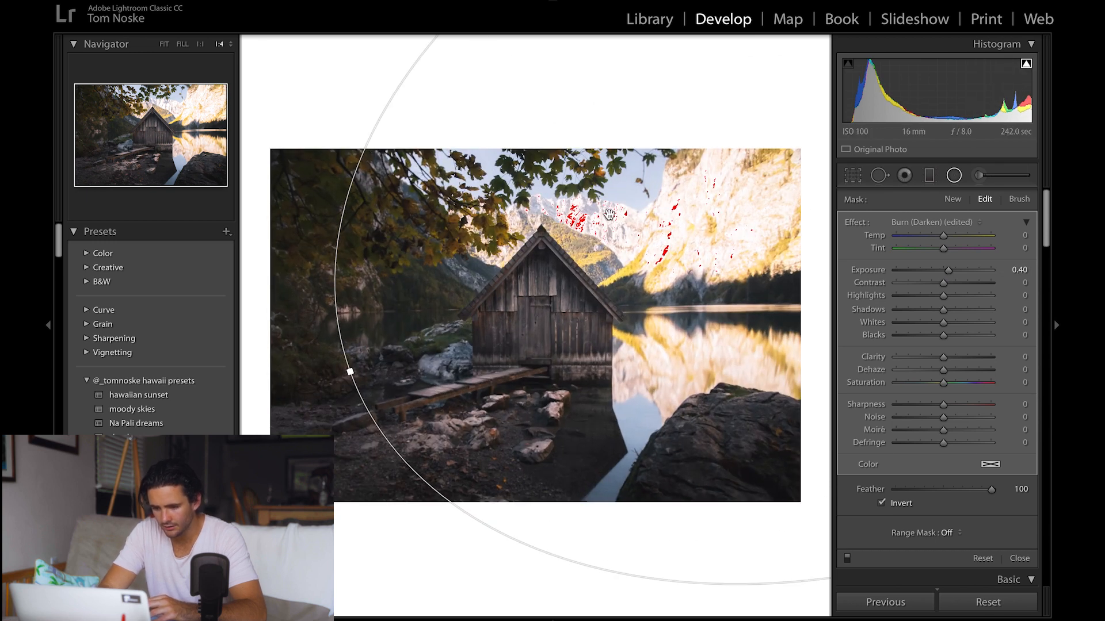
drag(944, 322, 944, 322)
key(Down)
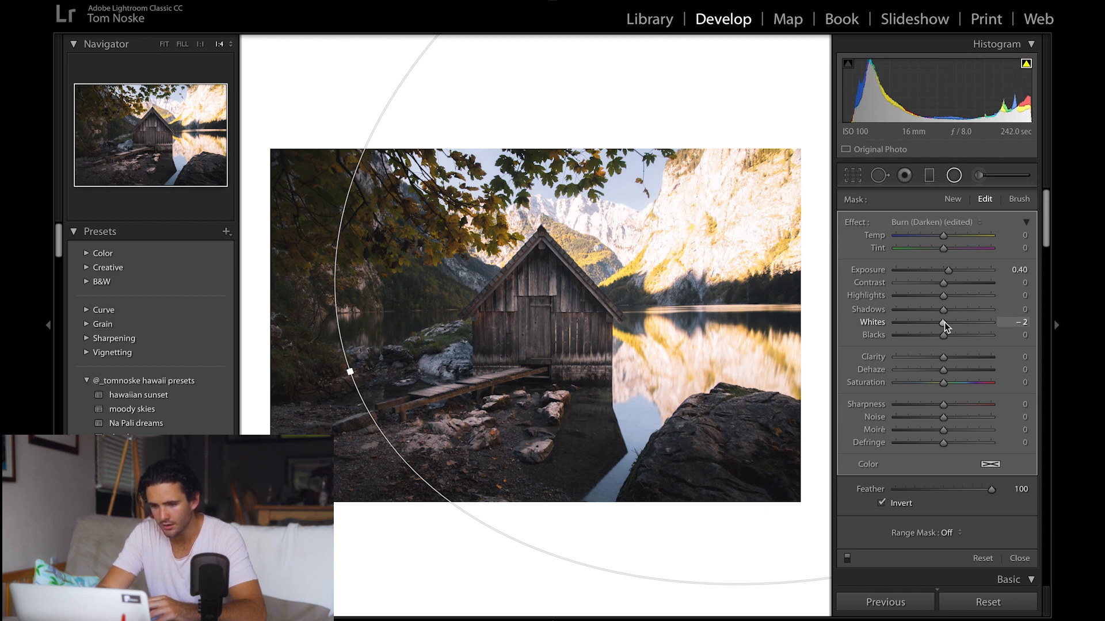
key(Up)
key(Up)
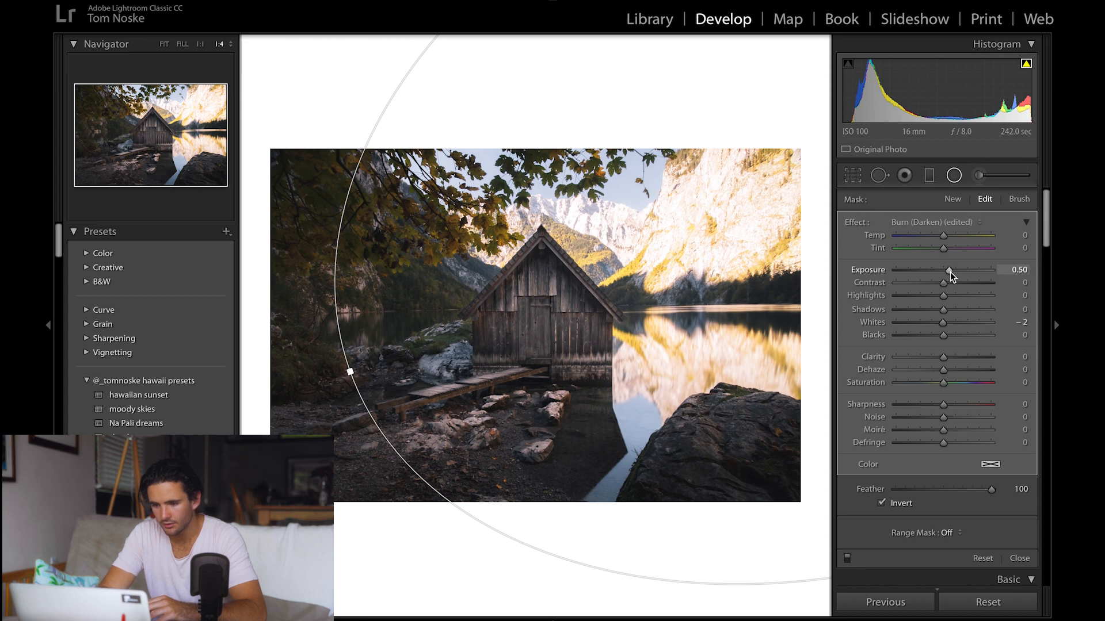
key(Up)
key(Up)
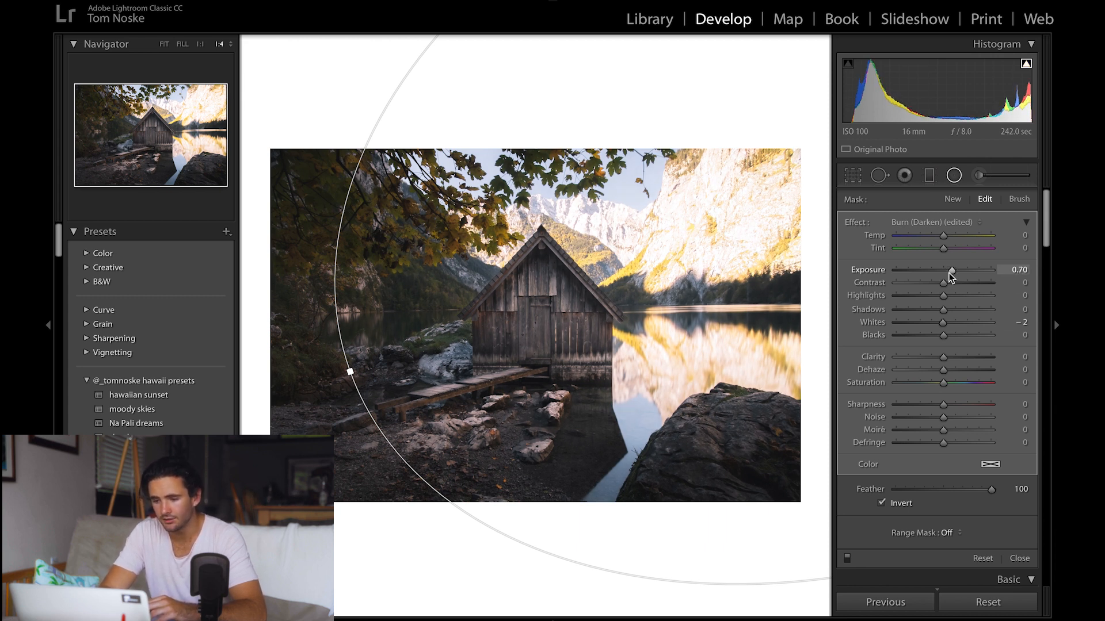
mouse_move(942, 295)
mouse_down()
mouse_move(922, 297)
mouse_move(932, 297)
mouse_up()
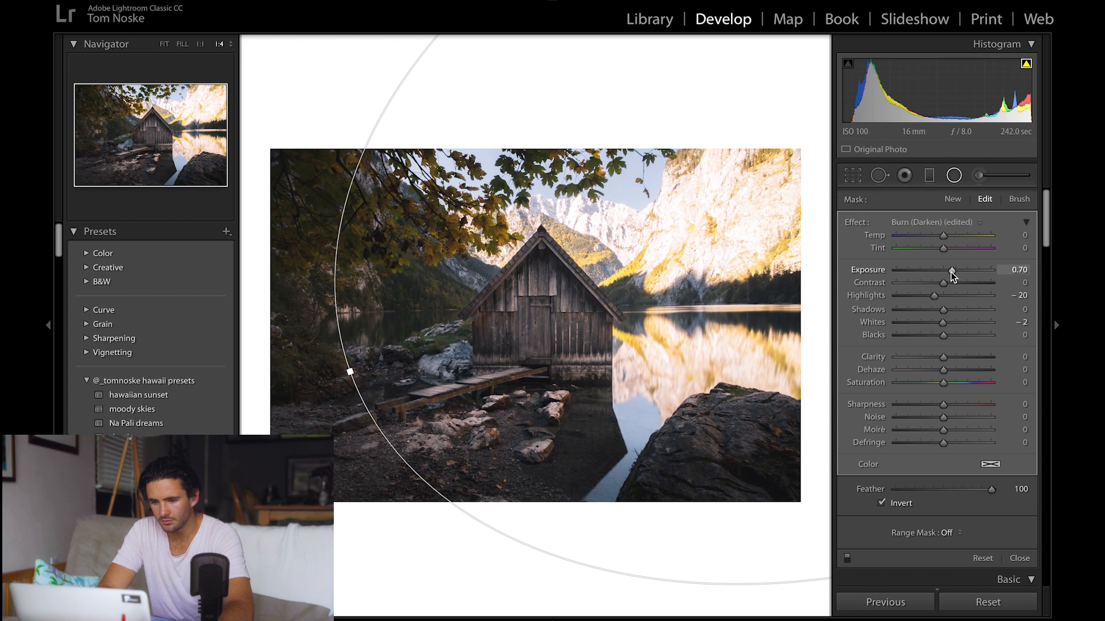
- Tint the radial light filter with a warm colour at Hue 35 and Saturation 30, with its Exposure at 0.90
click(990, 463)
click(725, 518)
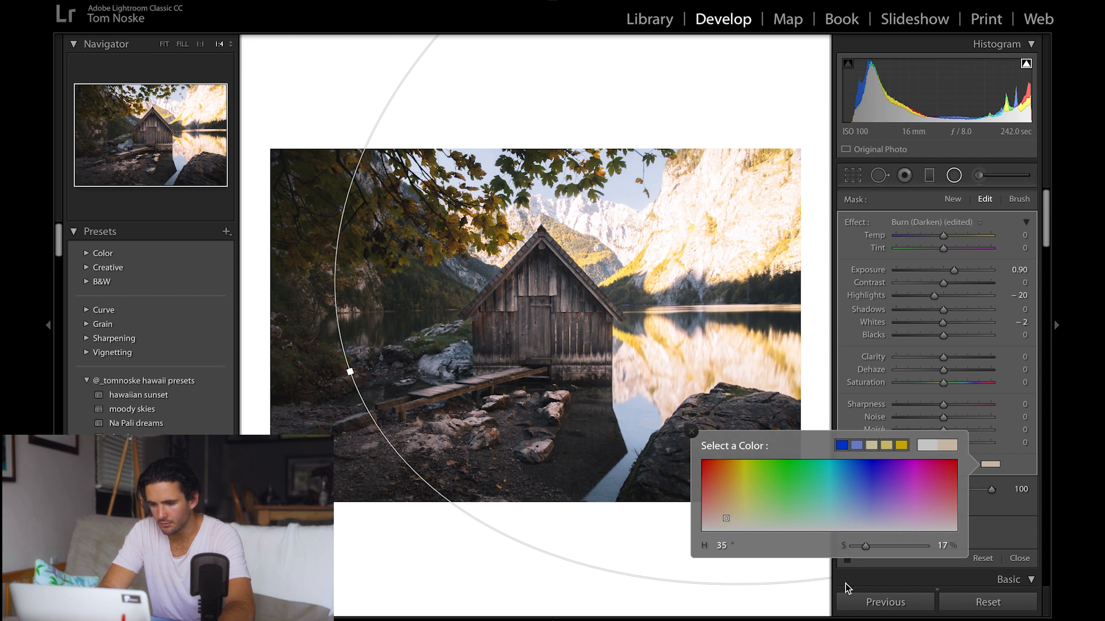
drag(866, 545, 874, 543)
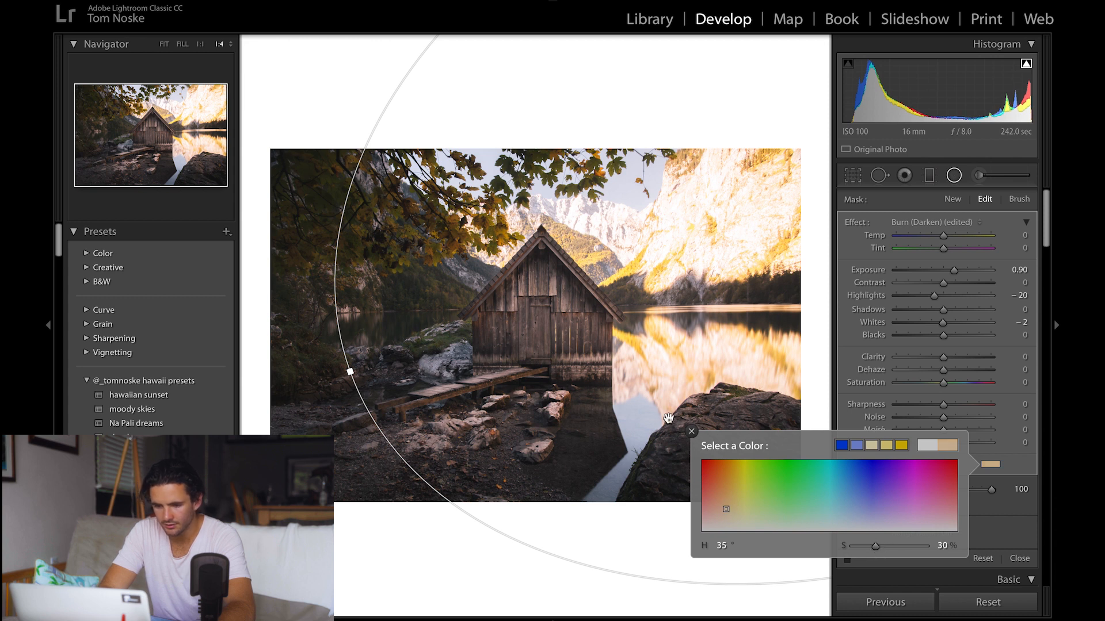
click(691, 432)
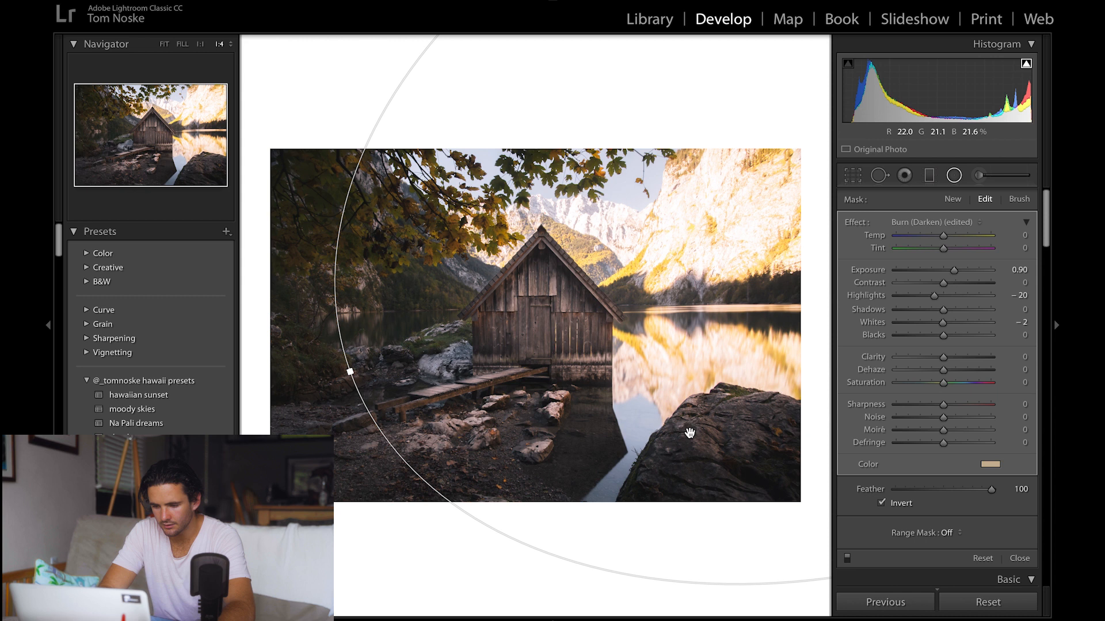
- Leave the radial filter and compare the edited photo with the original
key(shift+m)
key(backslash)
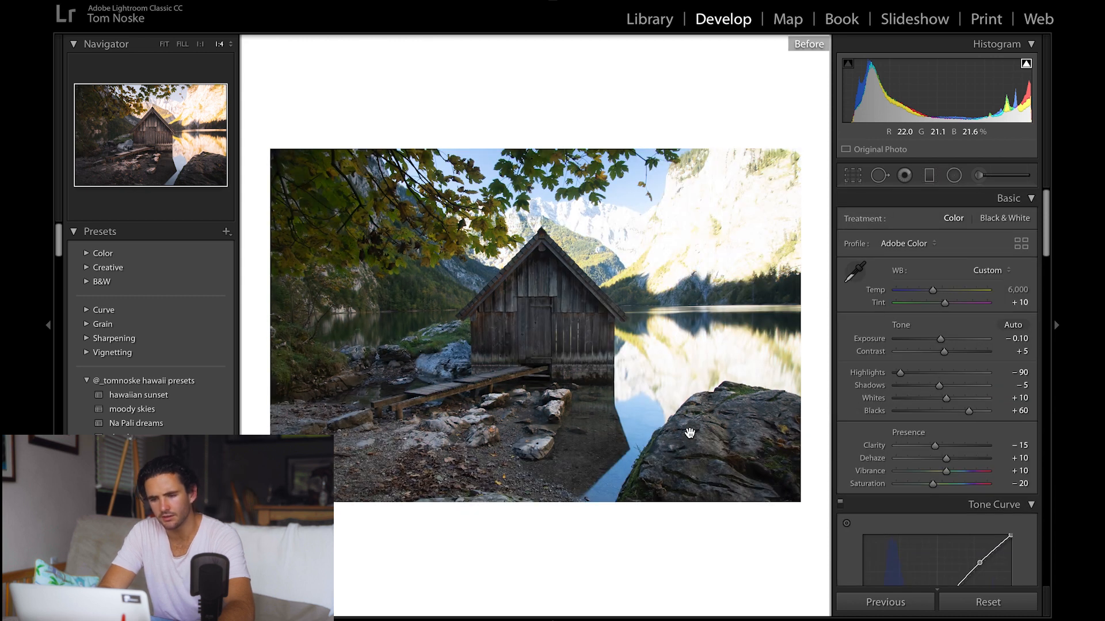
key(backslash)
key(ctrl+minus)
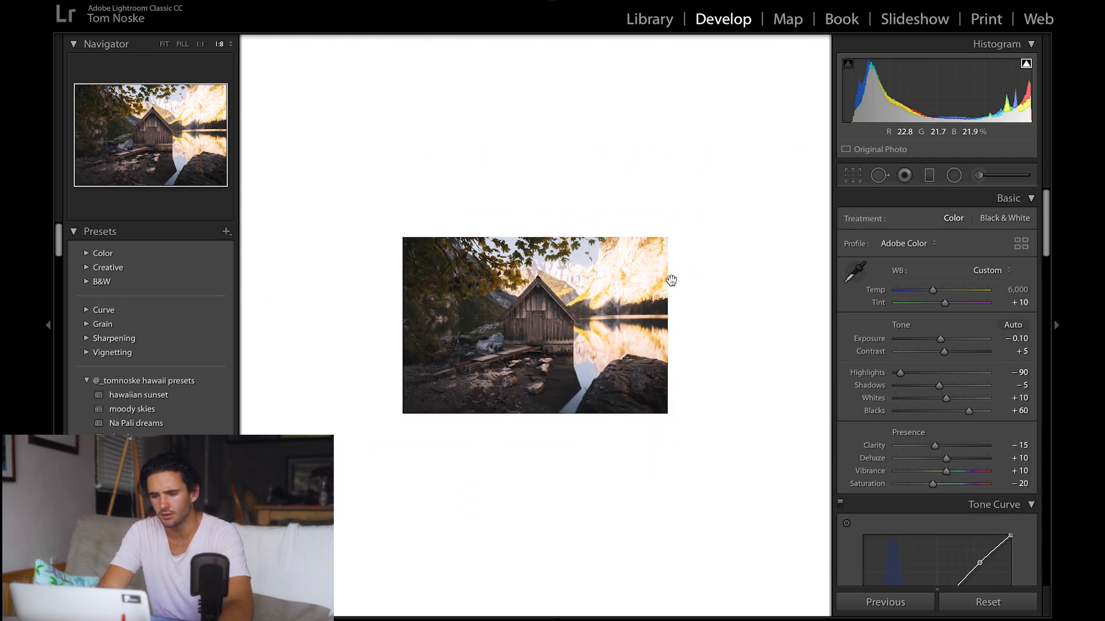
- Duplicate the radial light filter, centre the copy on the photo's upper edge above the boathouse, and enlarge it to surround the photo
click(953, 175)
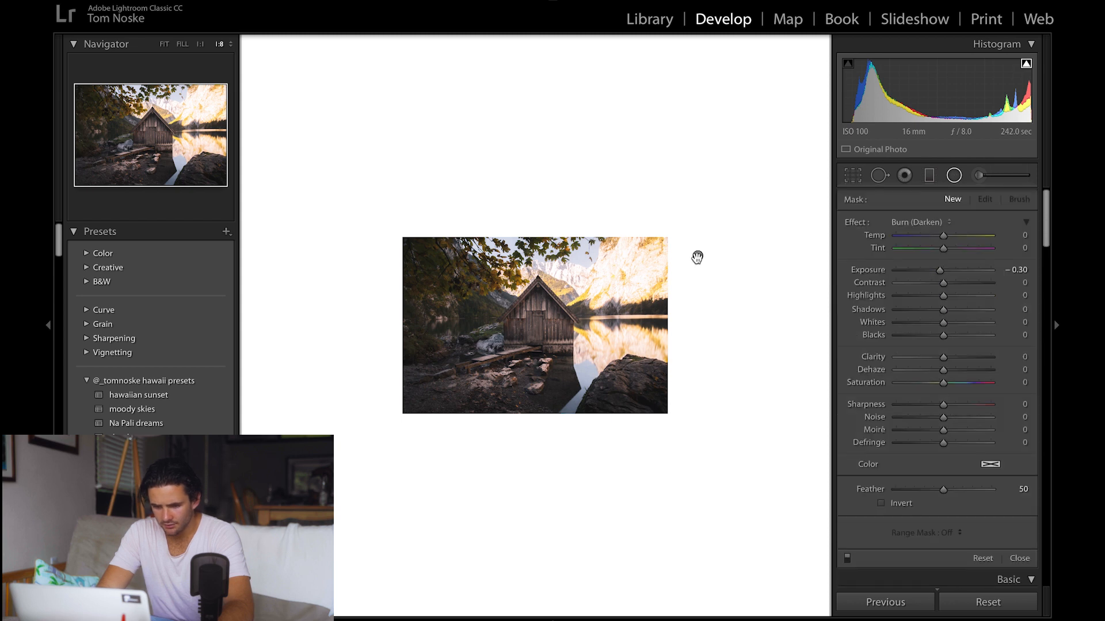
right_click(697, 257)
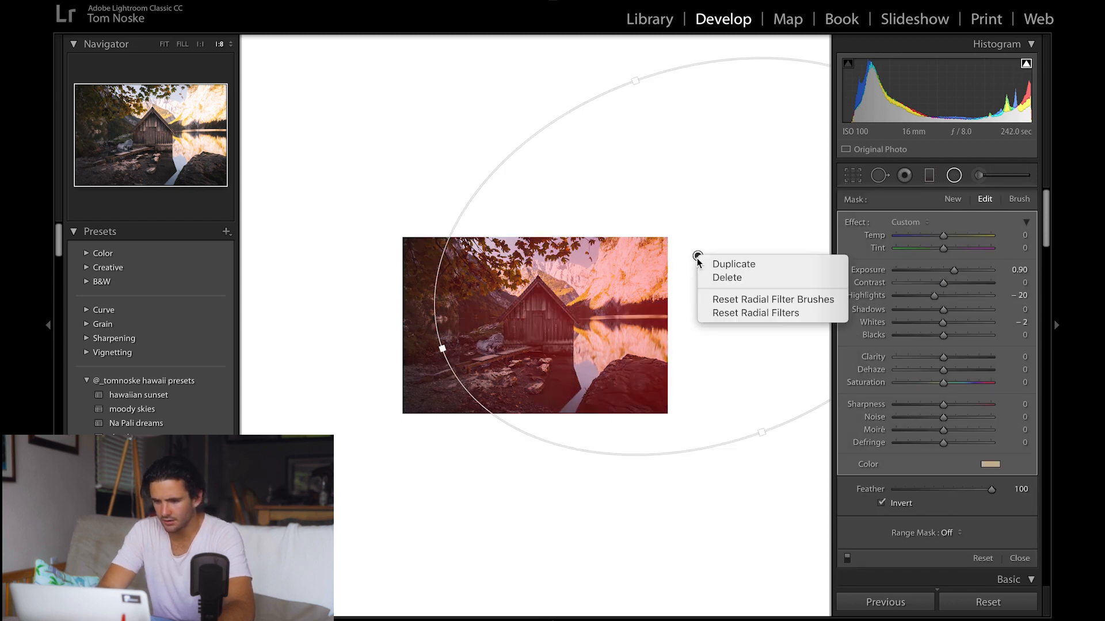
click(731, 262)
drag(698, 255, 595, 237)
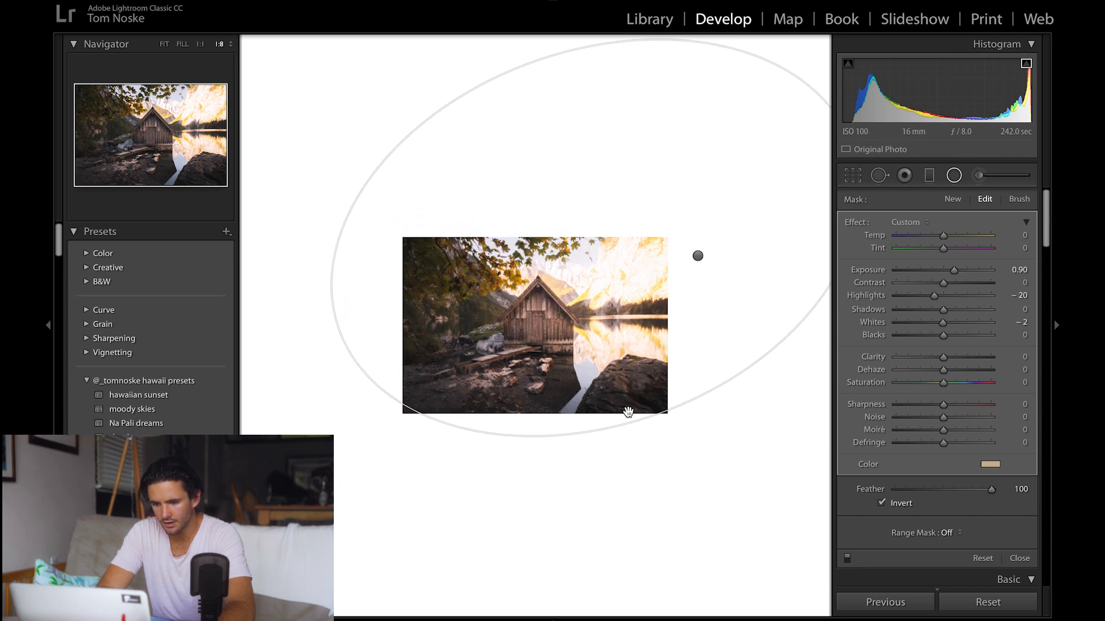
drag(662, 414, 674, 457)
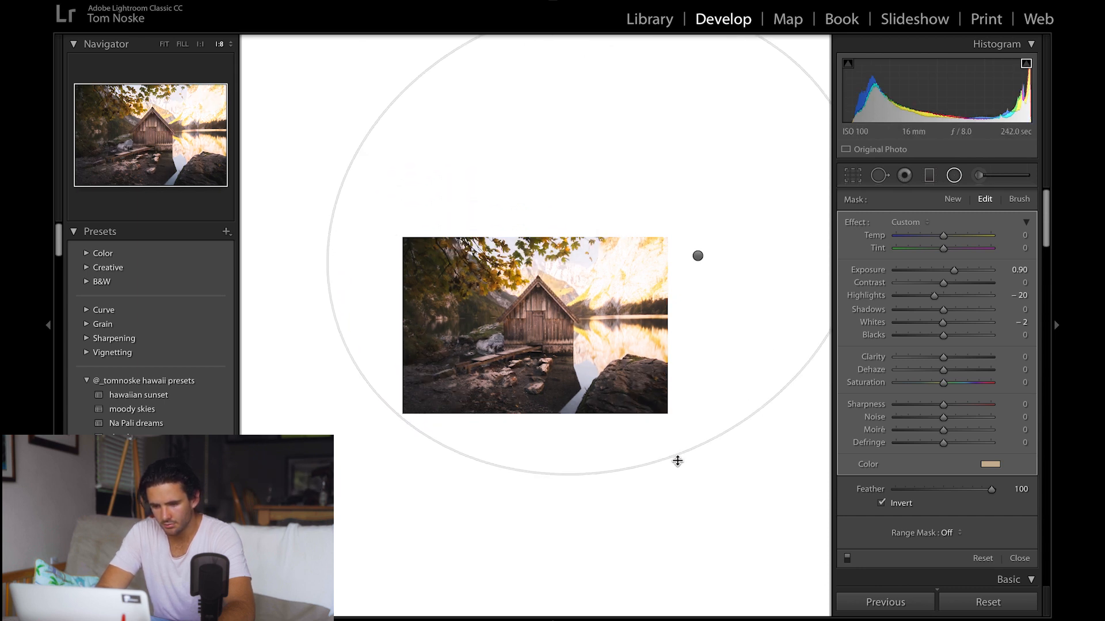
- Reset the copied filter's effects, uninvert it with Feather 55, and reposition and reshape it so the mask falls on the photo's lower-left area
double_click(857, 224)
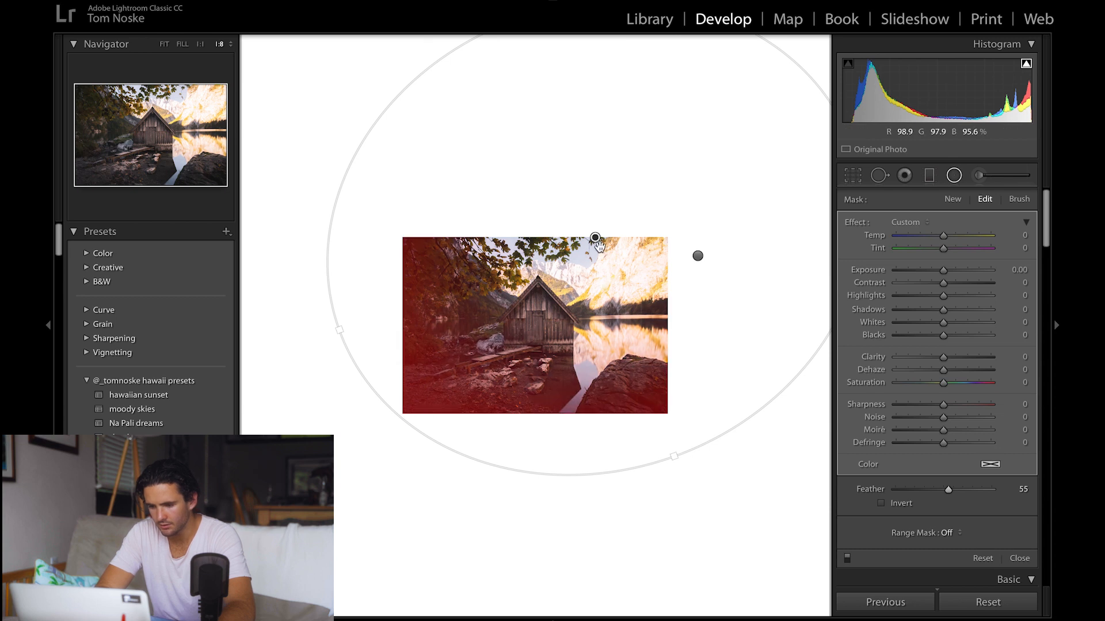
mouse_move(595, 237)
mouse_down()
mouse_move(577, 227)
mouse_move(616, 244)
mouse_move(609, 226)
mouse_up()
key(super+minus)
mouse_move(619, 382)
mouse_down()
mouse_move(616, 400)
mouse_move(627, 370)
mouse_up()
drag(573, 276, 581, 277)
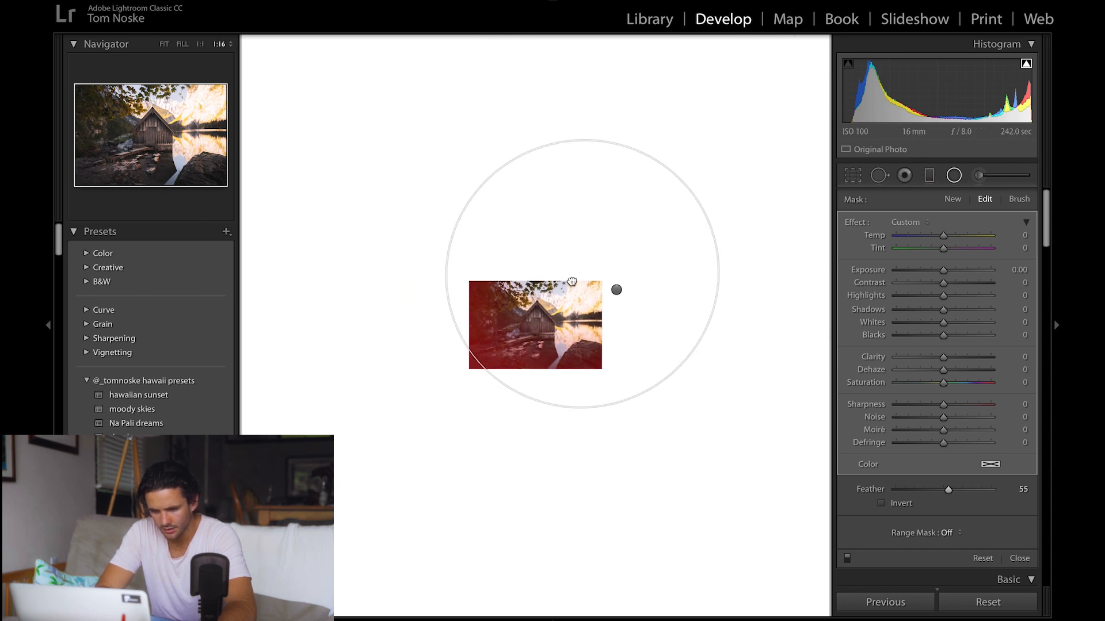
key(super+equal)
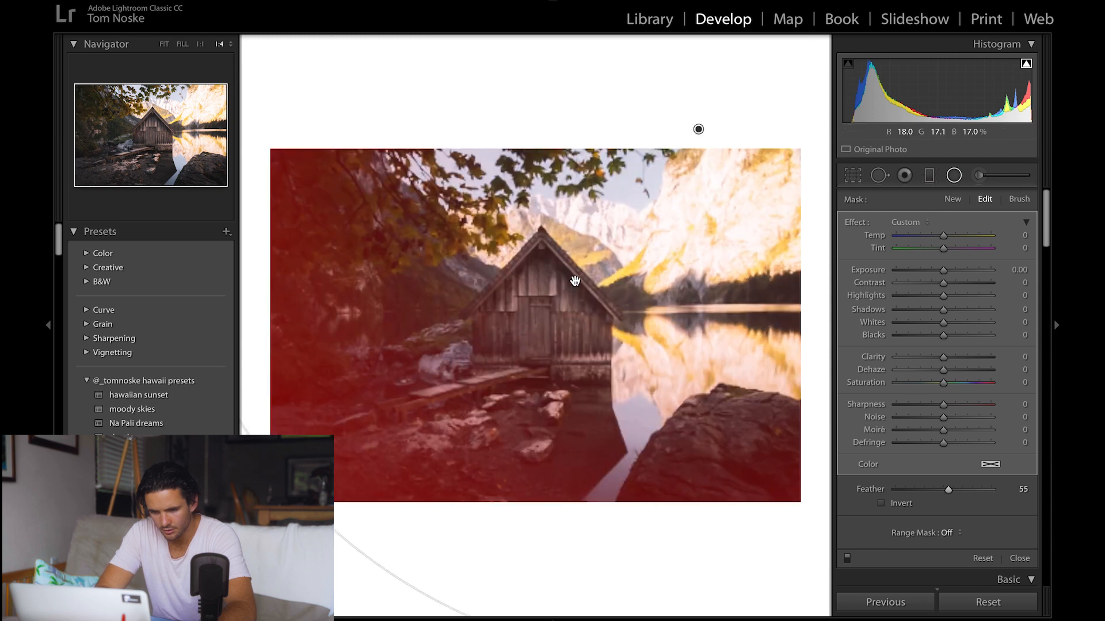
key(o)
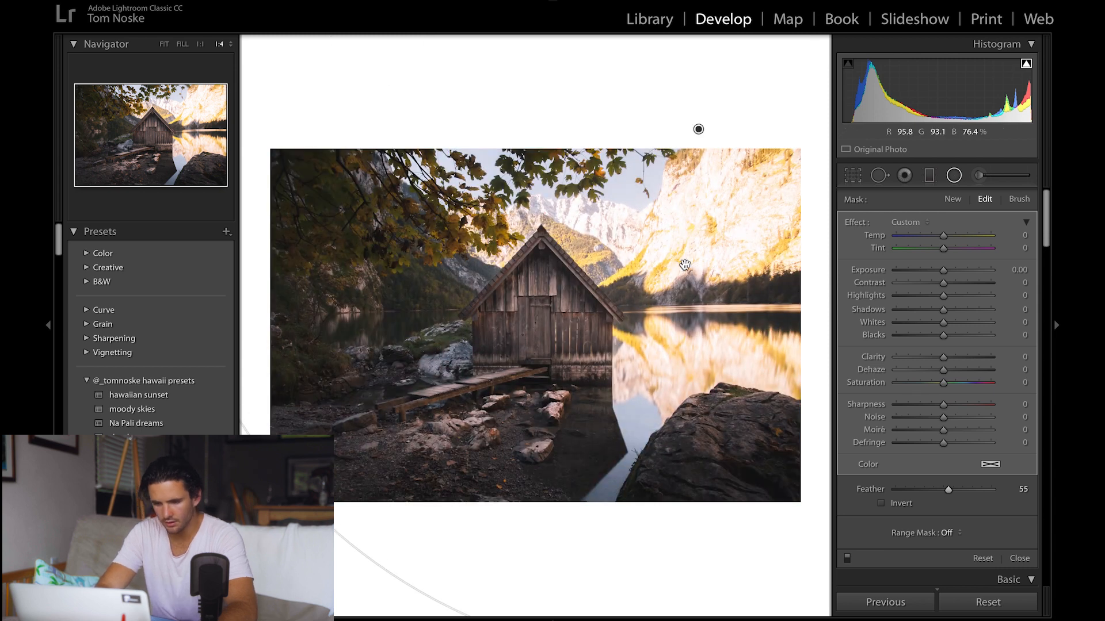
- Darken the copied radial filter's area with an Exposure of -0.70, and close the filter
key(Down)
key(Down)
key(Down)
key(Down)
key(Down)
key(Down)
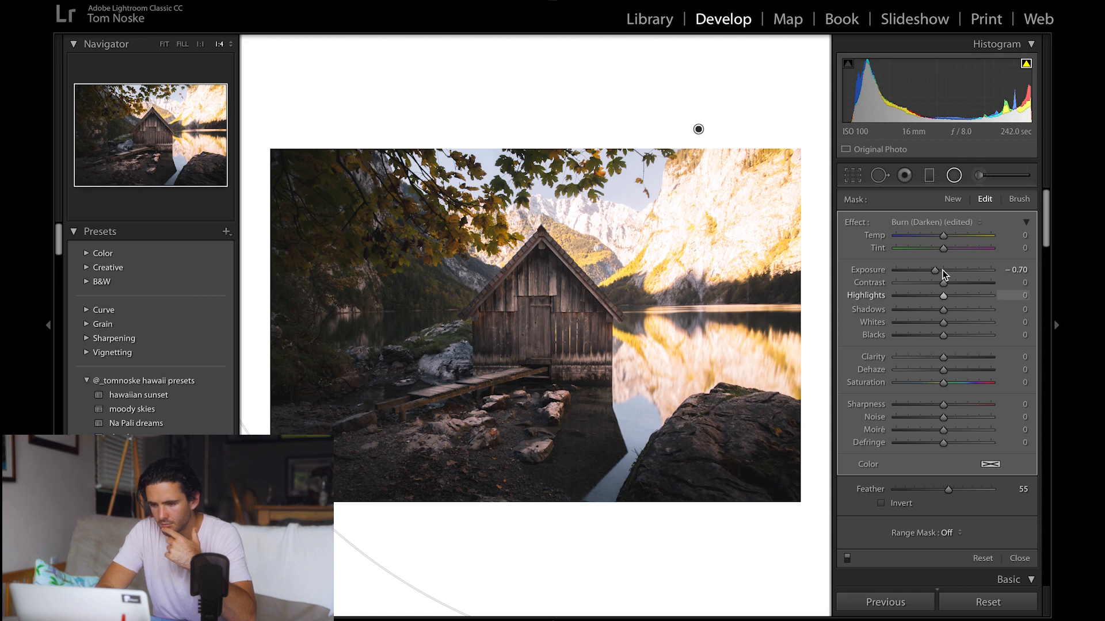
key(Down)
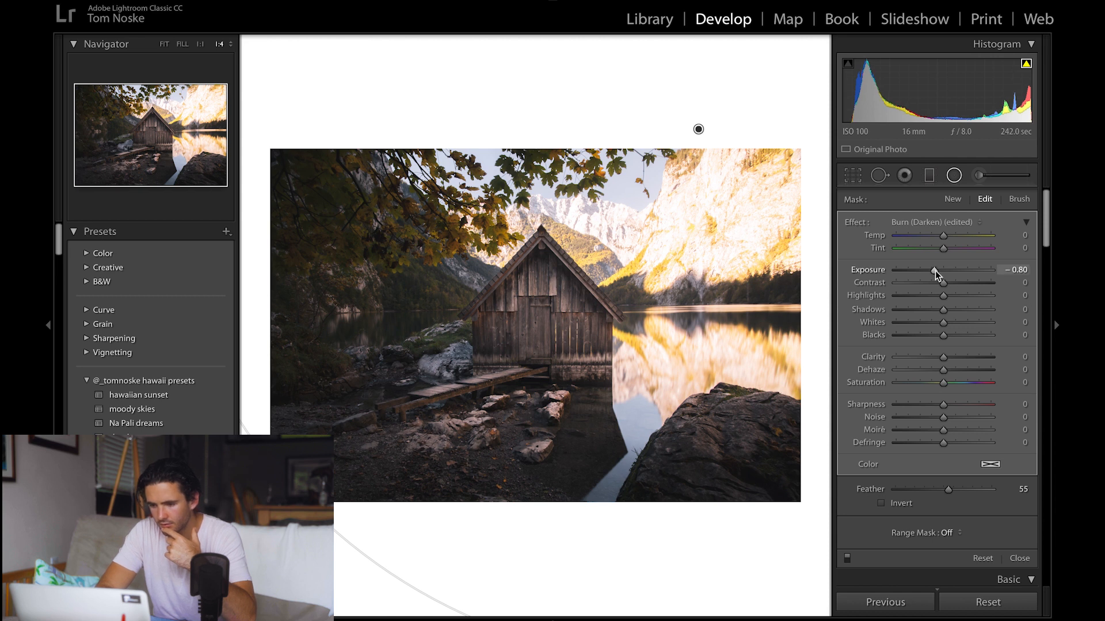
key(Up)
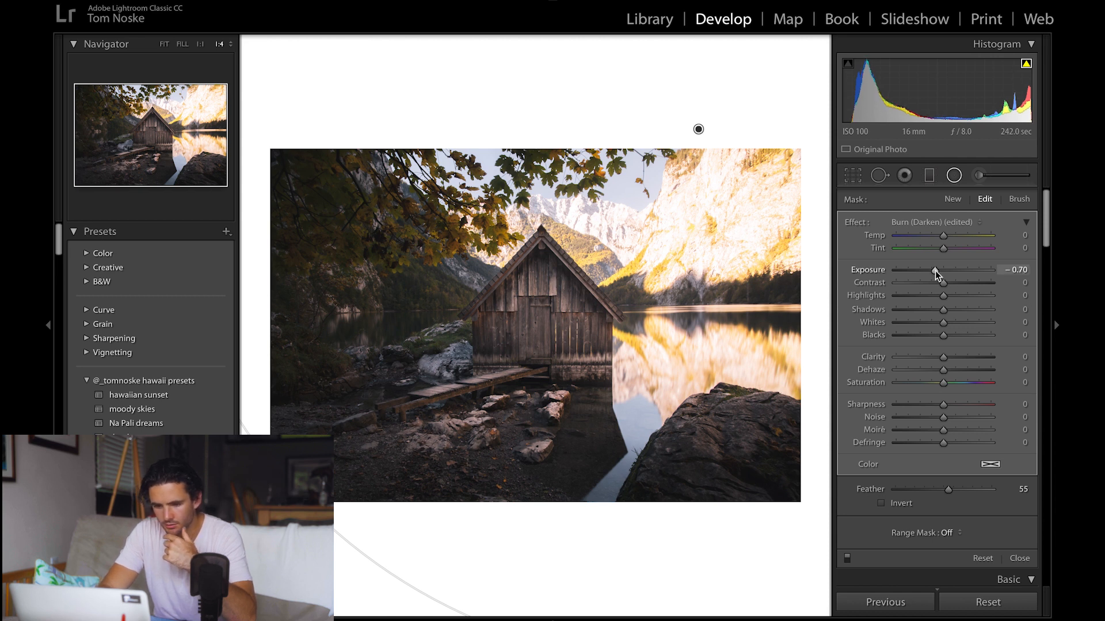
key(ctrl+minus)
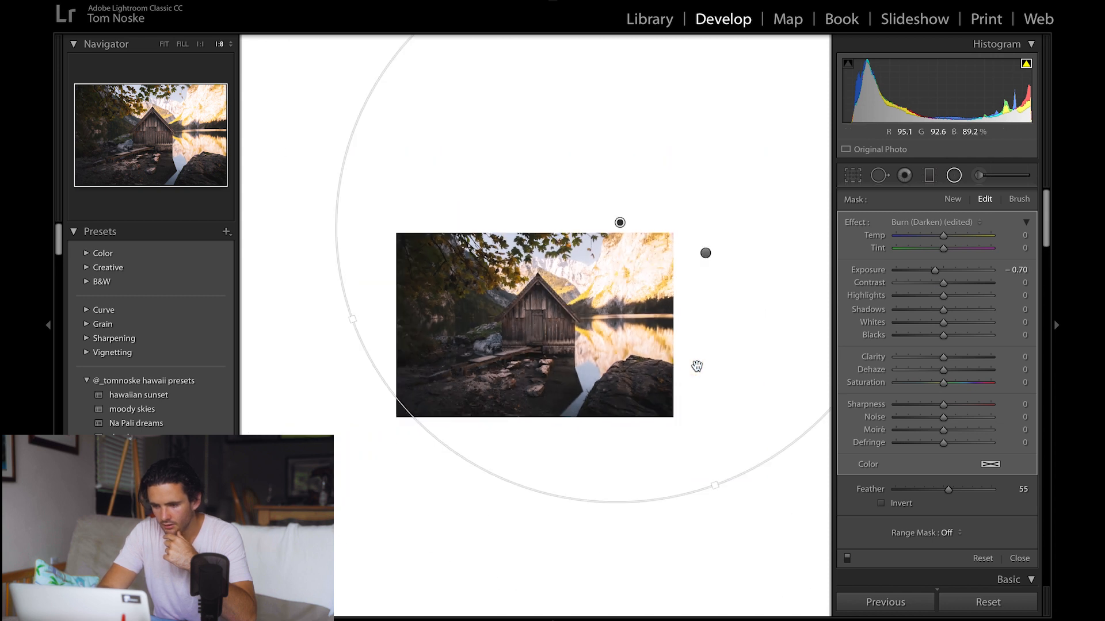
key(shift+m)
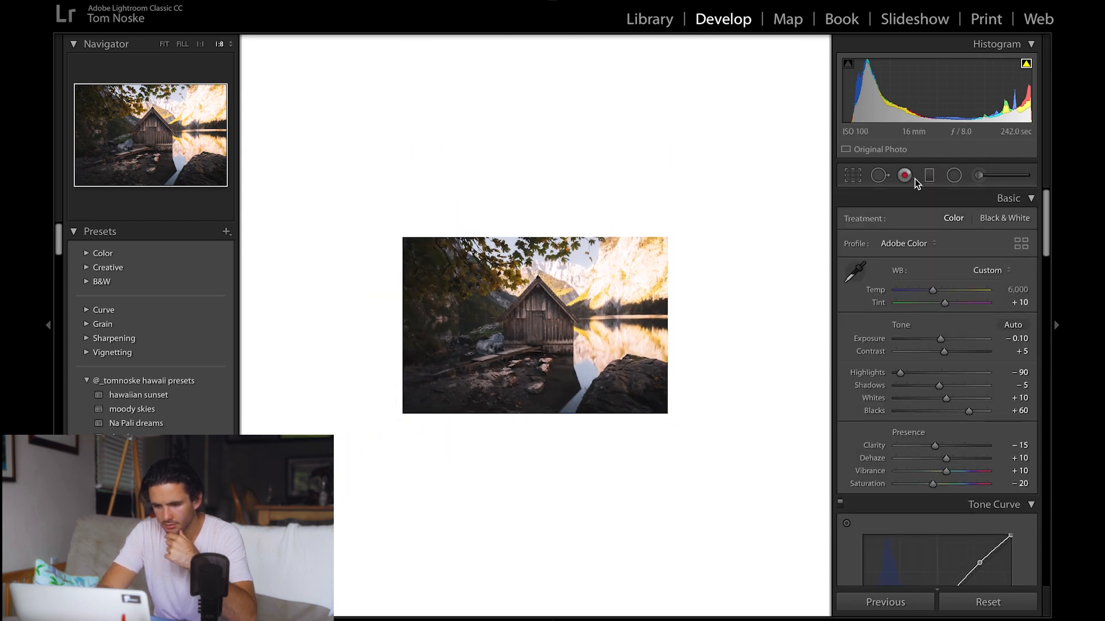
- Duplicate the original warm radial light filter and set the copy's Exposure to 0.50
click(954, 175)
click(697, 258)
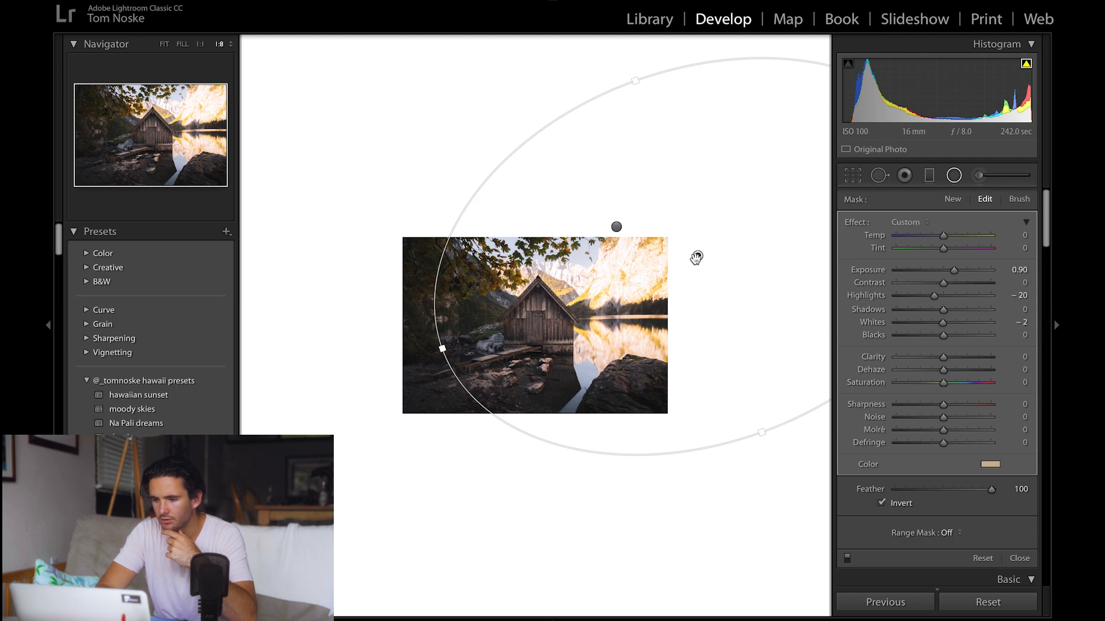
right_click(697, 257)
click(703, 263)
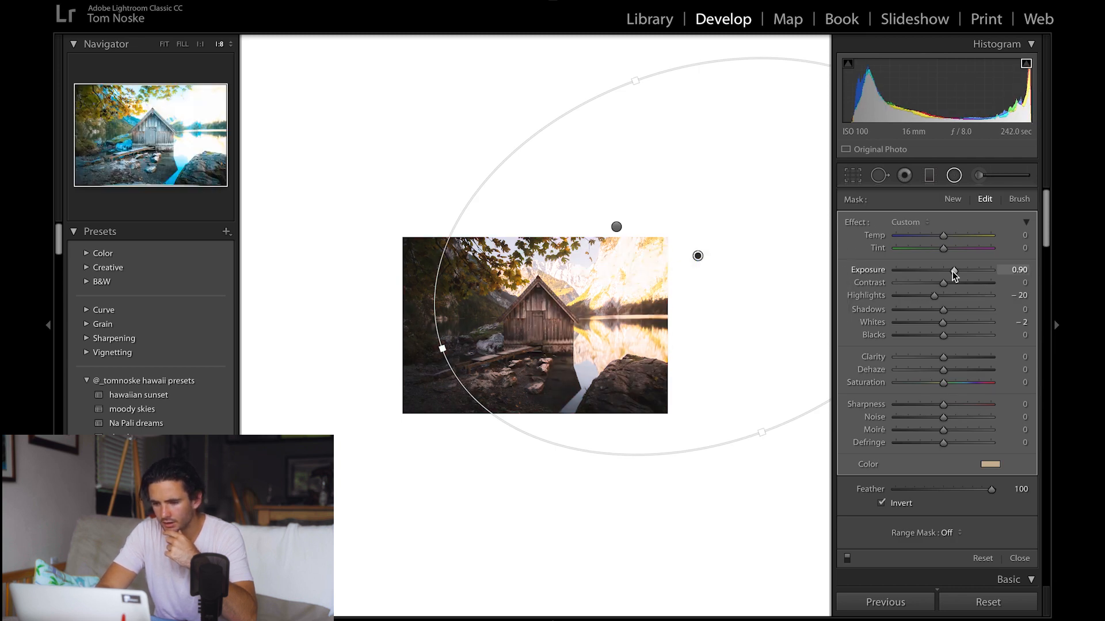
drag(952, 272, 949, 271)
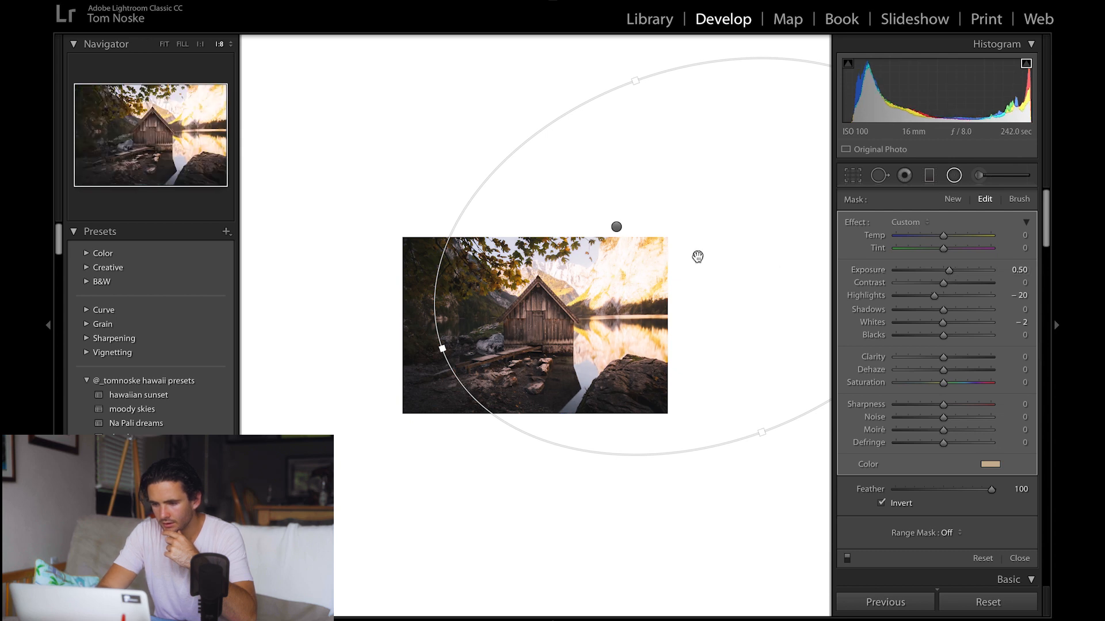
- Move the new light filter farther beyond the photo's right edge, widen it back past the boathouse, and set its Dehaze to -20
drag(711, 258, 811, 231)
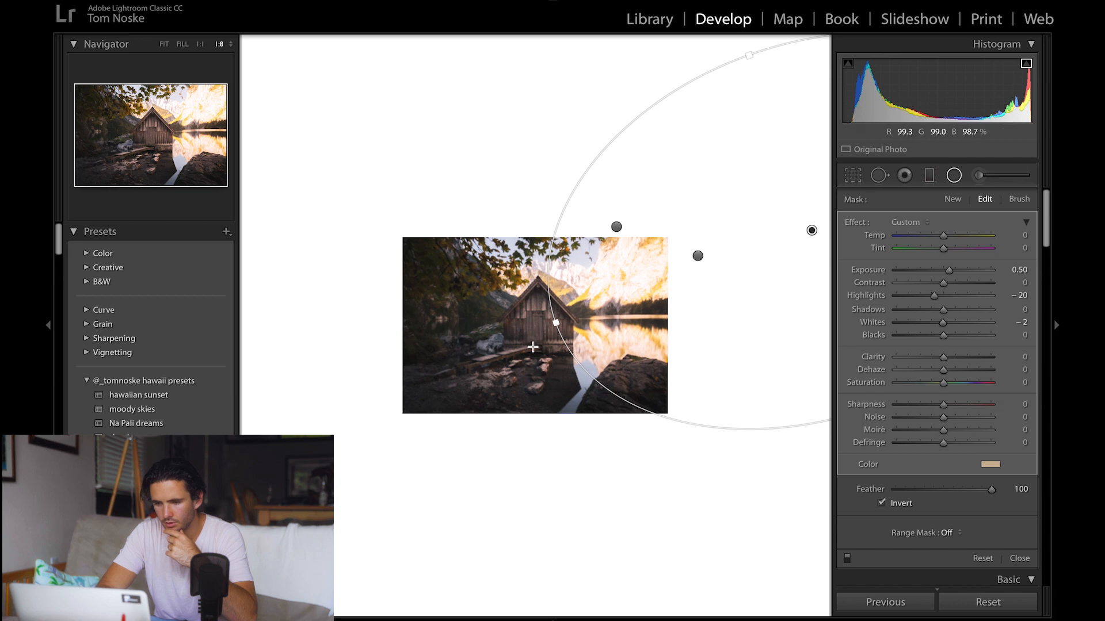
drag(557, 323, 461, 353)
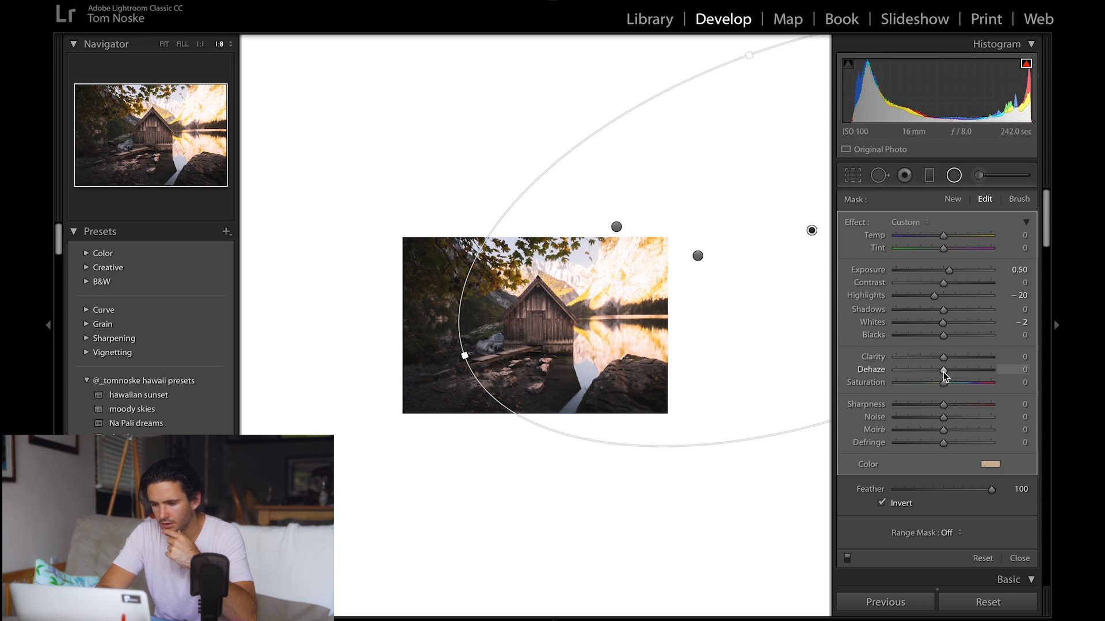
drag(944, 377, 934, 373)
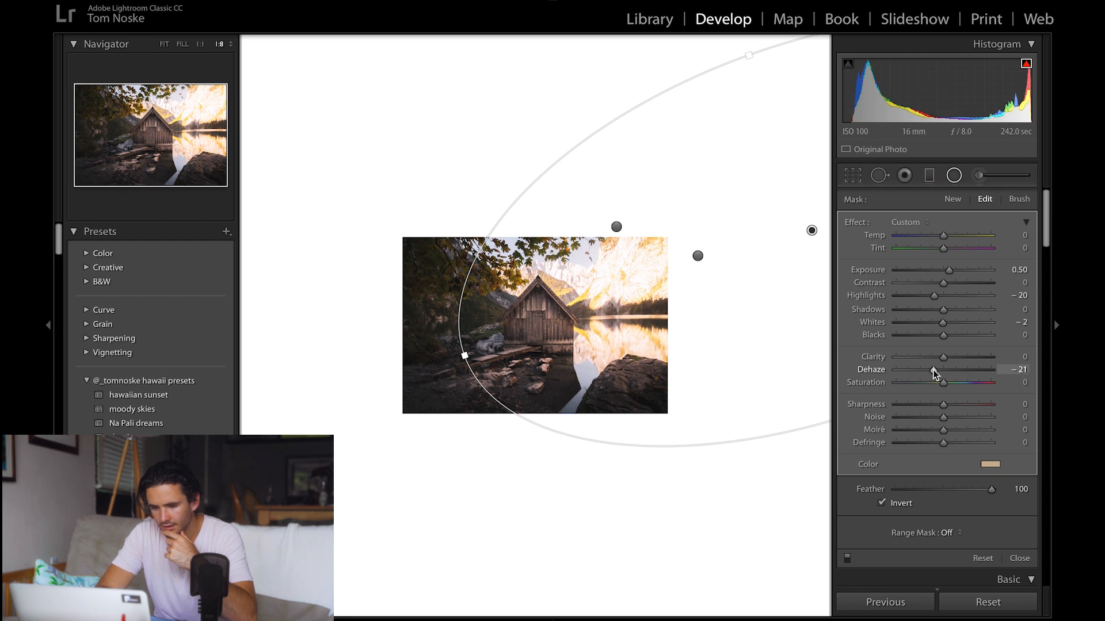
key(ctrl+equal)
key(ctrl+equal)
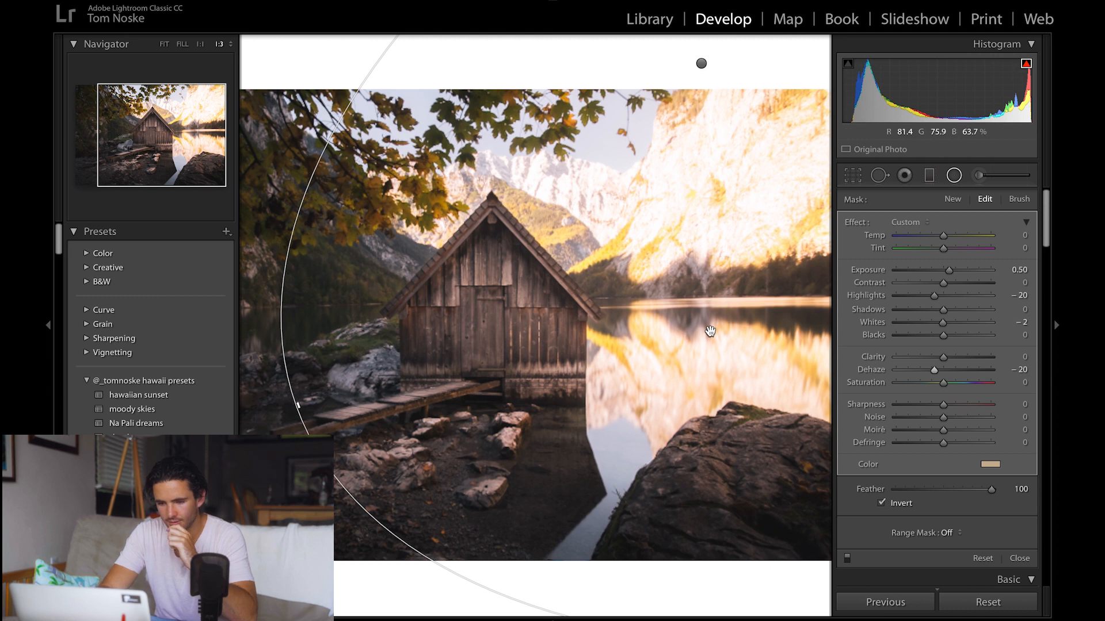
- Close the radial filter and view the original photo against the graded version
key(shift+m)
key(ctrl+minus)
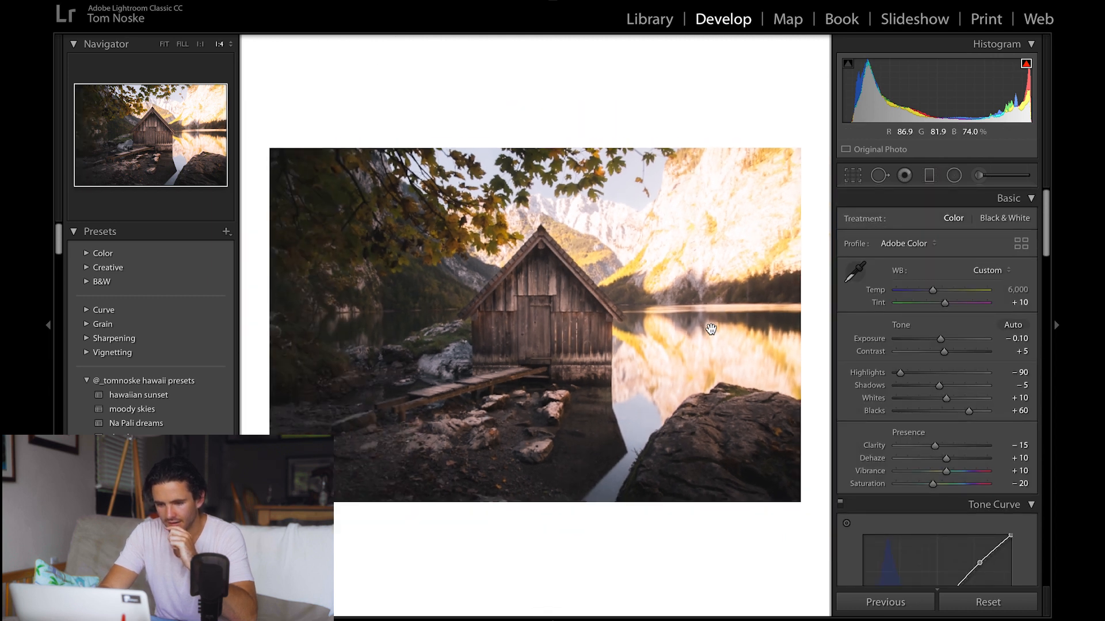
key(backslash)
key(backslash)
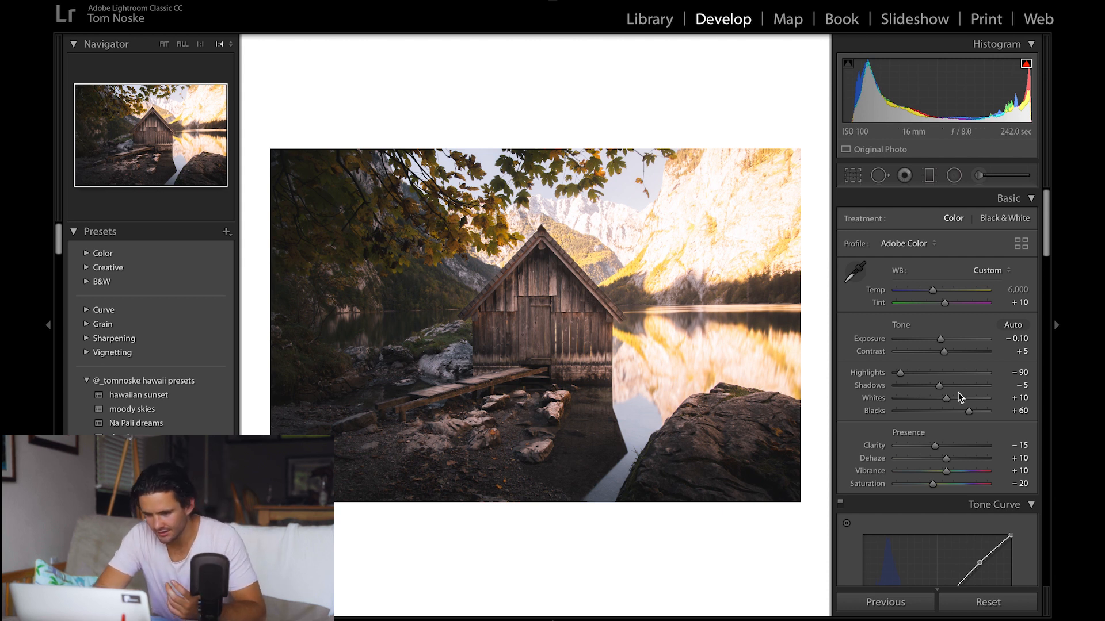
- Set the photo's global Vibrance to +20
drag(946, 471, 950, 471)
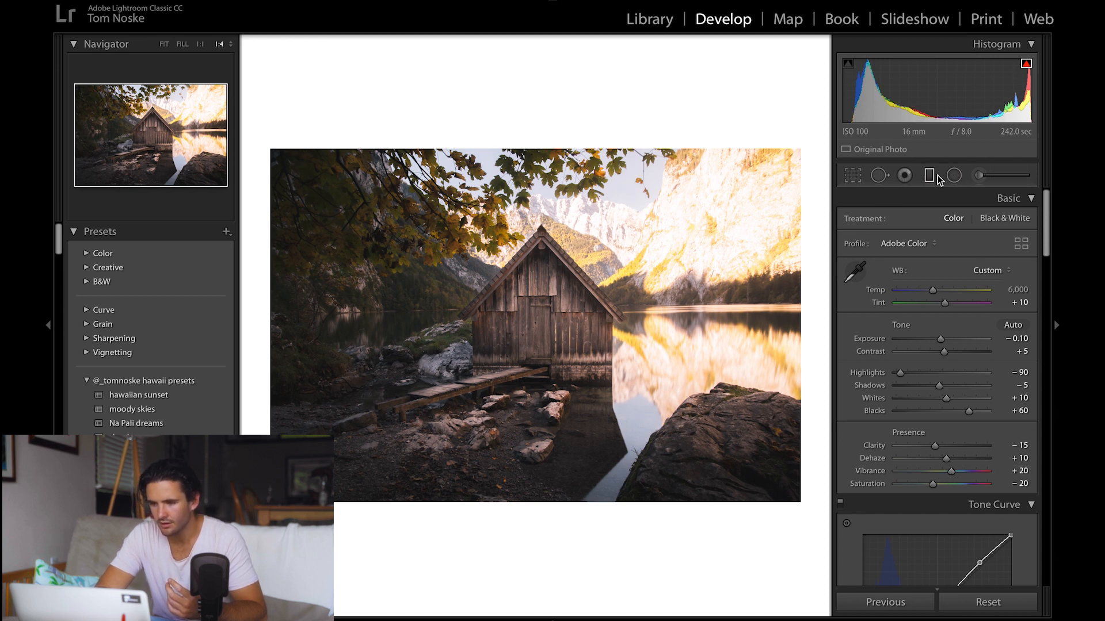
- Draw a slanted graduated filter across the boathouse, set its Exposure to 0.10, close it, and compare the photo with the original
key(m)
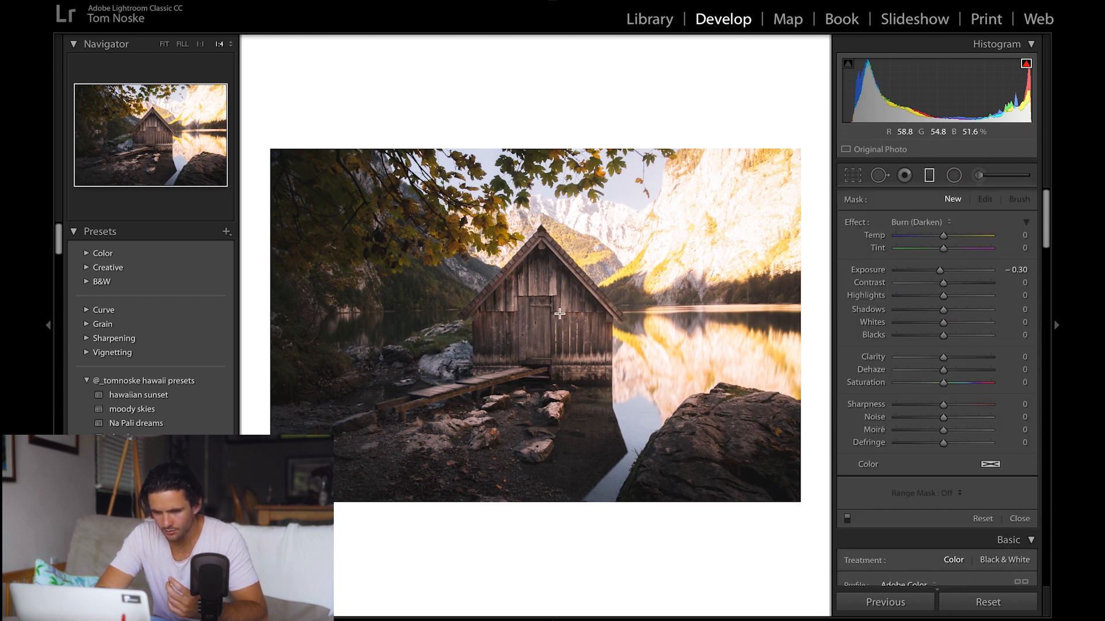
drag(682, 272, 551, 322)
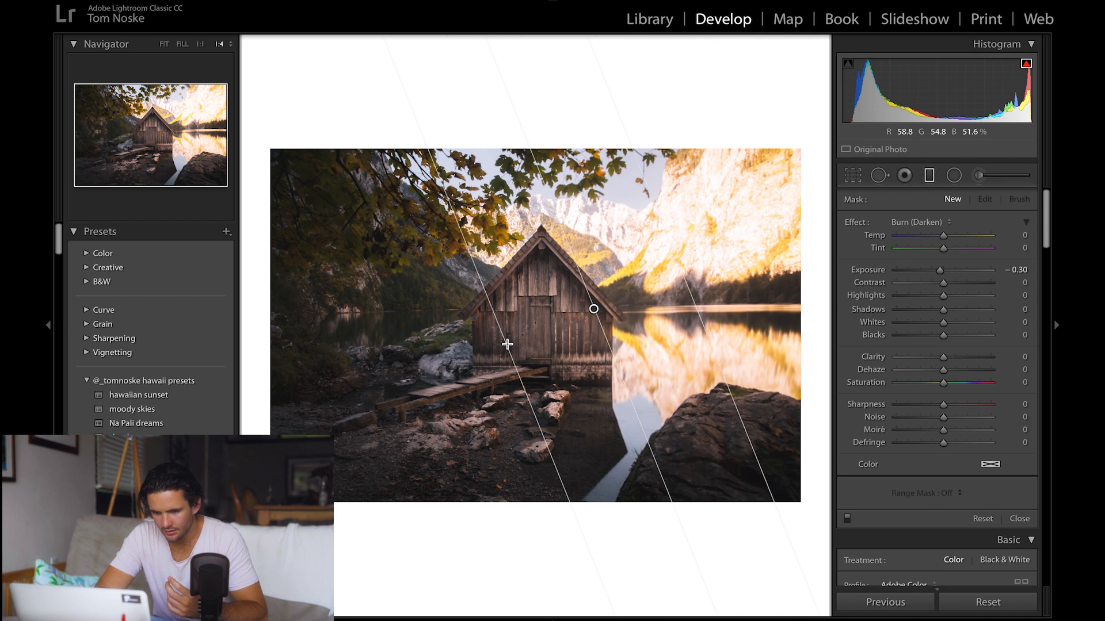
drag(593, 310, 526, 327)
click(942, 270)
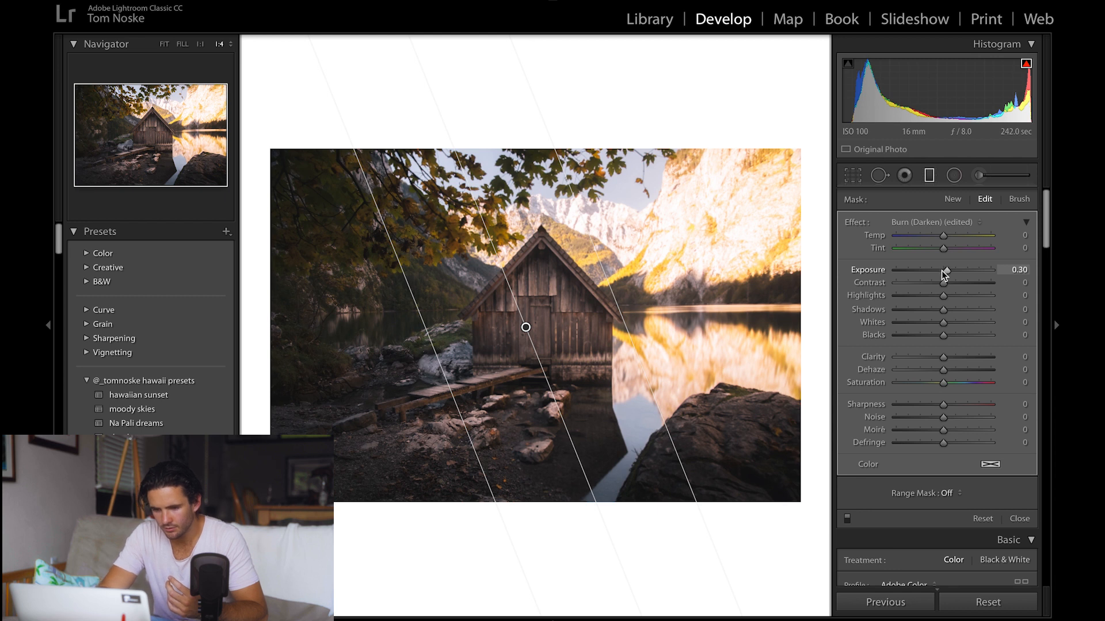
key(Up)
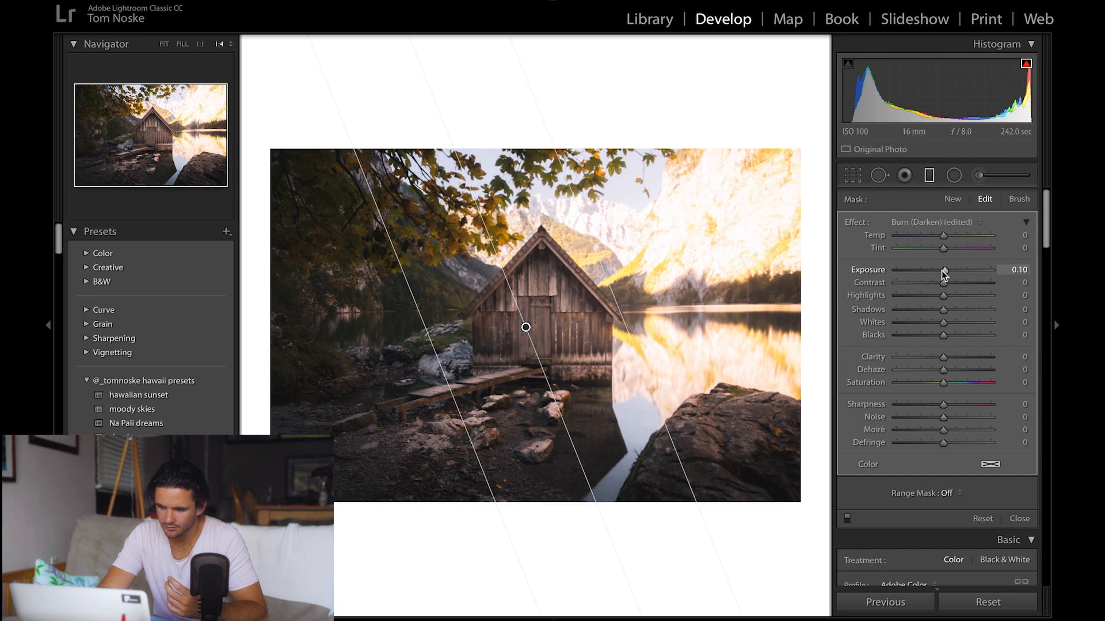
key(m)
key(backslash)
key(backslash)
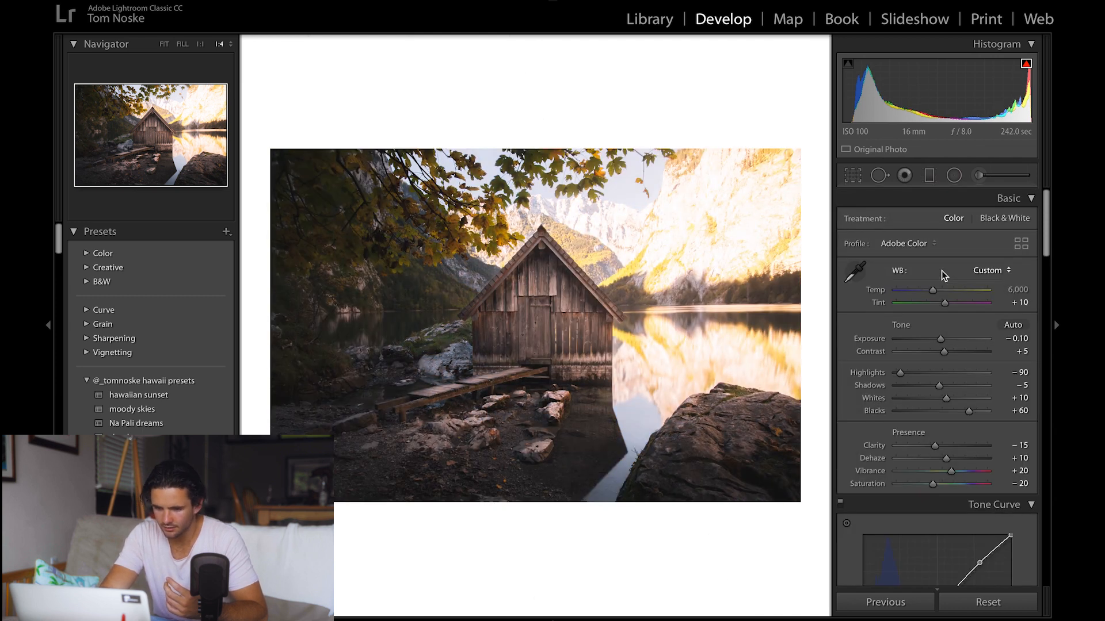
- Delete the graduated filter over the boathouse, close the tool, and compare the photo with the original
click(929, 175)
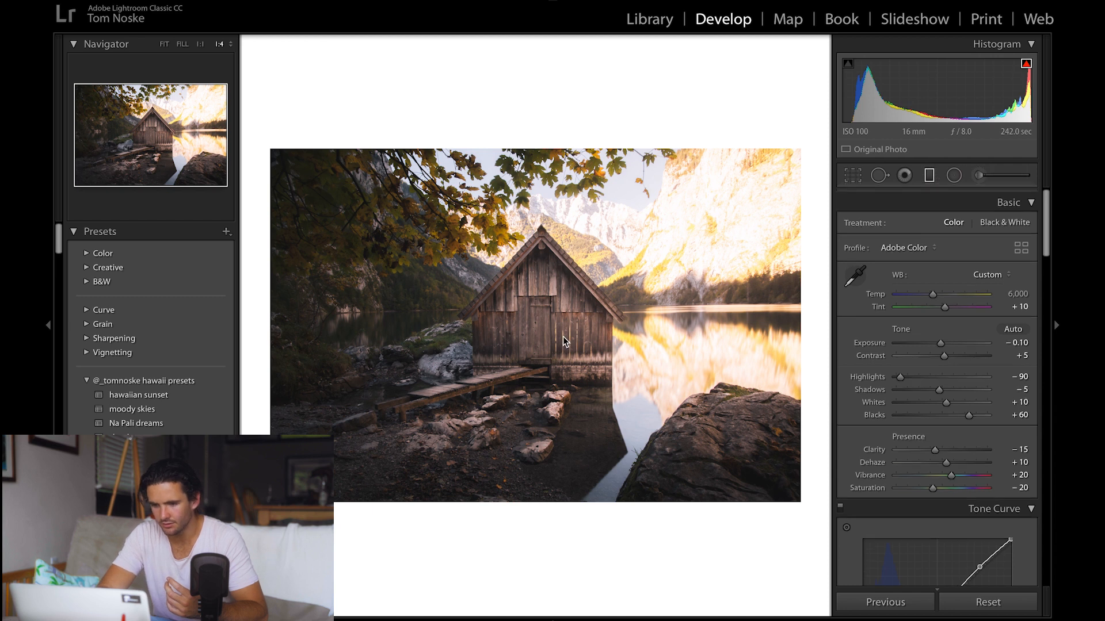
click(528, 325)
key(Delete)
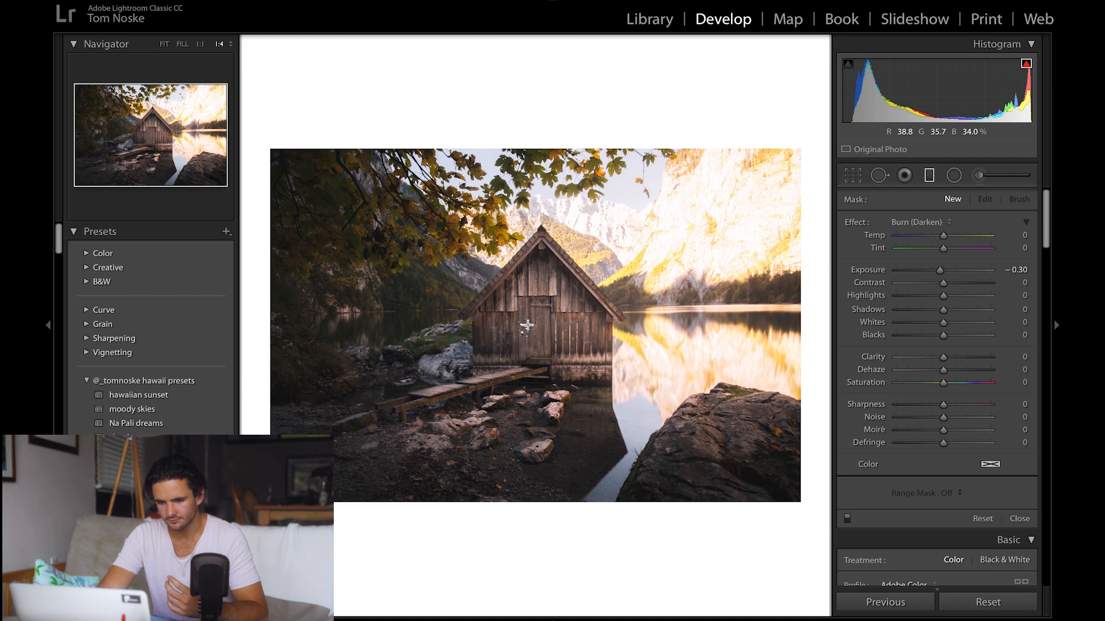
key(m)
key(backslash)
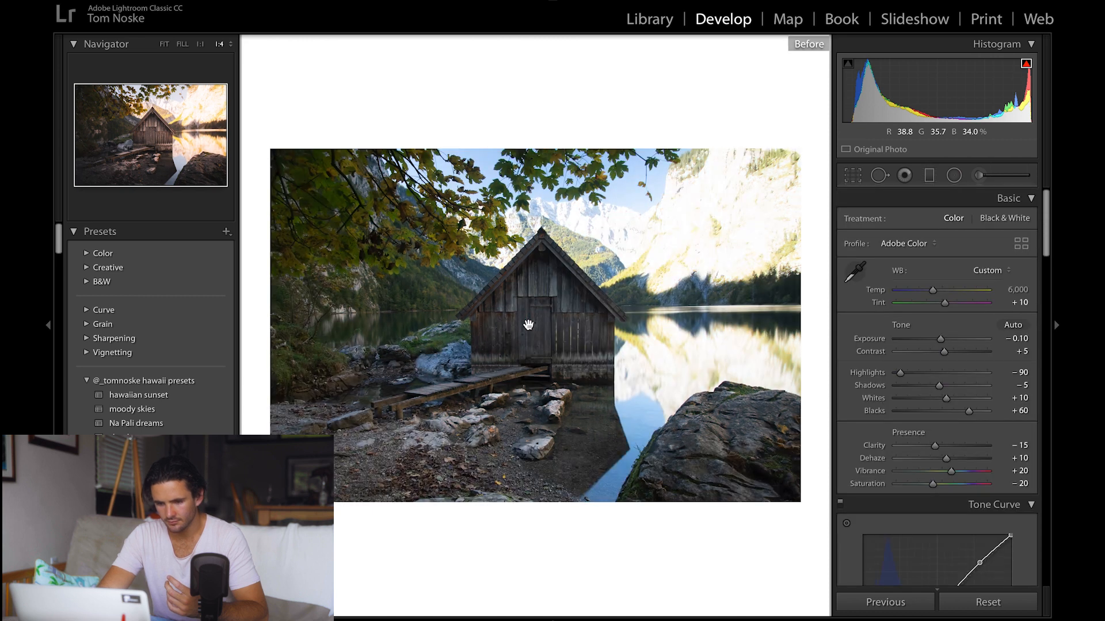
key(backslash)
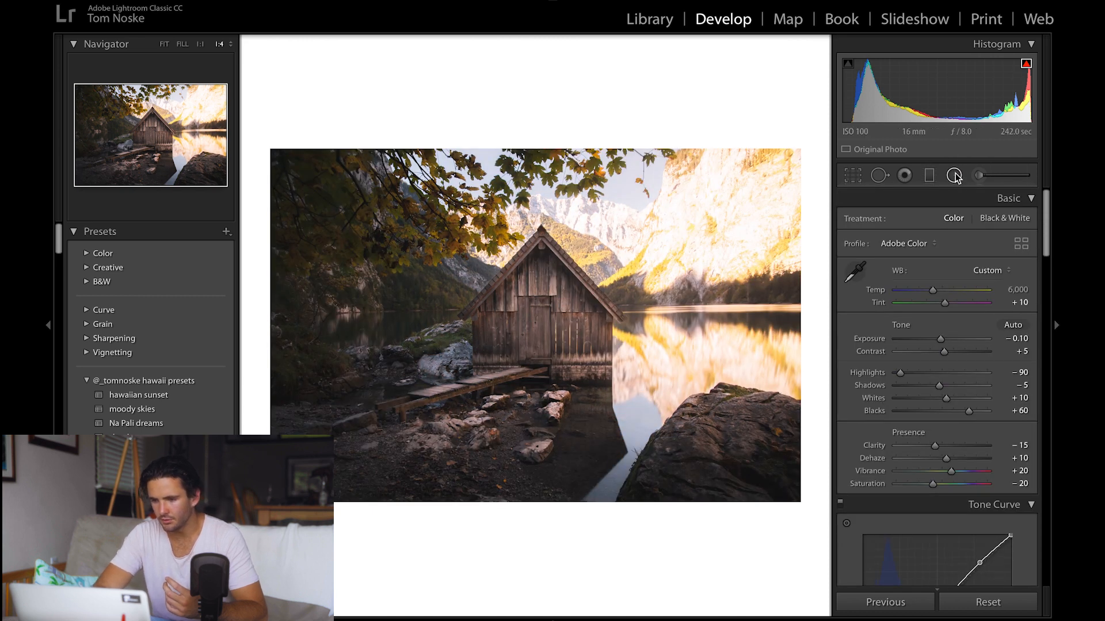
- Select the warm radial light filter beyond the photo's right edge and raise its Exposure to 1.10
key(super+minus)
key(super+minus)
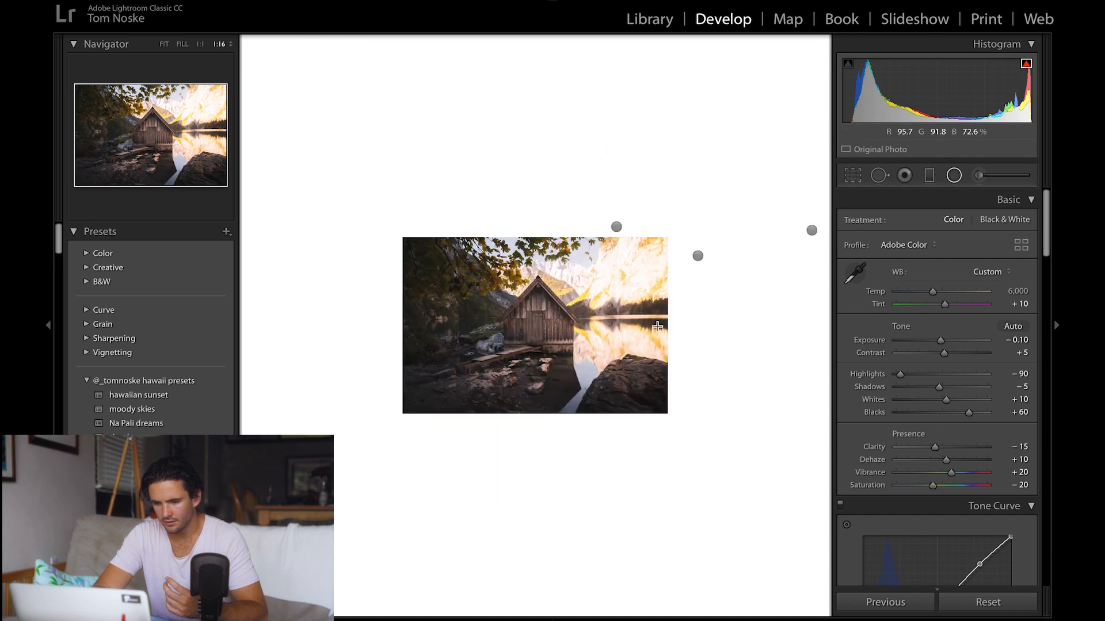
click(616, 290)
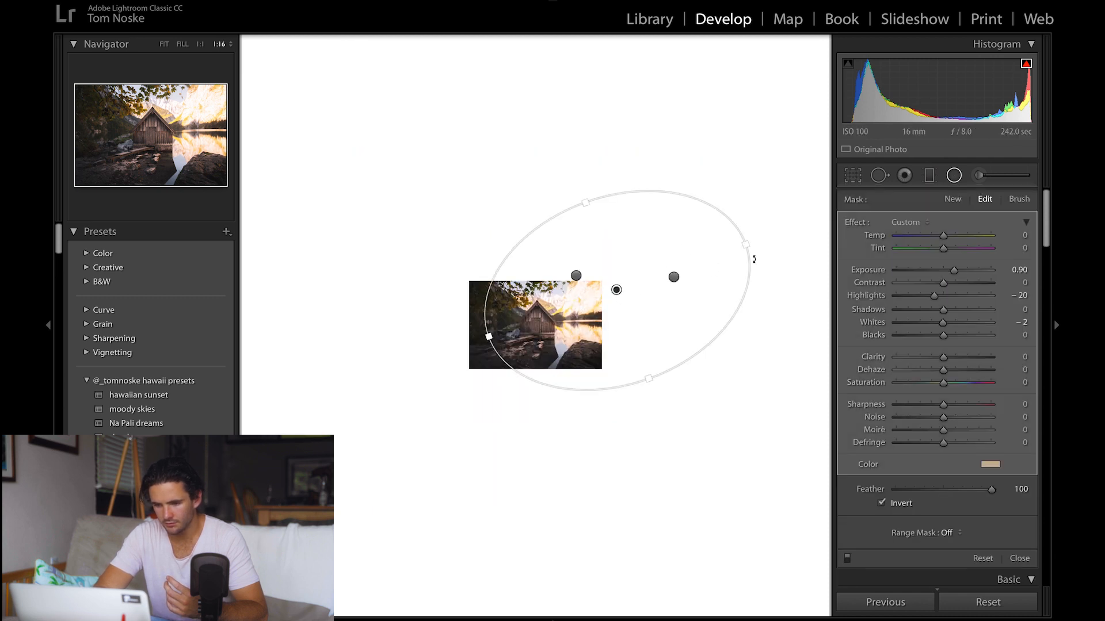
key(super+equal)
key(super+equal)
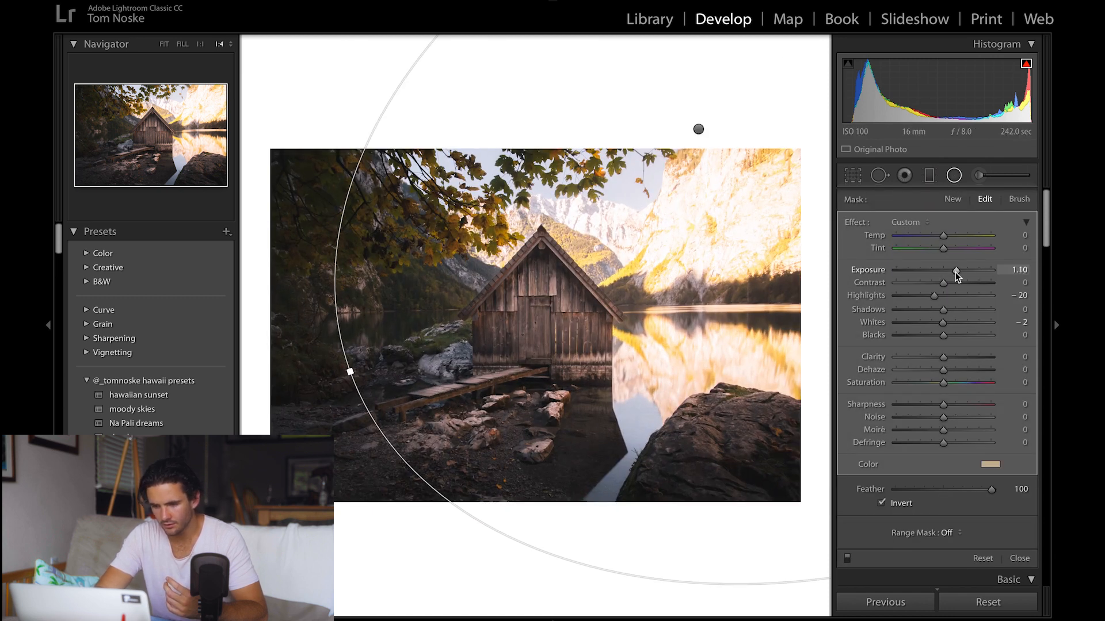
- Check the foreground brush mask's coverage with its overlay, set the mask's Exposure to -1.10, and close the brush
click(978, 175)
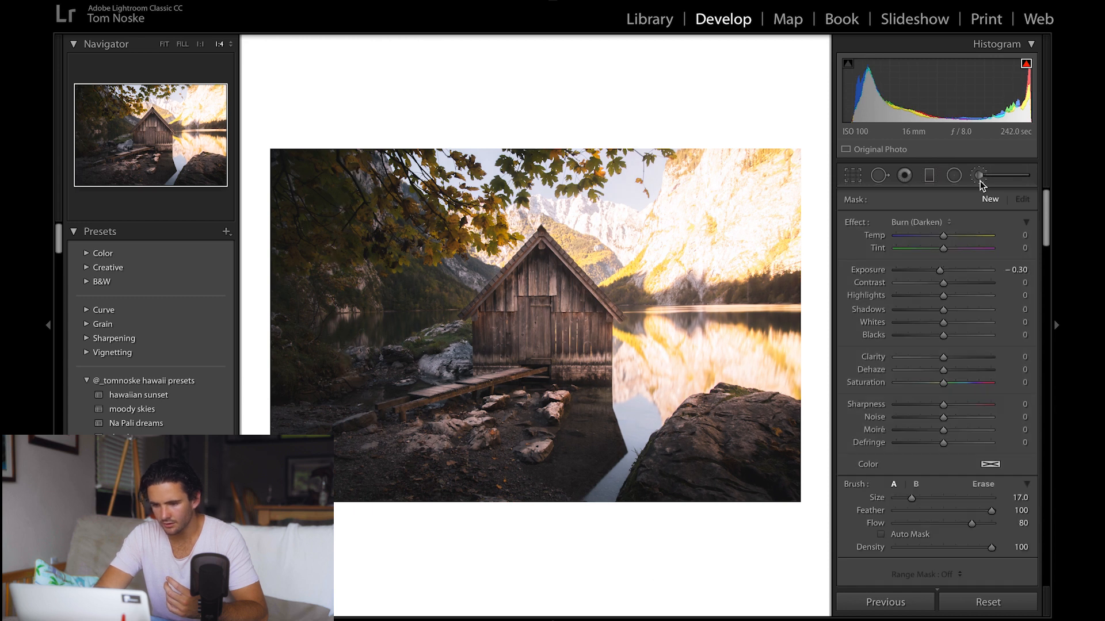
click(793, 477)
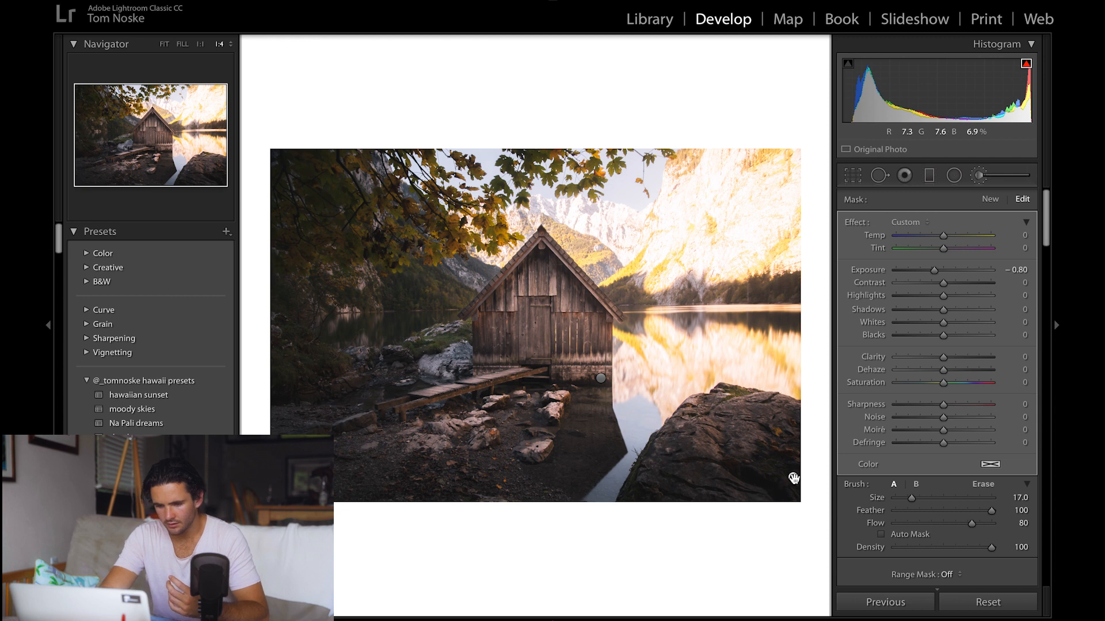
key(o)
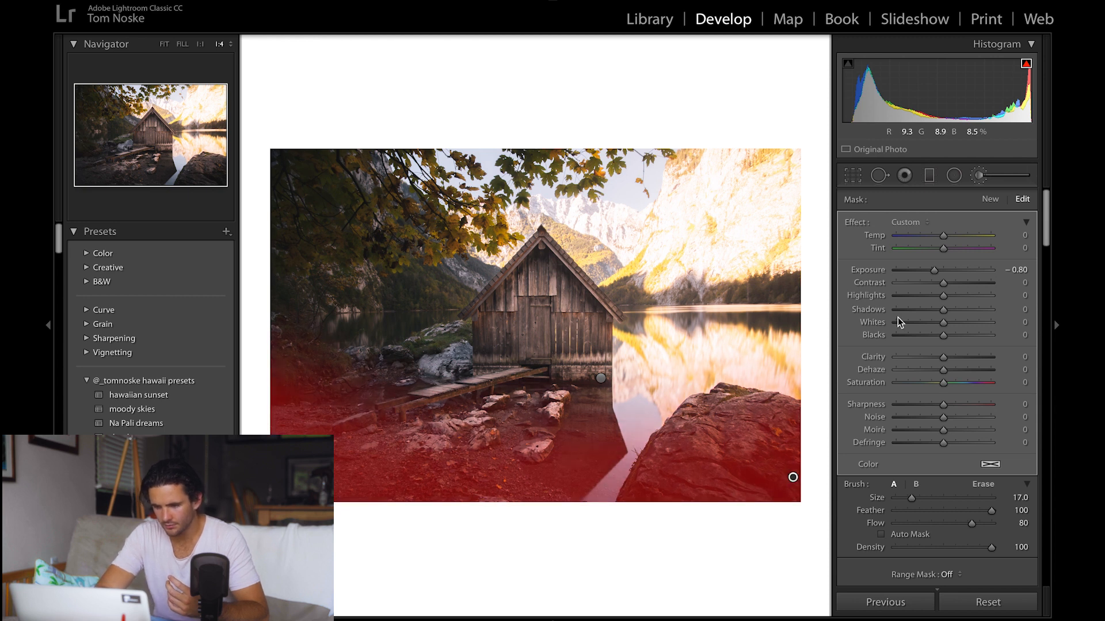
key(o)
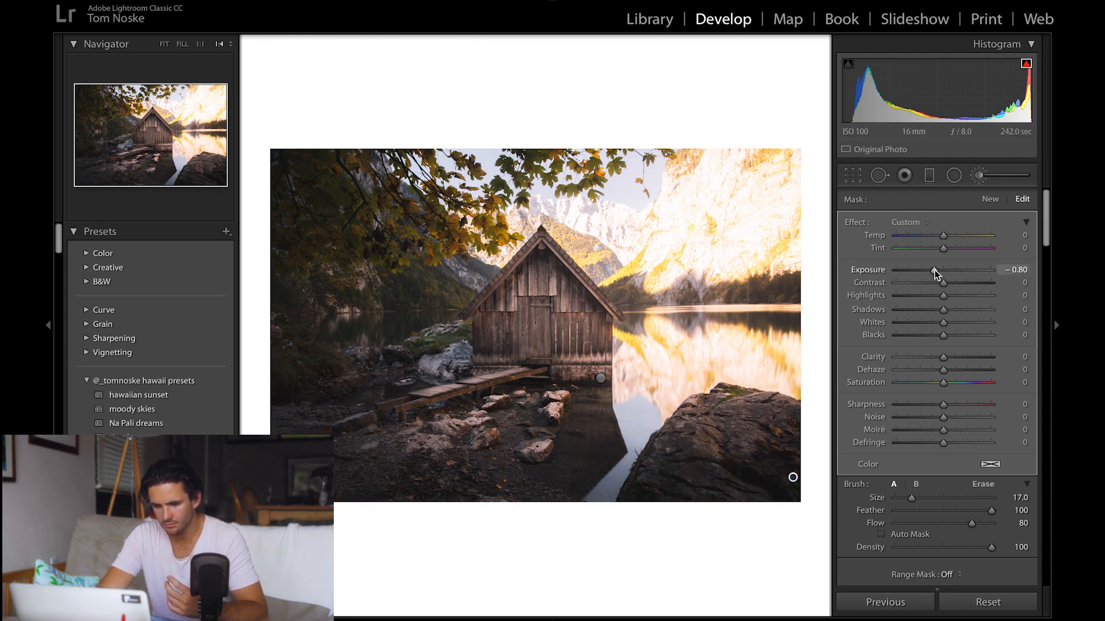
key(Down)
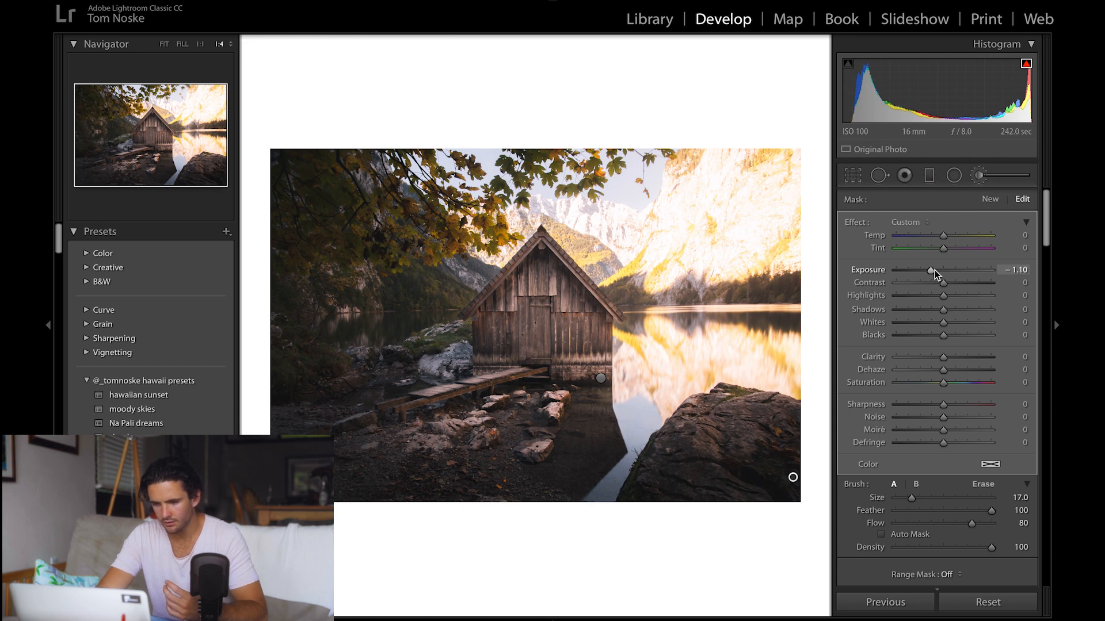
key(k)
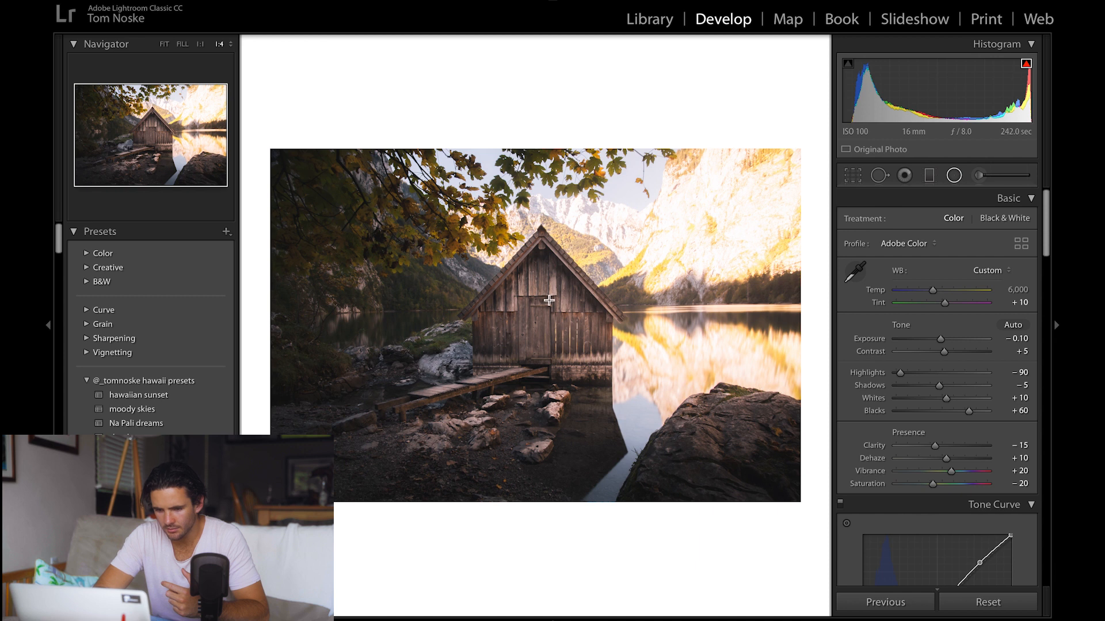
- Draw a radial filter centred on the boathouse and enlarge it to take in the surrounding shore and water
key(shift+m)
drag(441, 382, 445, 376)
drag(589, 268, 542, 320)
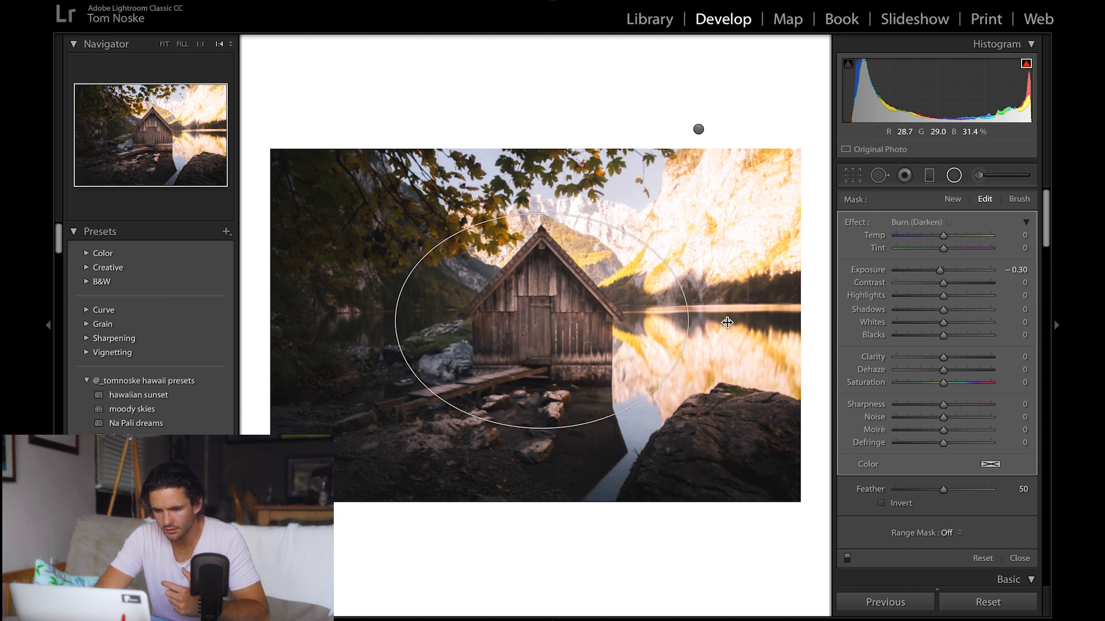
drag(688, 321, 726, 320)
drag(541, 194, 542, 190)
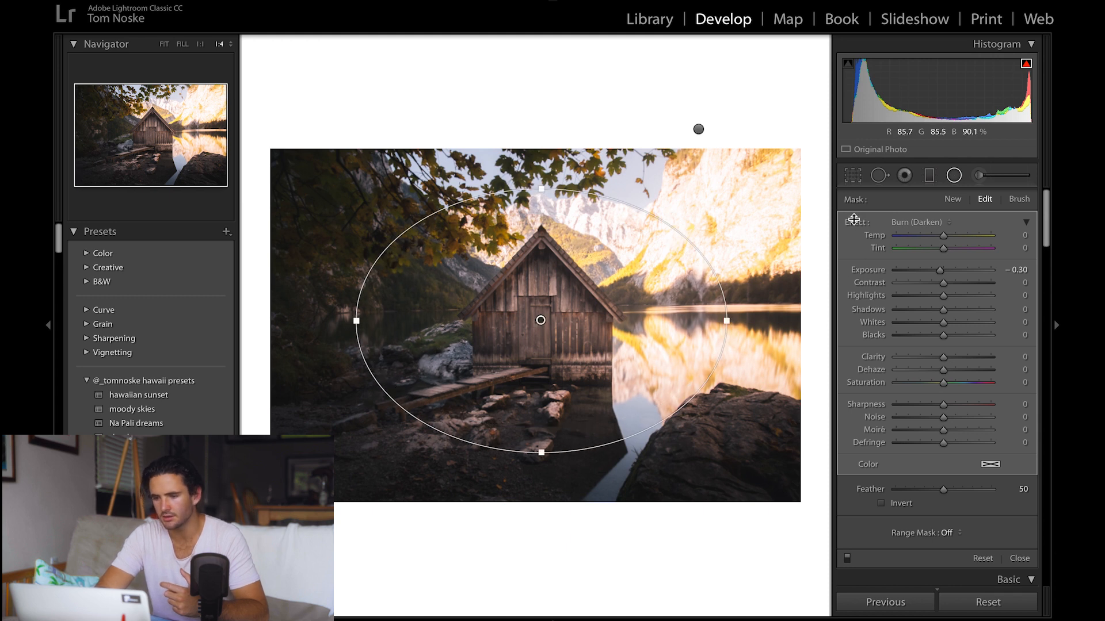
- Give the boathouse radial filter Feather 100, invert it, set Exposure to 0.10 and Clarity to 4, and close it
drag(1049, 493, 1057, 493)
click(881, 503)
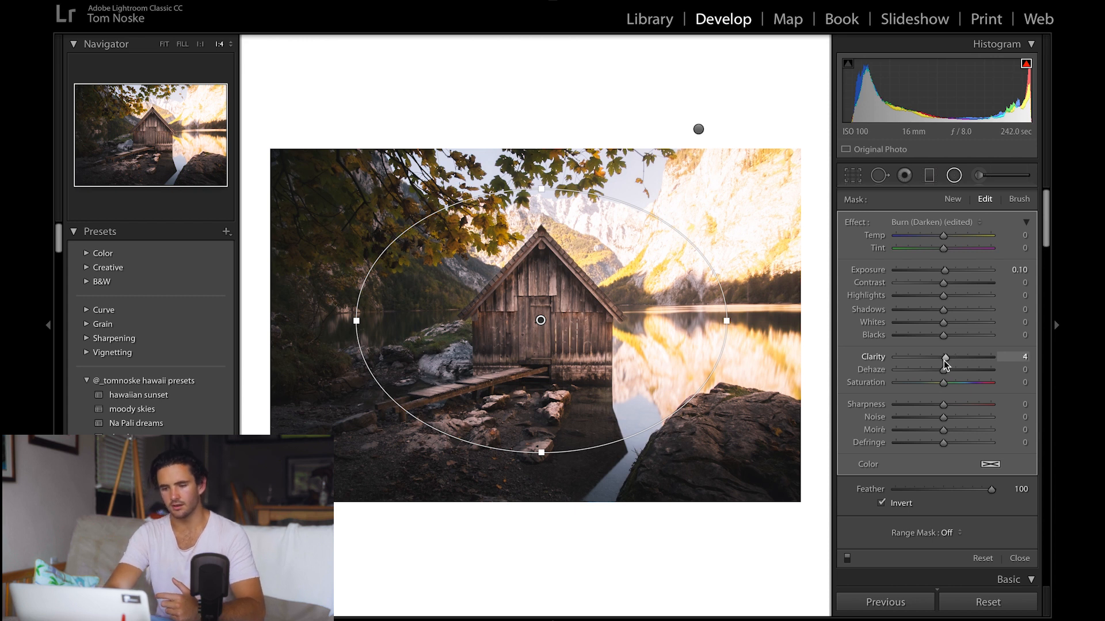
key(shift+m)
- Switch repeatedly between the original and graded versions to judge the boathouse edit
key(backslash)
key(backslash)
key(backslash)
key(backslash)
key(backslash)
key(backslash)
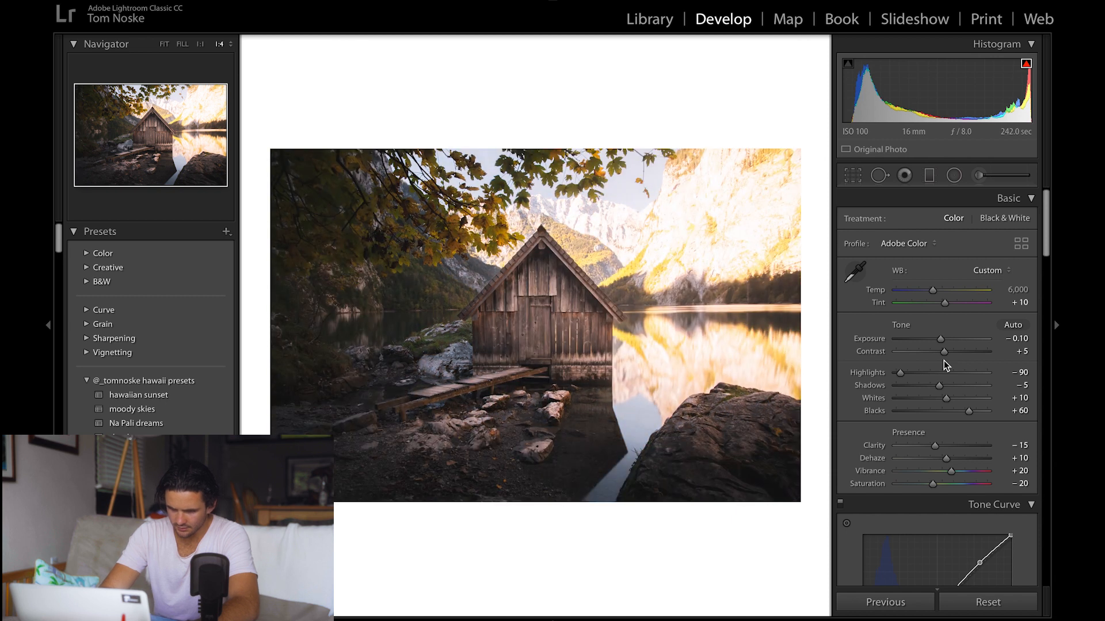
- On the RGB tone curve, lift the black point, hold down the shadows, and place the midpoint at about 51.0 / 52.2 %
scroll(958, 406, down, 3)
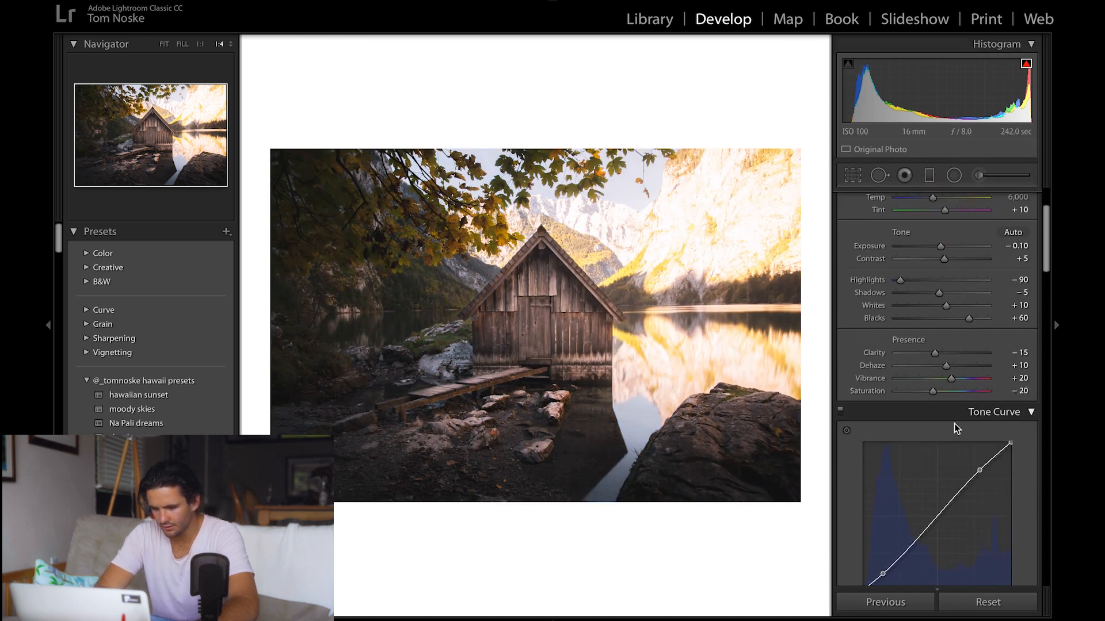
scroll(954, 429, down, 3)
click(986, 500)
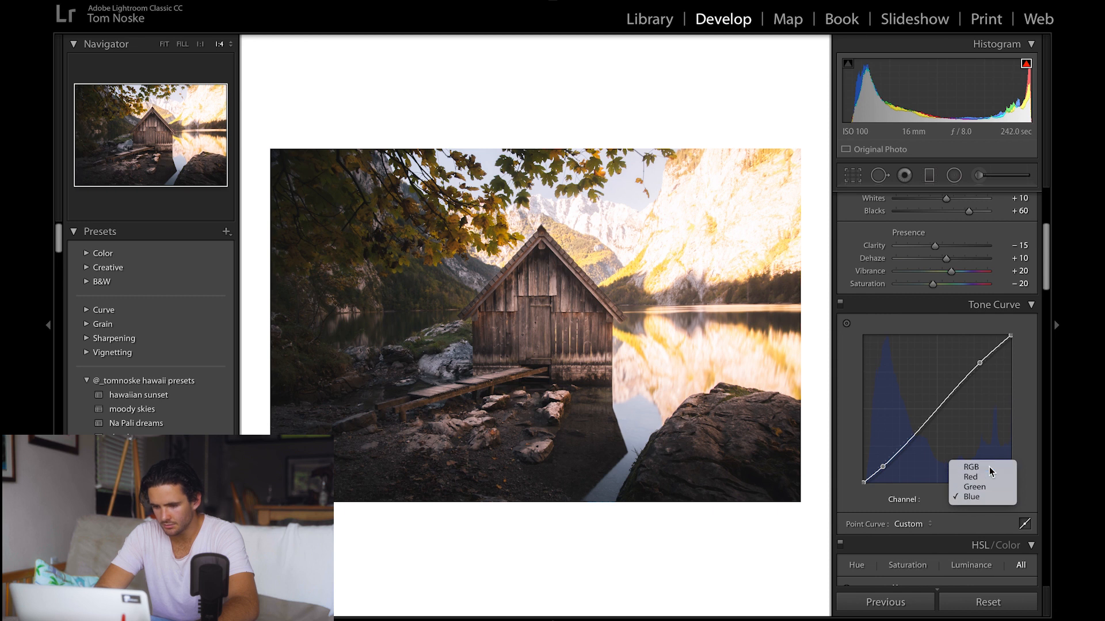
click(989, 467)
drag(901, 449, 853, 458)
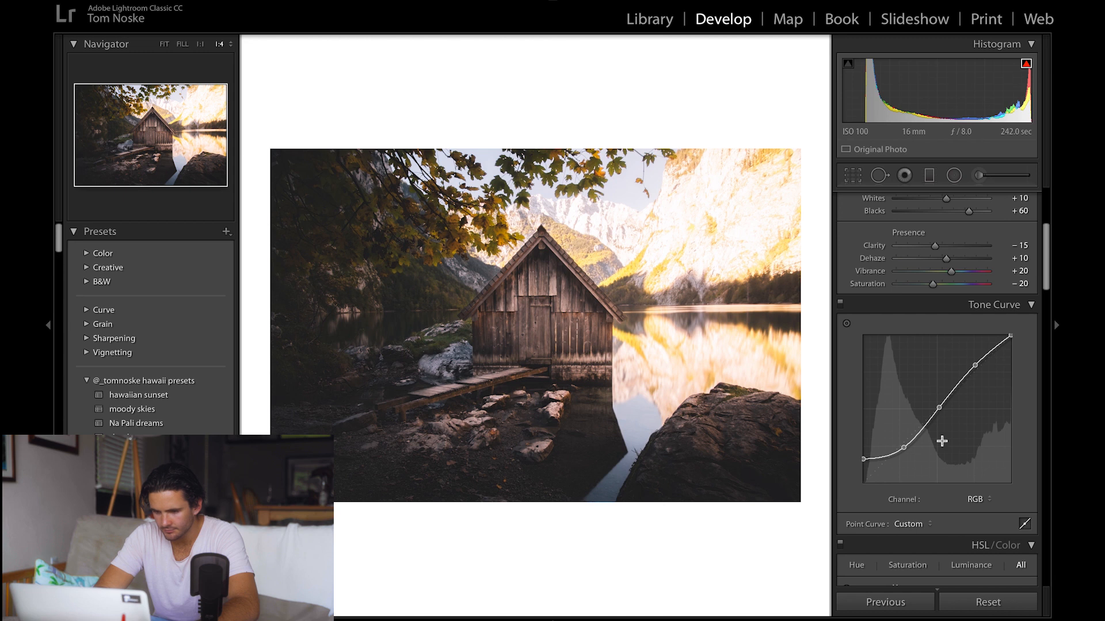
click(939, 409)
drag(940, 407, 938, 405)
- Set the global Shadows to -8 and Blacks to +70
scroll(937, 404, up, 2)
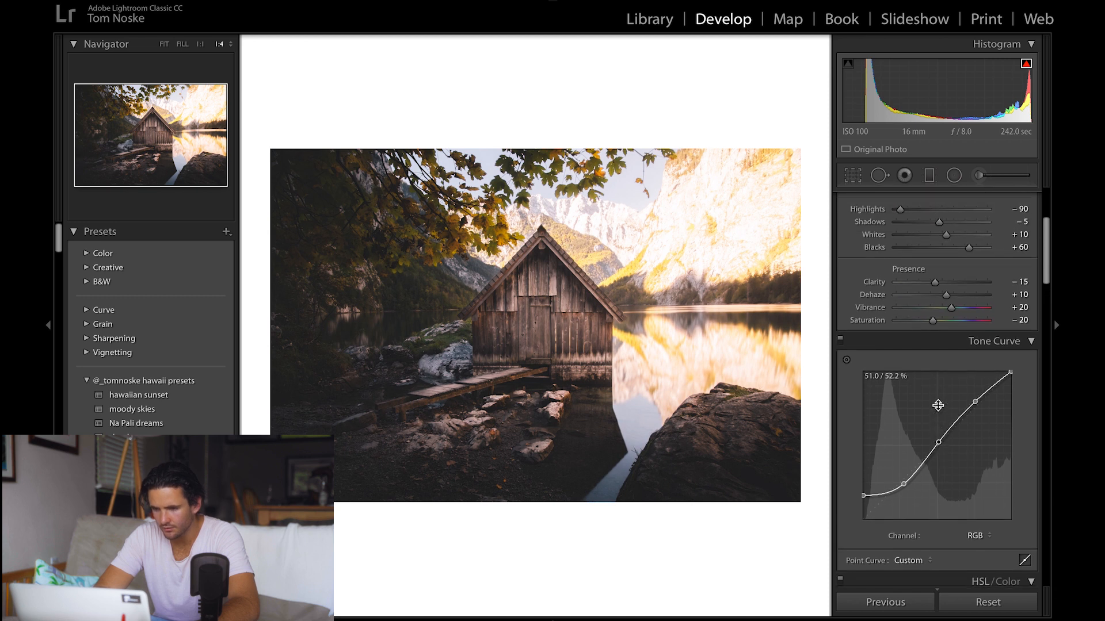
drag(938, 223, 973, 249)
- Compare the original and graded boathouse photo, including with the interface hidden in Lights Out mode, and restore the interface
key(backslash)
key(backslash)
key(l)
key(l)
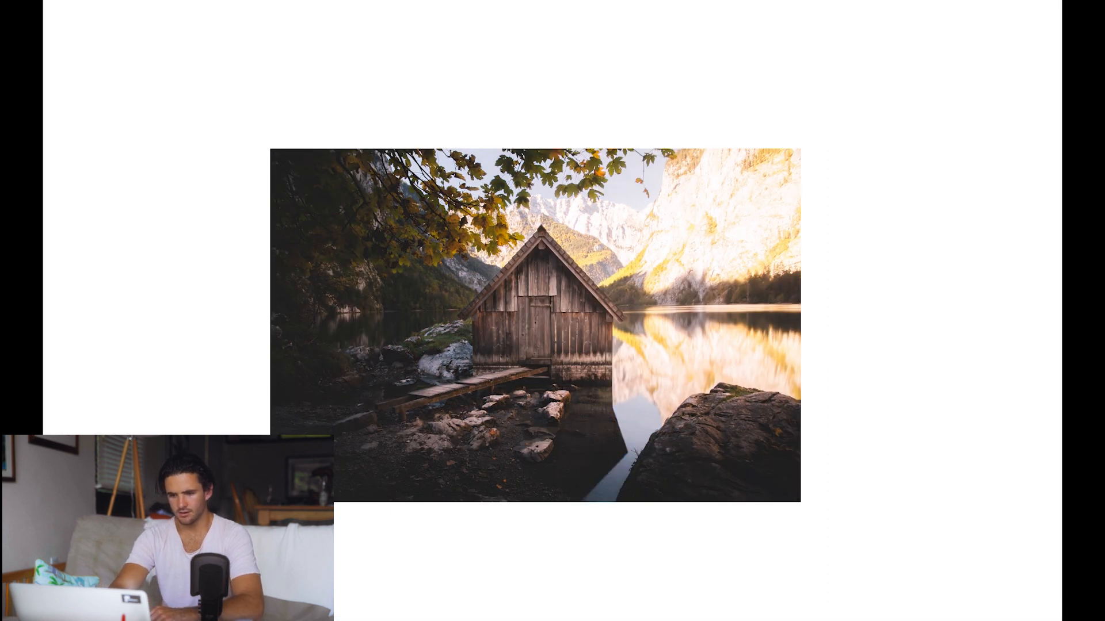
key(backslash)
key(backslash)
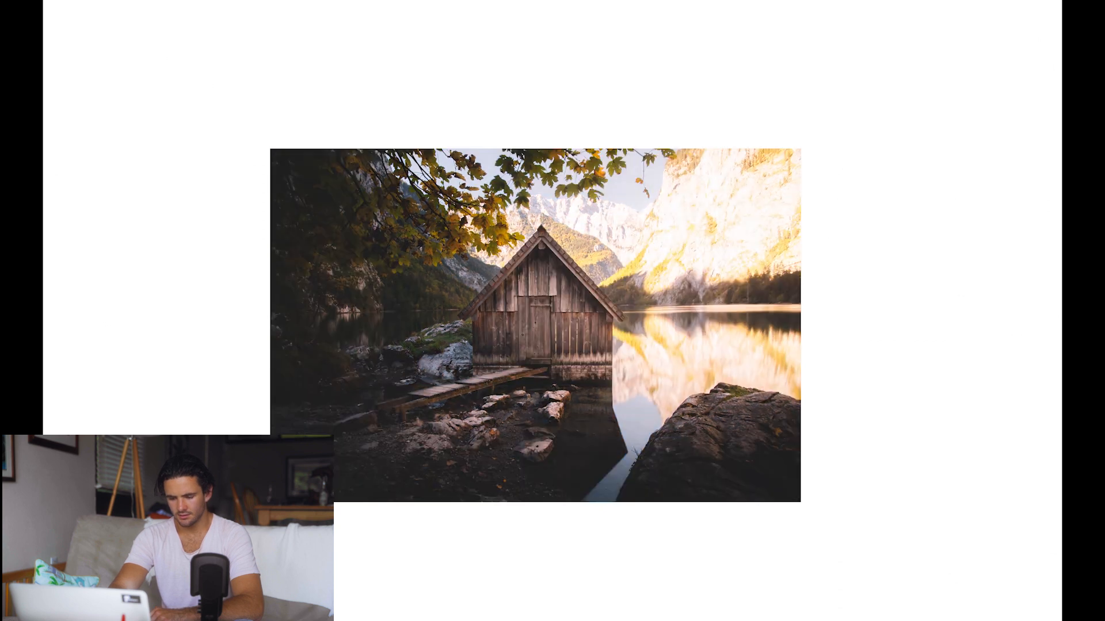
key(l)
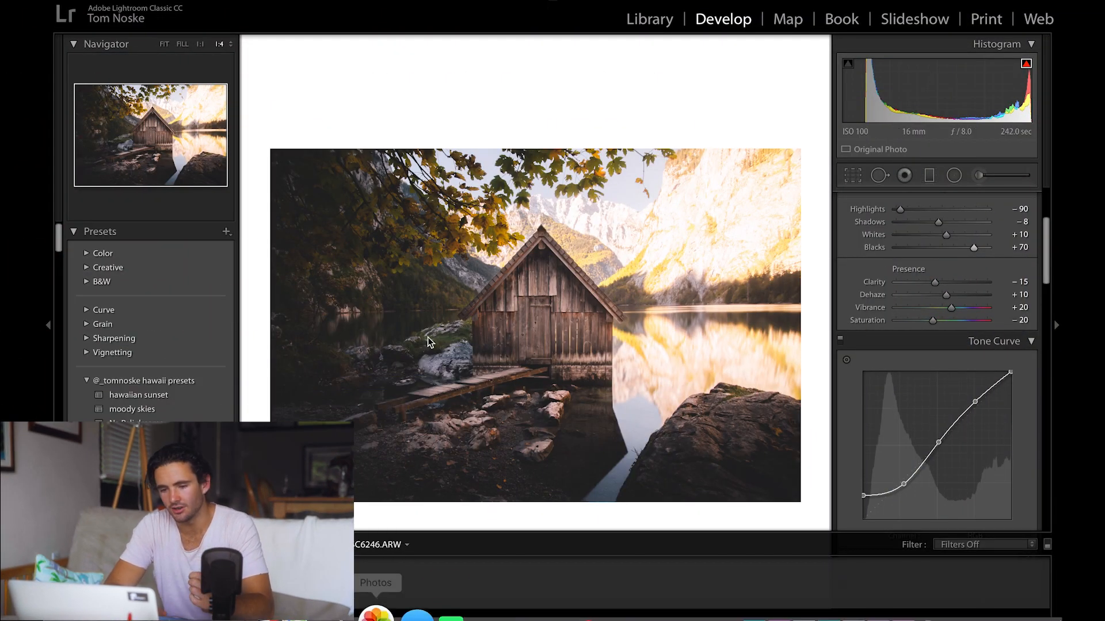
- Open the next photo, the TV tower against the low sun, and turn off its highlight clipping overlay
key(Right)
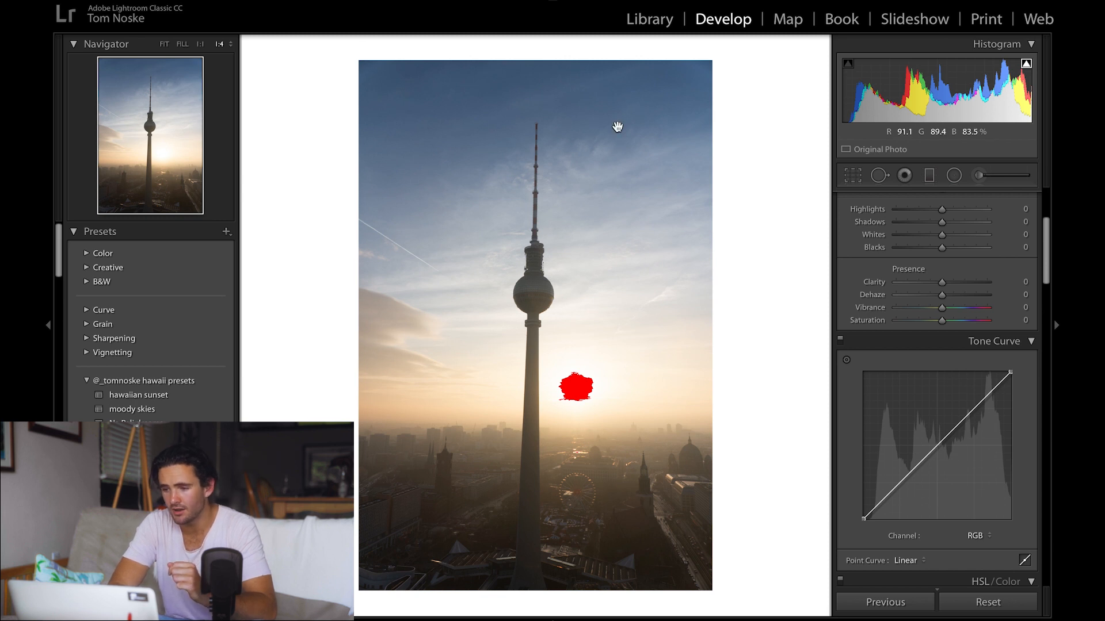
click(1027, 64)
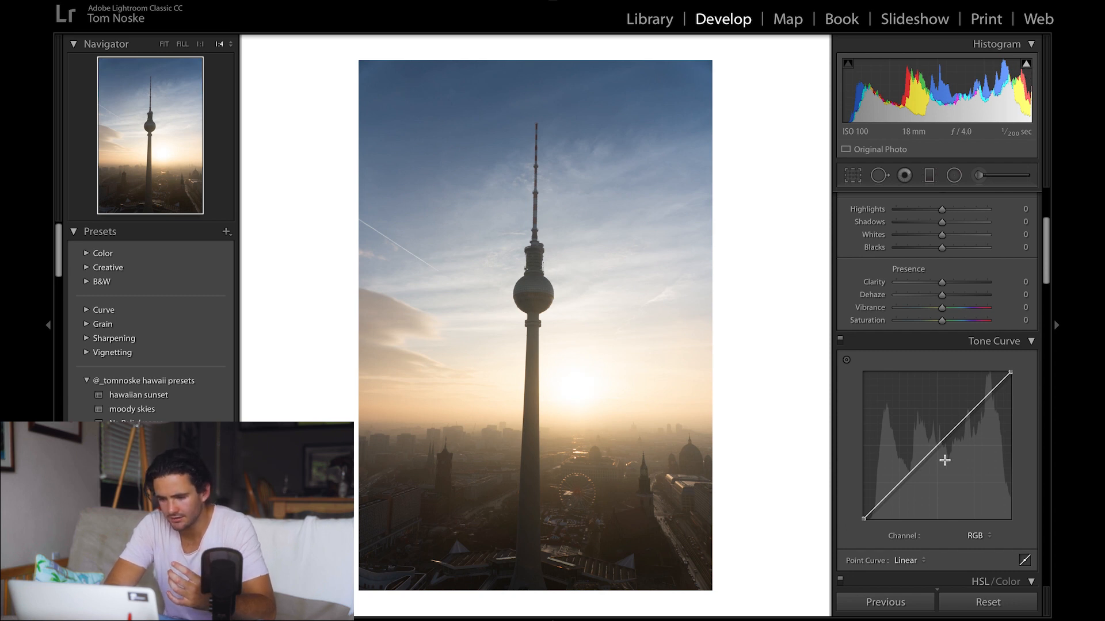
- Shape an RGB S-curve for the tower photo with points at about 24.7 / 20.8 % and 78.0 / 80.0 %, and slightly raise the midpoint
drag(898, 484, 900, 492)
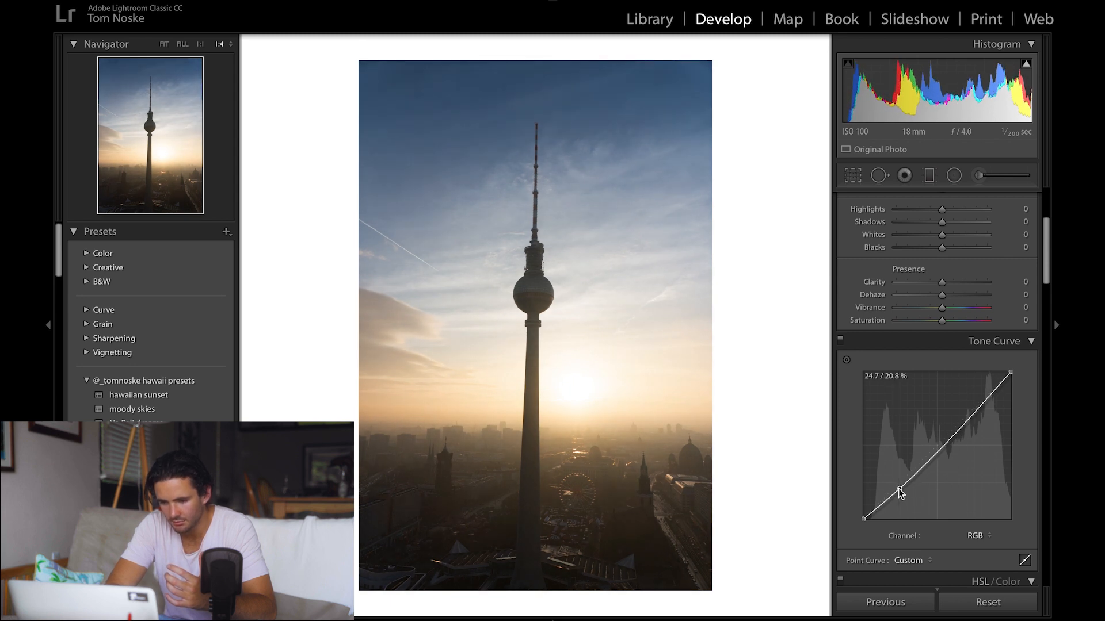
drag(975, 414, 980, 402)
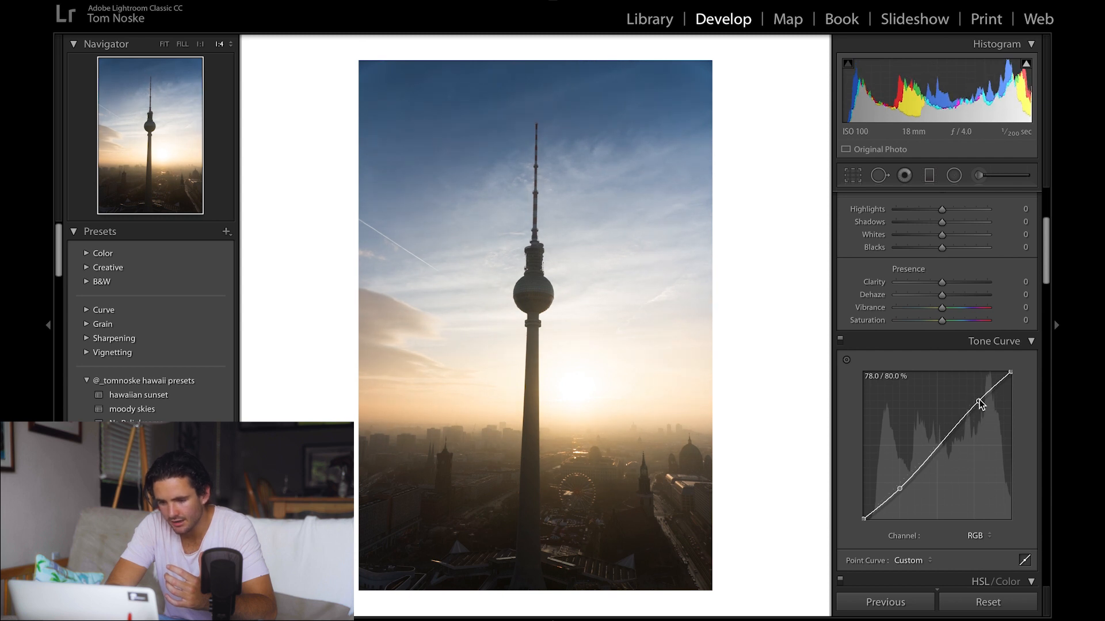
drag(937, 447, 936, 441)
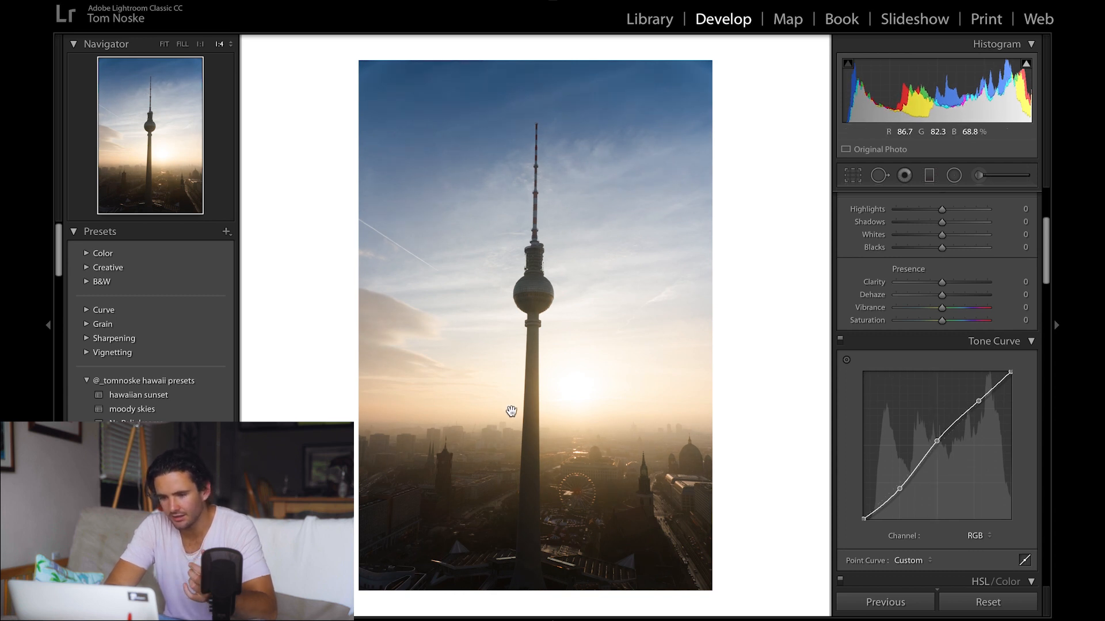
- Set Vibrance to +35 and shape the Red tone curve with a lowered shadow point at about 16.9 / 14.5 % and a slightly raised midpoint
drag(941, 309, 958, 309)
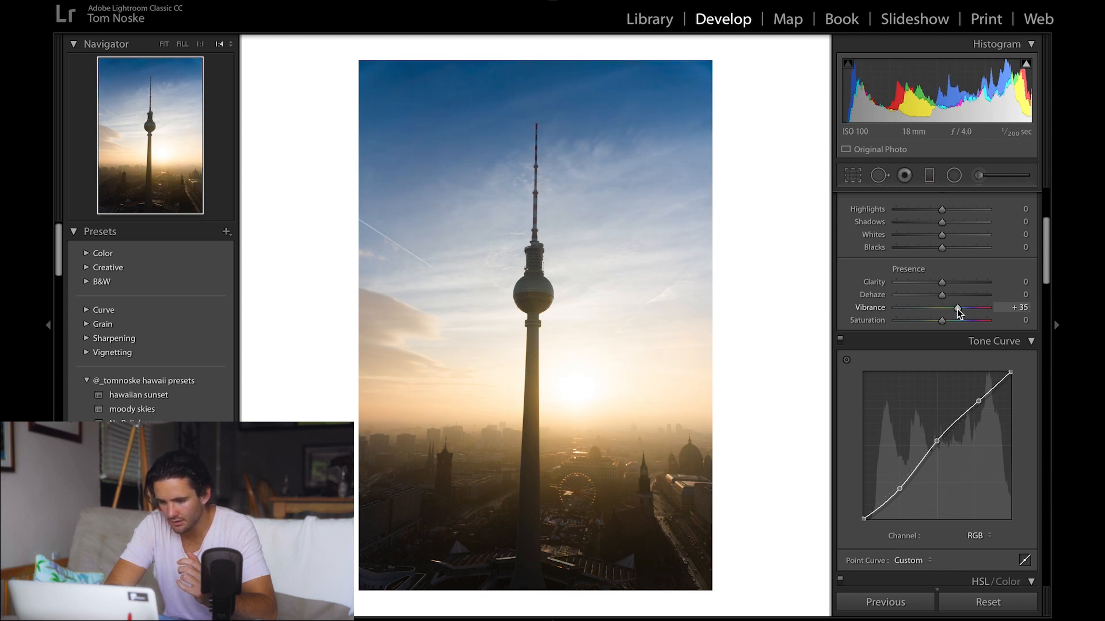
click(984, 536)
click(978, 547)
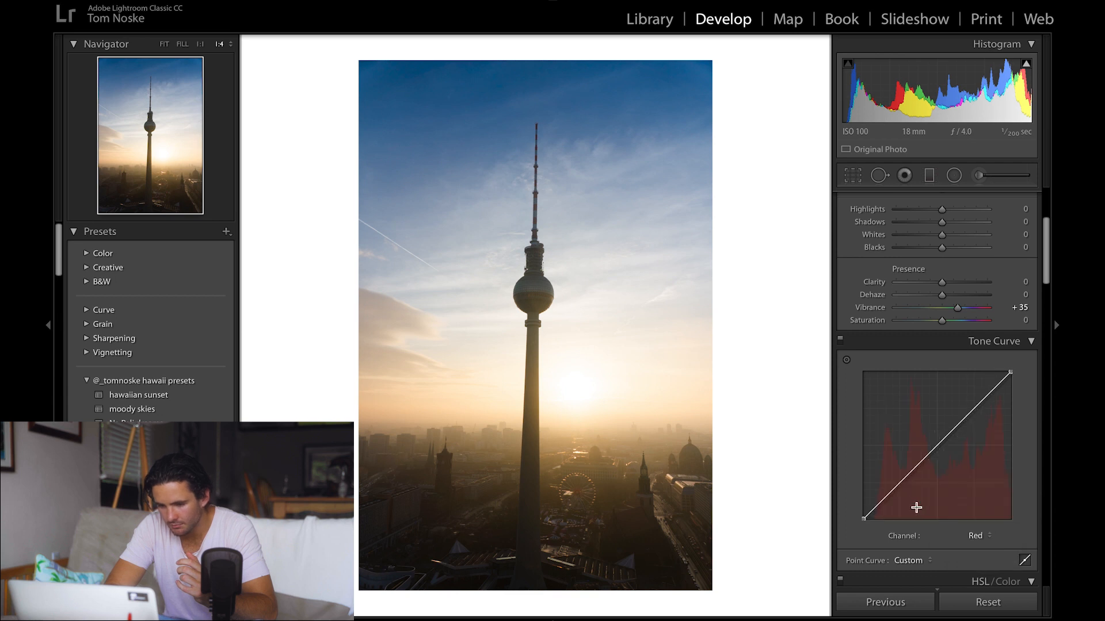
drag(886, 496, 888, 498)
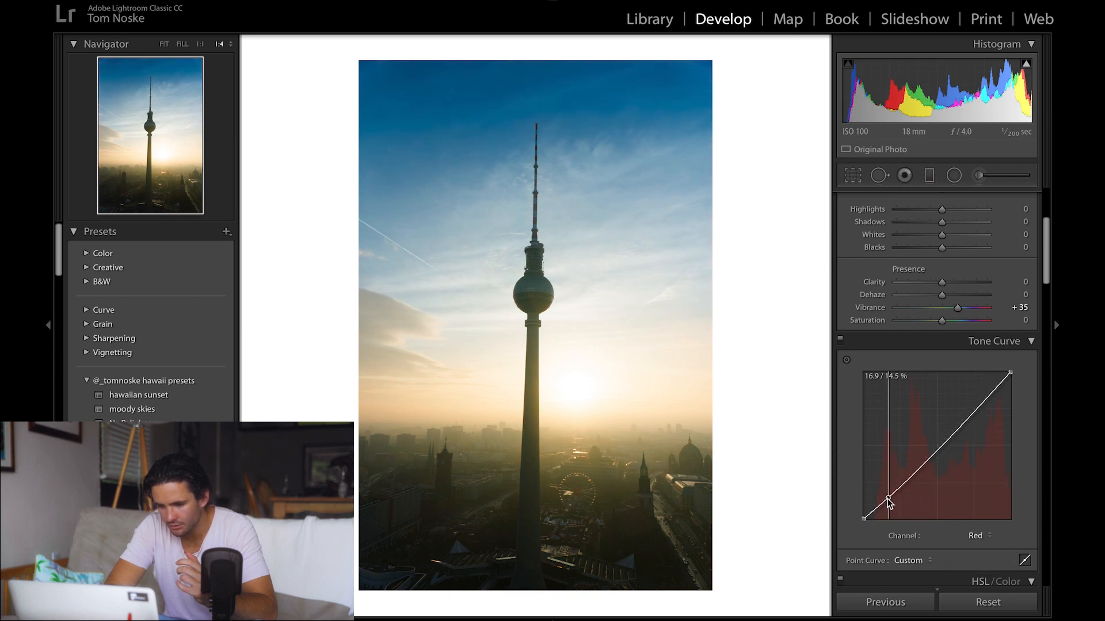
drag(944, 440, 942, 439)
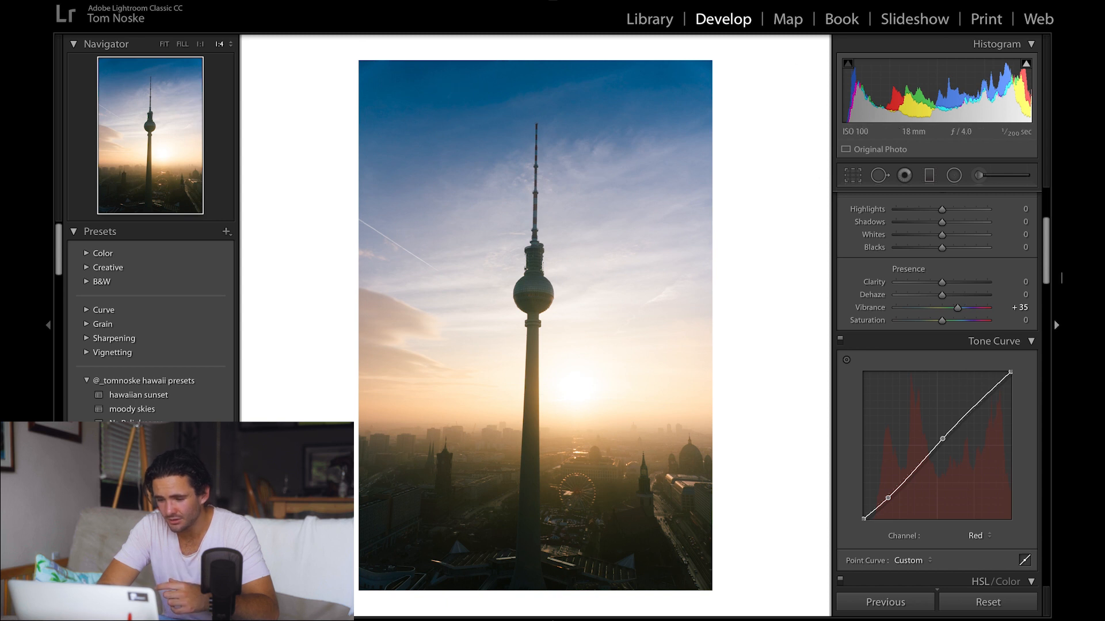
- Shape the Green tone curve with a slightly lowered shadow point and a midpoint at about 49.8 / 49.8 %
click(990, 536)
click(987, 545)
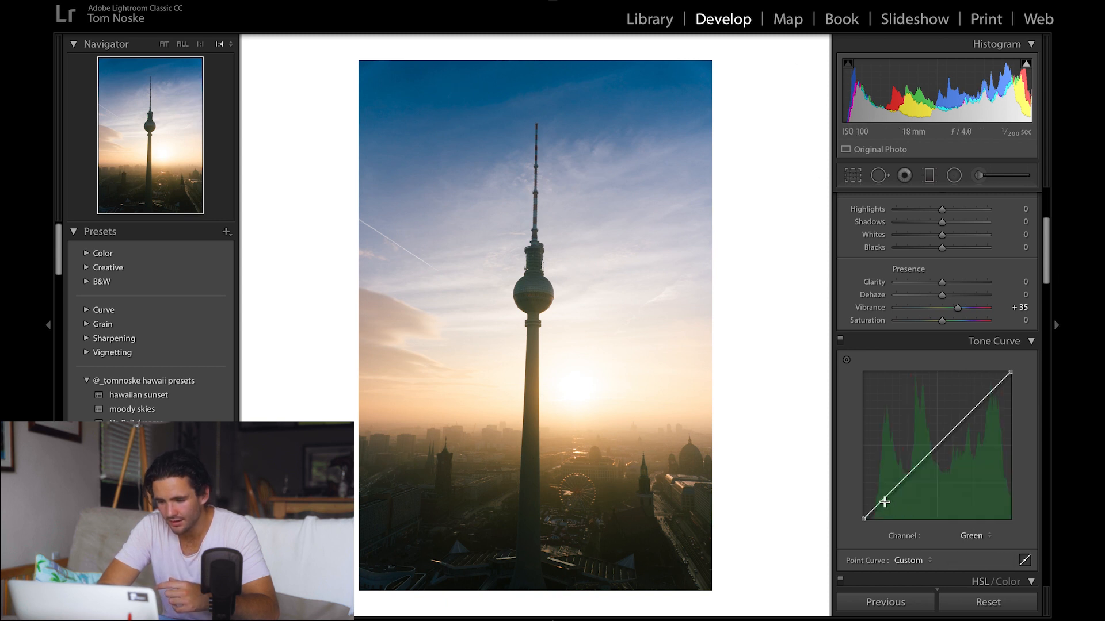
drag(884, 500, 885, 506)
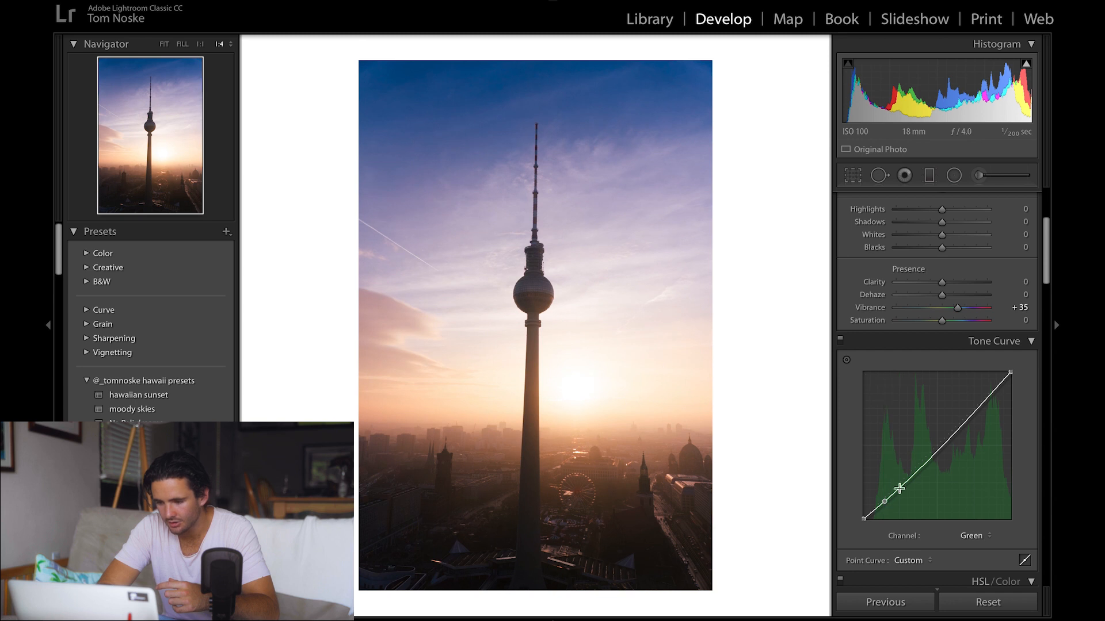
drag(934, 452, 937, 449)
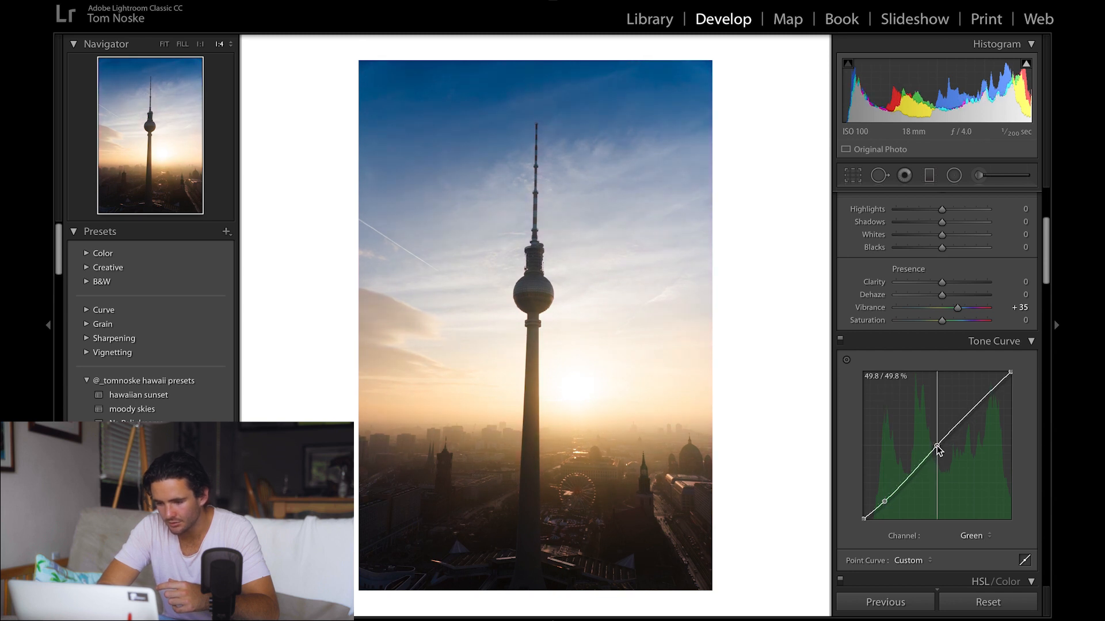
- Shape the Blue tone curve with a slightly lowered shadow point and a midpoint brought back near the diagonal
click(989, 535)
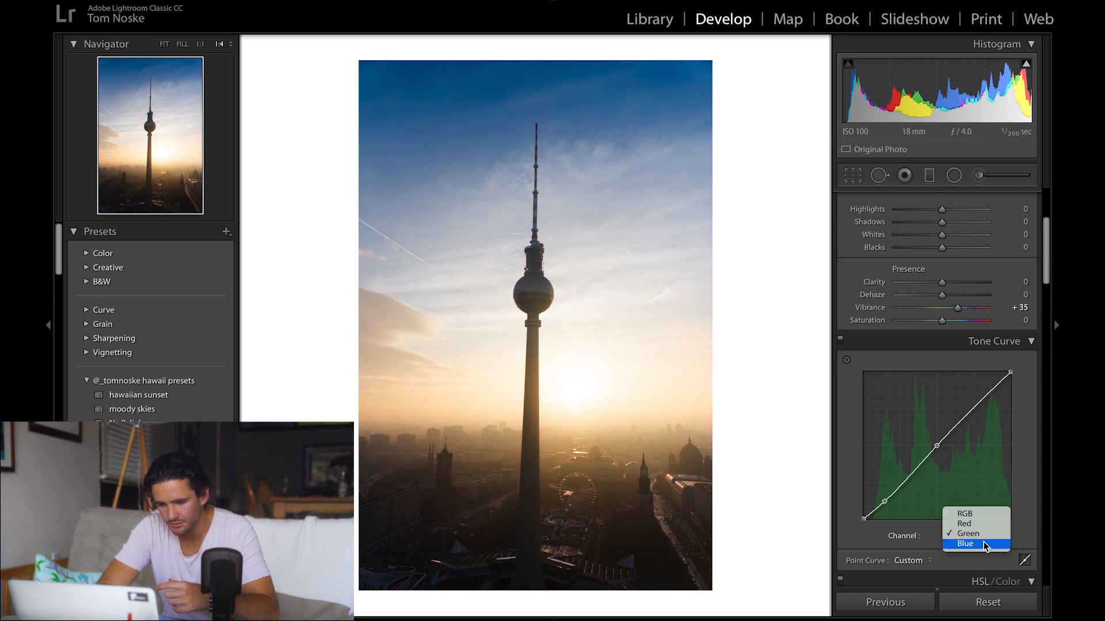
click(986, 546)
click(882, 502)
drag(882, 501, 883, 505)
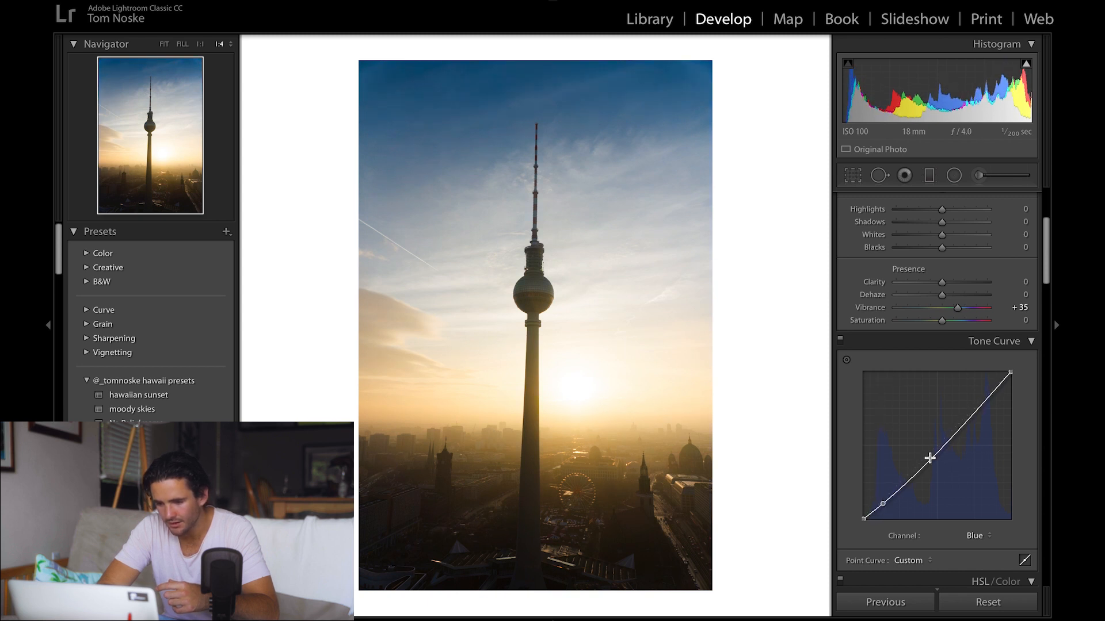
drag(939, 455, 939, 448)
- Compare the tower photo before and after the current grade
key(backslash)
key(backslash)
key(backslash)
key(backslash)
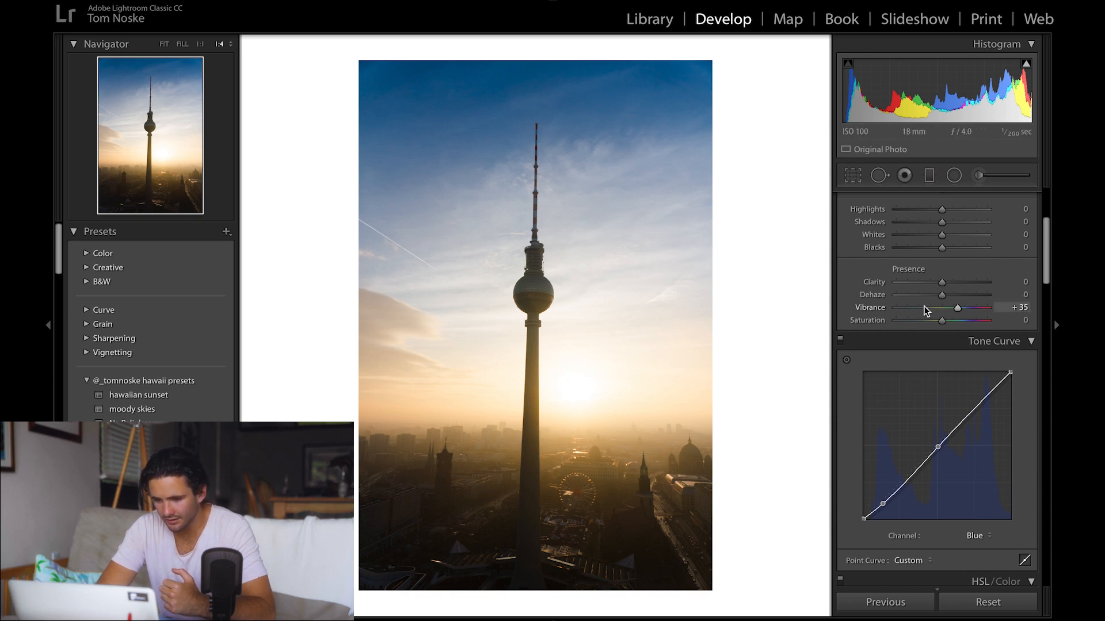
- Soften the tower photo by setting Clarity to -26 and Dehaze to -5
scroll(929, 310, up, 1)
drag(941, 307, 933, 303)
mouse_move(932, 302)
mouse_down()
mouse_move(951, 316)
mouse_move(938, 318)
mouse_up()
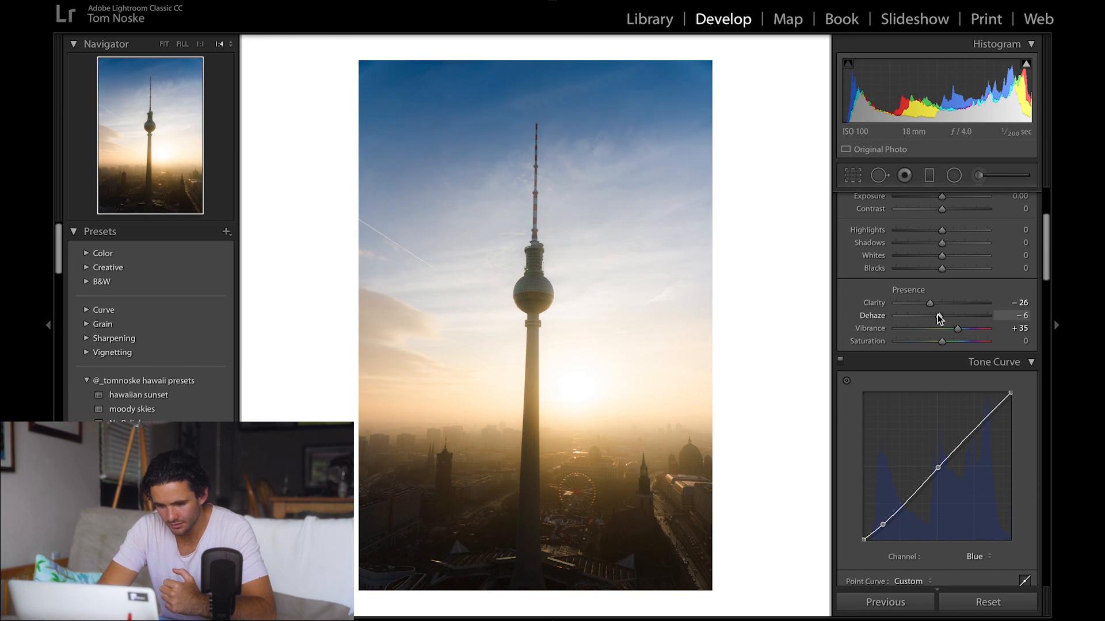
drag(937, 316, 937, 315)
- Set the tone values to Blacks +55, Highlights -20, Shadows -10, Whites +10, Contrast +10 and Exposure -0.10
drag(941, 269, 965, 272)
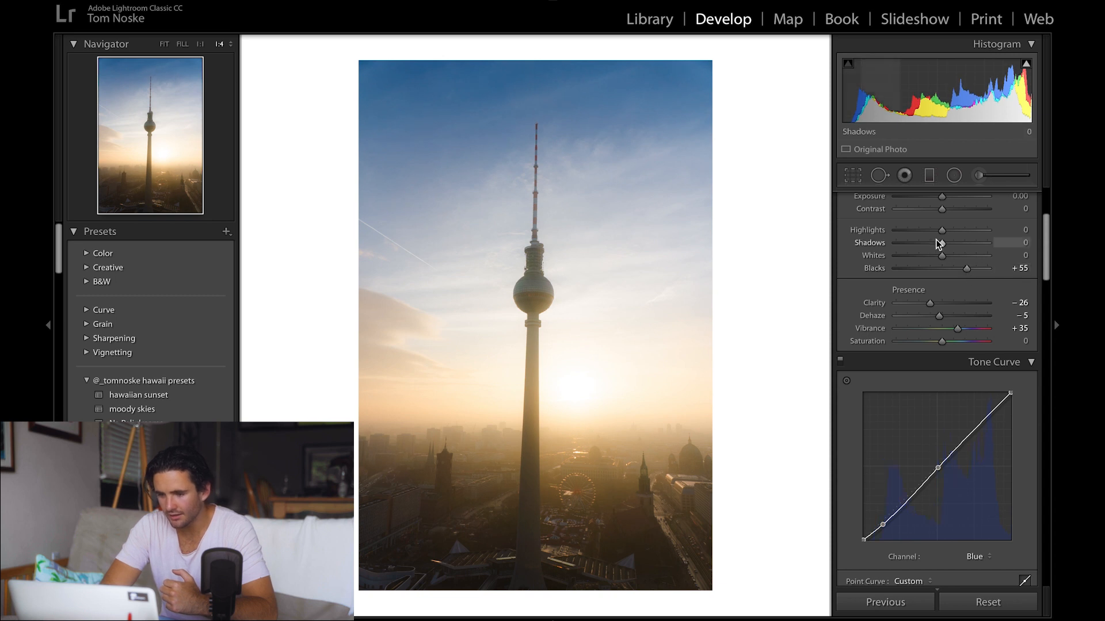
drag(944, 231, 947, 256)
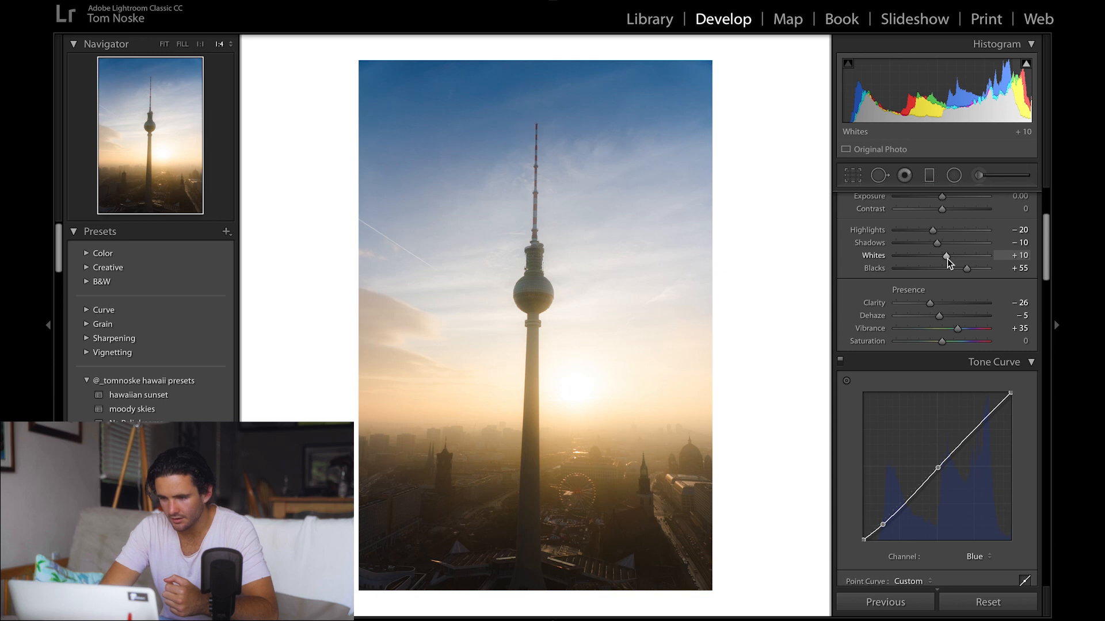
scroll(943, 218, up, 1)
drag(941, 215, 944, 228)
scroll(944, 228, up, 3)
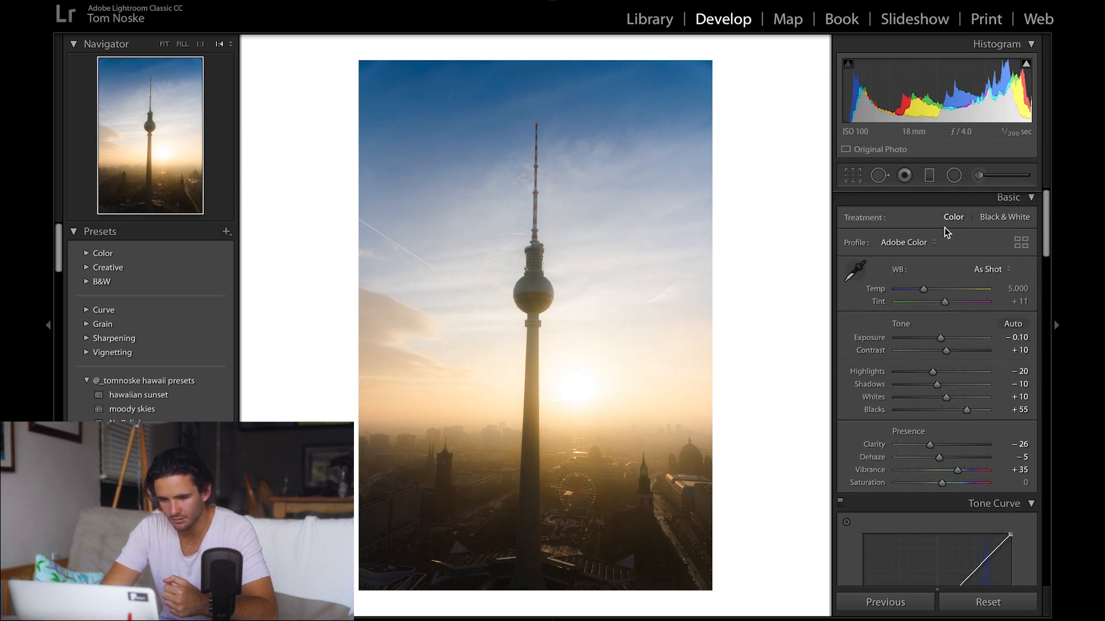
- Try a warmer white balance by raising the colour temperature to 6,000 and to 7,500
drag(922, 289, 928, 291)
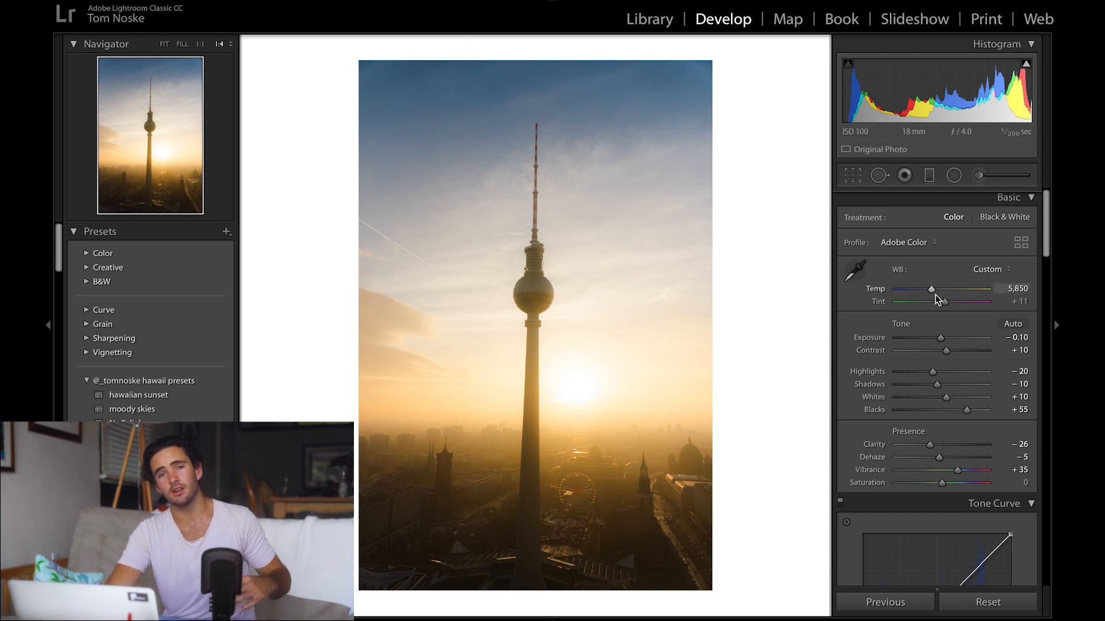
drag(932, 289, 933, 289)
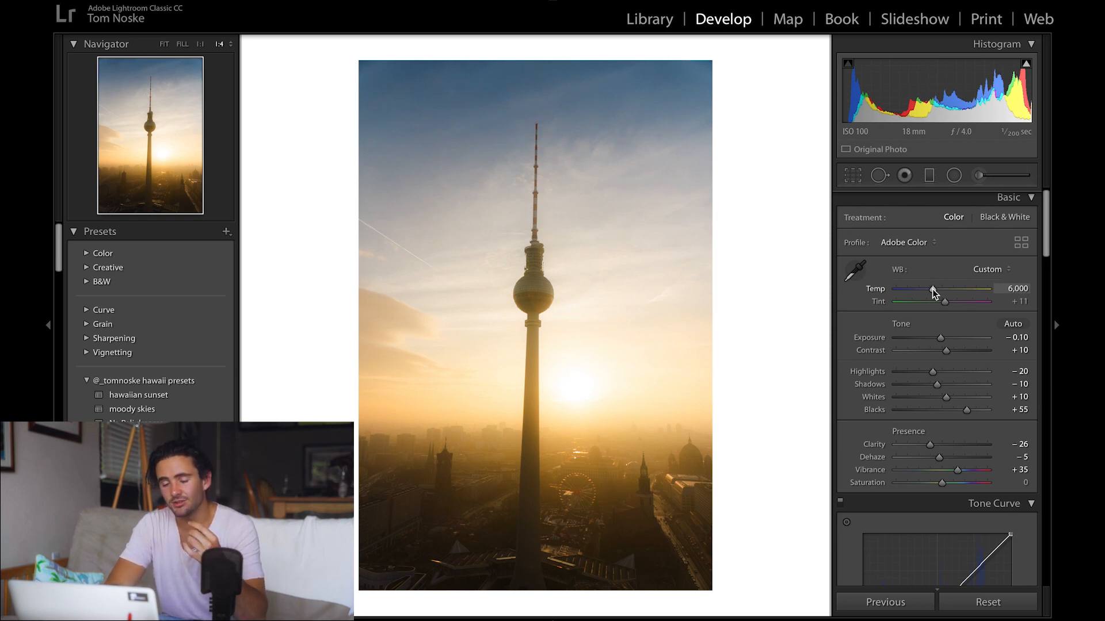
click(1011, 290)
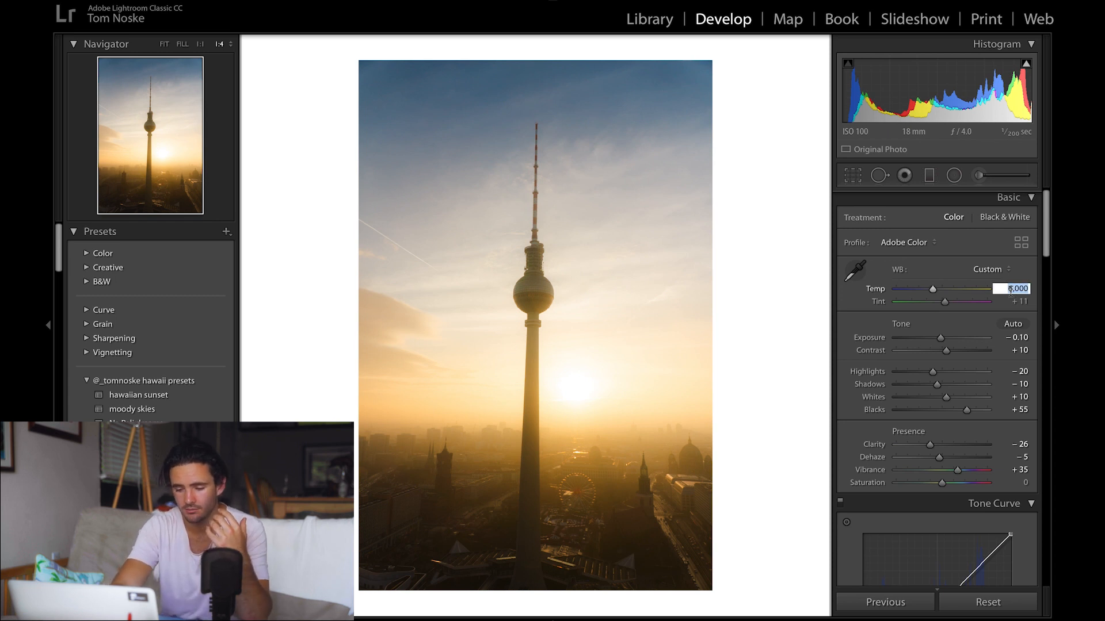
text(7500)
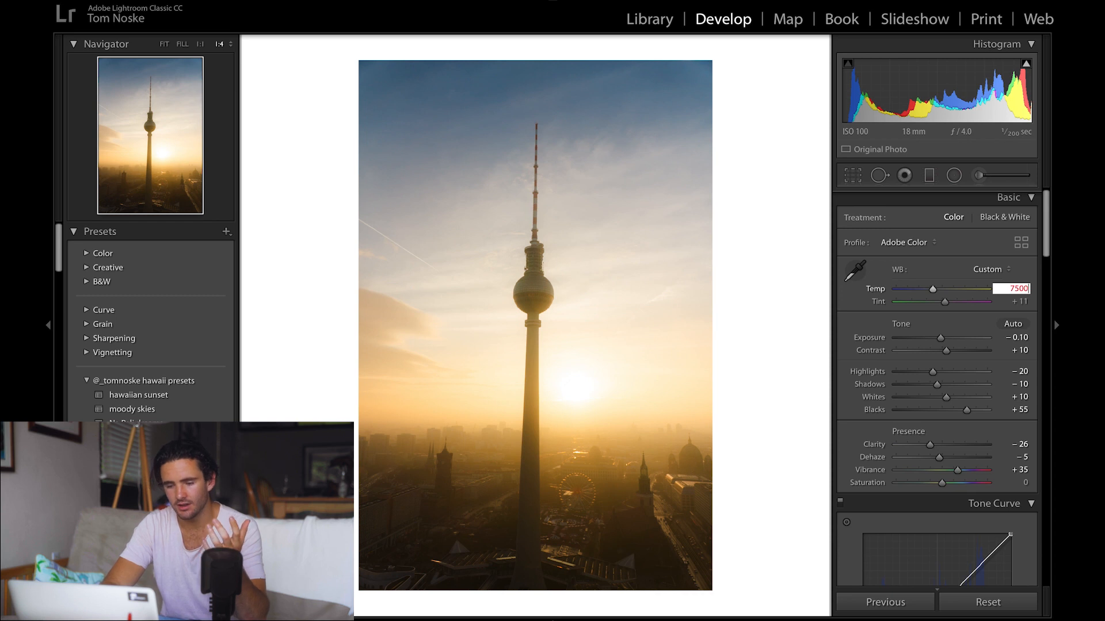
key(Return)
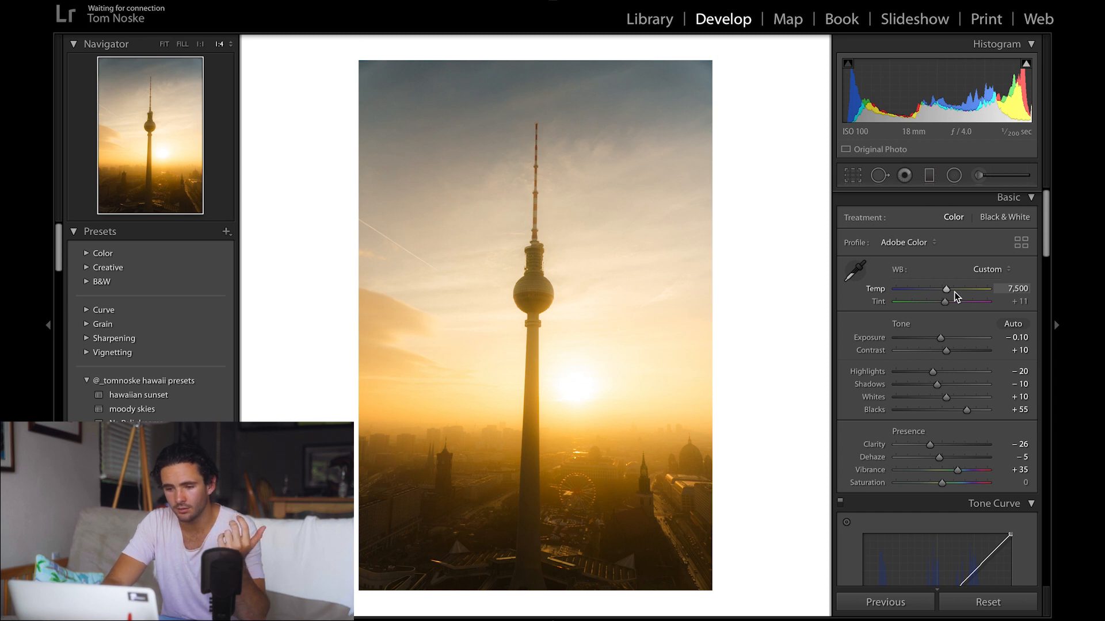
- Lower the white balance temperature gradually to 5,650
key(Down)
key(Down)
key(Down)
key(Down)
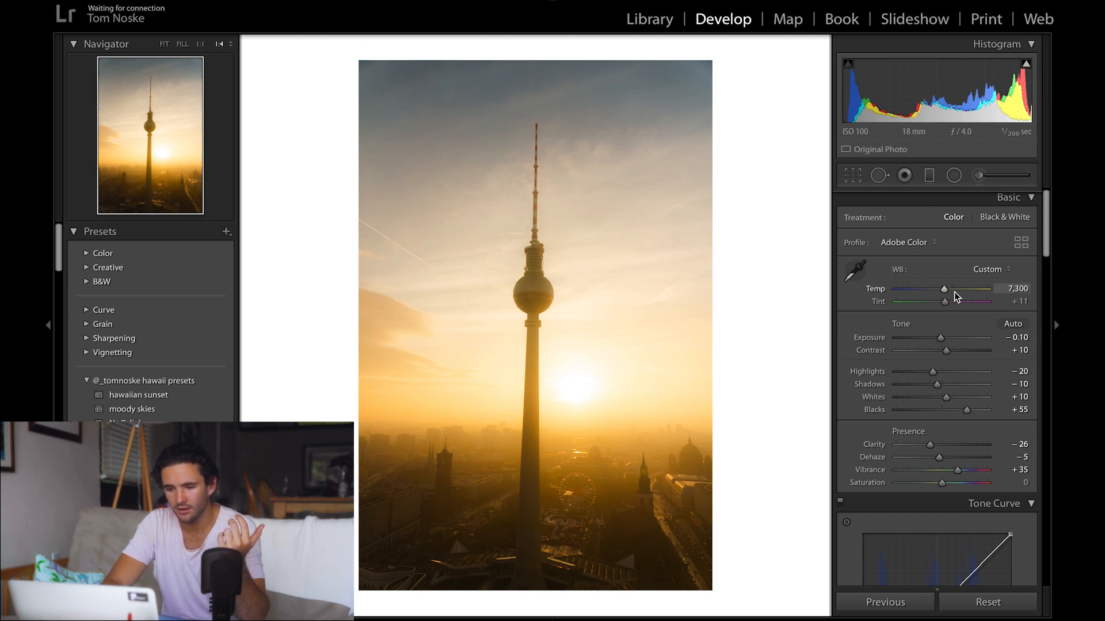
key(Down)
key(Down)
key(Down)
key(Down)
key(Down)
key(Down)
key(Down)
key(Down)
key(Down)
key(Down)
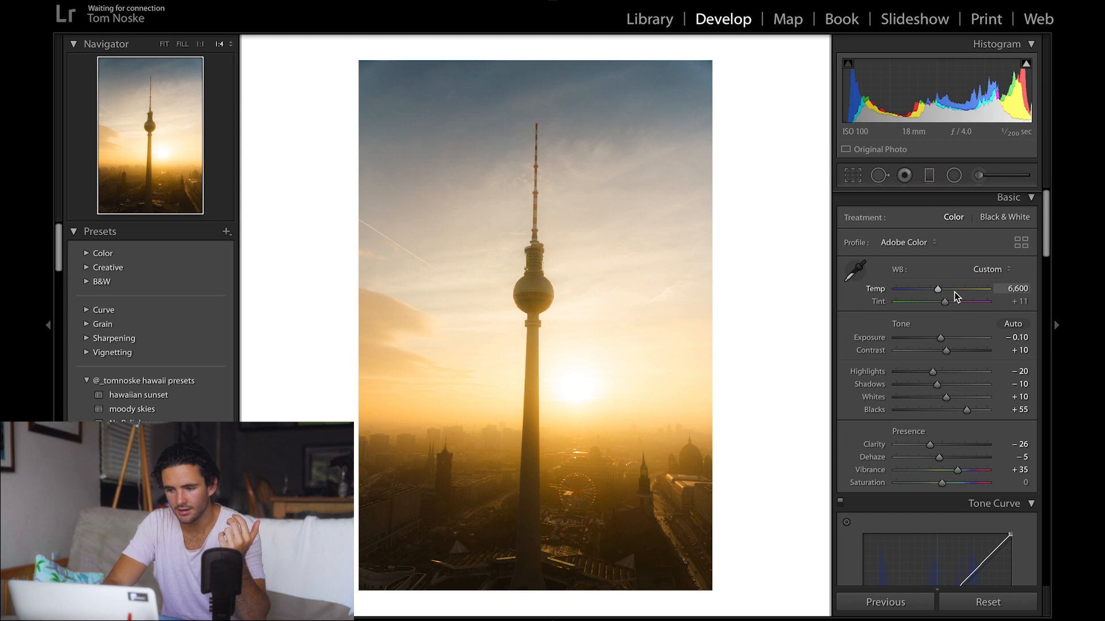
key(Down)
key(Down)
key(Down)
key(Down)
key(Down)
key(Down)
key(Down)
key(Down)
key(Down)
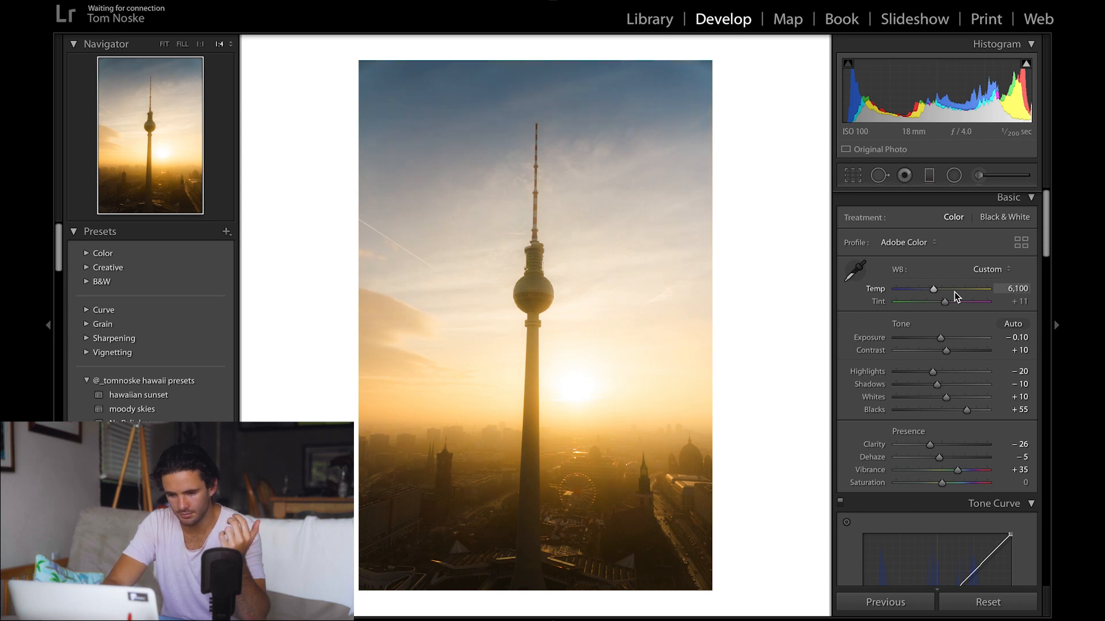
key(Down)
key(Down)
key(Down)
key(Down)
key(Down)
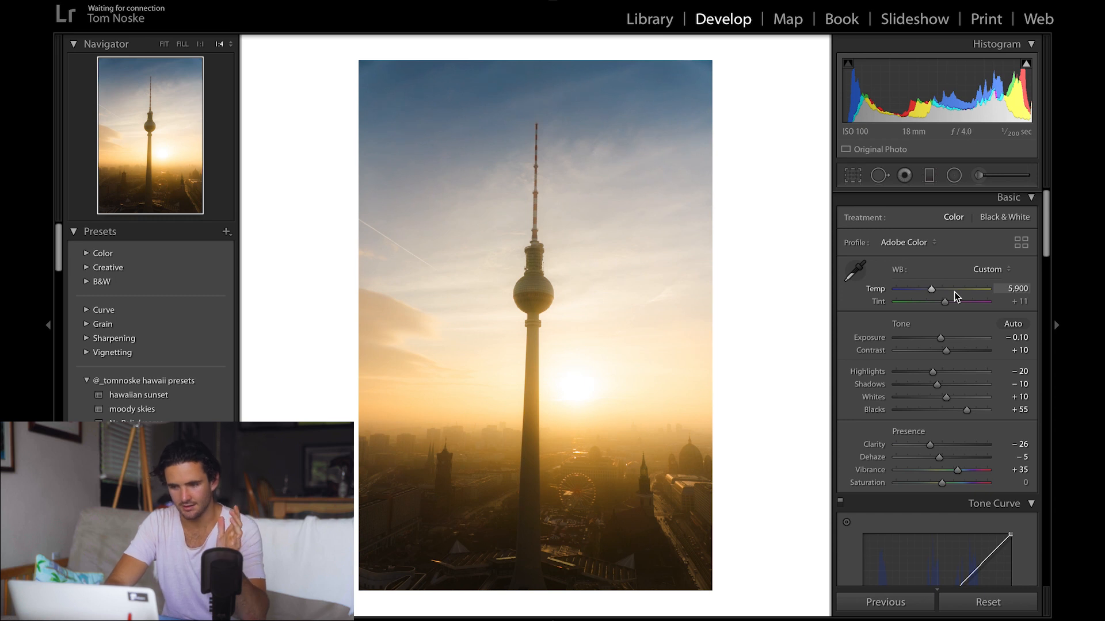
key(Down)
key(Down)
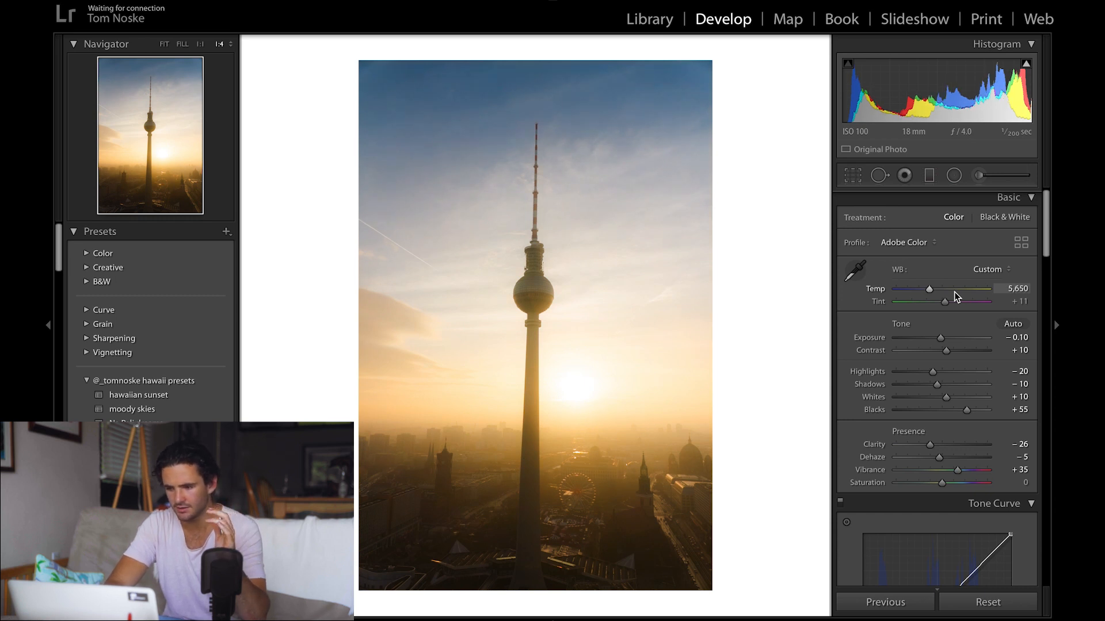
- Shift the white balance towards magenta by setting Tint to +20
key(Up)
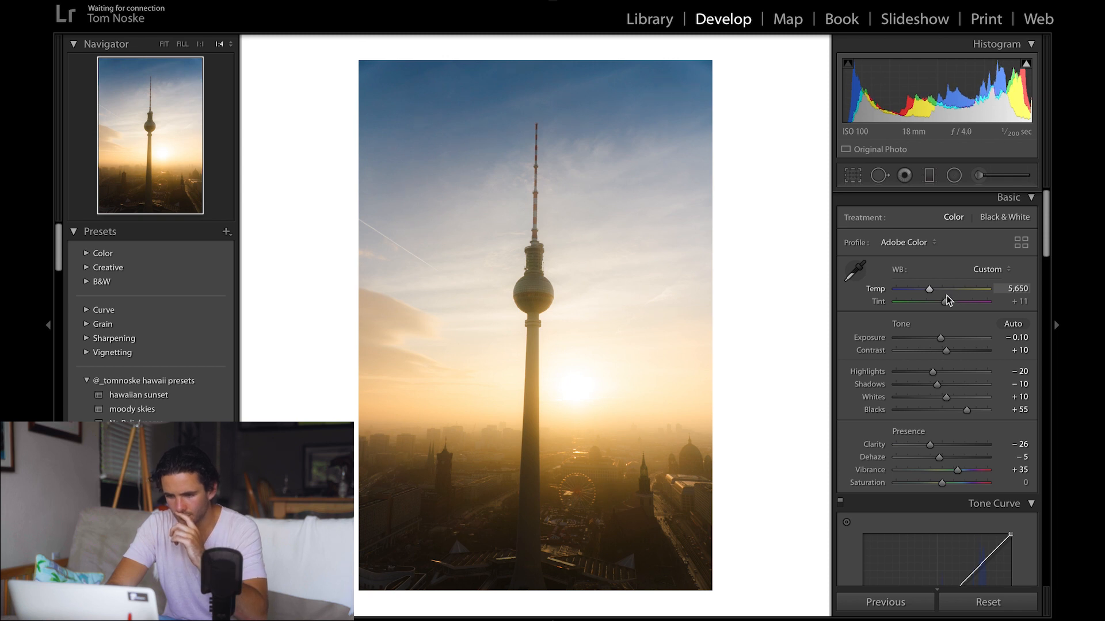
key(Up)
key(Up)
key(Up)
key(Up)
key(Up)
key(Up)
key(Up)
key(Up)
key(Up)
key(Up)
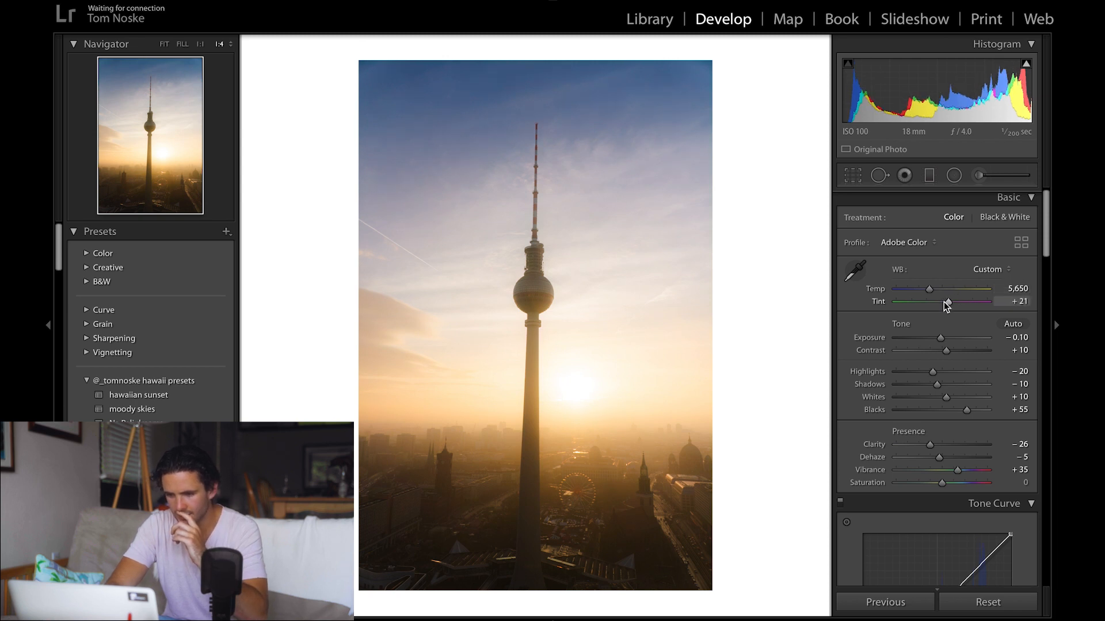
key(Down)
key(Down)
key(Down)
key(Down)
key(Down)
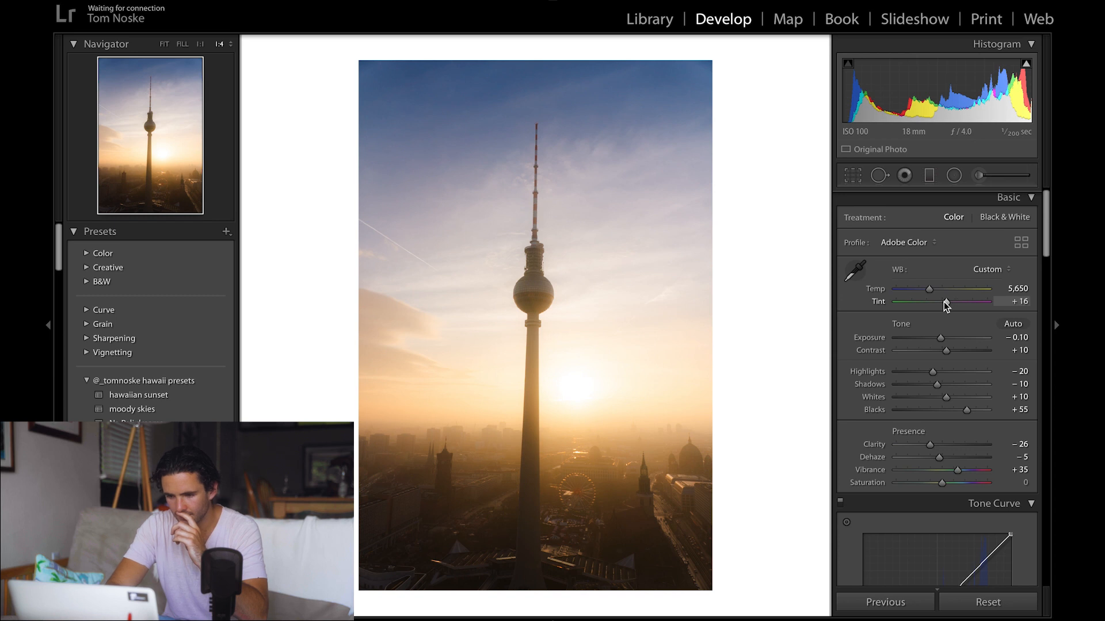
click(1019, 301)
key(Up)
key(Up)
key(Up)
key(Up)
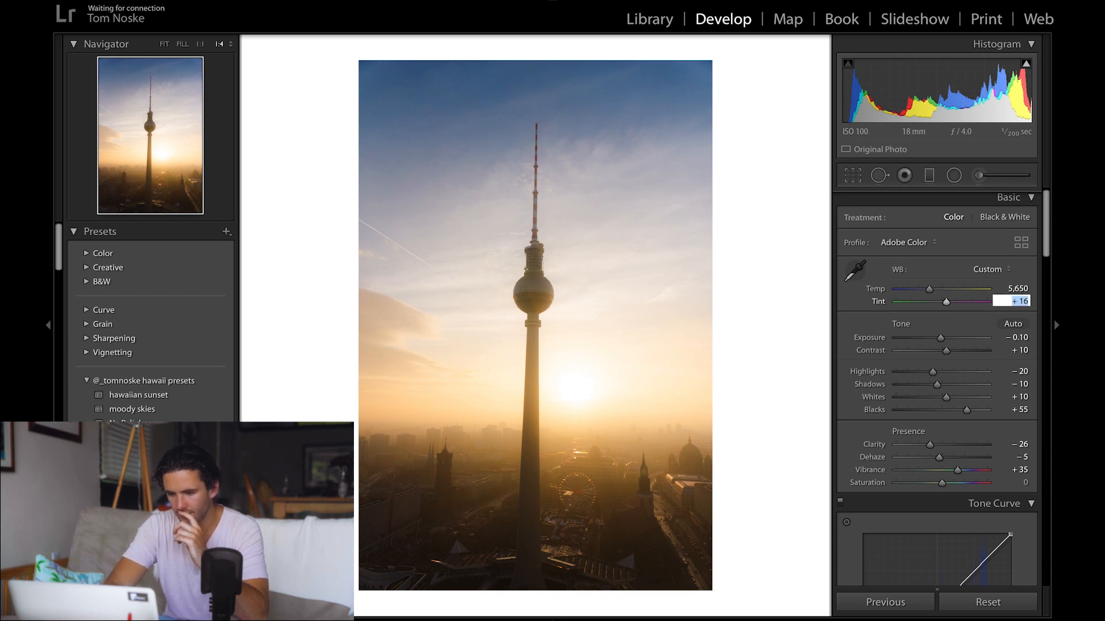
key(Return)
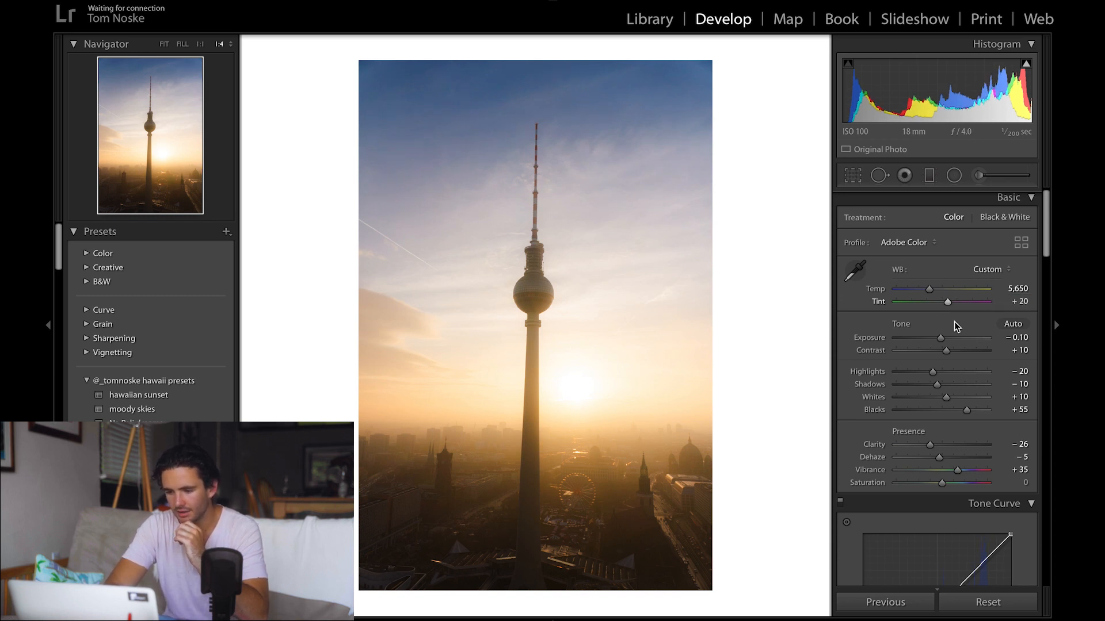
- In the camera calibration, set the Red Primary Hue to +35 and the Blue Primary Hue to -65
scroll(946, 343, down, 15)
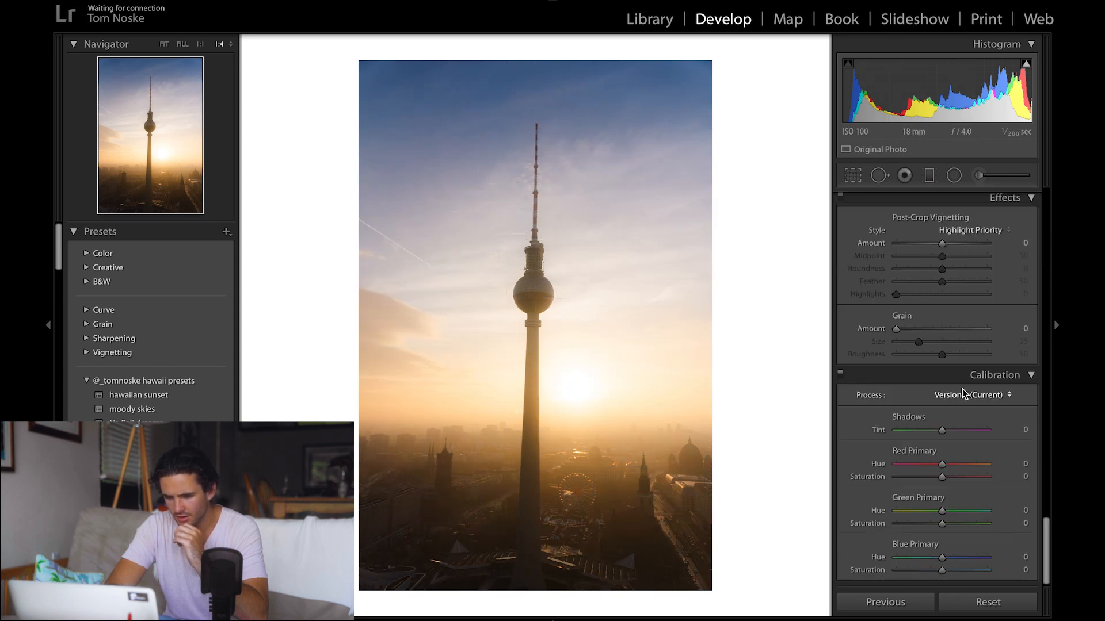
drag(942, 464, 958, 465)
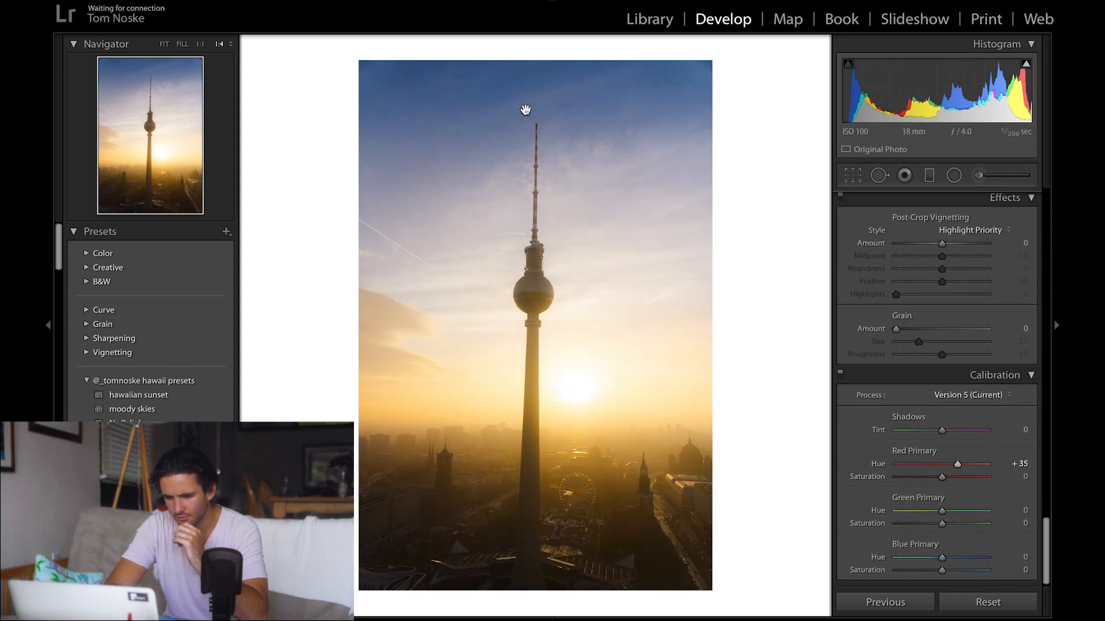
drag(941, 559, 912, 558)
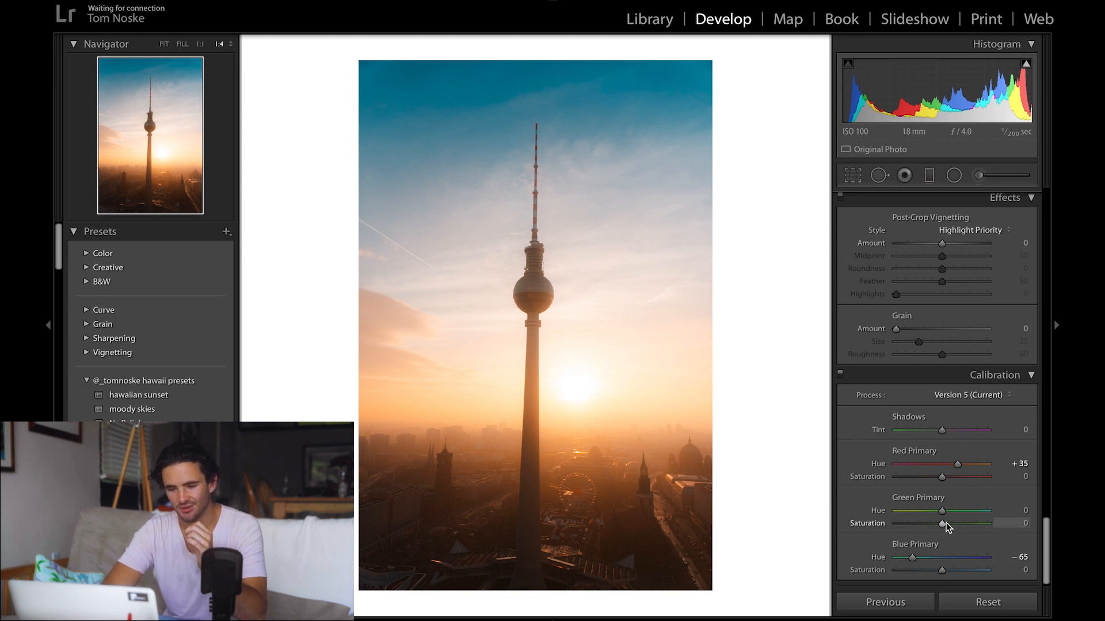
- Set the calibration's Green Primary Hue and Saturation to +10, Blue Primary Saturation to +45 and Red Primary Saturation to -5
mouse_move(942, 511)
mouse_down()
mouse_move(923, 511)
mouse_move(948, 512)
mouse_up()
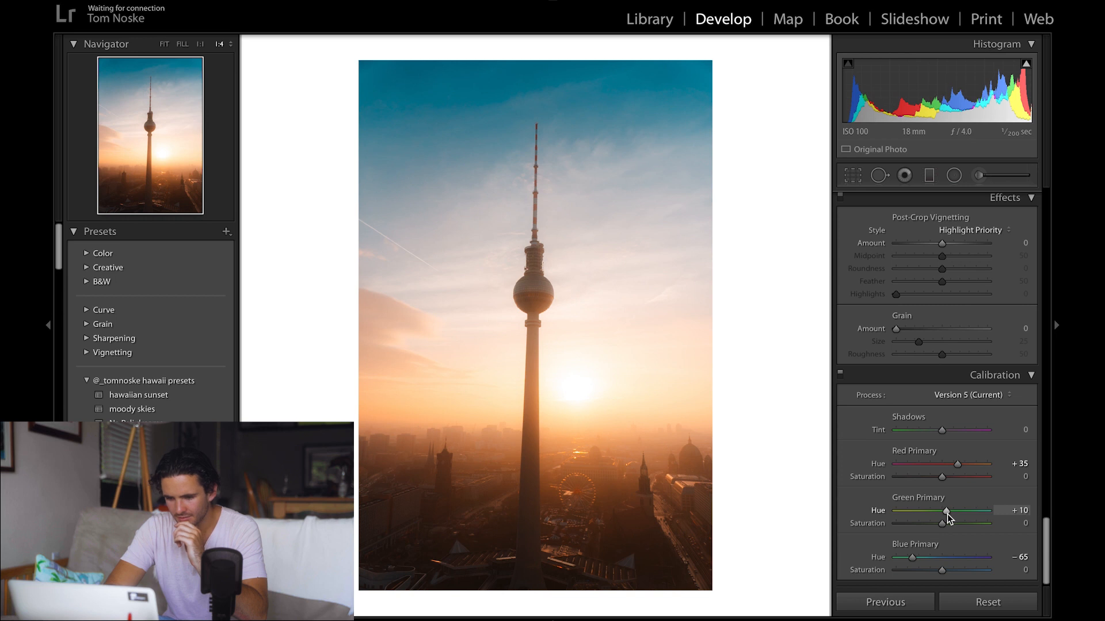
mouse_move(944, 525)
mouse_down()
mouse_move(964, 526)
mouse_move(948, 526)
mouse_up()
drag(944, 570, 962, 572)
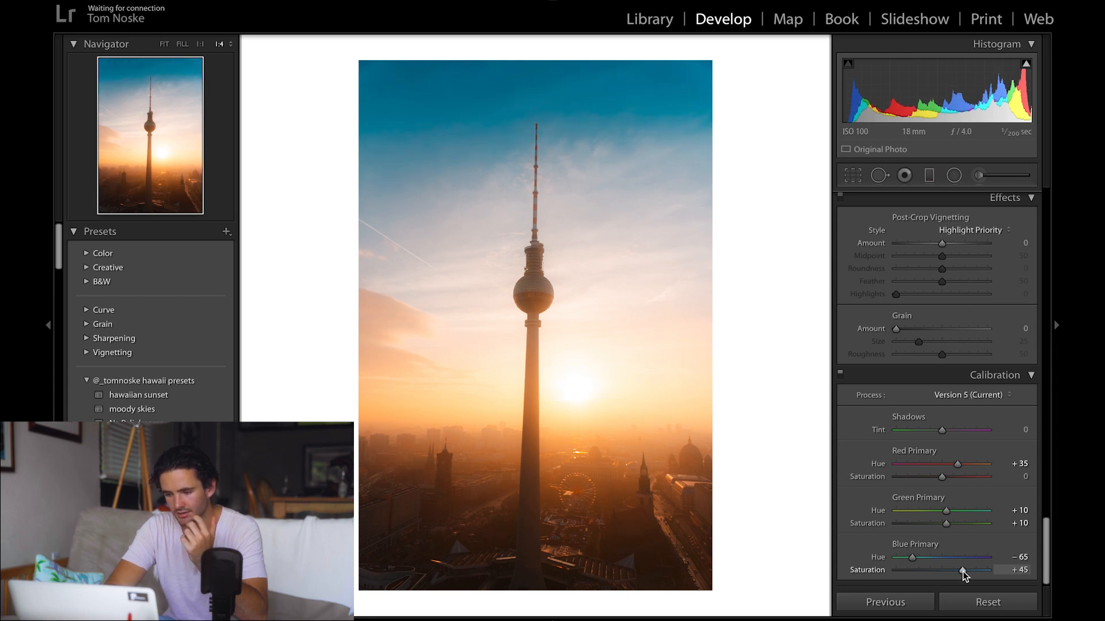
mouse_move(941, 477)
mouse_down()
mouse_move(929, 478)
mouse_move(939, 477)
mouse_up()
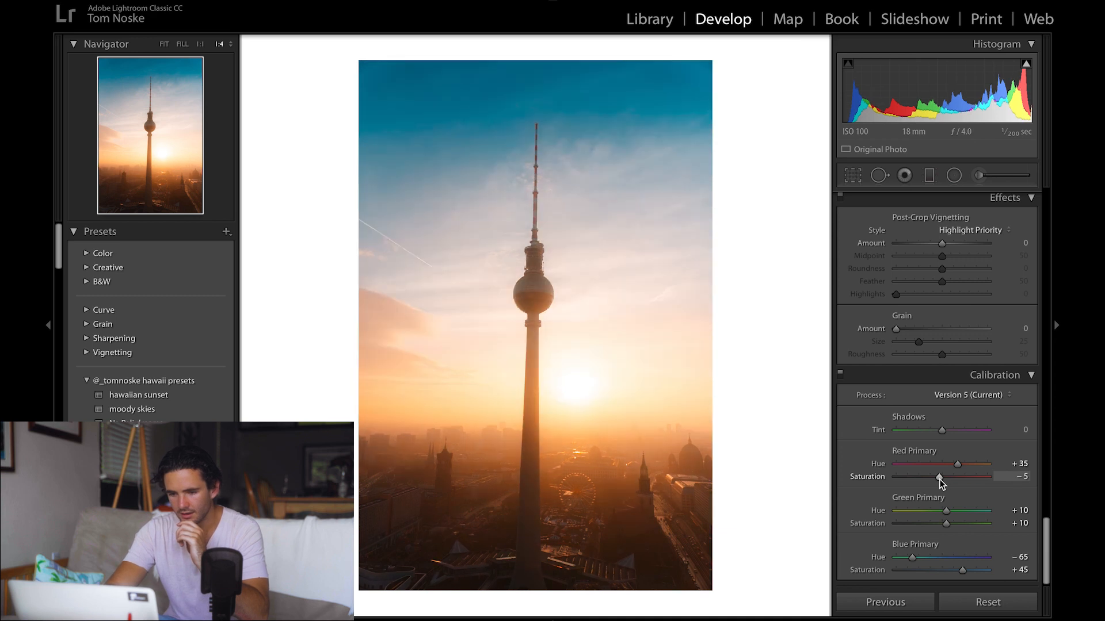
- Compare the photo with and without the camera calibration adjustments
click(840, 375)
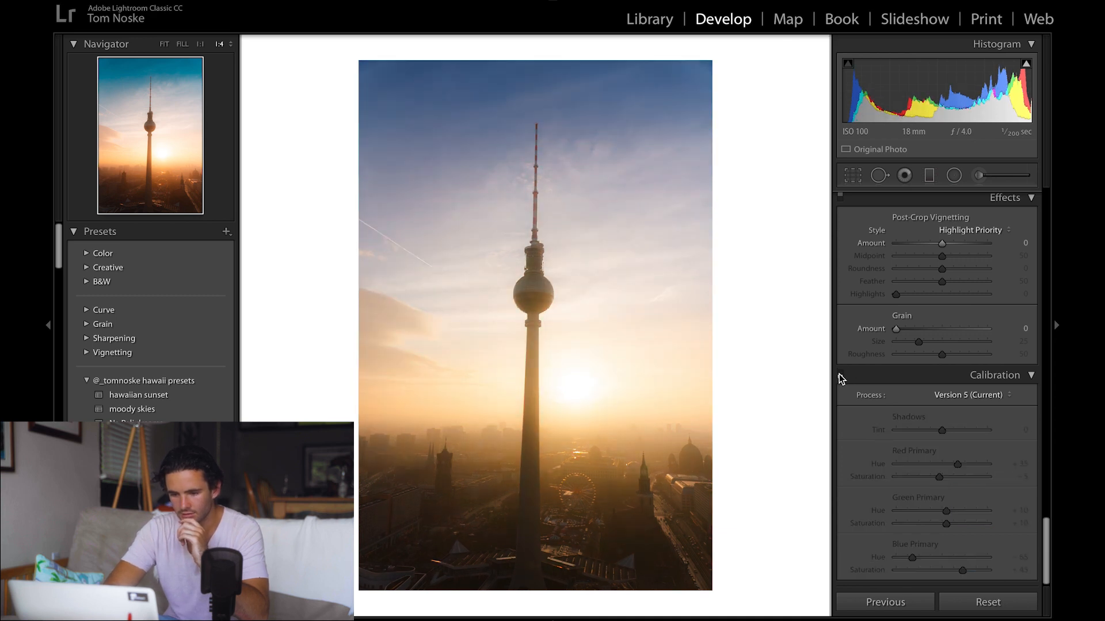
click(840, 375)
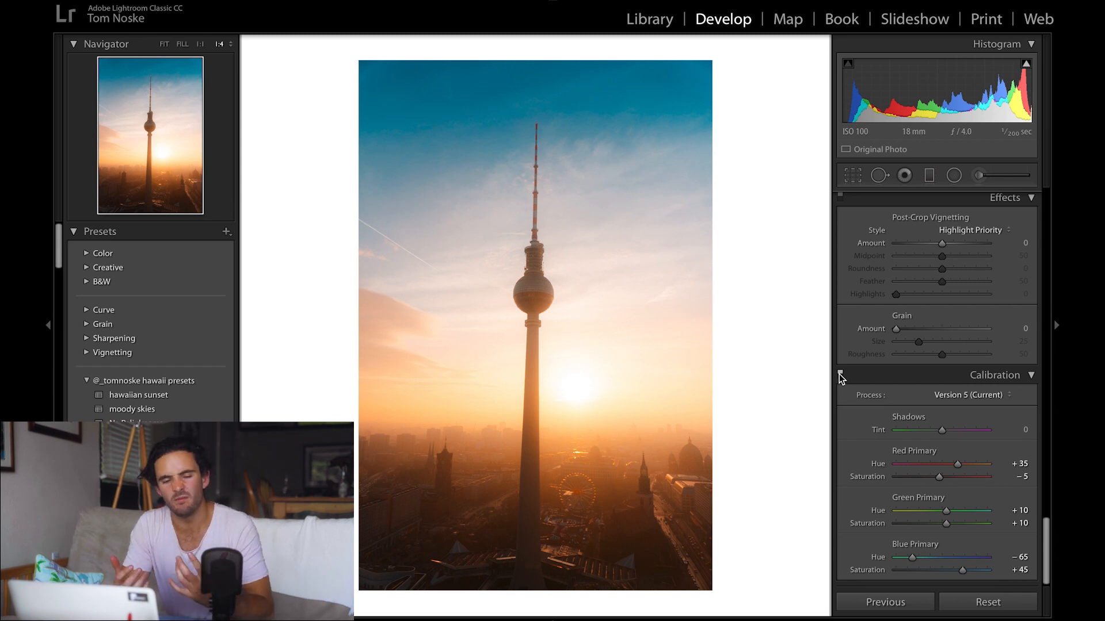
click(840, 376)
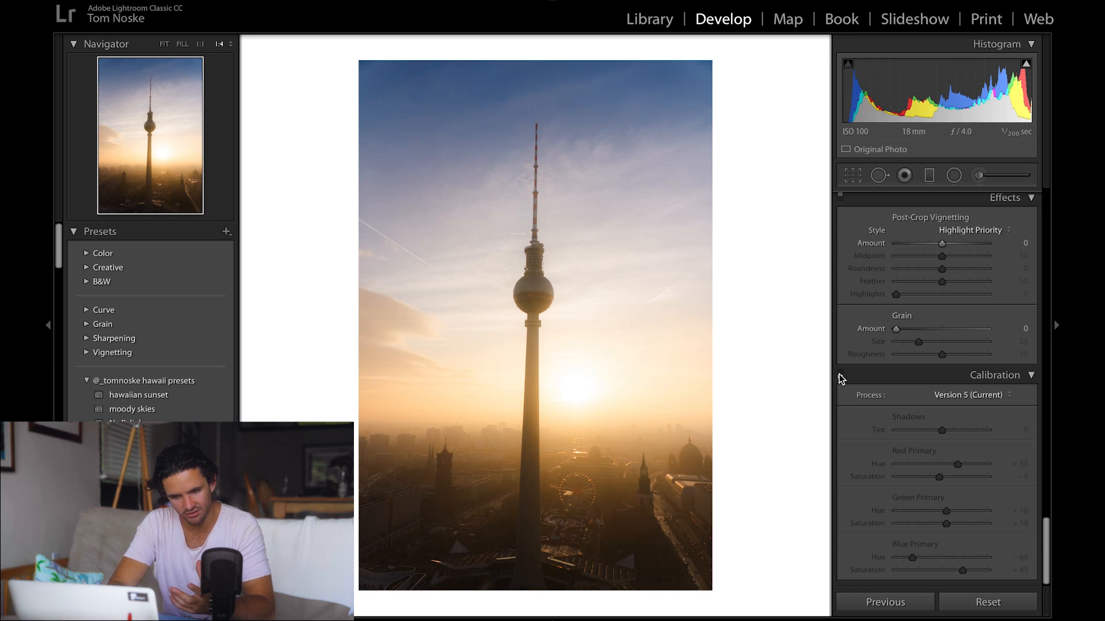
click(840, 375)
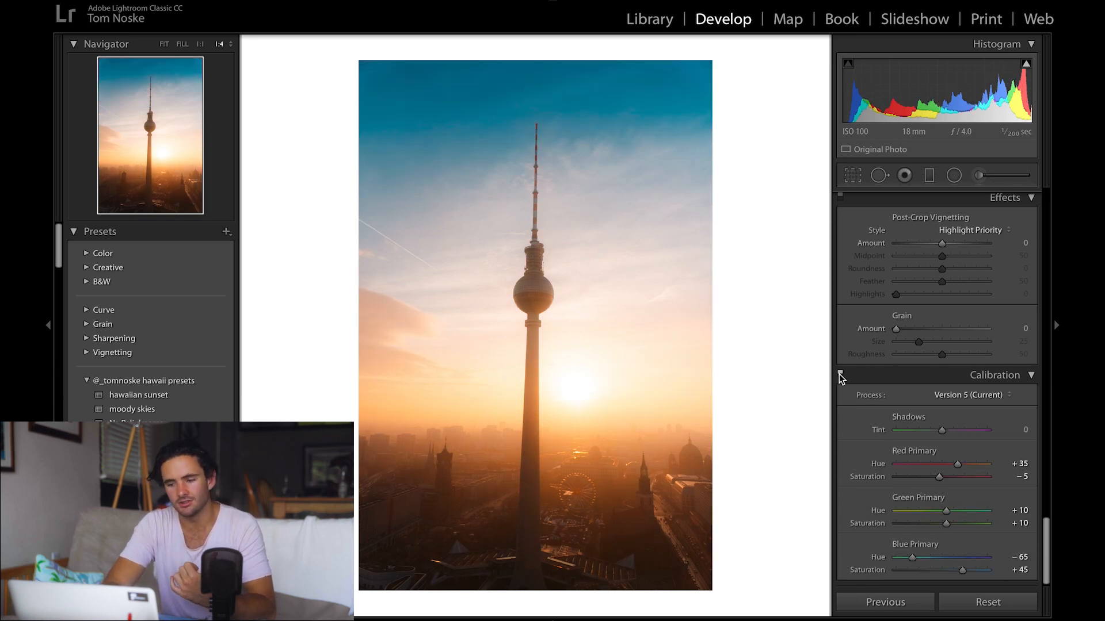
- Try a negative post-crop vignette Amount and return it to 0
scroll(943, 332, up, 1)
scroll(943, 332, up, 3)
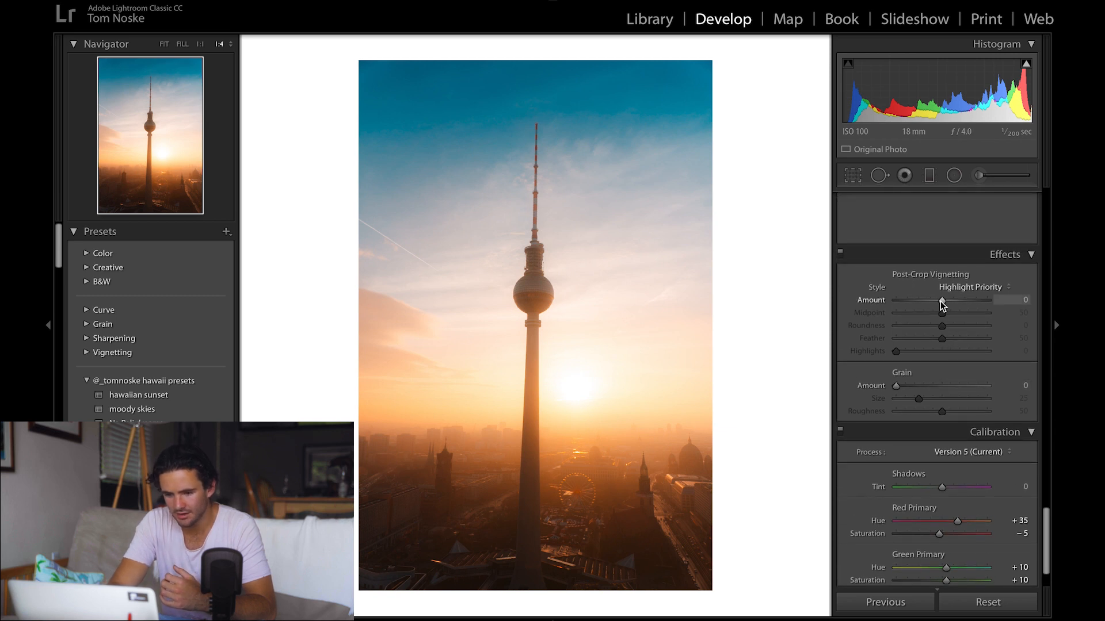
key(Down)
key(Down)
key(Up)
key(Up)
scroll(940, 301, up, 5)
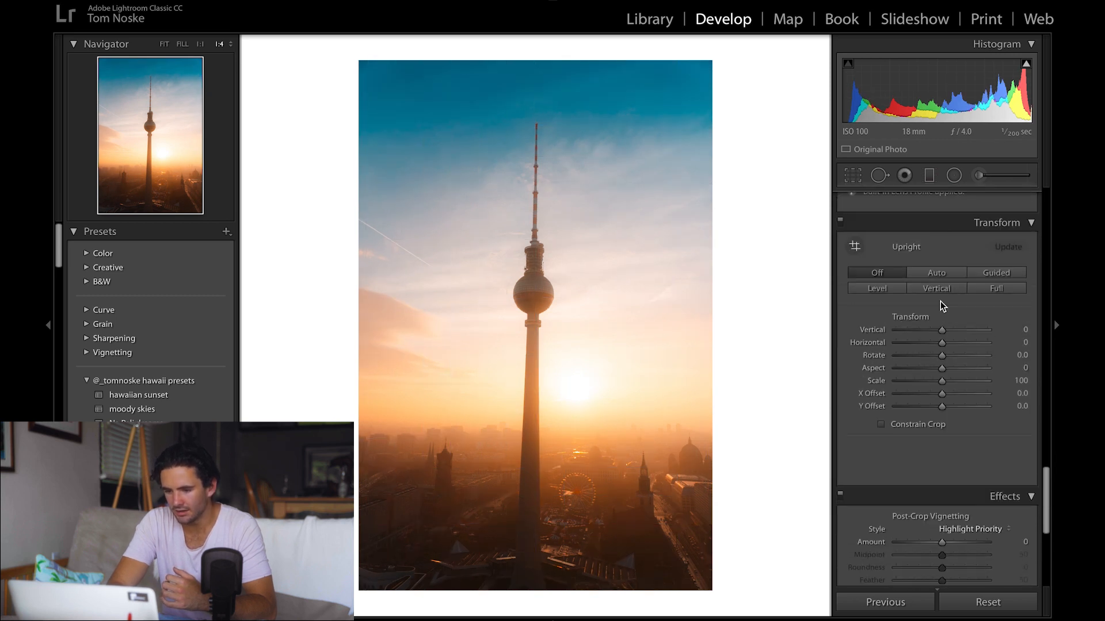
- Tighten the photo's crop slightly around the tower, keeping the Original aspect ratio
key(r)
mouse_move(546, 570)
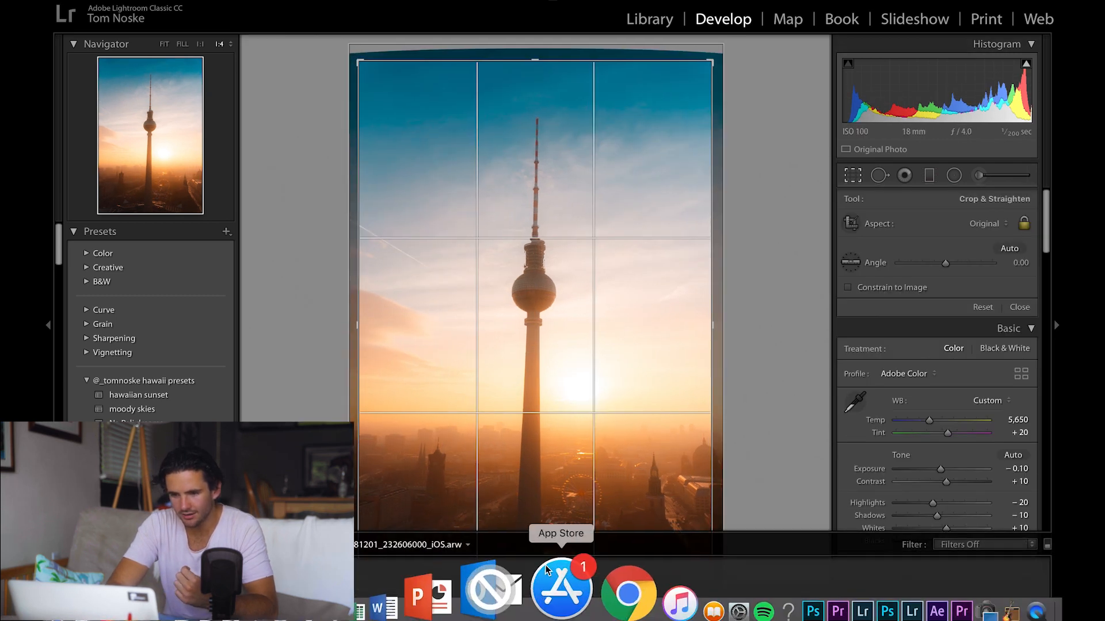
drag(538, 600, 540, 600)
drag(544, 542, 545, 541)
key(Return)
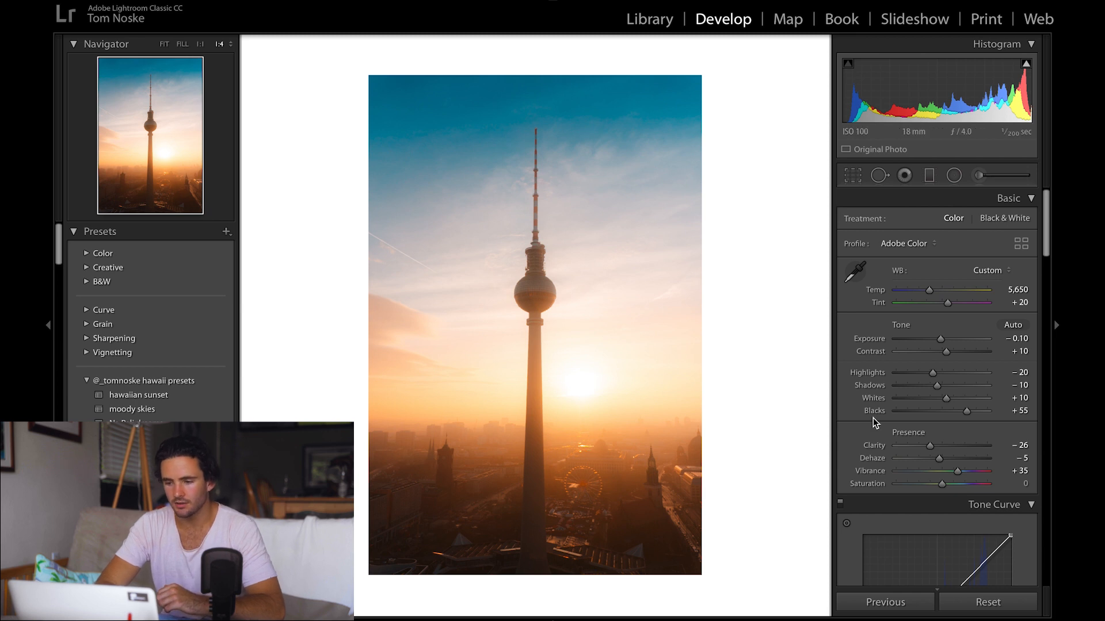
- Give the split toning highlights a warm tint with Hue 35 and Saturation 10
scroll(962, 426, down, 15)
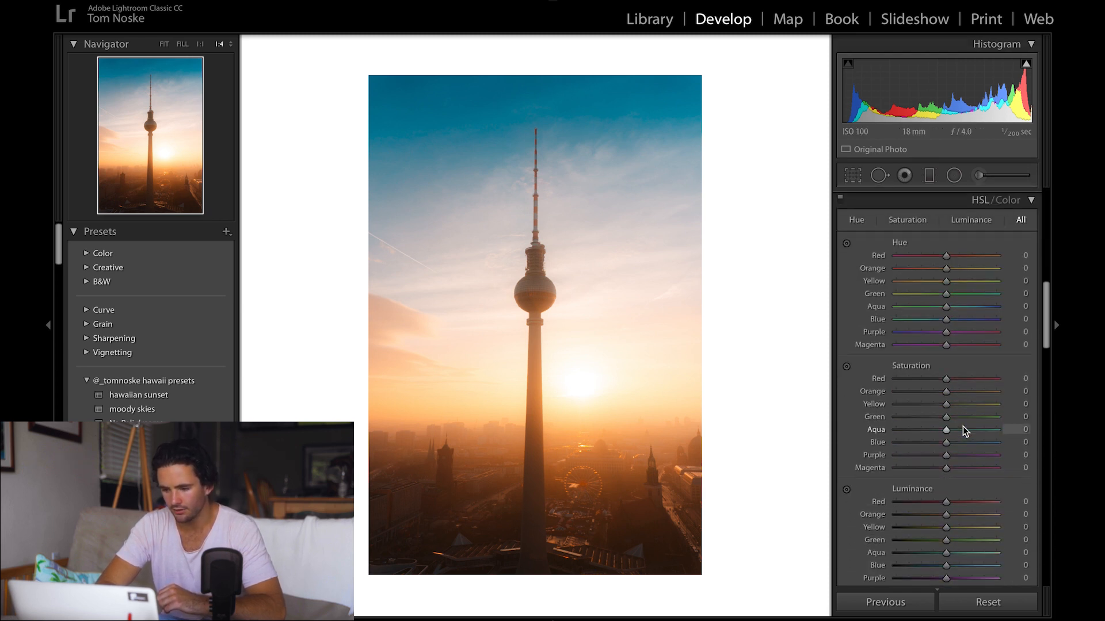
scroll(962, 426, down, 12)
scroll(962, 426, up, 6)
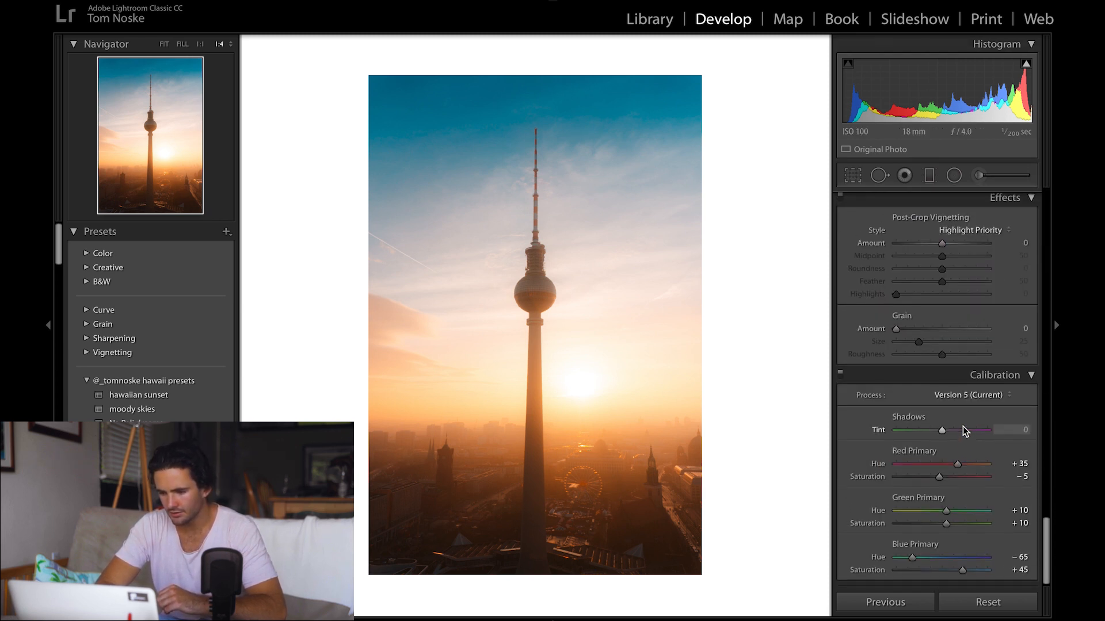
scroll(962, 429, up, 6)
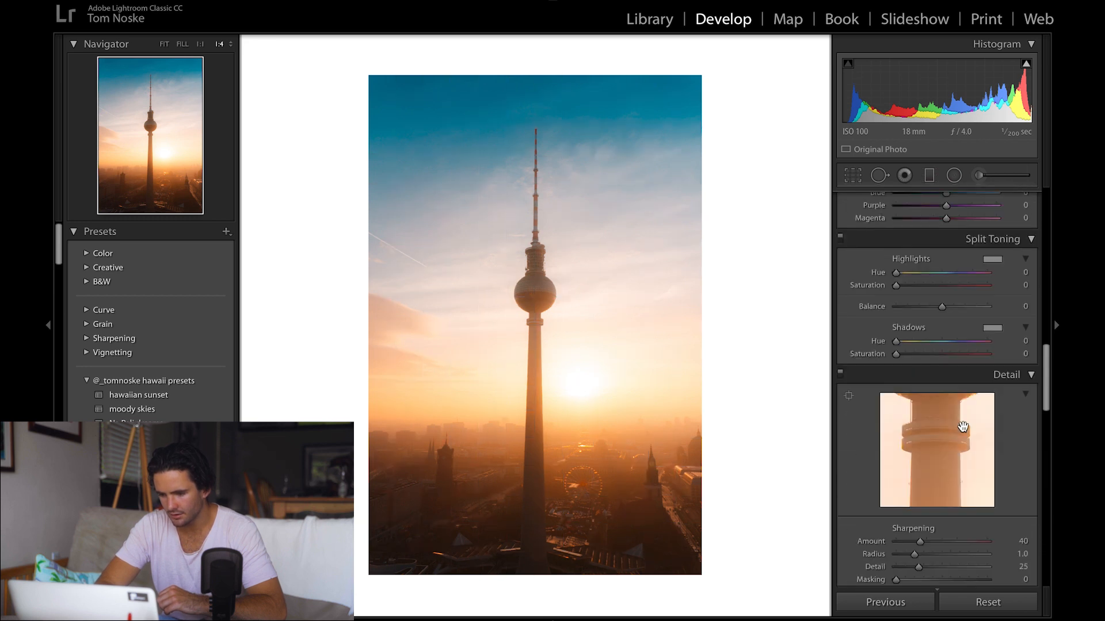
scroll(962, 427, up, 5)
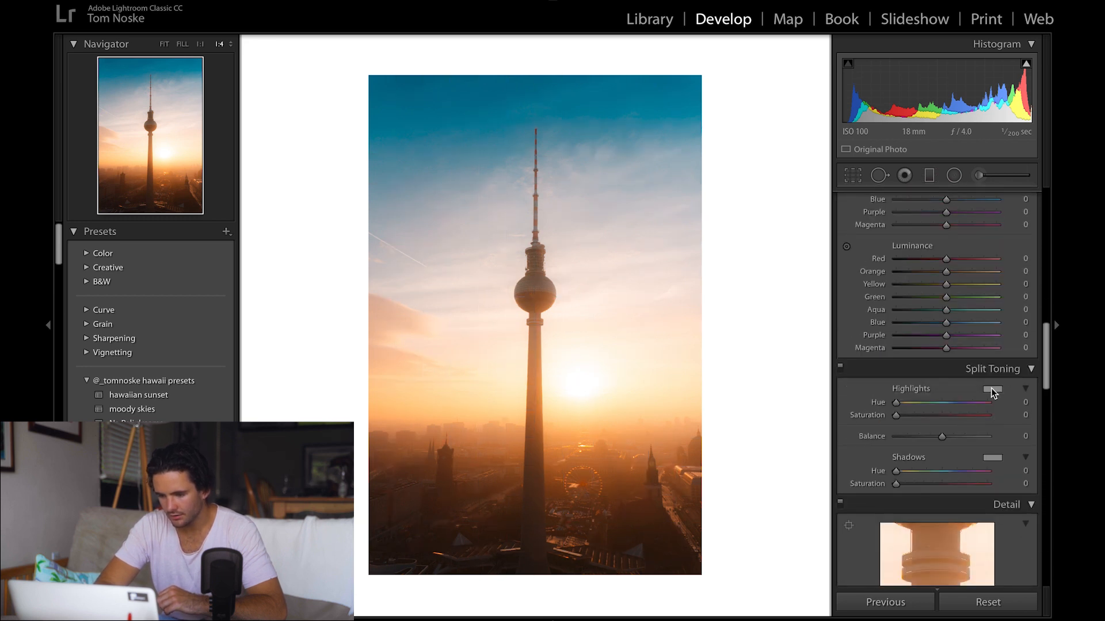
click(991, 389)
drag(735, 439, 729, 443)
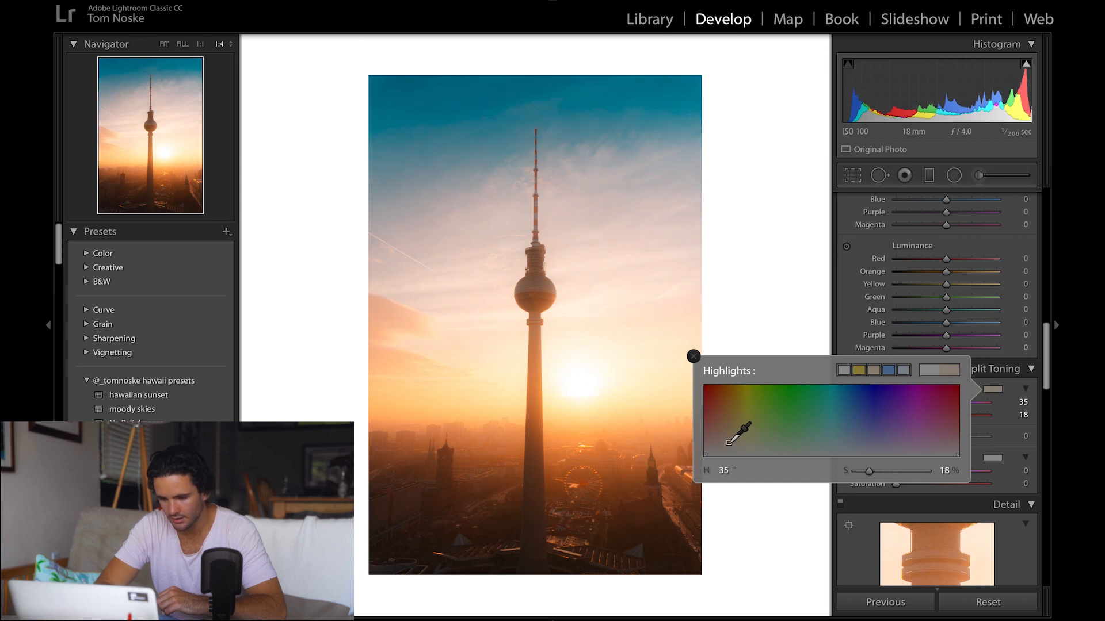
click(944, 470)
text(10)
click(995, 443)
- Give the split toning shadows a blue tint with Hue 215 and Saturation 15
click(992, 458)
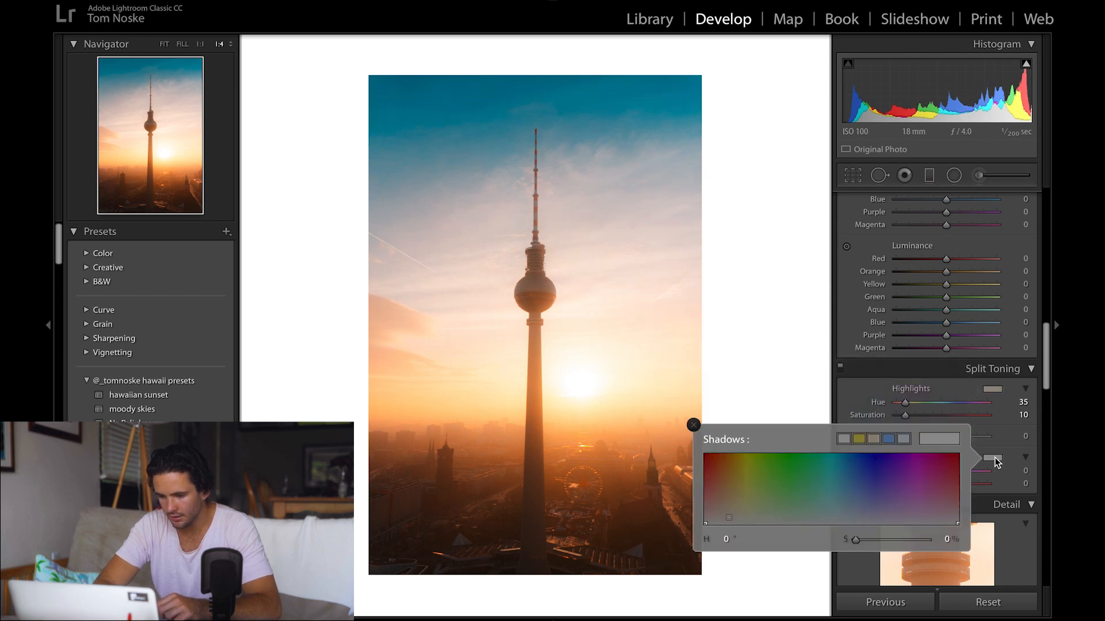
click(858, 508)
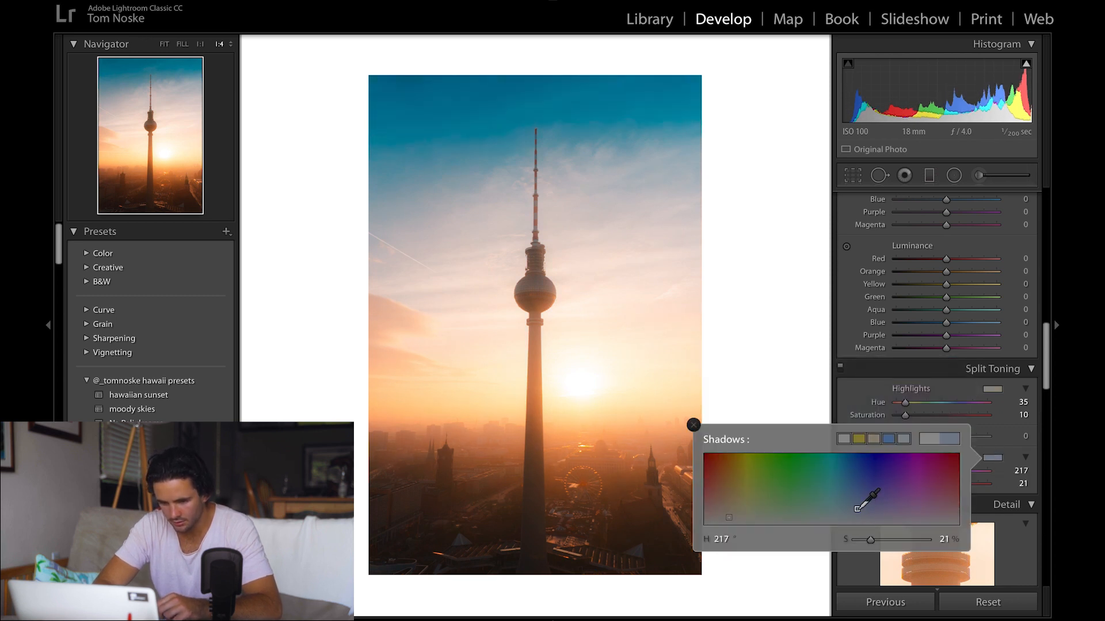
drag(857, 509, 857, 514)
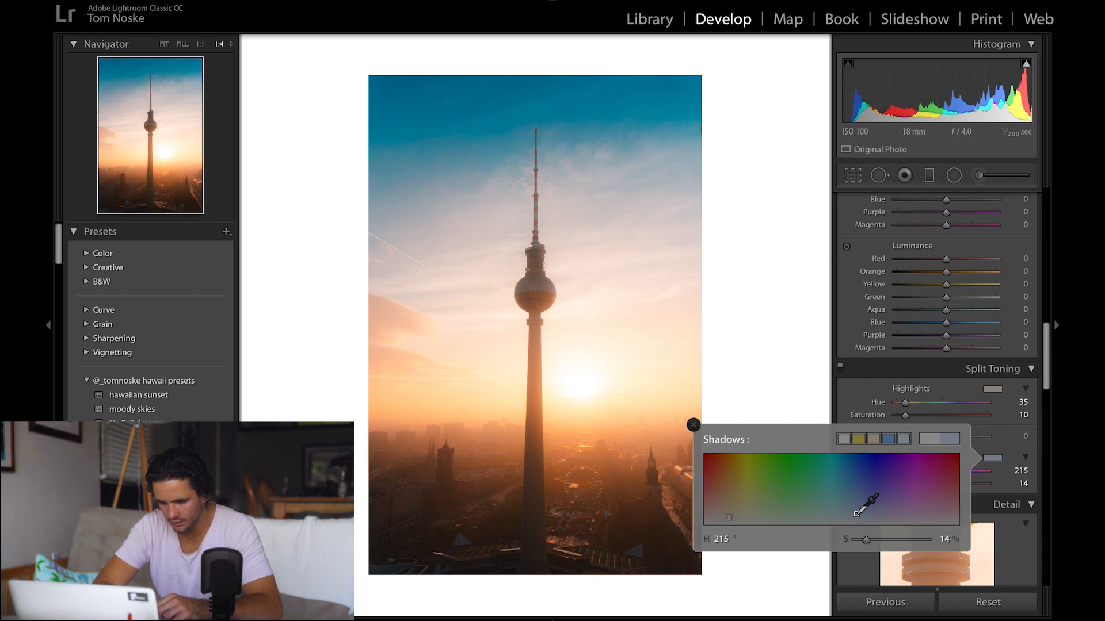
click(693, 425)
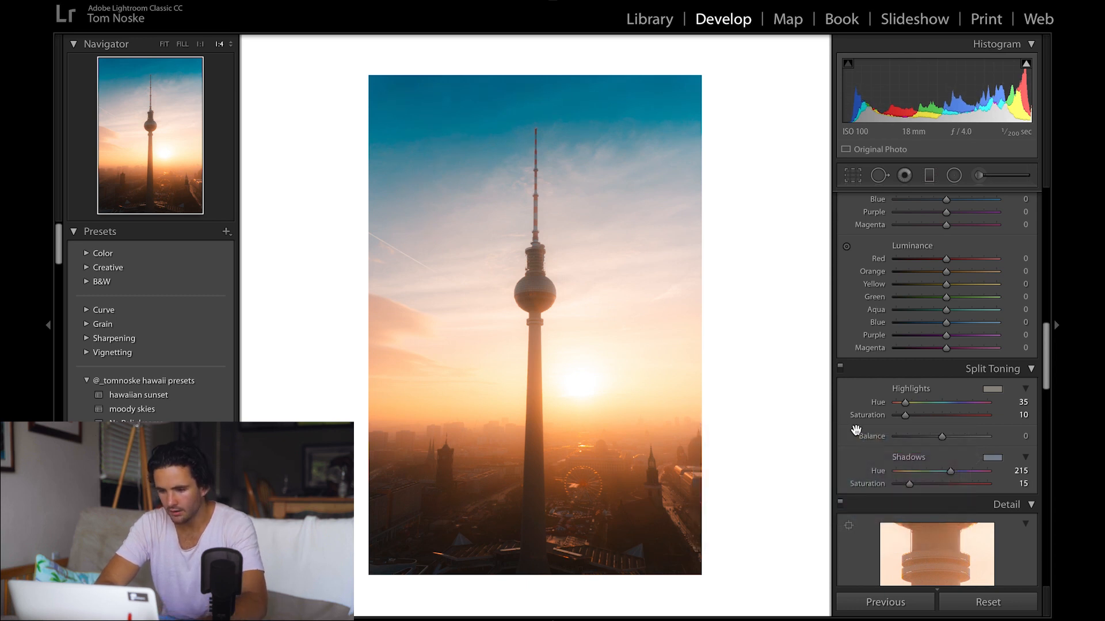
- Set the split toning Balance to +45 and lower the shadows Saturation to 10
drag(944, 436, 963, 443)
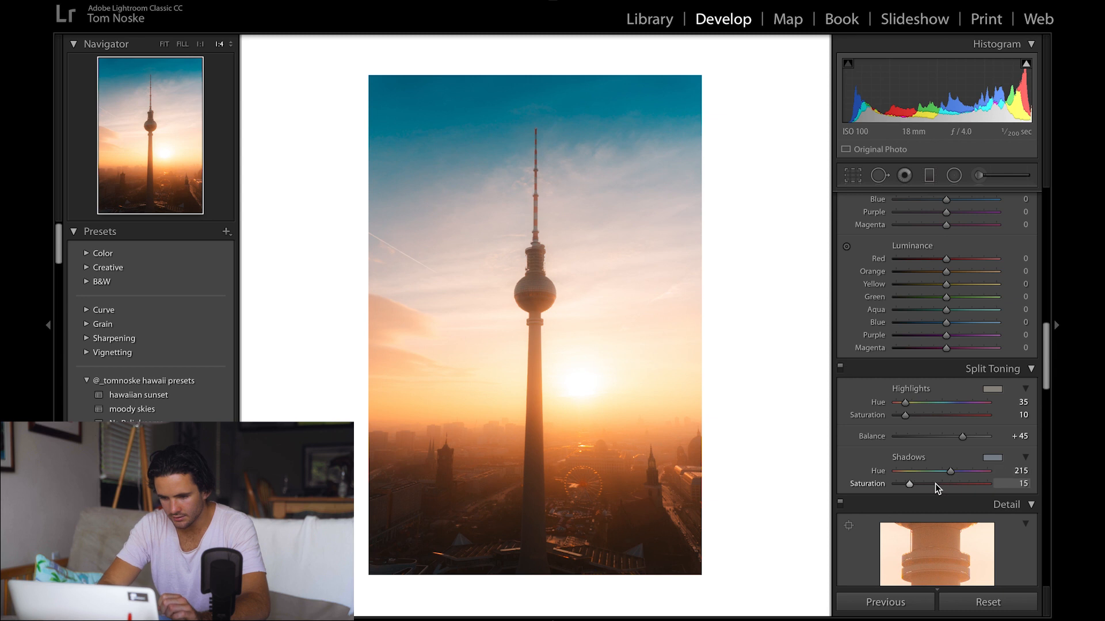
key(Down)
key(Down)
key(Up)
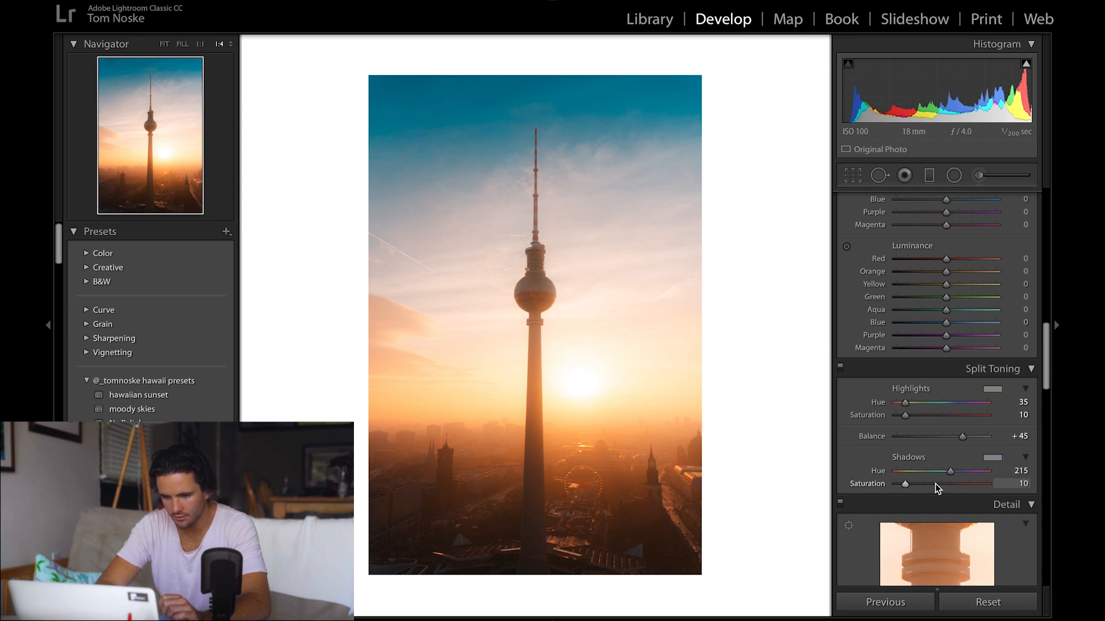
- In the HSL adjustments, set Blue Luminance to +5, Blue Saturation to -20 and Orange Luminance to +20
scroll(934, 354, up, 3)
key(Up)
drag(938, 282, 934, 282)
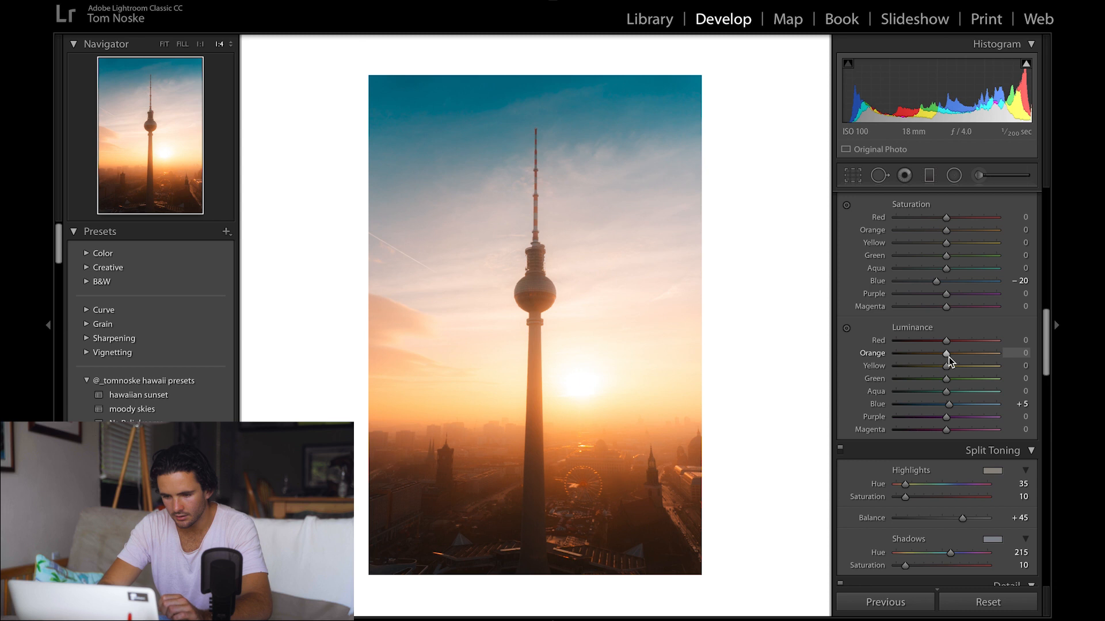
key(Up)
key(Up)
key(Up)
key(Up)
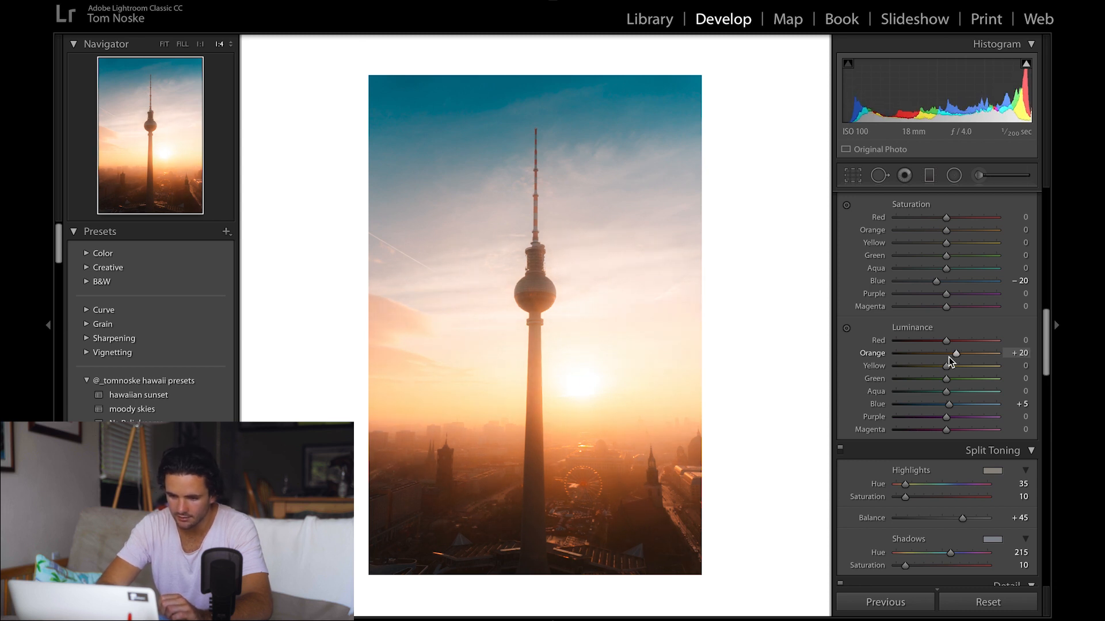
- Set the HSL Orange Saturation to +6, Orange Hue to -5 and Yellow Hue to -10
scroll(919, 350, up, 5)
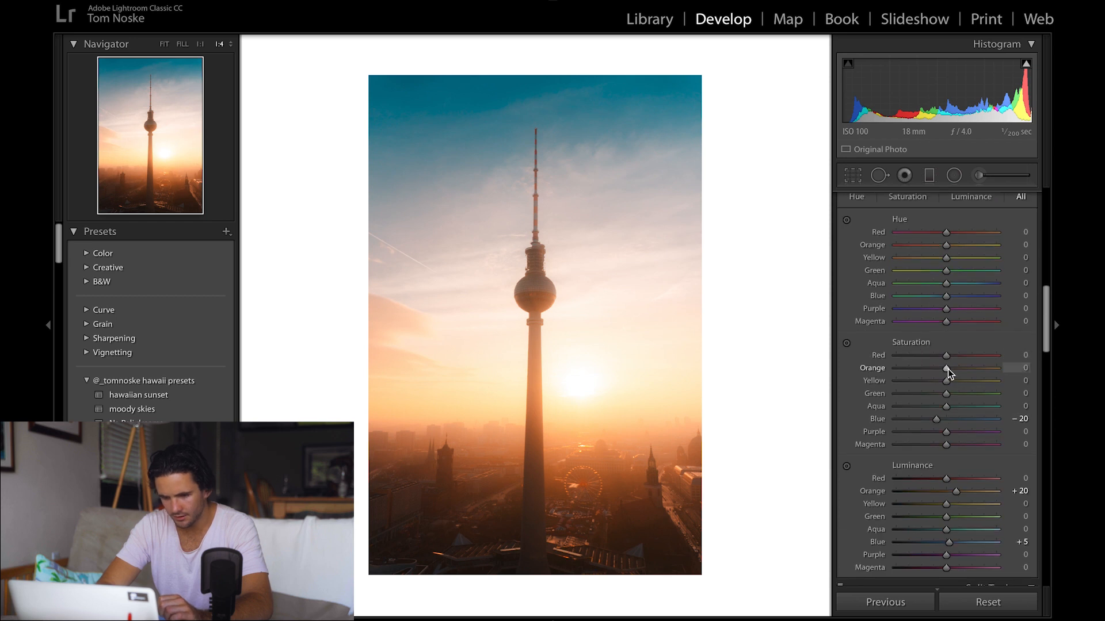
mouse_move(947, 368)
mouse_down()
mouse_move(965, 369)
mouse_move(951, 368)
mouse_up()
mouse_move(946, 246)
mouse_down()
mouse_move(927, 257)
mouse_move(977, 263)
mouse_move(937, 258)
mouse_up()
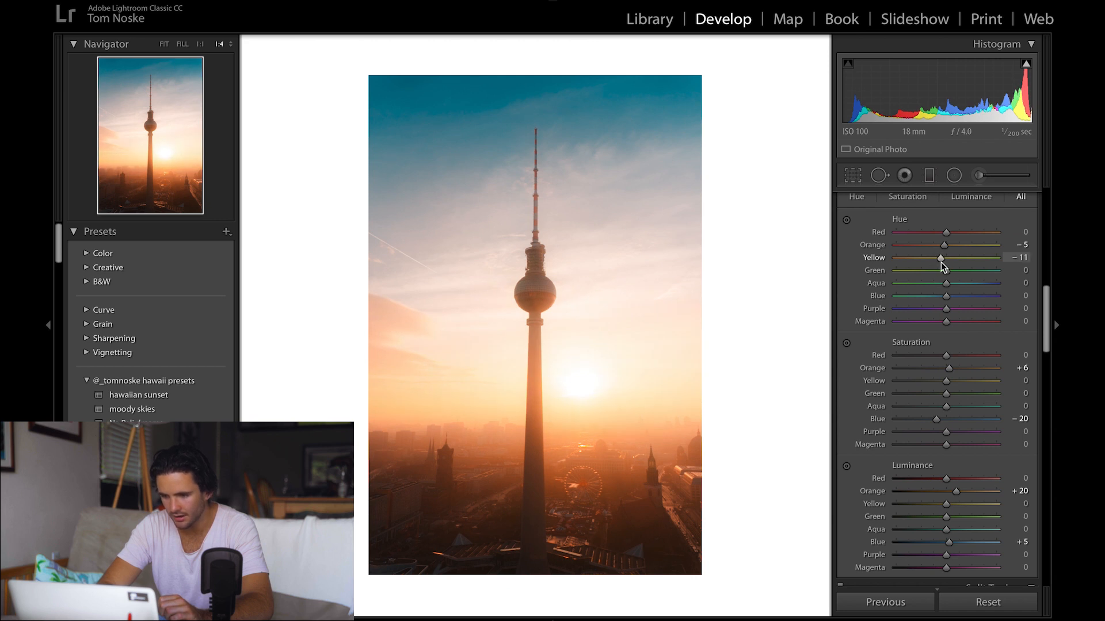
- Compare the edited photo with its original, both in the normal view and with the interface hidden
key(backslash)
key(backslash)
key(backslash)
key(backslash)
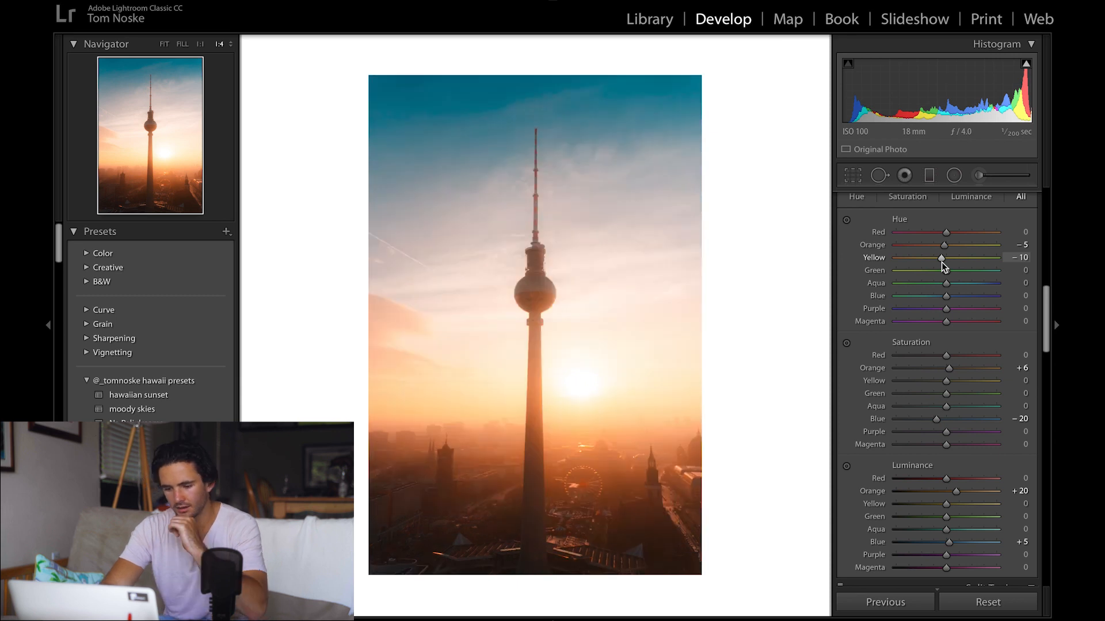
key(l)
key(l)
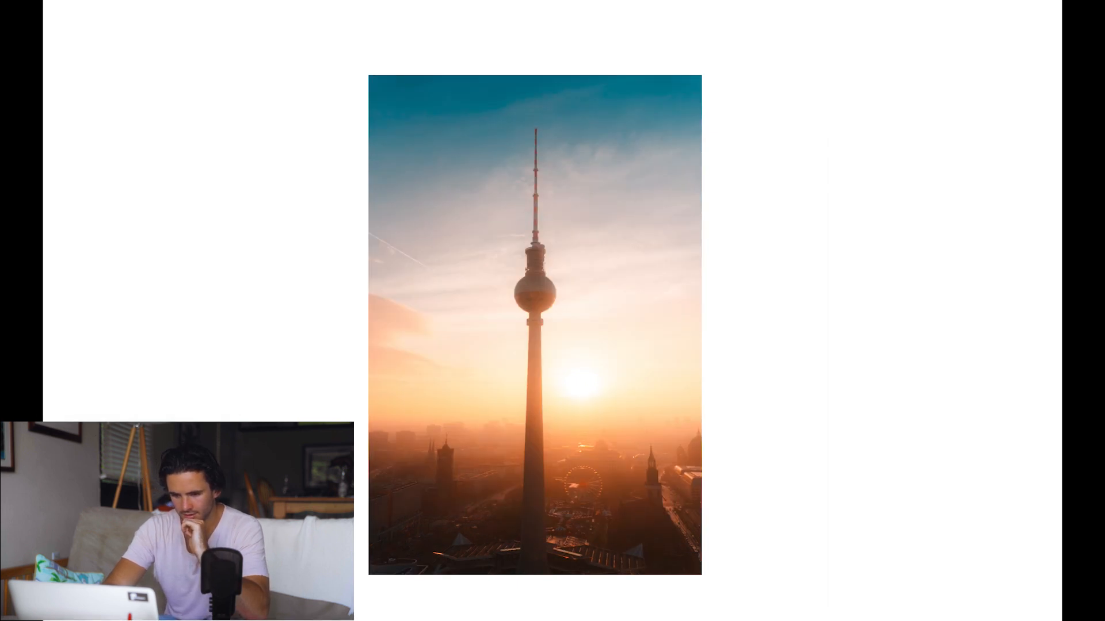
key(backslash)
key(backslash)
key(l)
- Add a slightly raised highlights point to the Green channel tone curve at about 80% input
scroll(980, 260, up, 10)
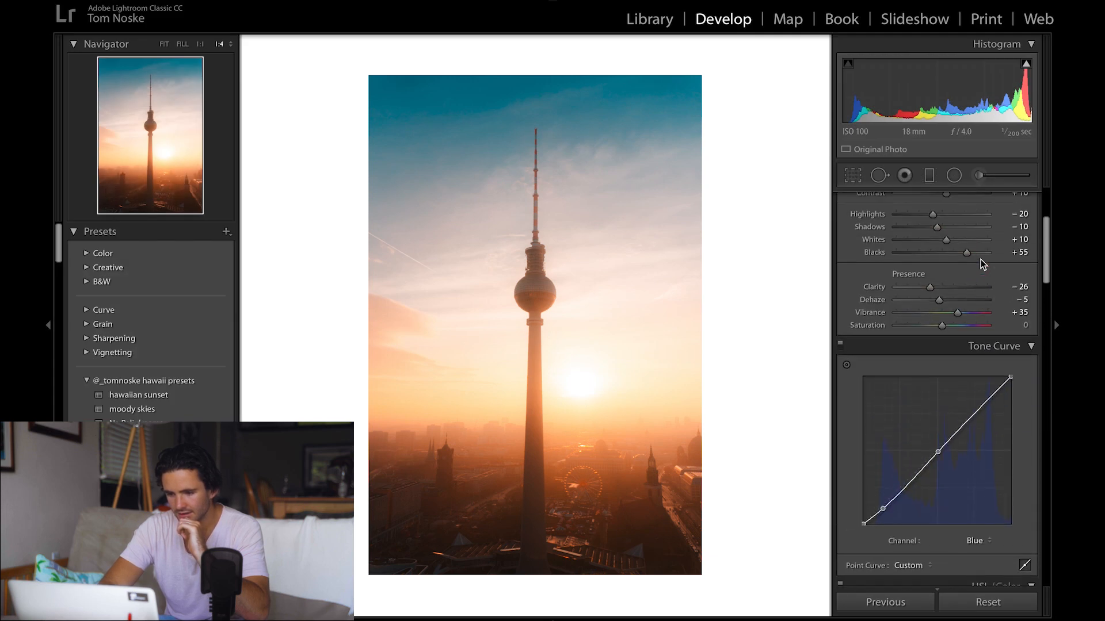
click(975, 541)
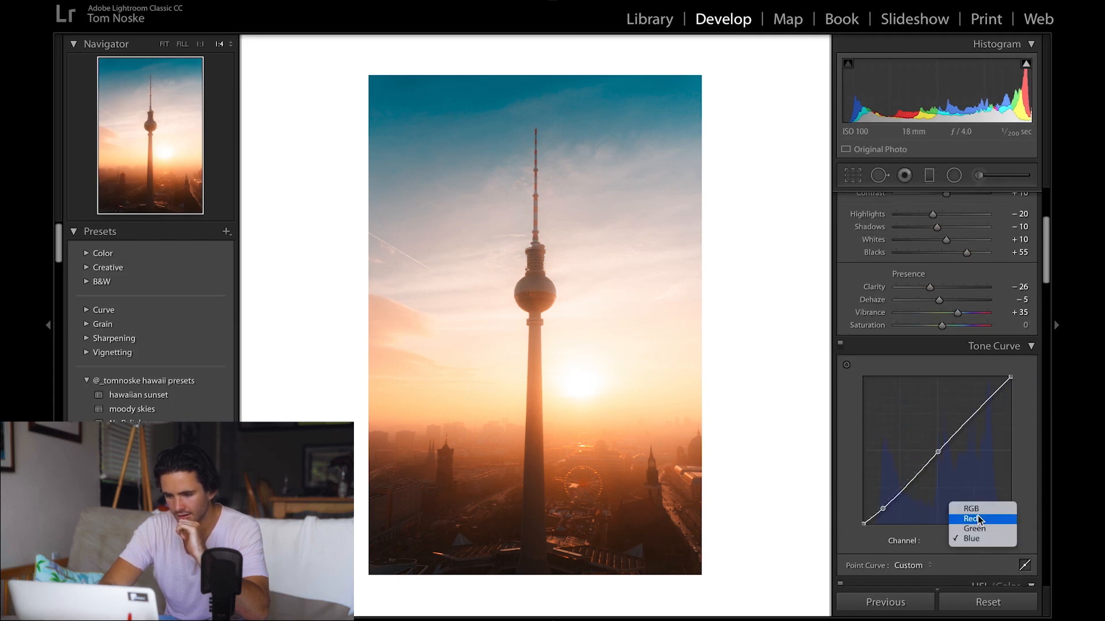
click(979, 520)
click(985, 544)
click(985, 552)
click(982, 402)
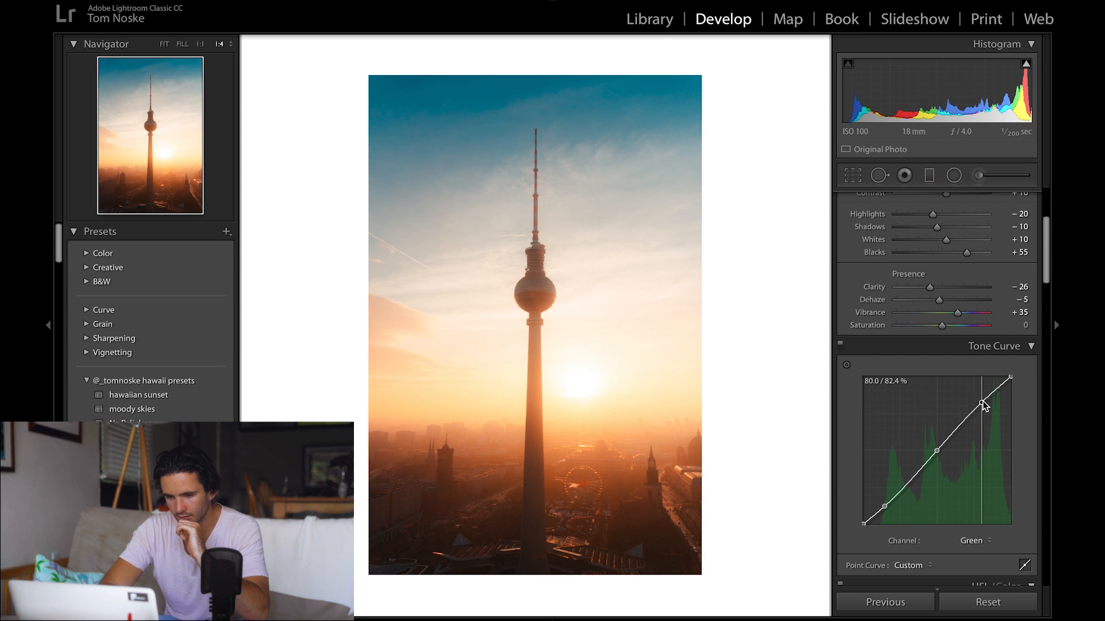
- Compare the edit with the original photo and with the tone curve adjustments switched off
key(backslash)
key(backslash)
click(840, 345)
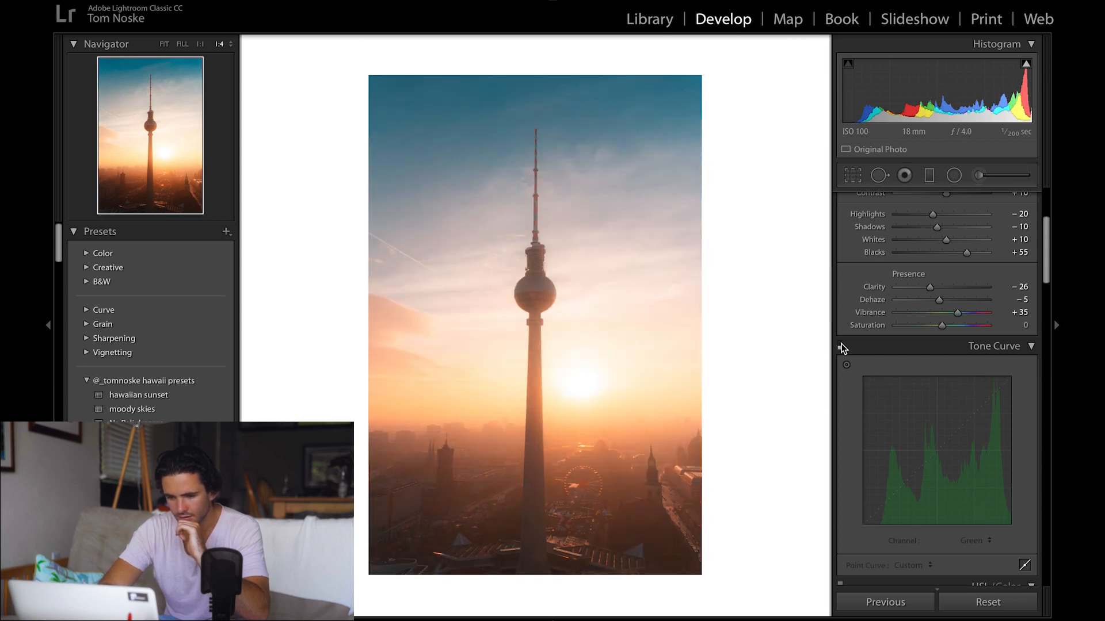
click(840, 346)
- Set Clarity to -25 and Saturation to +5, and undo the trial Vibrance change
scroll(1017, 391, up, 1)
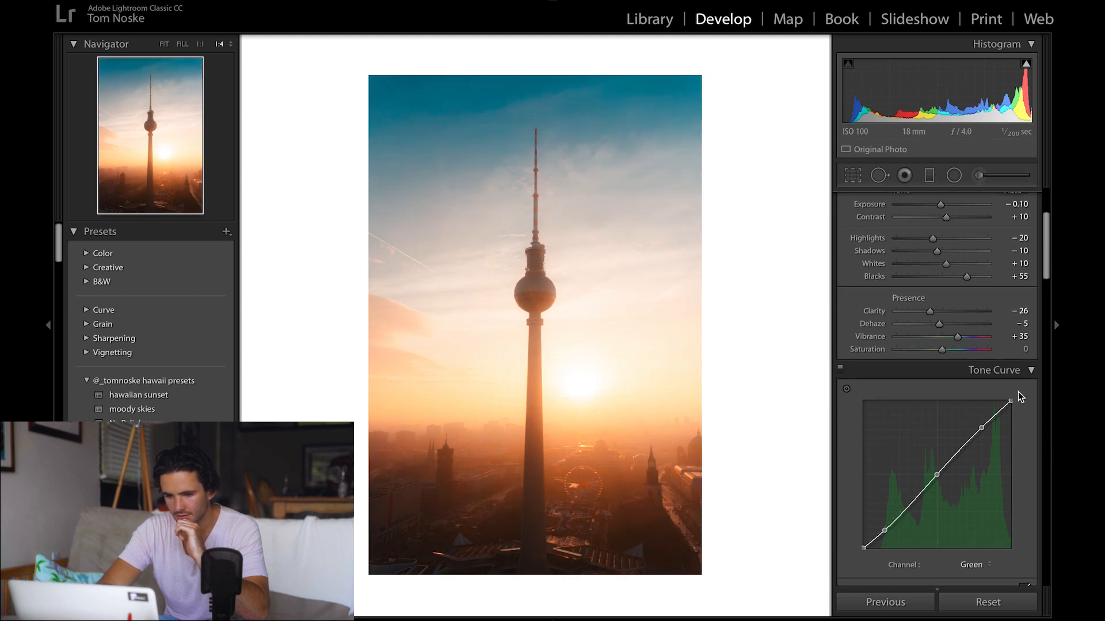
drag(929, 320, 929, 322)
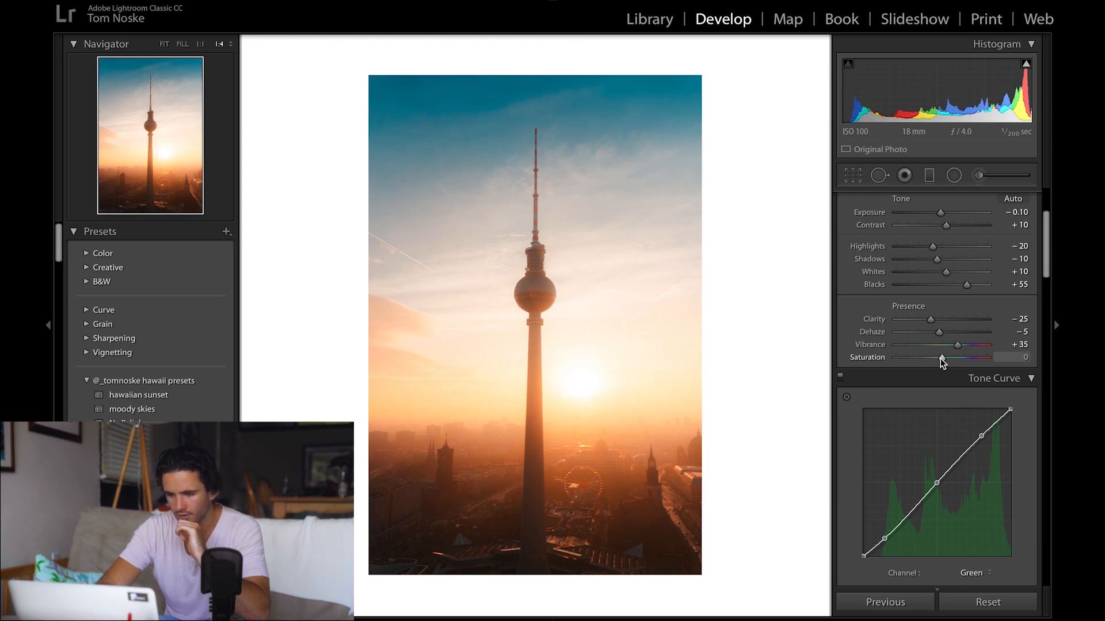
scroll(941, 345, up, 1)
drag(957, 371, 965, 375)
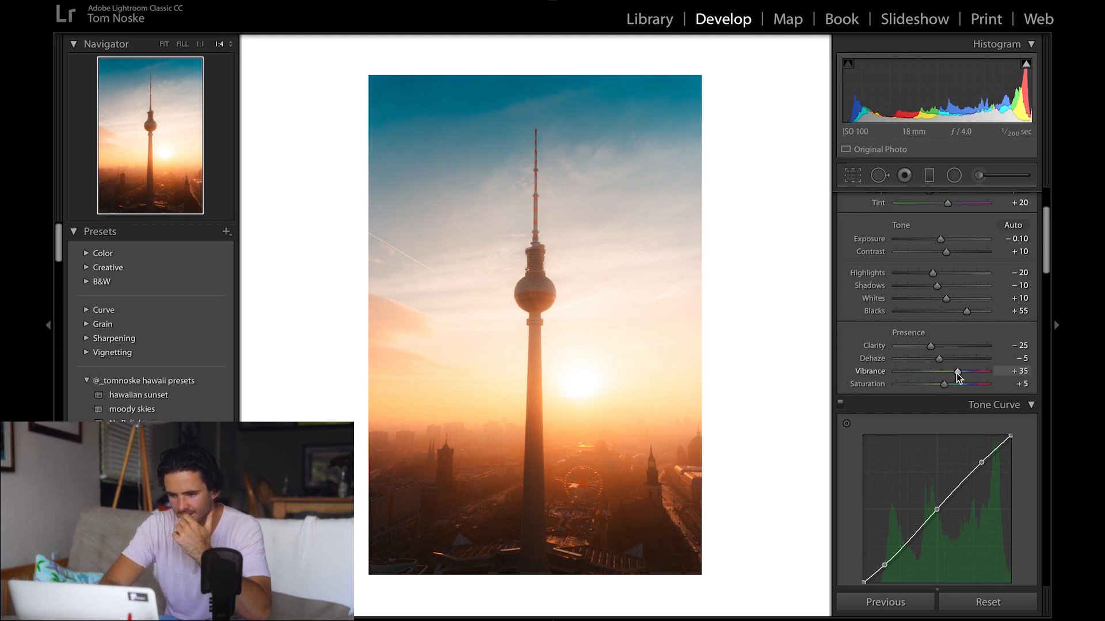
key(ctrl+z)
- Draw a large Burn (Darken) radial filter with Exposure -0.30 over the right side of the photo
scroll(956, 374, up, 4)
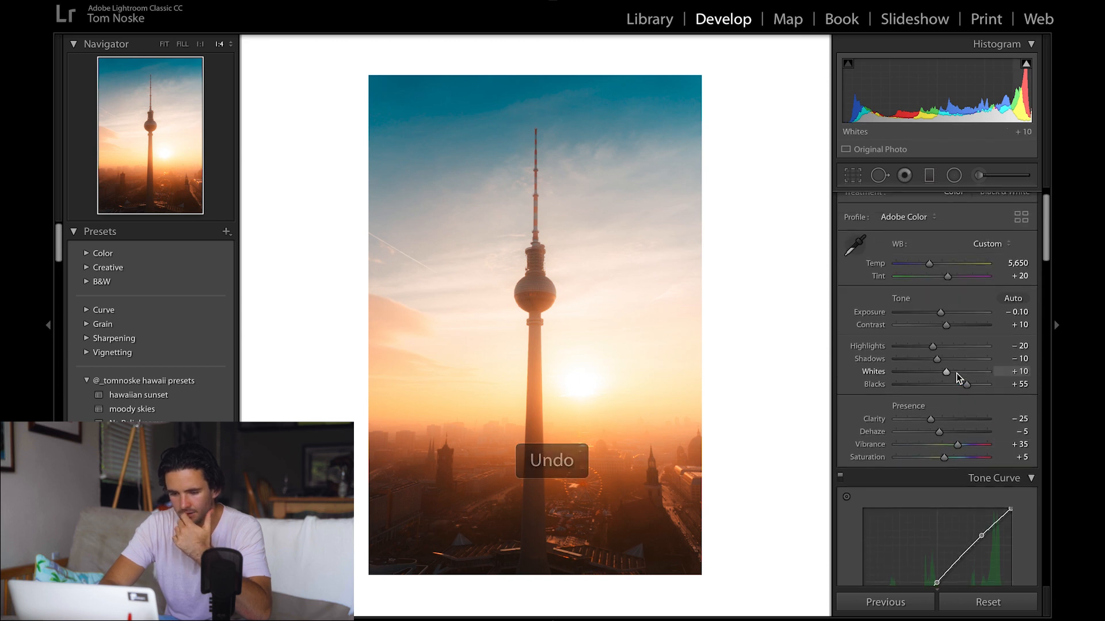
click(954, 176)
drag(767, 307, 426, 516)
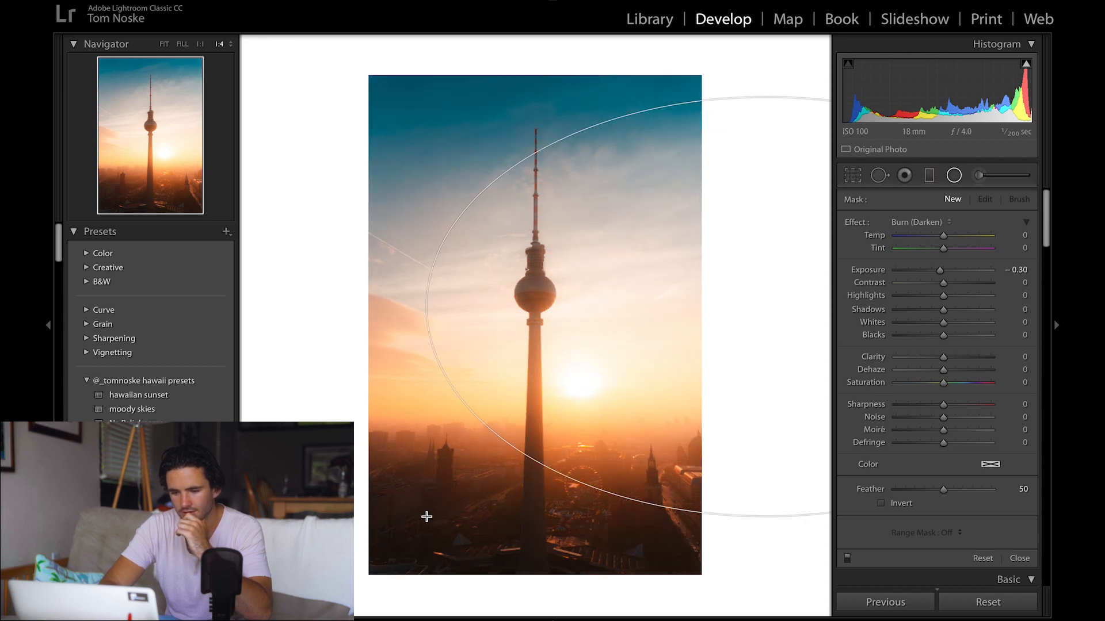
drag(524, 455, 524, 455)
- Reshape and tilt the radial filter and move it up so it covers the sky from above the photo's top edge
key(super+minus)
mouse_move(650, 319)
mouse_down()
mouse_move(641, 340)
mouse_move(639, 319)
mouse_up()
drag(462, 317, 487, 406)
drag(649, 316, 637, 310)
drag(679, 407, 695, 432)
drag(627, 309, 547, 185)
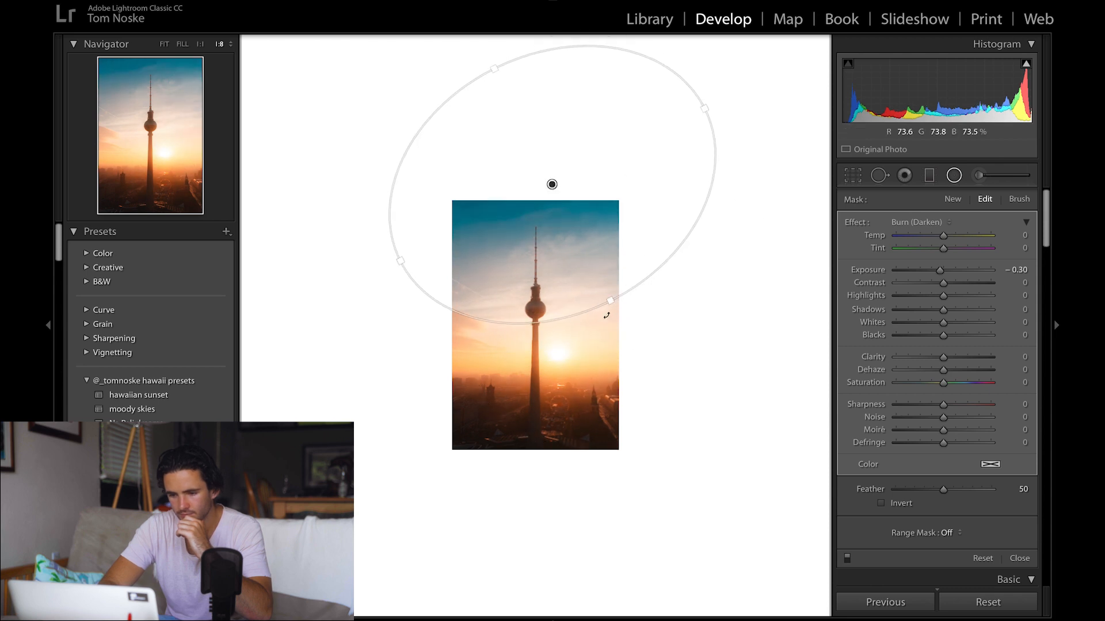
- Straighten and enlarge the radial filter, and move it down until it reaches the city below the tower's sphere
drag(613, 311, 556, 402)
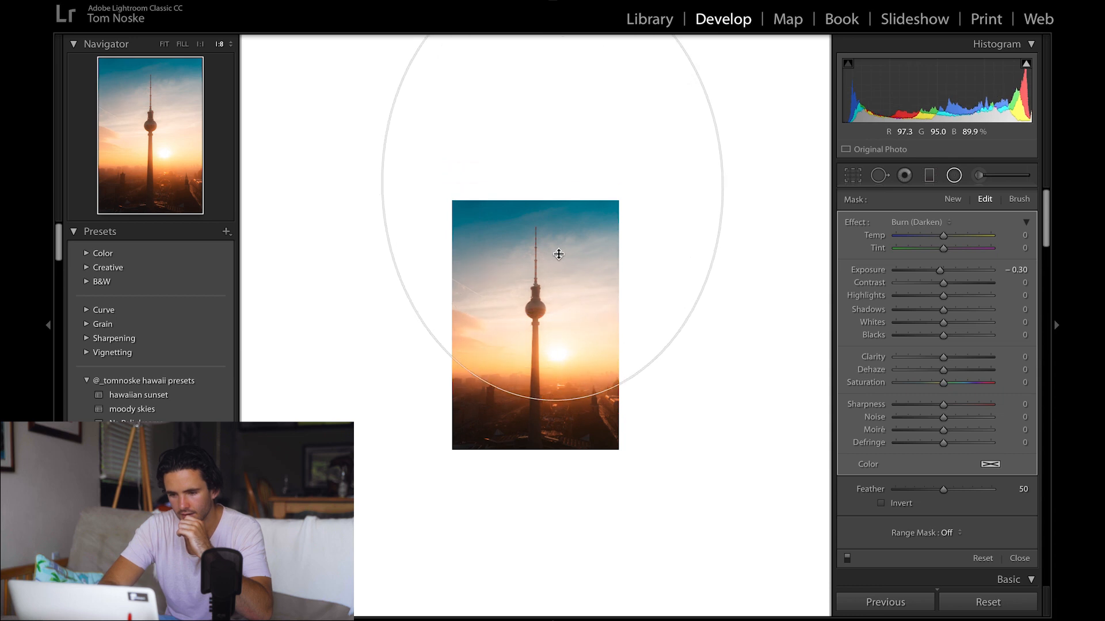
drag(547, 177, 533, 192)
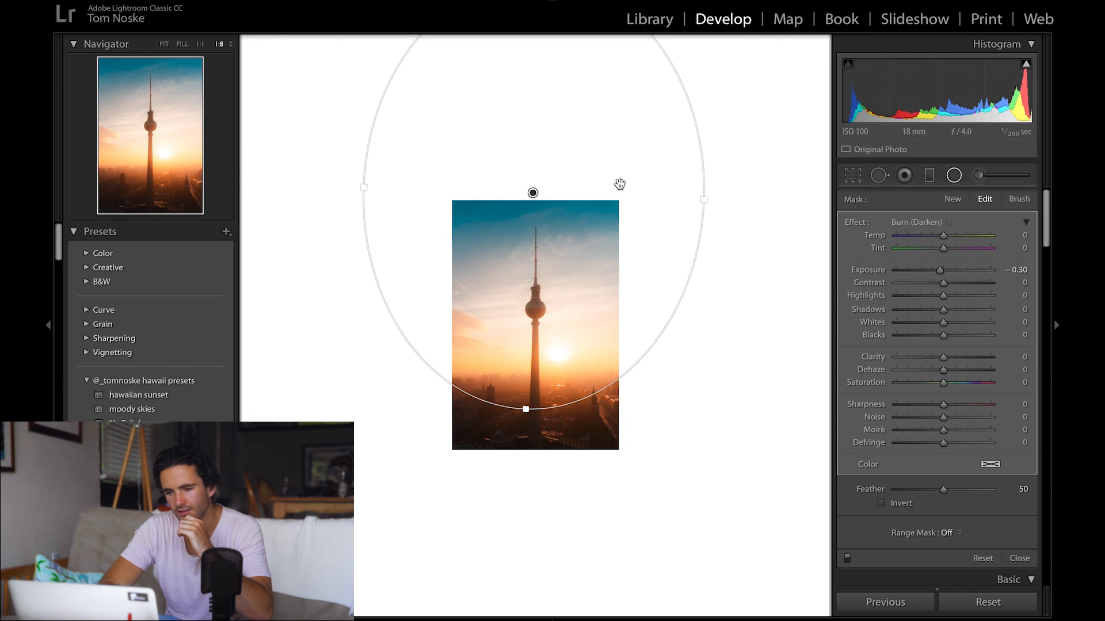
drag(533, 191, 543, 212)
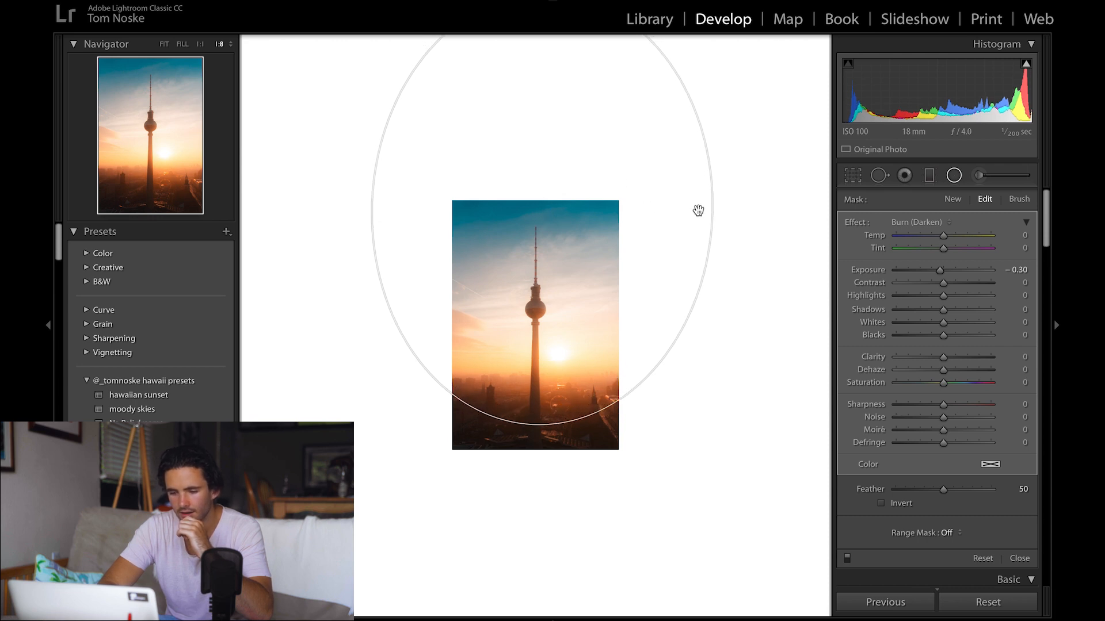
drag(713, 217, 723, 218)
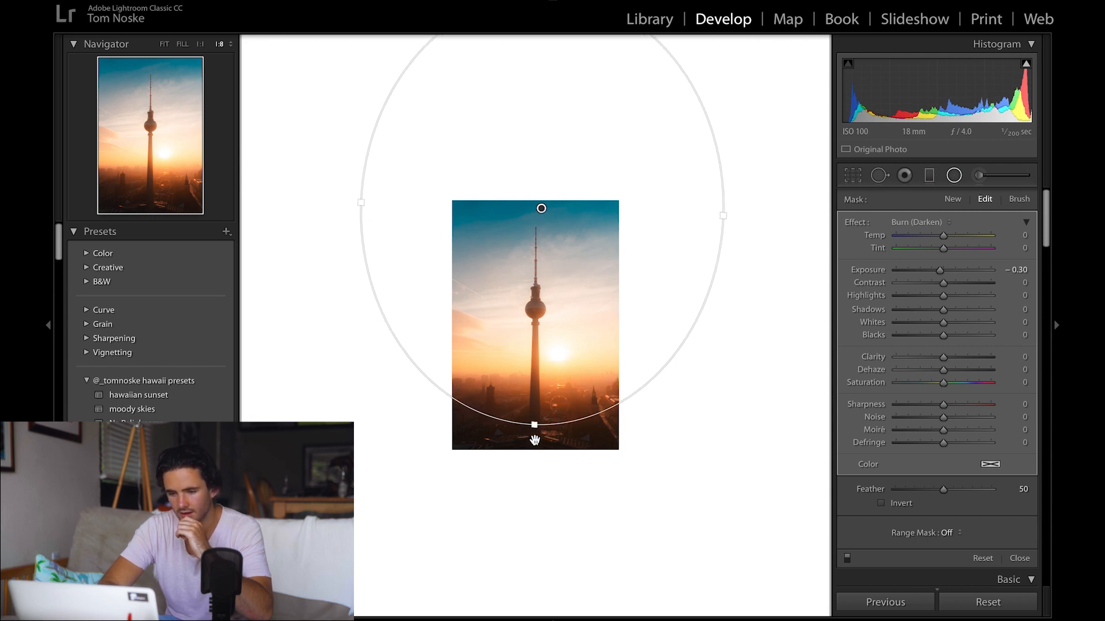
drag(533, 434, 538, 433)
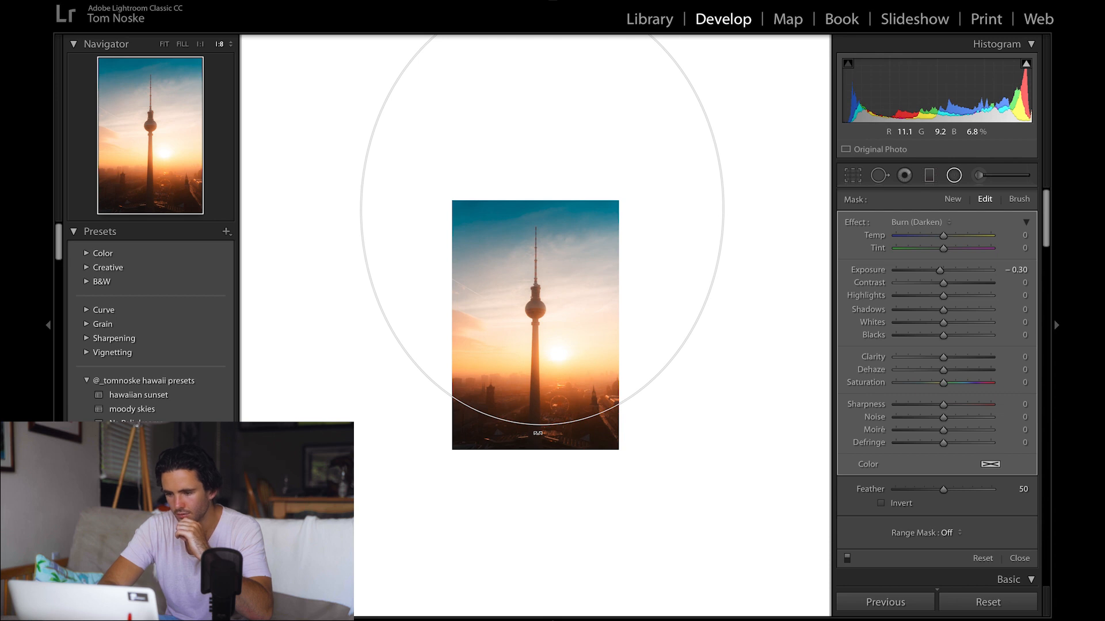
- Try the radial filter with its effect reset, inverted, Feather 100 and Exposure 0.10, and delete the filter
key(ctrl+equal)
double_click(856, 224)
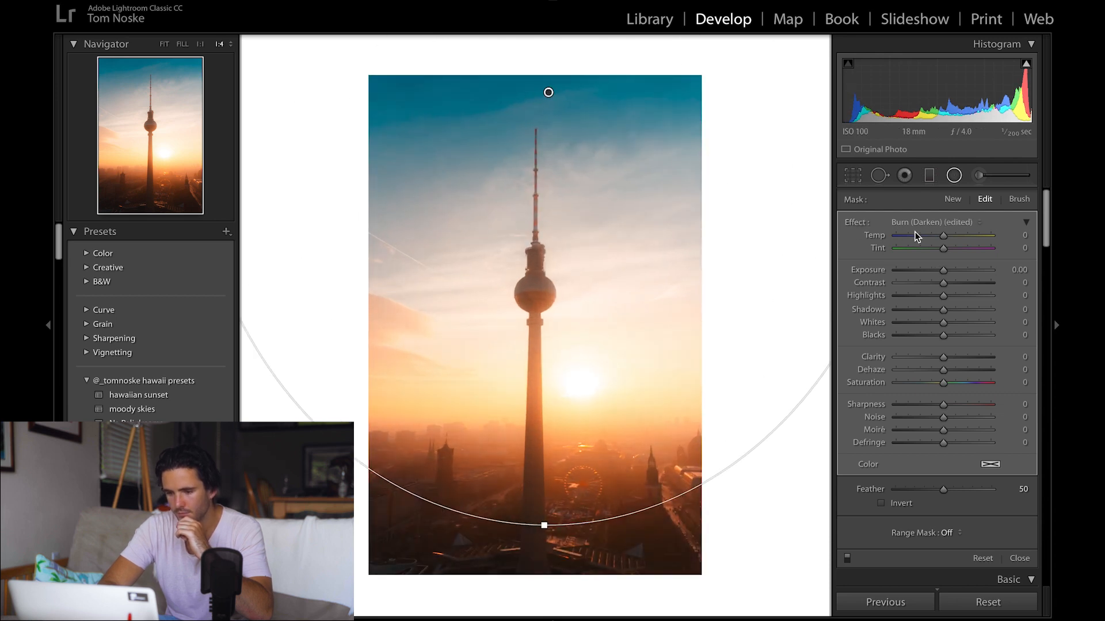
click(880, 504)
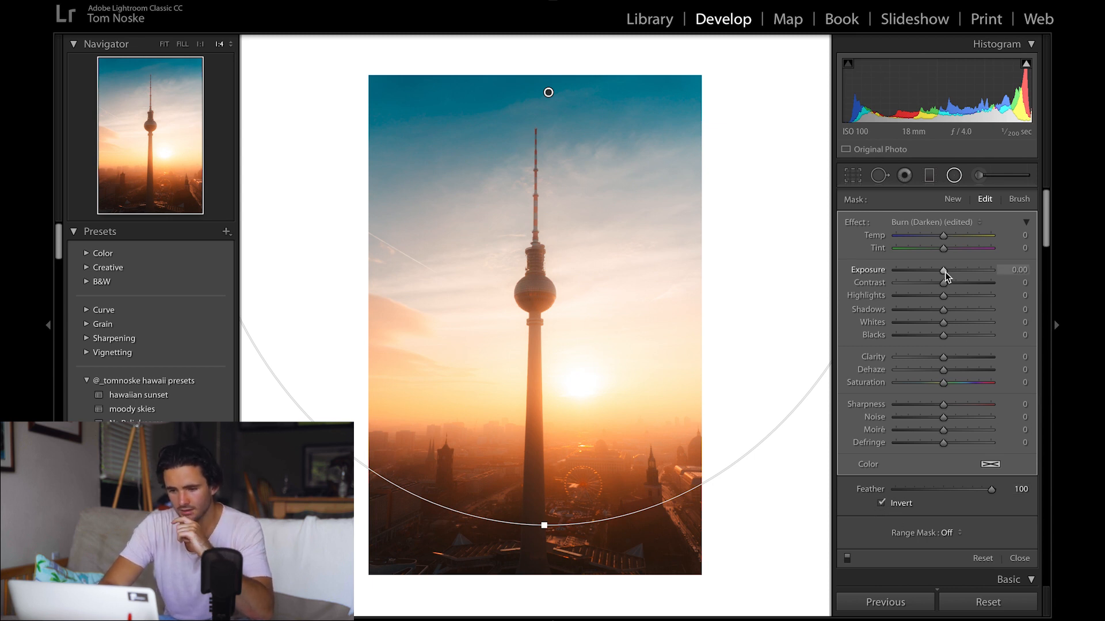
key(Up)
key(Up)
key(Up)
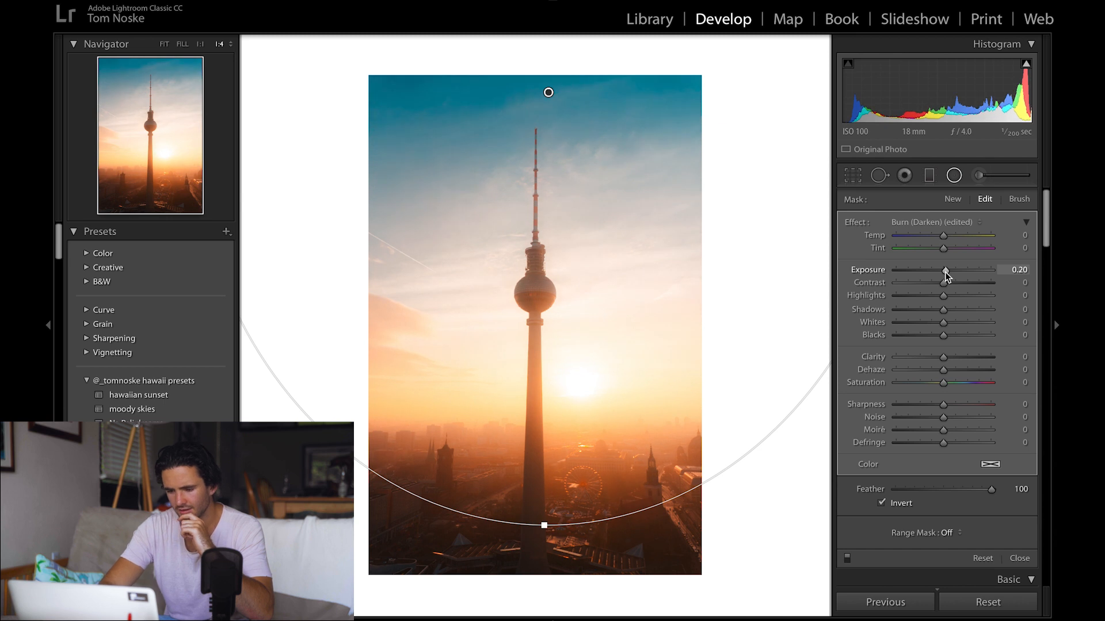
key(Down)
key(Down)
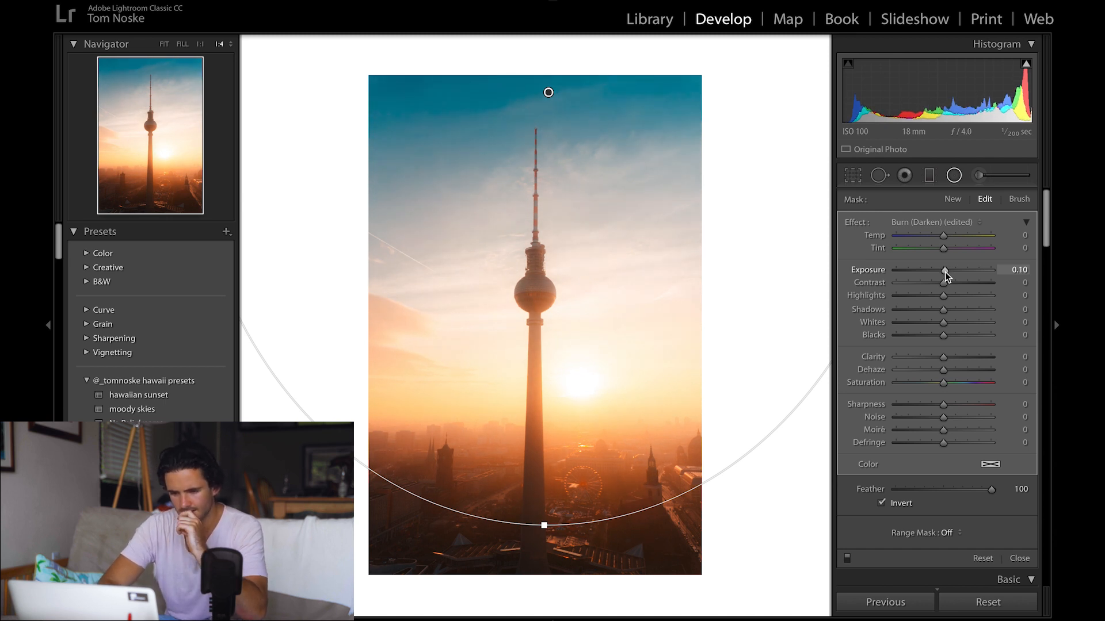
key(Delete)
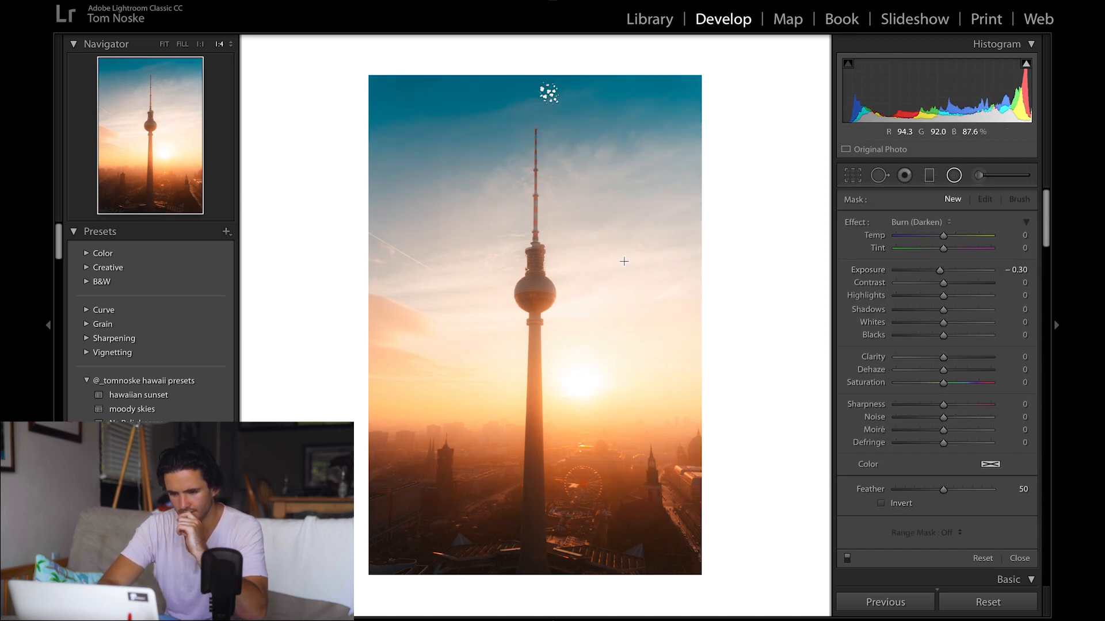
- Draw a new Burn (Darken) radial filter centred on the tower's antenna, extending beyond the photo's sides and bottom edge
key(ctrl+minus)
drag(704, 249, 392, 395)
drag(702, 248, 542, 205)
drag(534, 350, 537, 434)
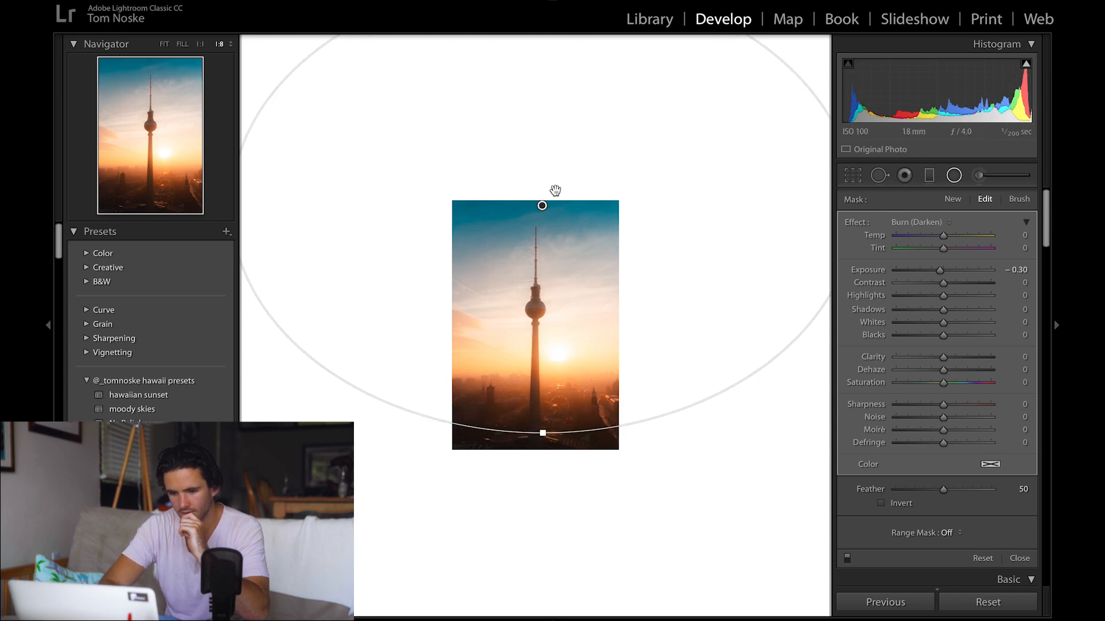
drag(539, 203, 532, 237)
key(ctrl+equal)
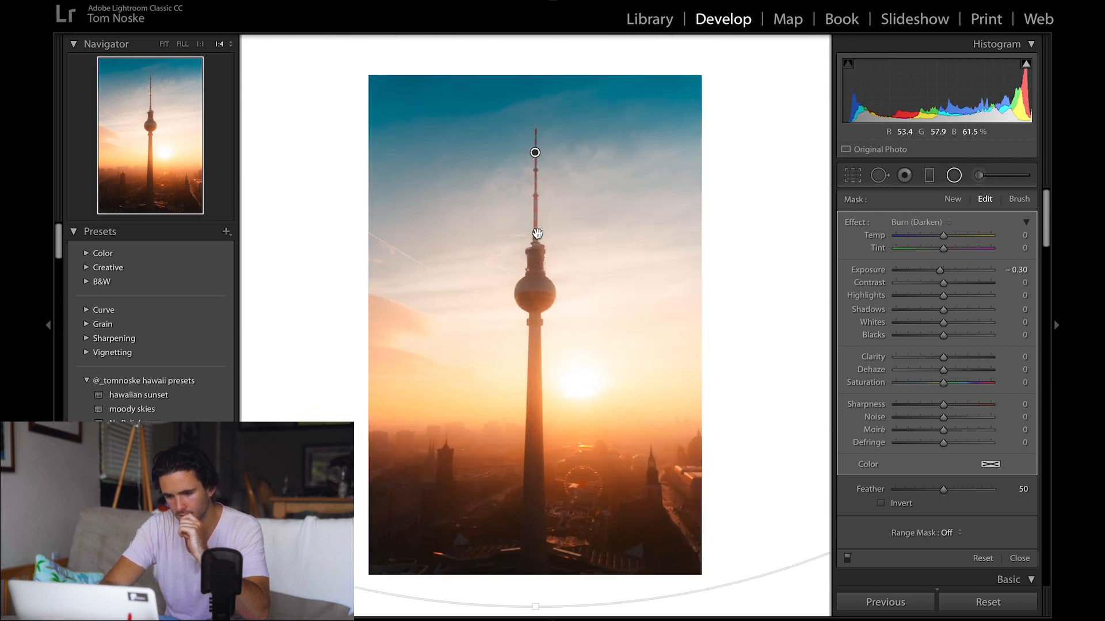
- Set the new radial filter's Exposure to -0.50, close the filter and compare the edit with the original photo
key(Down)
key(Down)
key(Down)
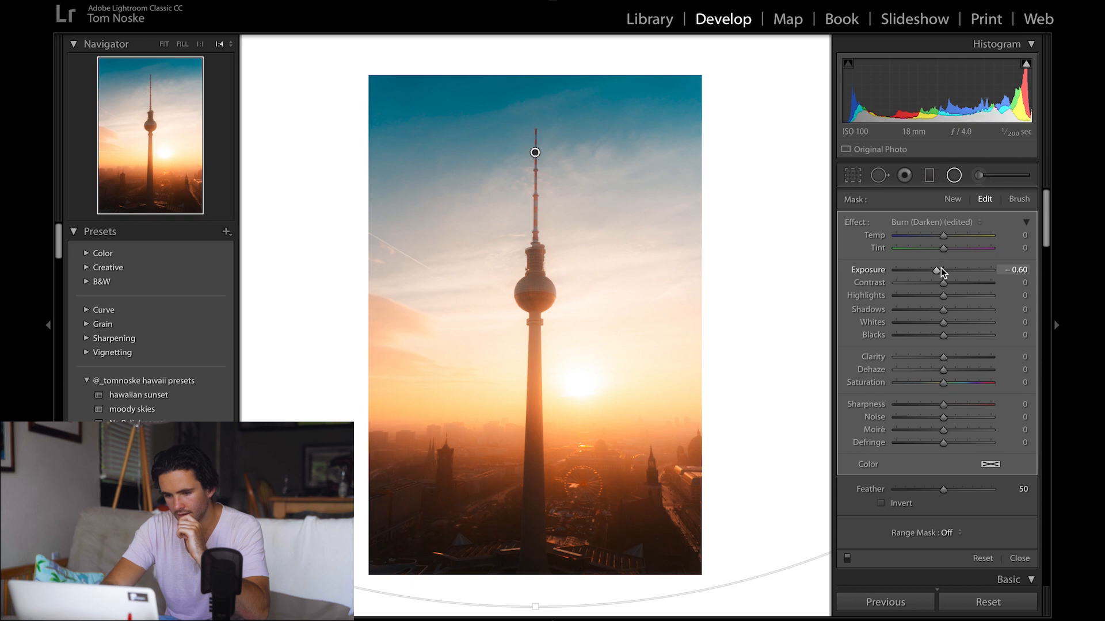
key(Up)
key(Up)
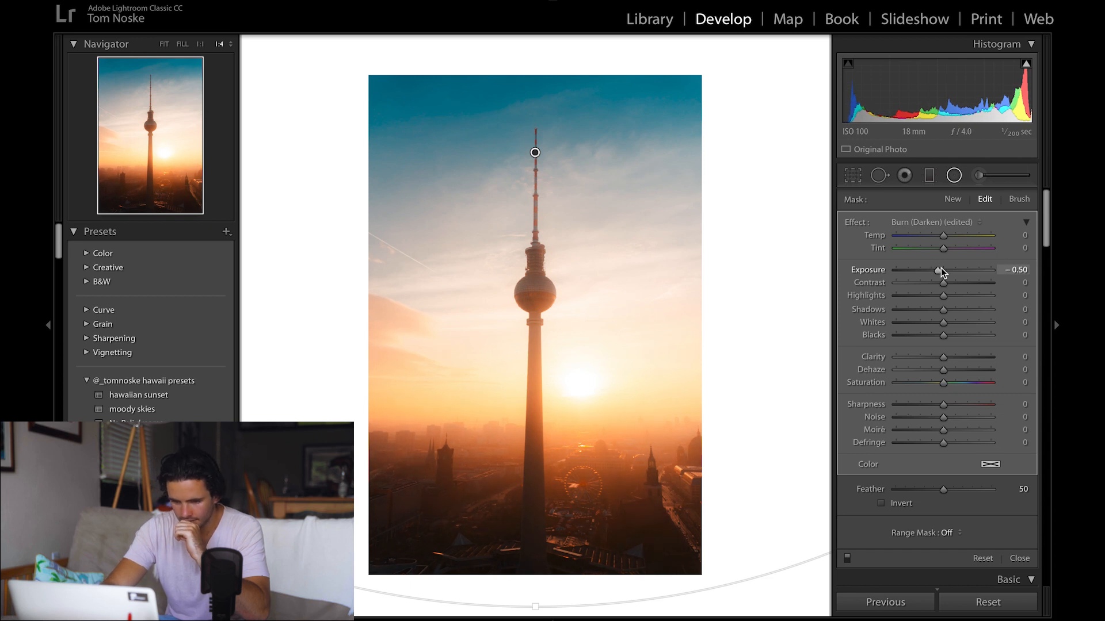
key(Return)
key(shift+m)
key(backslash)
key(backslash)
- Switch the tone curve to the RGB channel, pull its black point into the corner and compare before and after
scroll(930, 485, down, 5)
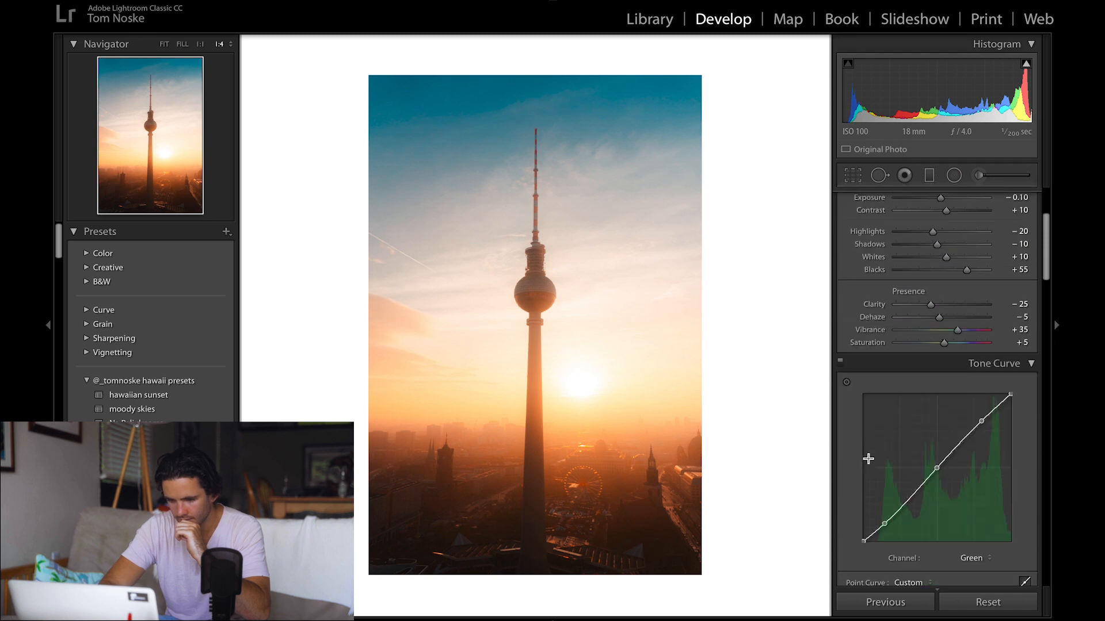
click(976, 509)
click(975, 487)
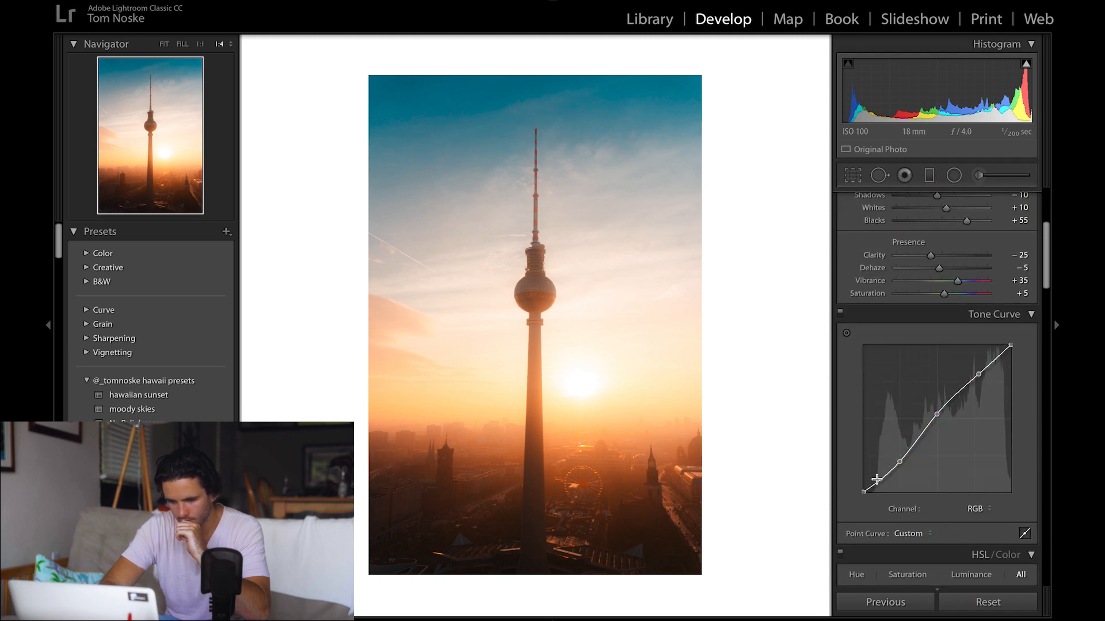
drag(865, 490, 864, 498)
key(backslash)
key(backslash)
key(backslash)
key(backslash)
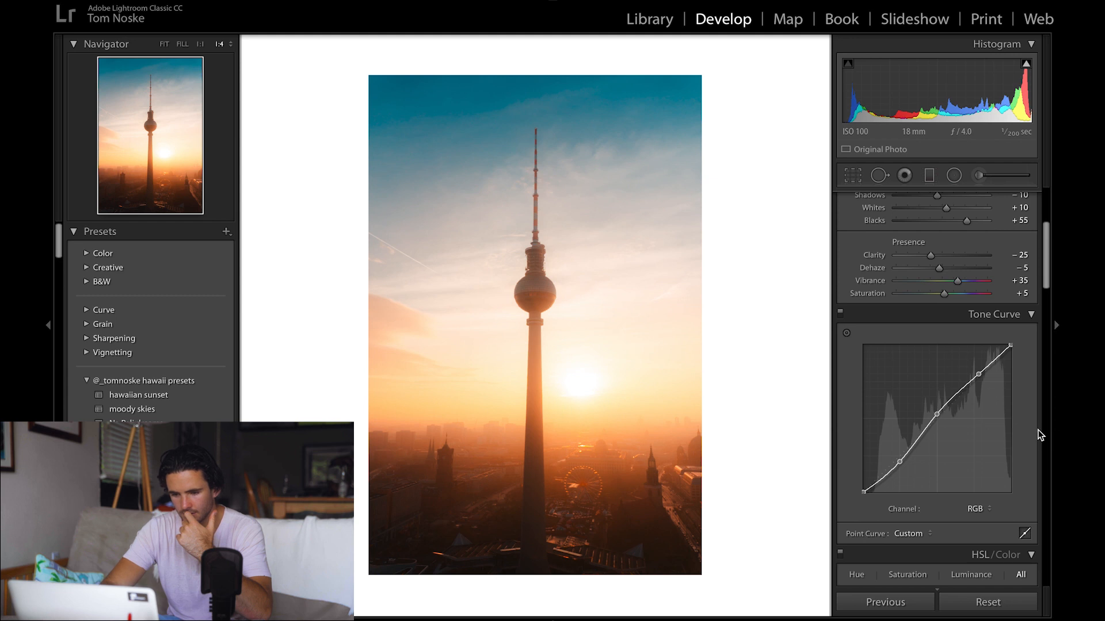
- Try resetting the basic Exposure to 0.00 and undo the change
scroll(978, 371, up, 5)
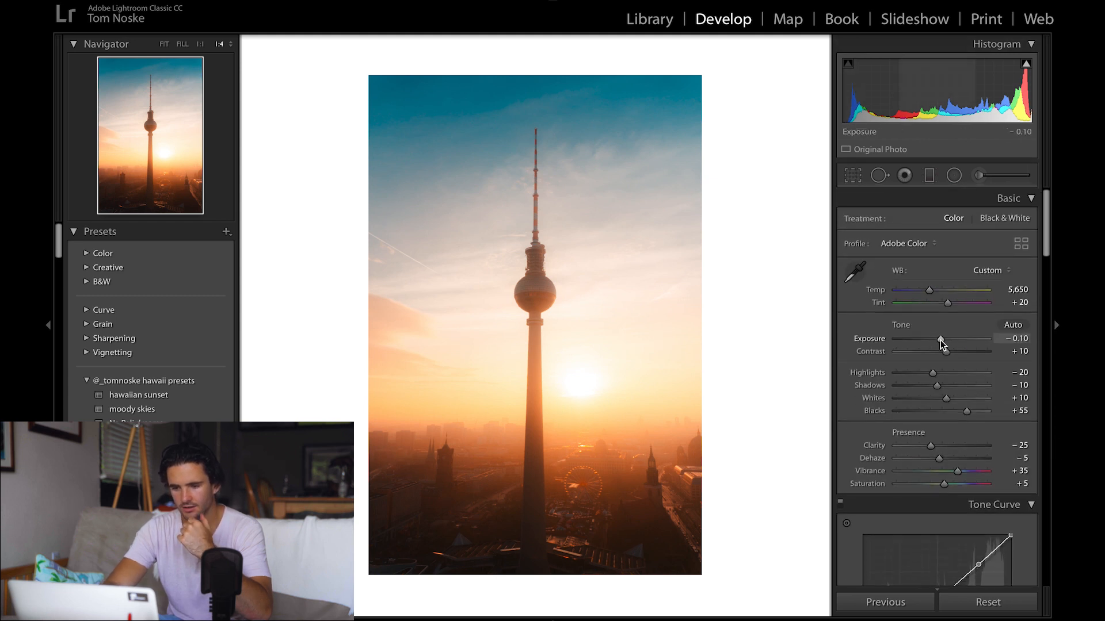
double_click(940, 340)
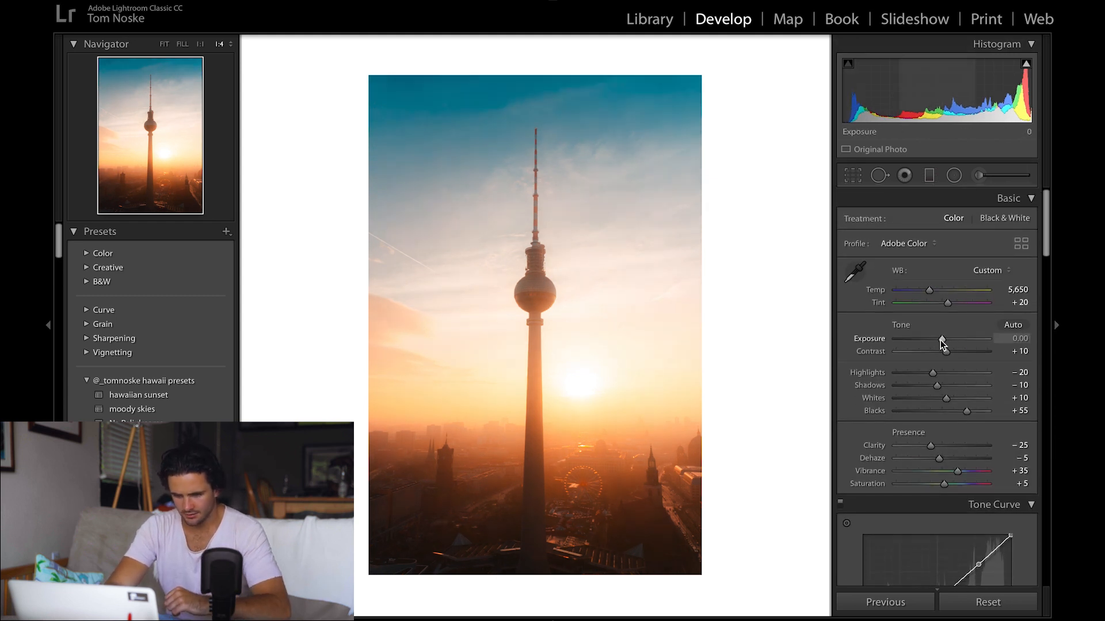
key(ctrl+z)
- Compare the finished edit with the original photo
key(backslash)
key(backslash)
key(backslash)
key(backslash)
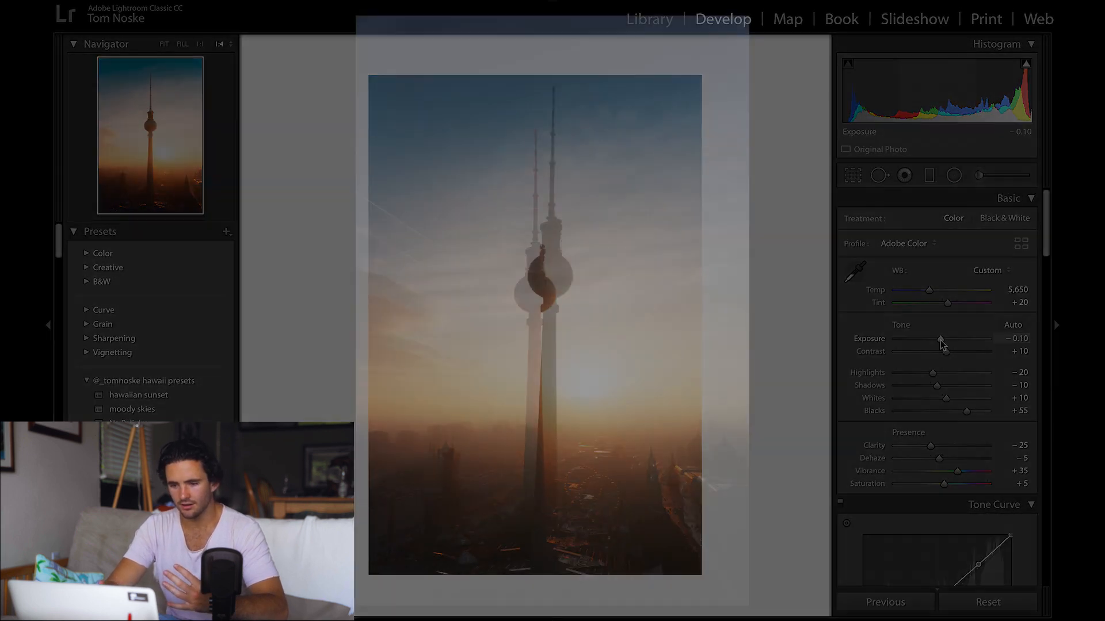